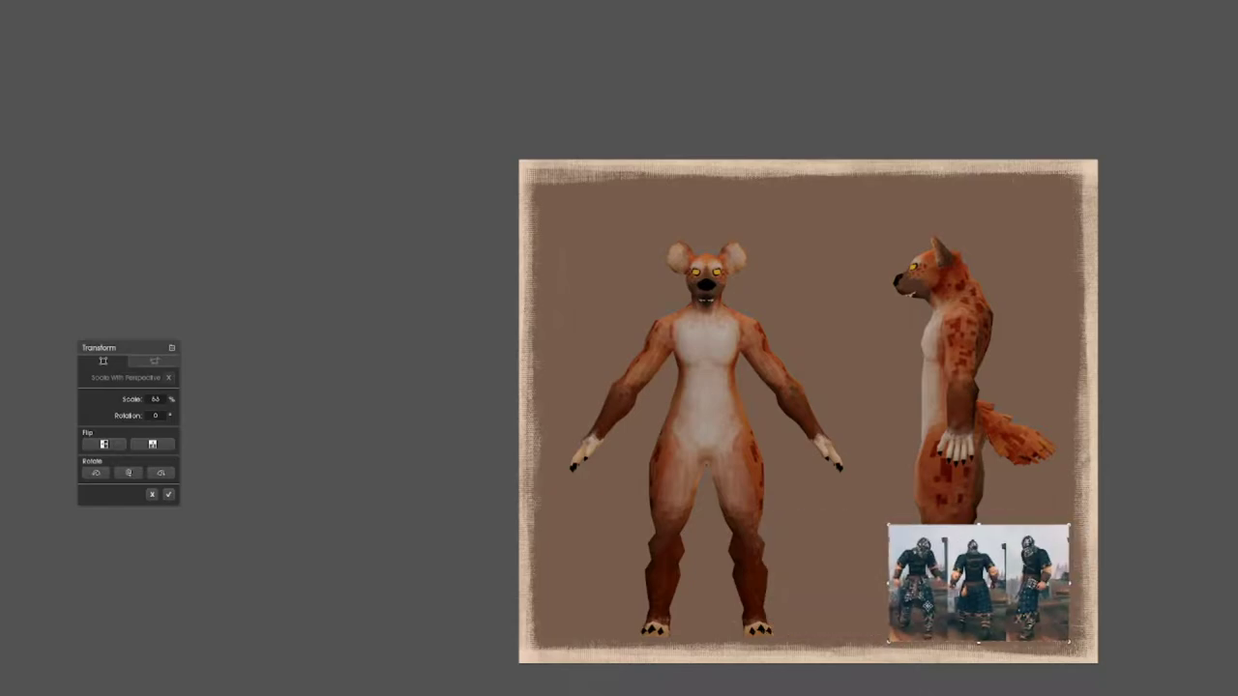
# - Apply the scaling of the three-view armour reference image and move its layer below Frame 1
pyautogui.click(169, 495)
pyautogui.moveTo(317, 384); pyautogui.dragTo(320, 455)
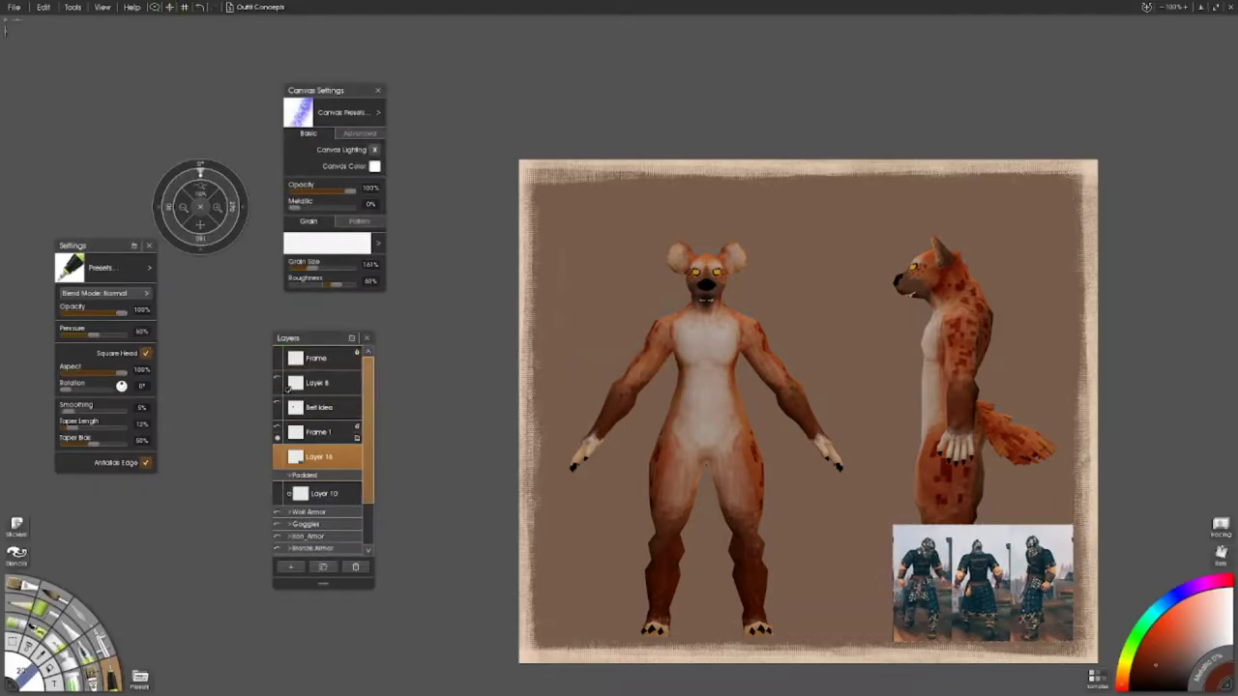
pyautogui.scroll(5, 619, 467)
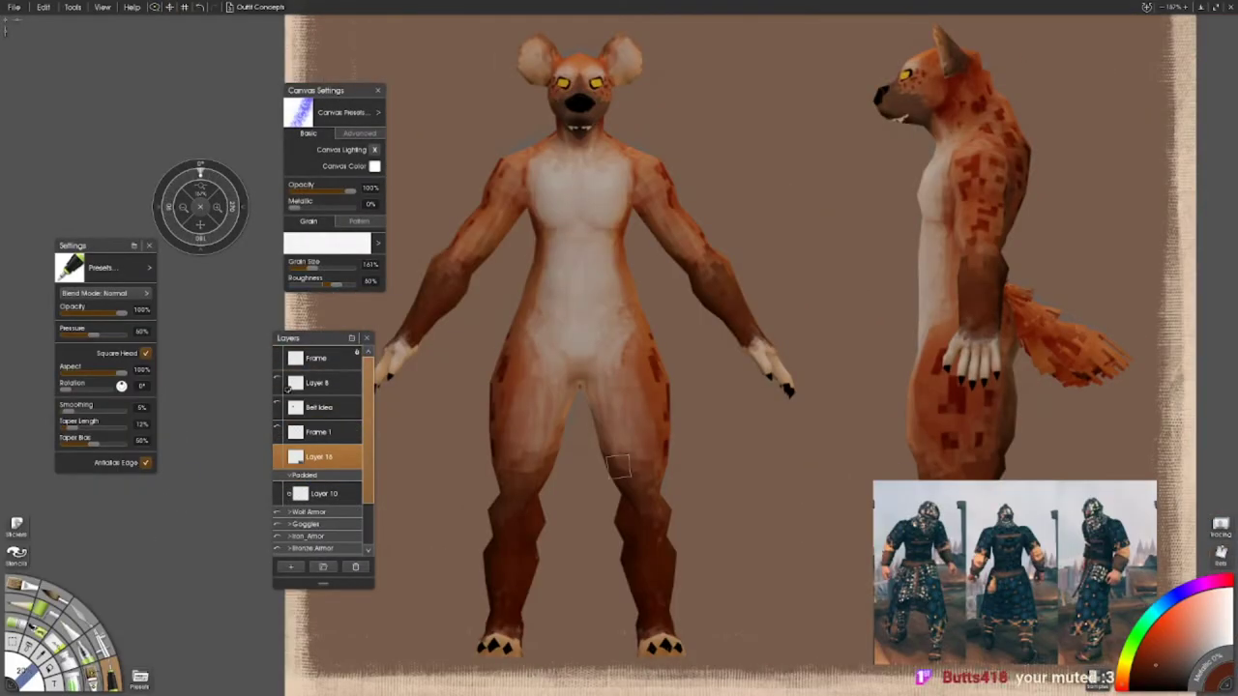
# - Choose the oil brush with an orange-red colour and make Layer 10 in the Padded group active
pyautogui.click(24, 585)
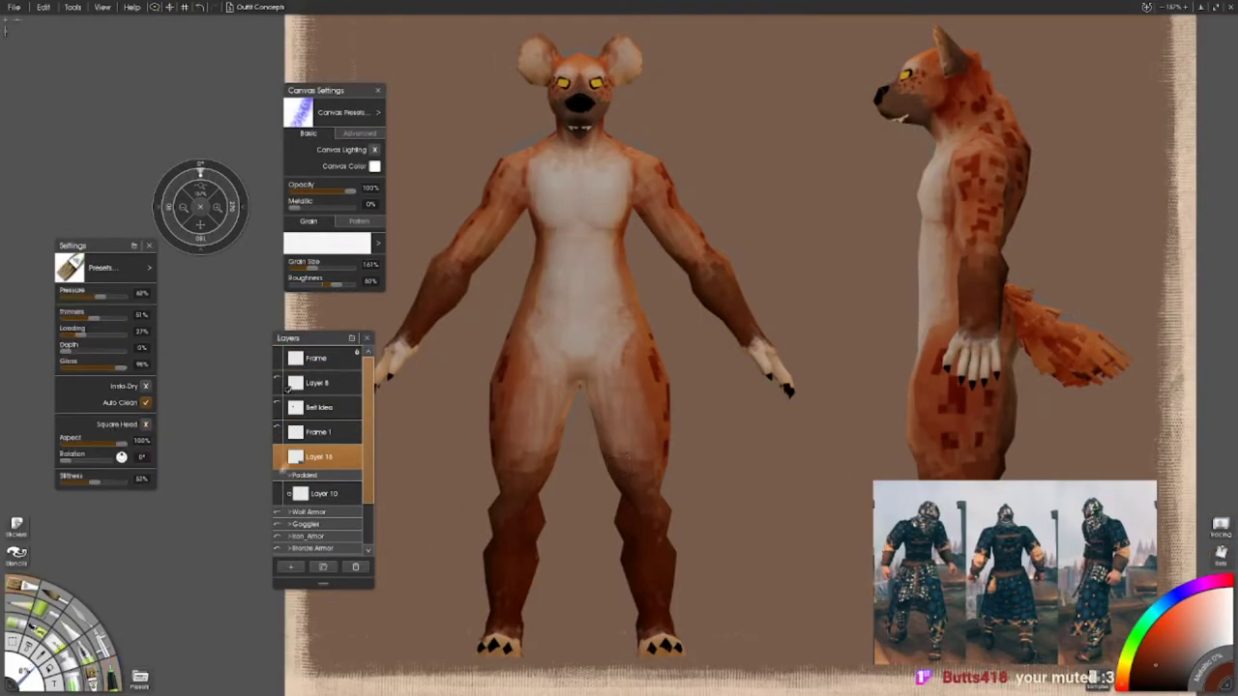
pyautogui.click(324, 493)
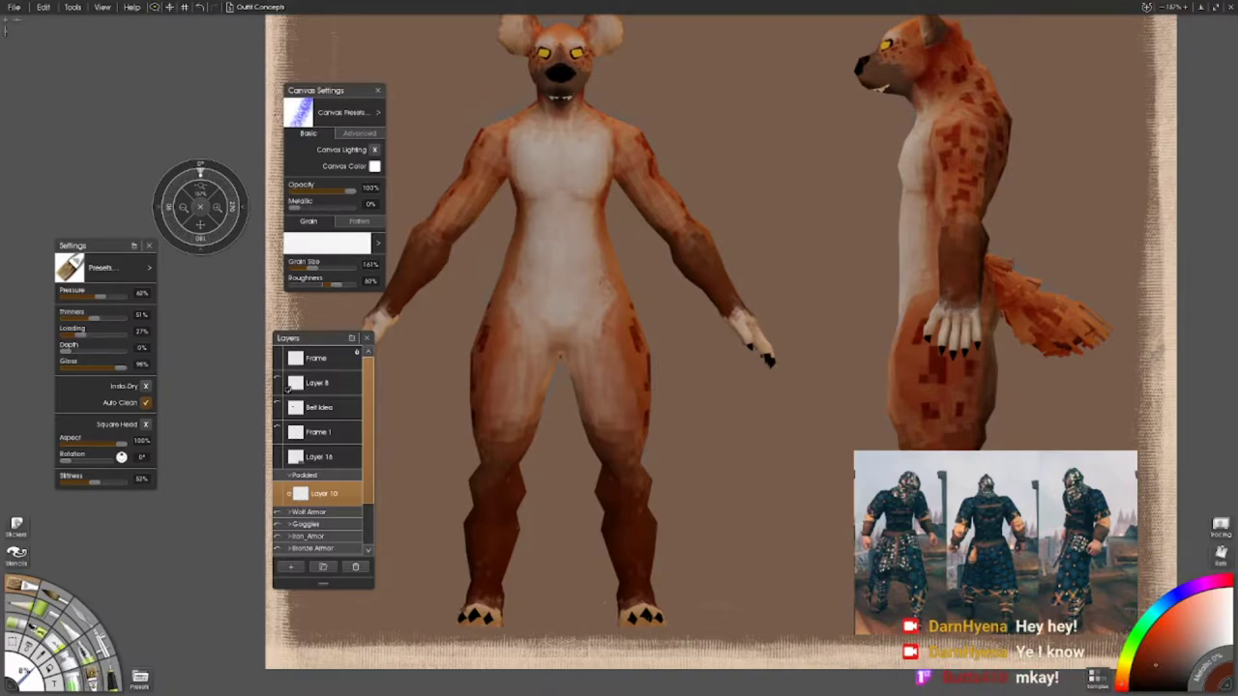
pyautogui.moveTo(317, 306); pyautogui.dragTo(256, 348)
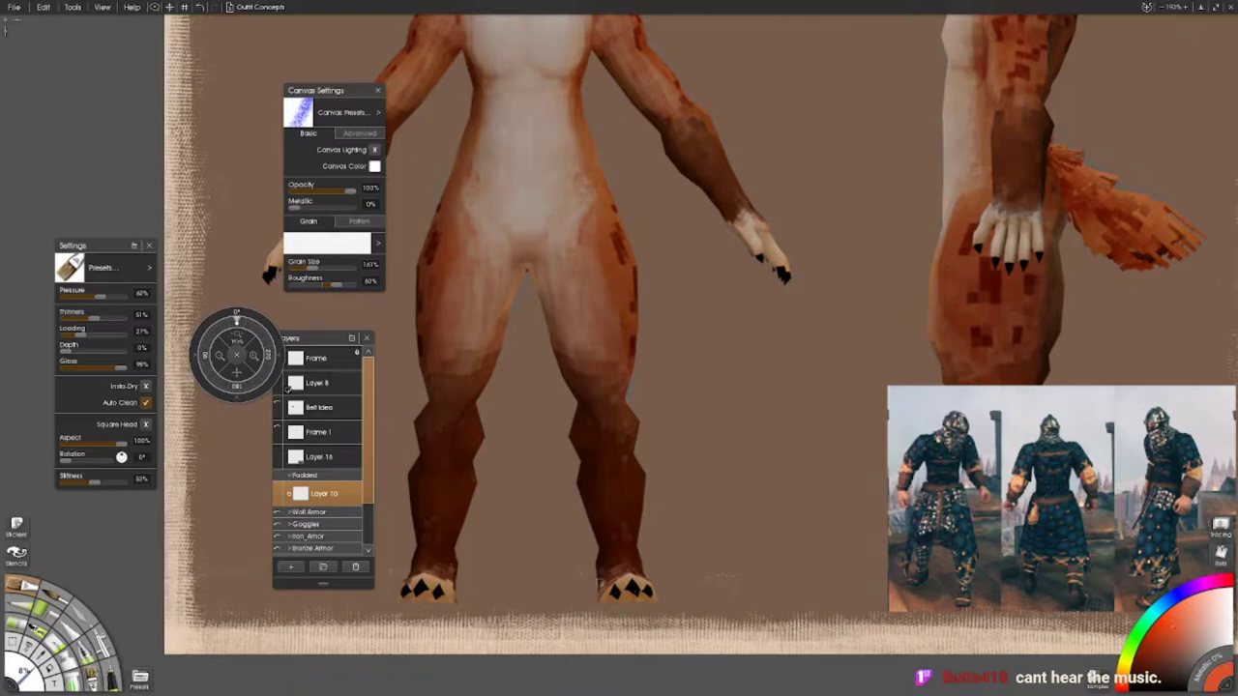
pyautogui.moveTo(255, 348); pyautogui.dragTo(253, 352)
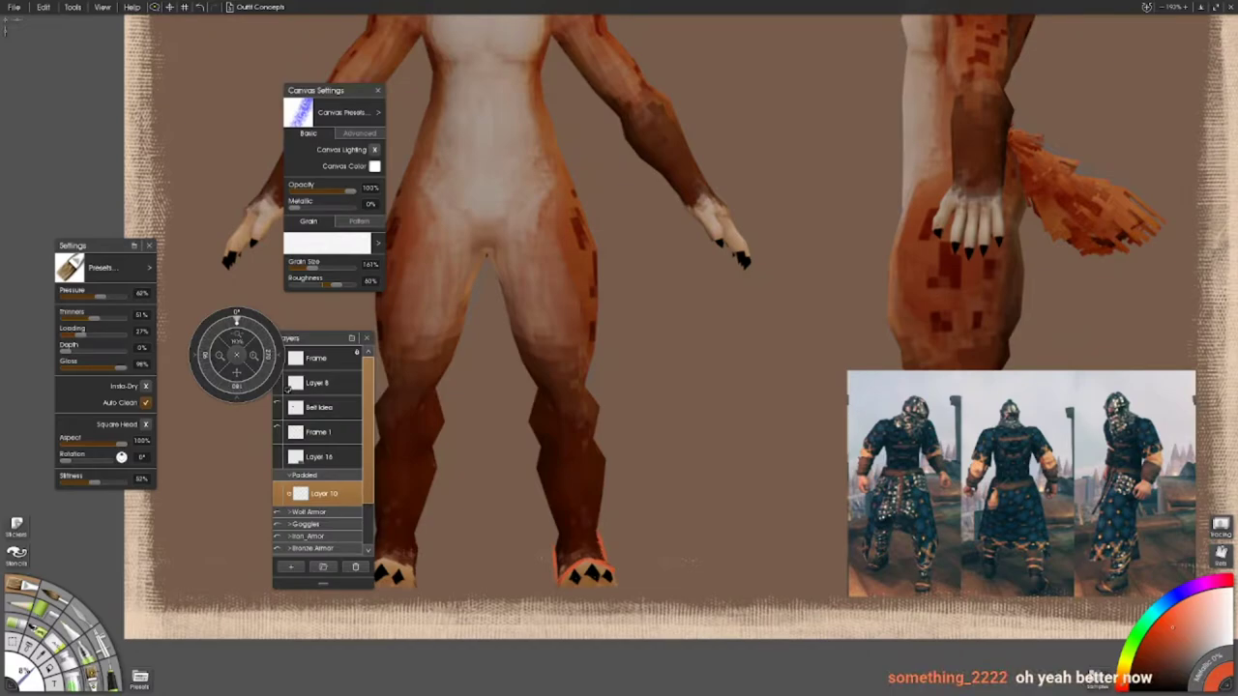
pyautogui.scroll(-5, 619, 326)
pyautogui.scroll(4, 619, 325)
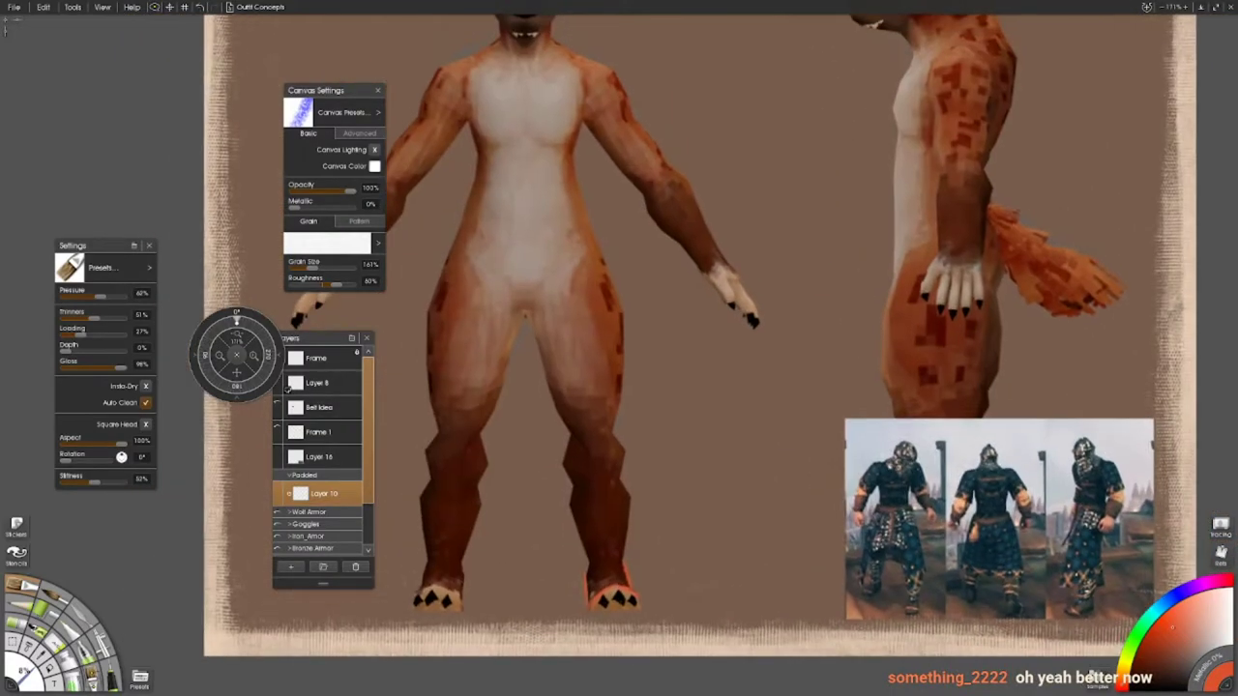
pyautogui.scroll(-3, 619, 326)
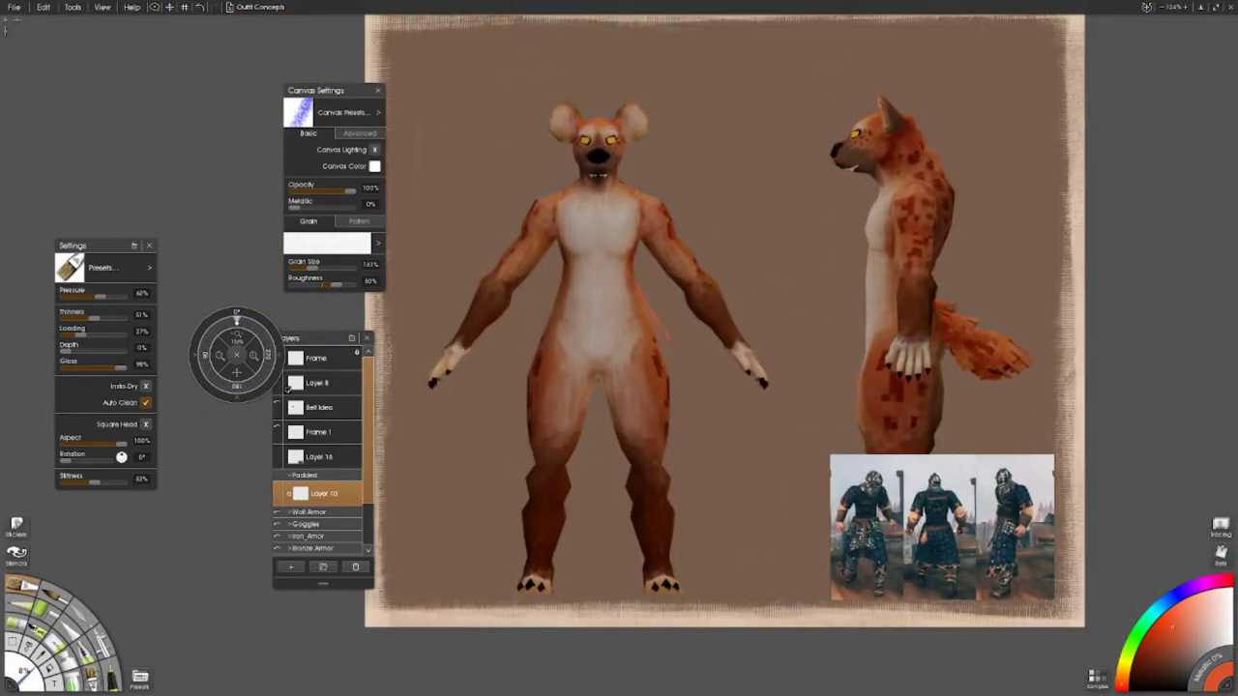
# - Sketch a coat on the front-view hyena with a high collar, buttoned front, left sleeve and pointed split hem
pyautogui.moveTo(675, 350)
pyautogui.mouseDown()
pyautogui.moveTo(641, 377)
pyautogui.moveTo(592, 369)
pyautogui.mouseUp()
pyautogui.moveTo(603, 203); pyautogui.dragTo(587, 216)
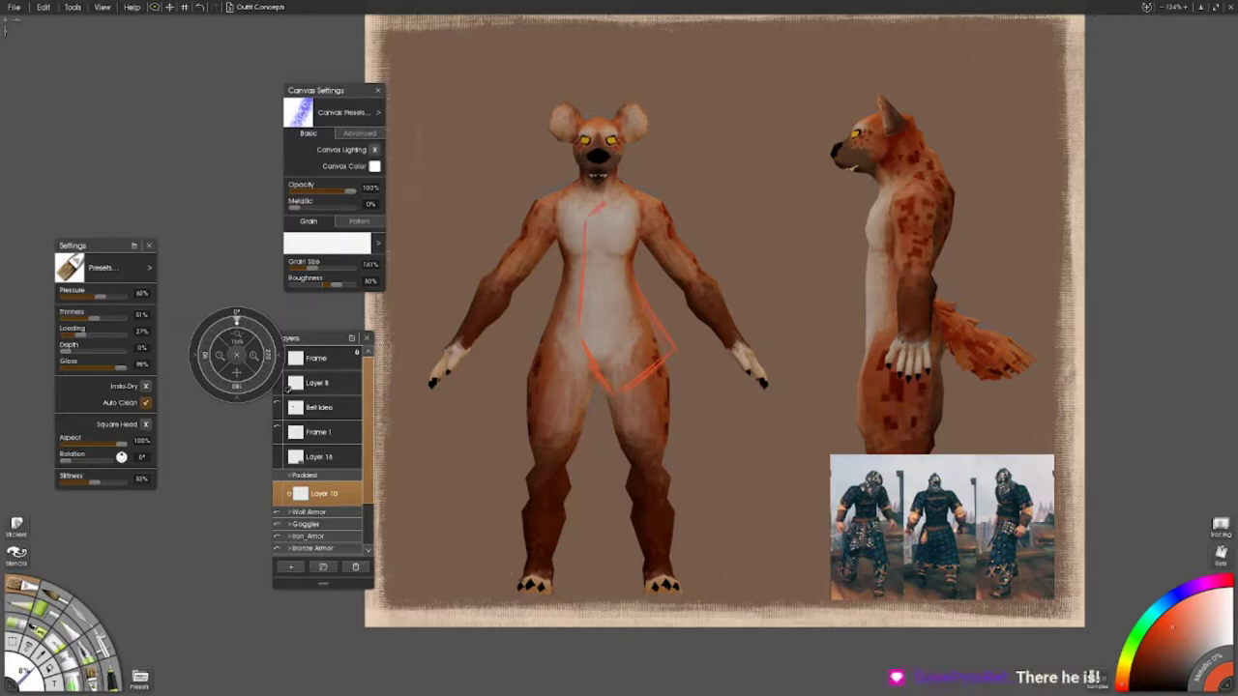
pyautogui.moveTo(625, 167); pyautogui.dragTo(593, 188)
pyautogui.moveTo(675, 215)
pyautogui.mouseDown()
pyautogui.moveTo(694, 240)
pyautogui.moveTo(675, 284)
pyautogui.mouseUp()
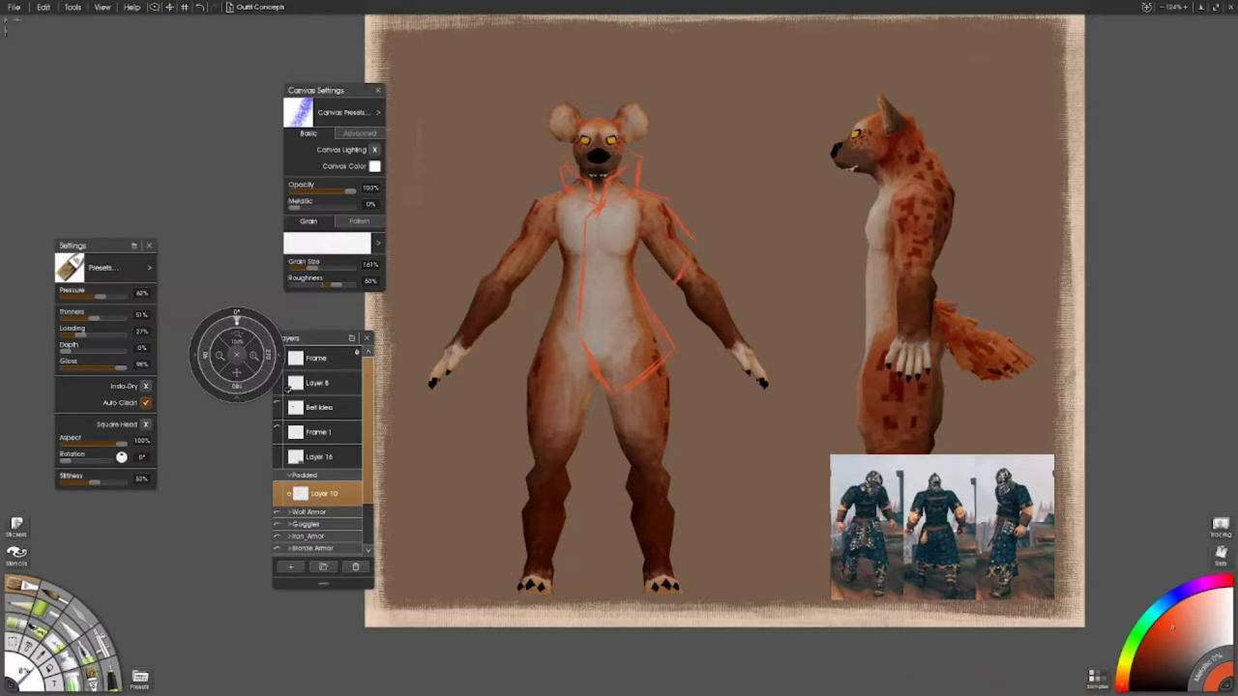
pyautogui.moveTo(634, 242); pyautogui.dragTo(640, 271)
pyautogui.moveTo(530, 369)
pyautogui.mouseDown()
pyautogui.moveTo(561, 384)
pyautogui.moveTo(537, 374)
pyautogui.mouseUp()
pyautogui.moveTo(654, 372); pyautogui.dragTo(672, 360)
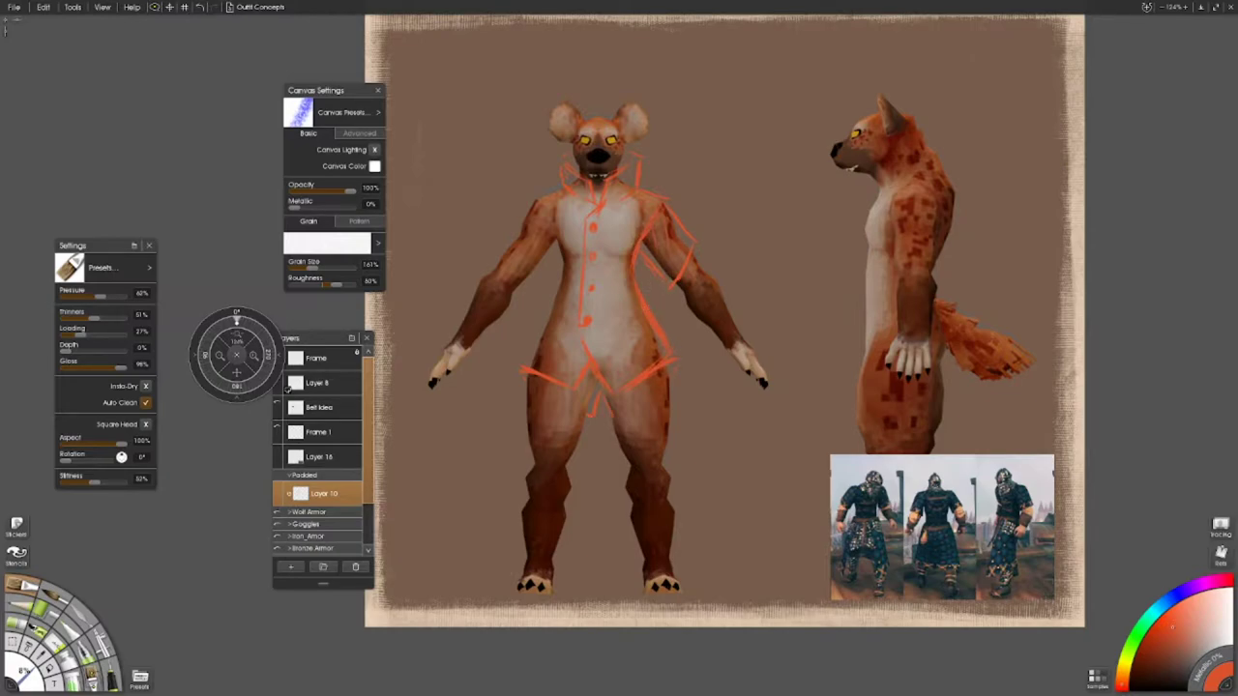
# - Sketch quilting across the coat, its remaining side edge, and the trouser legs gathered below the knee
pyautogui.moveTo(563, 289); pyautogui.dragTo(549, 224)
pyautogui.moveTo(669, 499)
pyautogui.mouseDown()
pyautogui.moveTo(646, 508)
pyautogui.moveTo(673, 495)
pyautogui.mouseUp()
pyautogui.moveTo(641, 484); pyautogui.dragTo(670, 470)
pyautogui.moveTo(676, 407); pyautogui.dragTo(677, 447)
pyautogui.moveTo(625, 479); pyautogui.dragTo(648, 474)
pyautogui.moveTo(602, 405)
pyautogui.mouseDown()
pyautogui.moveTo(631, 496)
pyautogui.moveTo(660, 507)
pyautogui.mouseUp()
pyautogui.moveTo(671, 476); pyautogui.dragTo(671, 493)
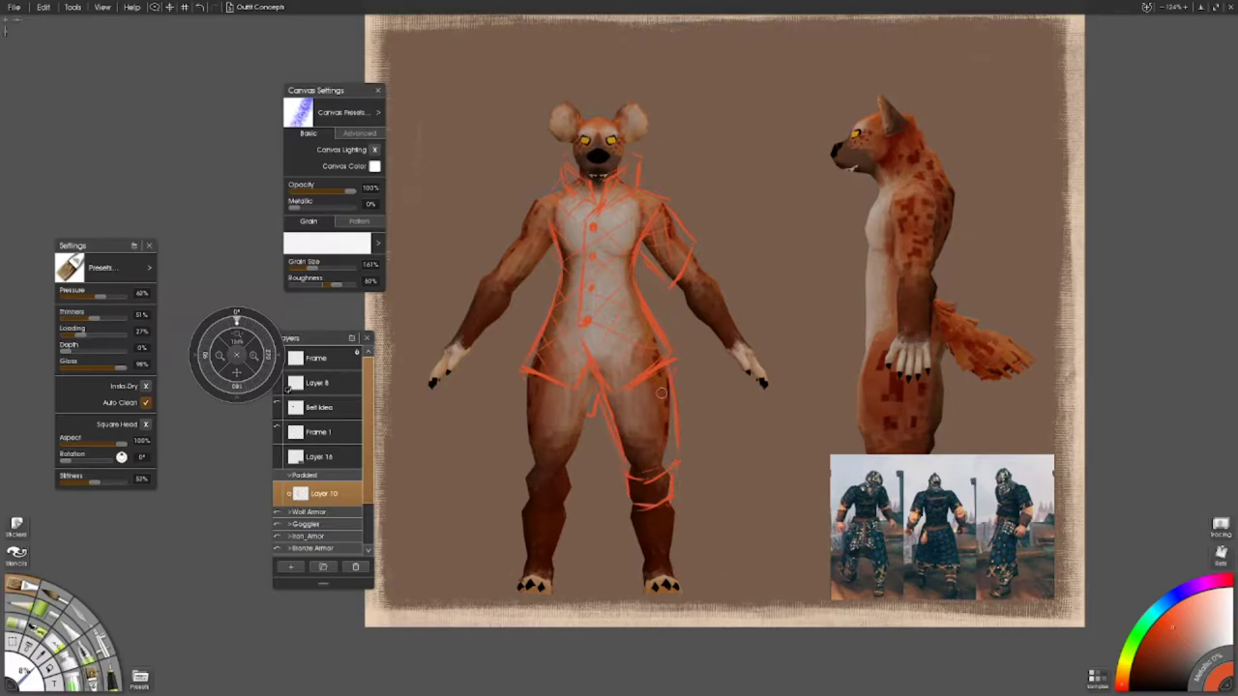
# - Sketch cloth wrappings around both shins and the character's left forearm
pyautogui.moveTo(565, 478)
pyautogui.mouseDown()
pyautogui.moveTo(532, 468)
pyautogui.moveTo(523, 394)
pyautogui.moveTo(572, 496)
pyautogui.moveTo(530, 495)
pyautogui.mouseUp()
pyautogui.moveTo(742, 361)
pyautogui.mouseDown()
pyautogui.moveTo(725, 295)
pyautogui.moveTo(696, 264)
pyautogui.moveTo(690, 306)
pyautogui.moveTo(704, 307)
pyautogui.moveTo(687, 277)
pyautogui.mouseUp()
pyautogui.moveTo(645, 578)
pyautogui.mouseDown()
pyautogui.moveTo(670, 571)
pyautogui.moveTo(670, 558)
pyautogui.mouseUp()
pyautogui.moveTo(642, 550); pyautogui.dragTo(672, 534)
pyautogui.moveTo(636, 515); pyautogui.dragTo(661, 511)
pyautogui.moveTo(551, 558); pyautogui.dragTo(554, 585)
pyautogui.moveTo(561, 519); pyautogui.dragTo(548, 574)
pyautogui.moveTo(528, 521)
pyautogui.mouseDown()
pyautogui.moveTo(522, 584)
pyautogui.moveTo(524, 539)
pyautogui.moveTo(546, 564)
pyautogui.mouseUp()
pyautogui.moveTo(529, 567); pyautogui.dragTo(550, 549)
pyautogui.moveTo(532, 543); pyautogui.dragTo(563, 525)
pyautogui.moveTo(538, 516); pyautogui.dragTo(563, 509)
pyautogui.moveTo(663, 508); pyautogui.dragTo(675, 520)
pyautogui.moveTo(638, 524)
pyautogui.mouseDown()
pyautogui.moveTo(675, 505)
pyautogui.moveTo(677, 532)
pyautogui.mouseUp()
pyautogui.moveTo(644, 578); pyautogui.dragTo(661, 563)
pyautogui.moveTo(632, 511)
pyautogui.mouseDown()
pyautogui.moveTo(634, 535)
pyautogui.moveTo(671, 536)
pyautogui.moveTo(669, 568)
pyautogui.moveTo(650, 550)
pyautogui.moveTo(648, 510)
pyautogui.moveTo(667, 528)
pyautogui.mouseUp()
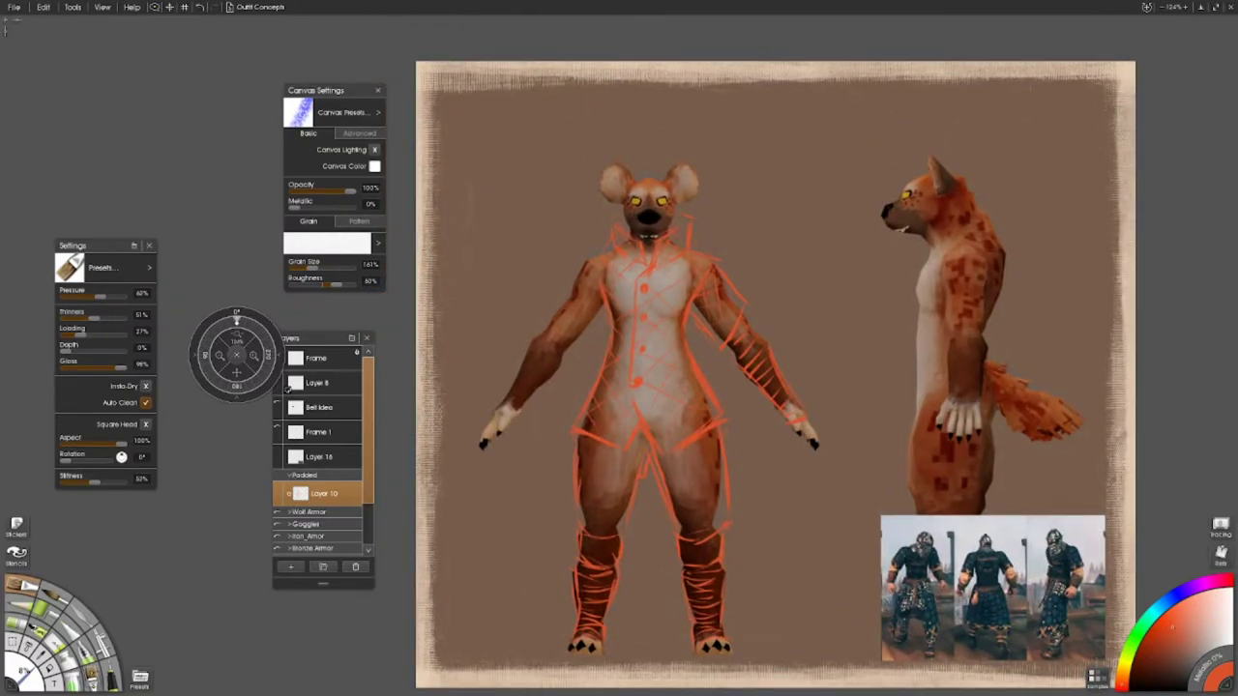
# - Sketch a quilted short sleeve on the character's right upper arm
pyautogui.moveTo(586, 333); pyautogui.dragTo(611, 288)
pyautogui.moveTo(607, 299)
pyautogui.mouseDown()
pyautogui.moveTo(605, 271)
pyautogui.moveTo(564, 269)
pyautogui.mouseUp()
pyautogui.moveTo(577, 341)
pyautogui.mouseDown()
pyautogui.moveTo(569, 327)
pyautogui.moveTo(598, 310)
pyautogui.mouseUp()
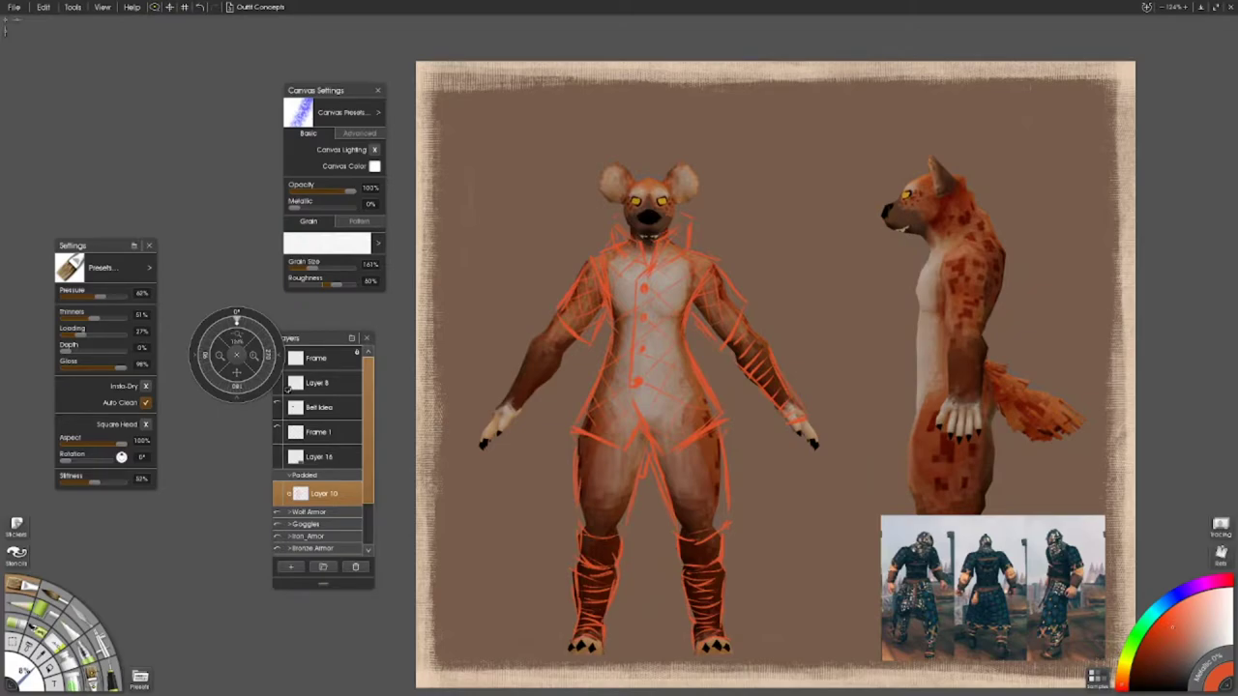
# - Import the painting of the spear-carrying warrior, scale it to 56%, and place it over the side view's upper body
pyautogui.click(641, 362)
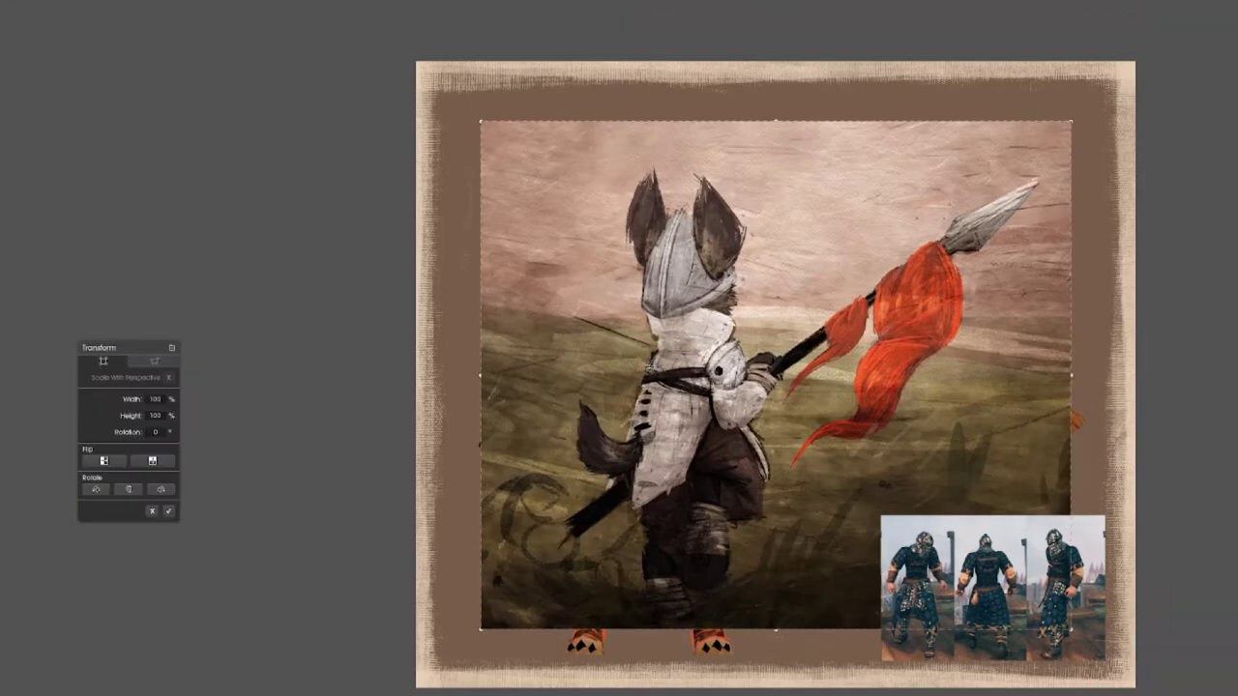
pyautogui.moveTo(1071, 628); pyautogui.dragTo(945, 519)
pyautogui.moveTo(735, 439); pyautogui.dragTo(913, 293)
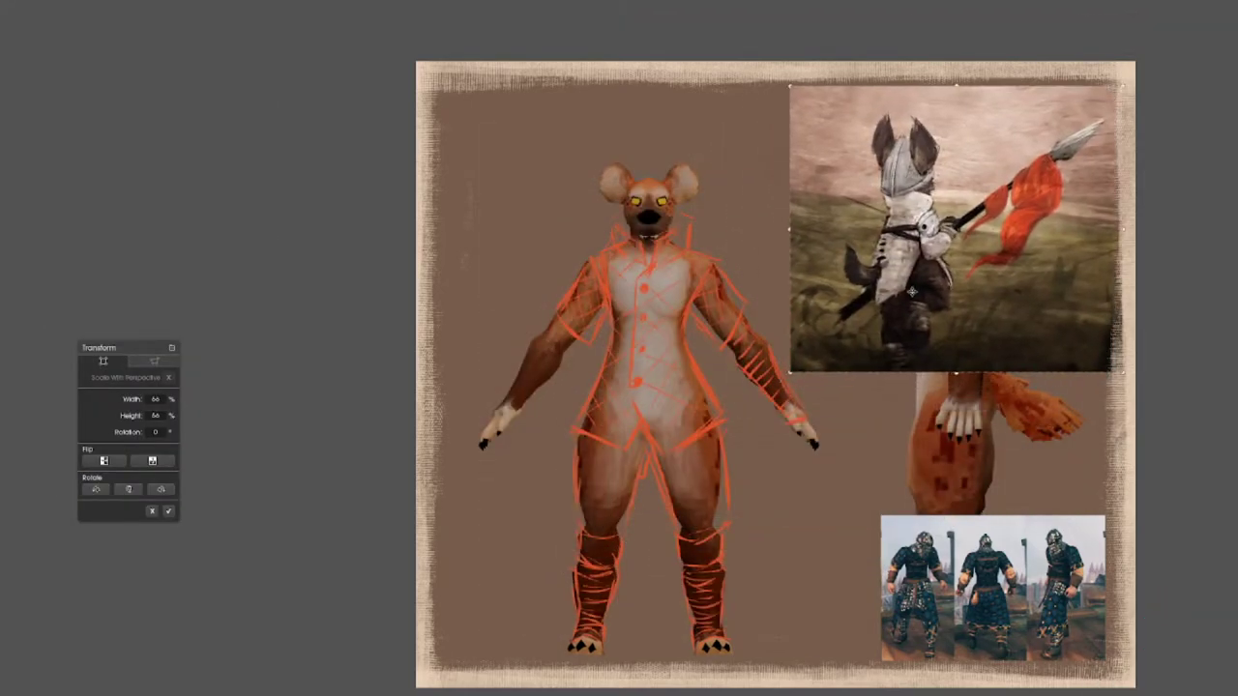
pyautogui.click(169, 512)
# - Clear the contents of Layer 10 to remove the outfit sketch
pyautogui.rightClick(350, 520)
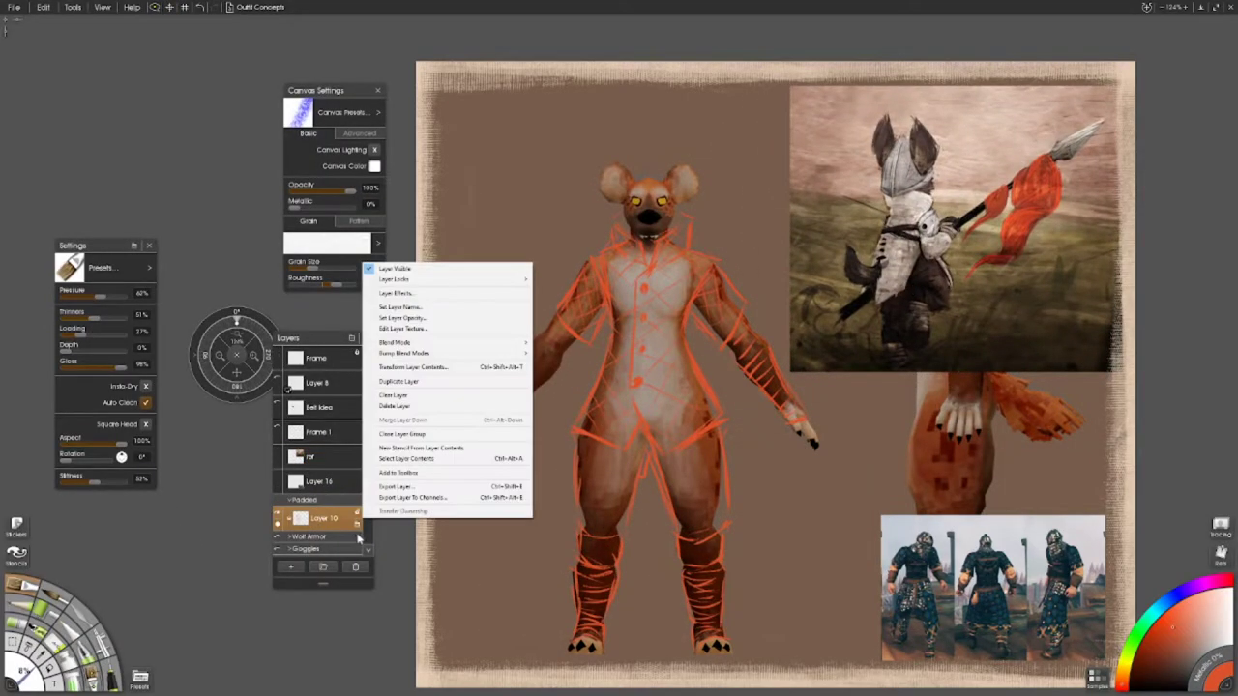
pyautogui.click(425, 395)
pyautogui.scroll(2, 773, 378)
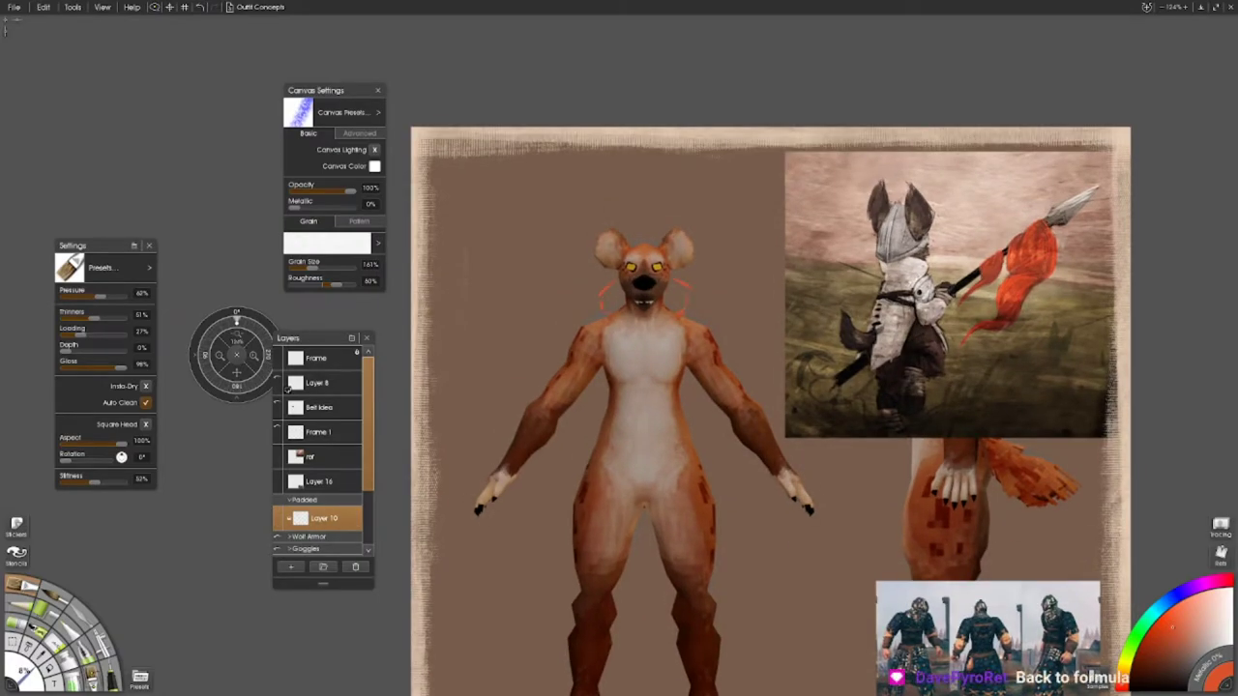
# - Sketch the new coat's torso sides, a pauldron on the left shoulder, and crossed straps over the chest
pyautogui.moveTo(608, 335); pyautogui.dragTo(600, 390)
pyautogui.moveTo(681, 347); pyautogui.dragTo(686, 382)
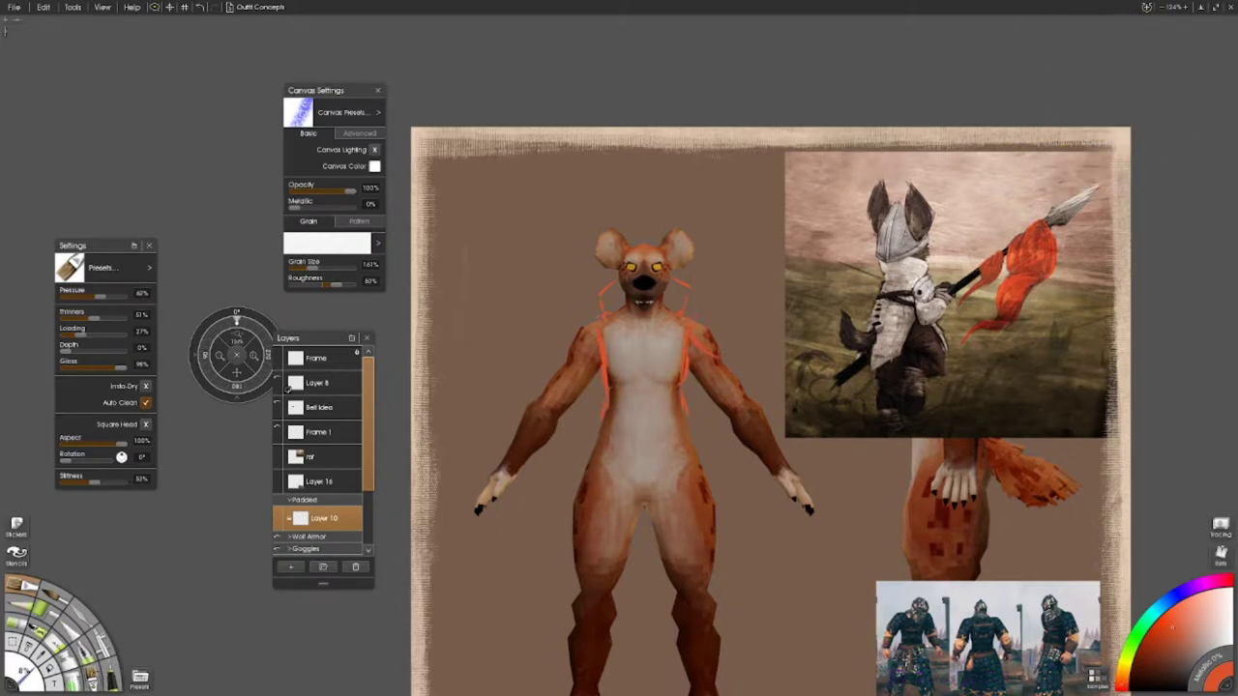
pyautogui.moveTo(718, 329); pyautogui.dragTo(723, 350)
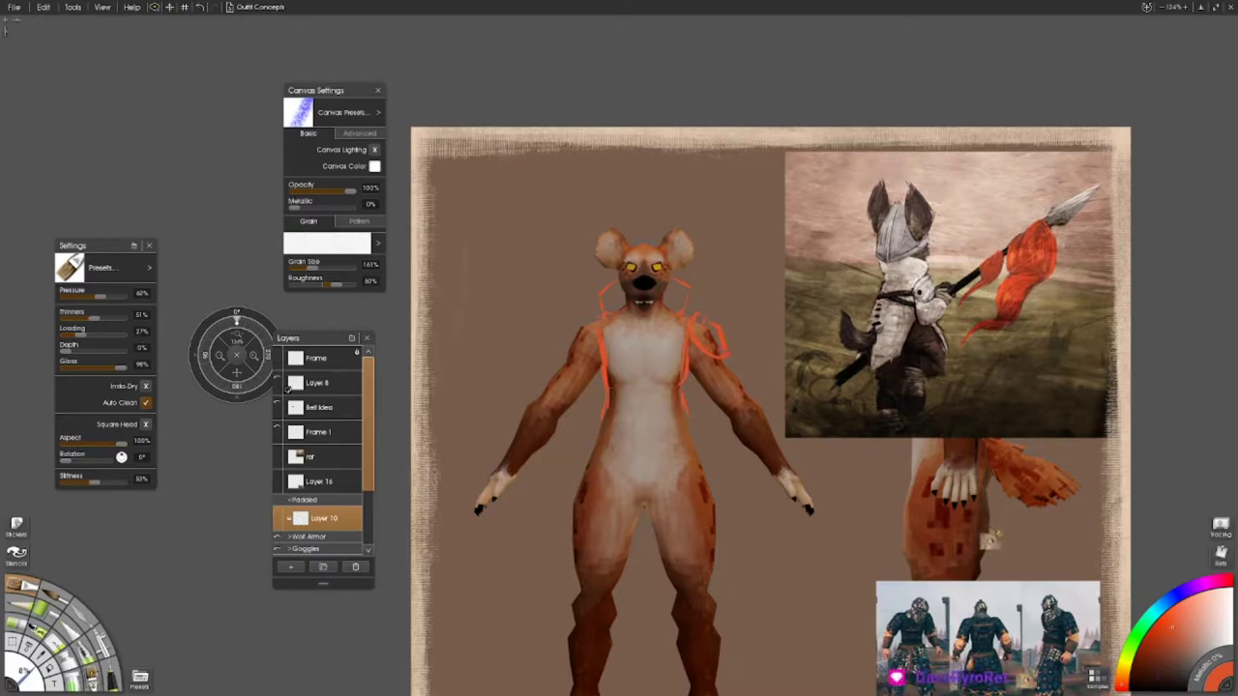
pyautogui.moveTo(711, 319)
pyautogui.mouseDown()
pyautogui.moveTo(721, 350)
pyautogui.moveTo(609, 379)
pyautogui.moveTo(682, 326)
pyautogui.moveTo(614, 375)
pyautogui.moveTo(682, 369)
pyautogui.mouseUp()
pyautogui.moveTo(609, 339); pyautogui.dragTo(688, 376)
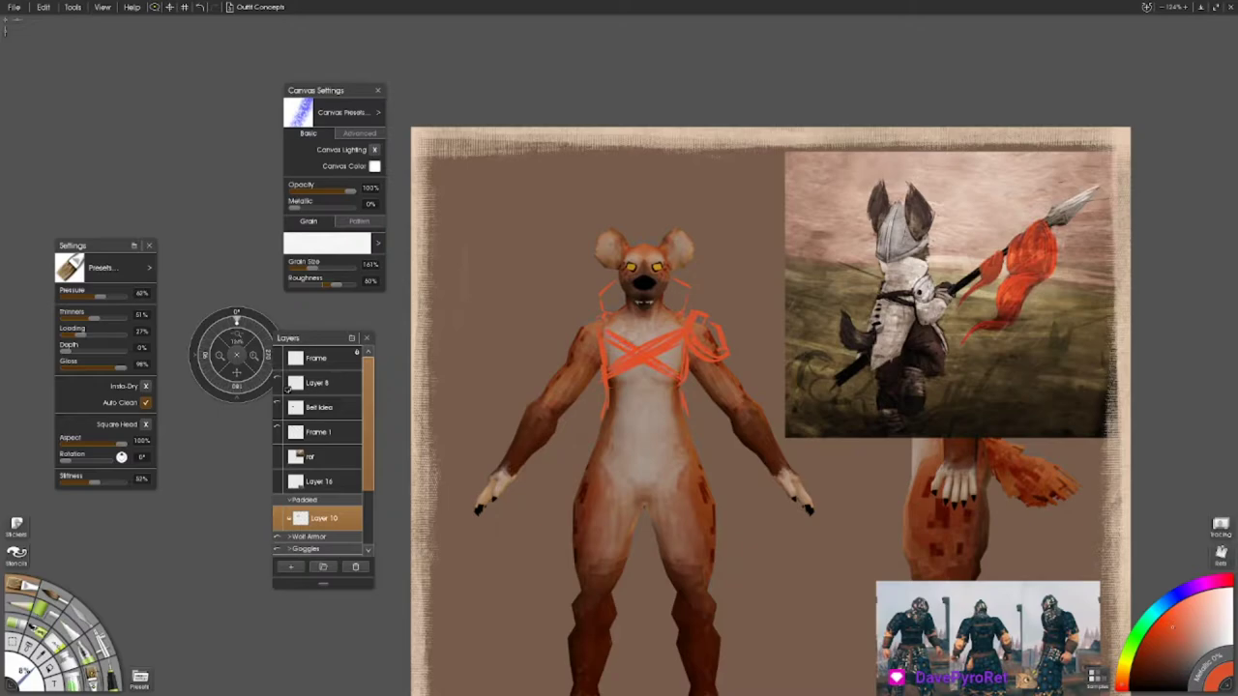
# - Sketch the coat's raised collar, centre closure, flared split hem, and front buttons below the chest straps
pyautogui.moveTo(675, 292)
pyautogui.mouseDown()
pyautogui.moveTo(646, 315)
pyautogui.moveTo(644, 344)
pyautogui.moveTo(620, 318)
pyautogui.mouseUp()
pyautogui.moveTo(639, 379)
pyautogui.mouseDown()
pyautogui.moveTo(661, 491)
pyautogui.moveTo(715, 501)
pyautogui.moveTo(685, 413)
pyautogui.mouseUp()
pyautogui.moveTo(571, 500); pyautogui.dragTo(600, 522)
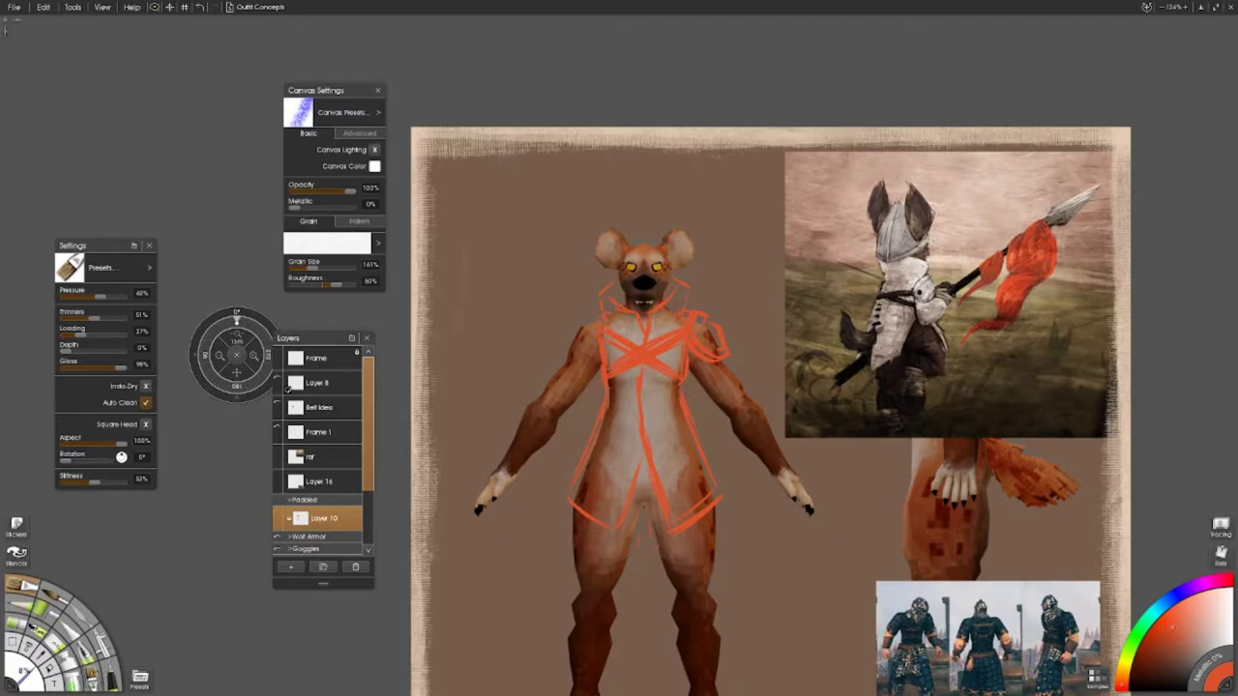
pyautogui.moveTo(569, 522); pyautogui.dragTo(598, 511)
pyautogui.moveTo(684, 517); pyautogui.dragTo(712, 490)
pyautogui.moveTo(572, 518); pyautogui.dragTo(590, 503)
pyautogui.moveTo(644, 459); pyautogui.dragTo(646, 475)
pyautogui.moveTo(636, 395)
pyautogui.mouseDown()
pyautogui.moveTo(657, 483)
pyautogui.moveTo(636, 423)
pyautogui.mouseUp()
pyautogui.click(645, 439)
pyautogui.click(647, 407)
# - Sketch loose trouser legs with gathered knees and quilted short sleeves, reducing the chest straps to one diagonal strap
pyautogui.moveTo(755, 483); pyautogui.dragTo(744, 370)
pyautogui.moveTo(707, 431)
pyautogui.mouseDown()
pyautogui.moveTo(709, 470)
pyautogui.moveTo(687, 491)
pyautogui.moveTo(710, 511)
pyautogui.moveTo(668, 517)
pyautogui.moveTo(681, 489)
pyautogui.mouseUp()
pyautogui.moveTo(646, 406); pyautogui.dragTo(650, 465)
pyautogui.moveTo(621, 421)
pyautogui.mouseDown()
pyautogui.moveTo(614, 470)
pyautogui.moveTo(573, 487)
pyautogui.moveTo(600, 521)
pyautogui.mouseUp()
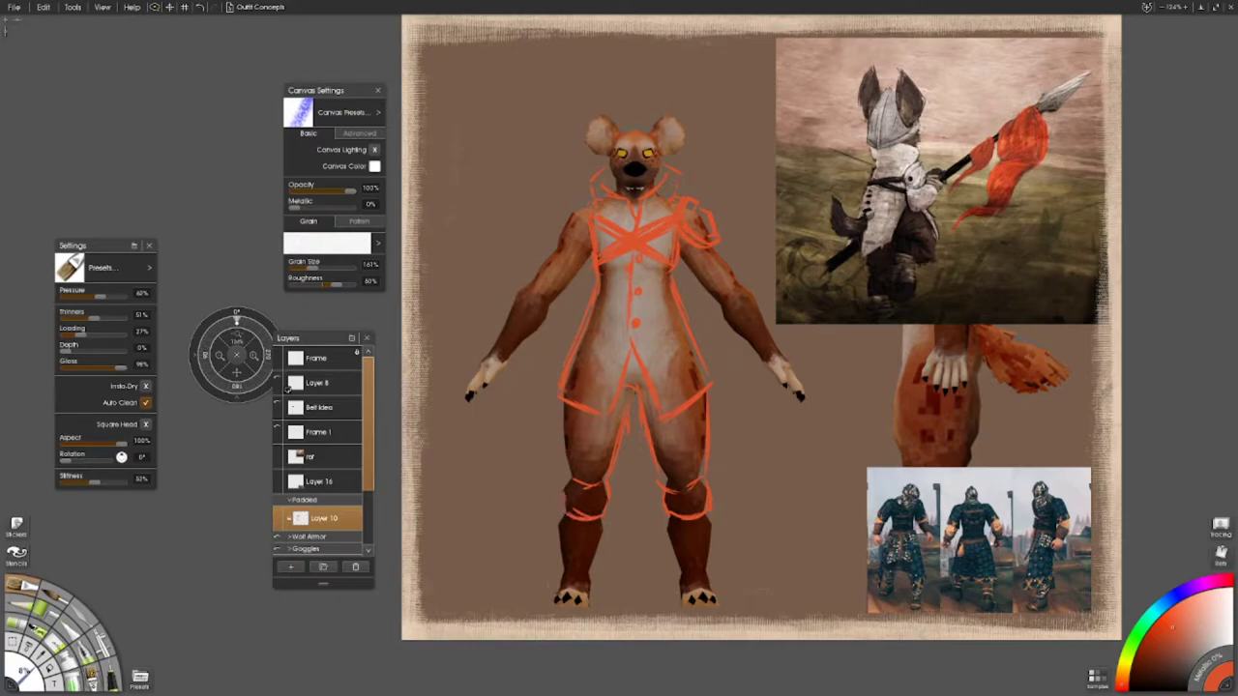
pyautogui.moveTo(566, 410); pyautogui.dragTo(561, 456)
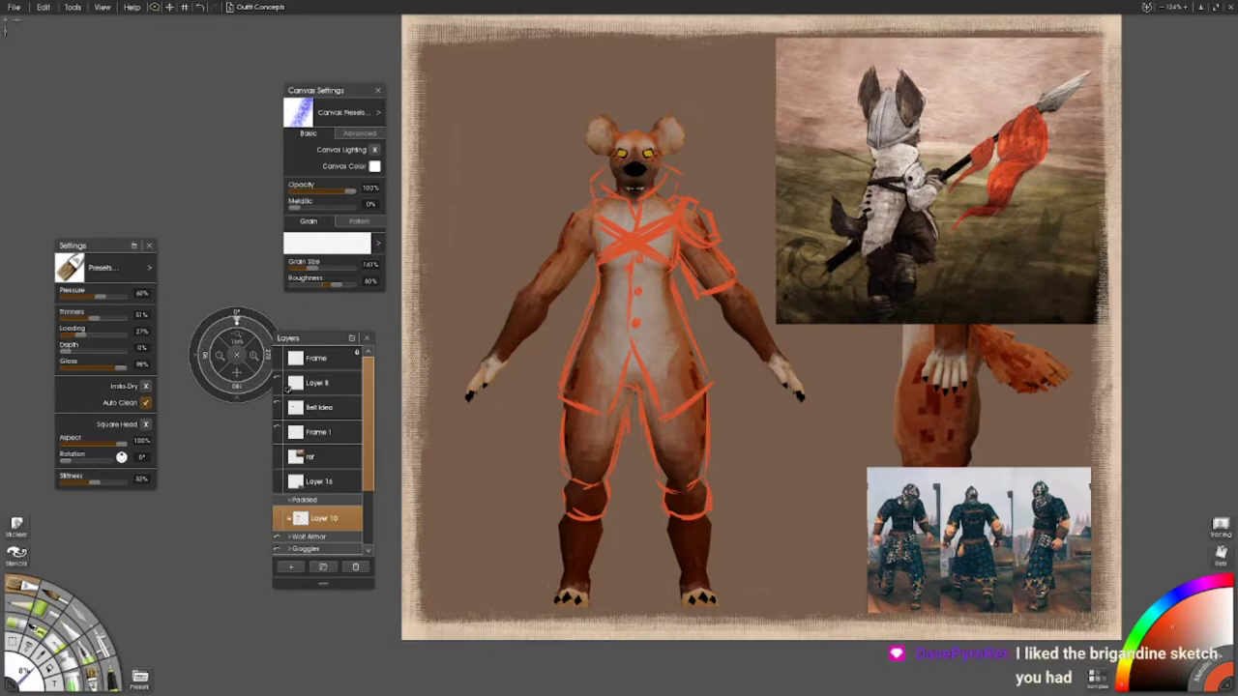
pyautogui.moveTo(660, 259)
pyautogui.mouseDown()
pyautogui.moveTo(603, 221)
pyautogui.moveTo(557, 244)
pyautogui.moveTo(541, 277)
pyautogui.moveTo(563, 302)
pyautogui.mouseUp()
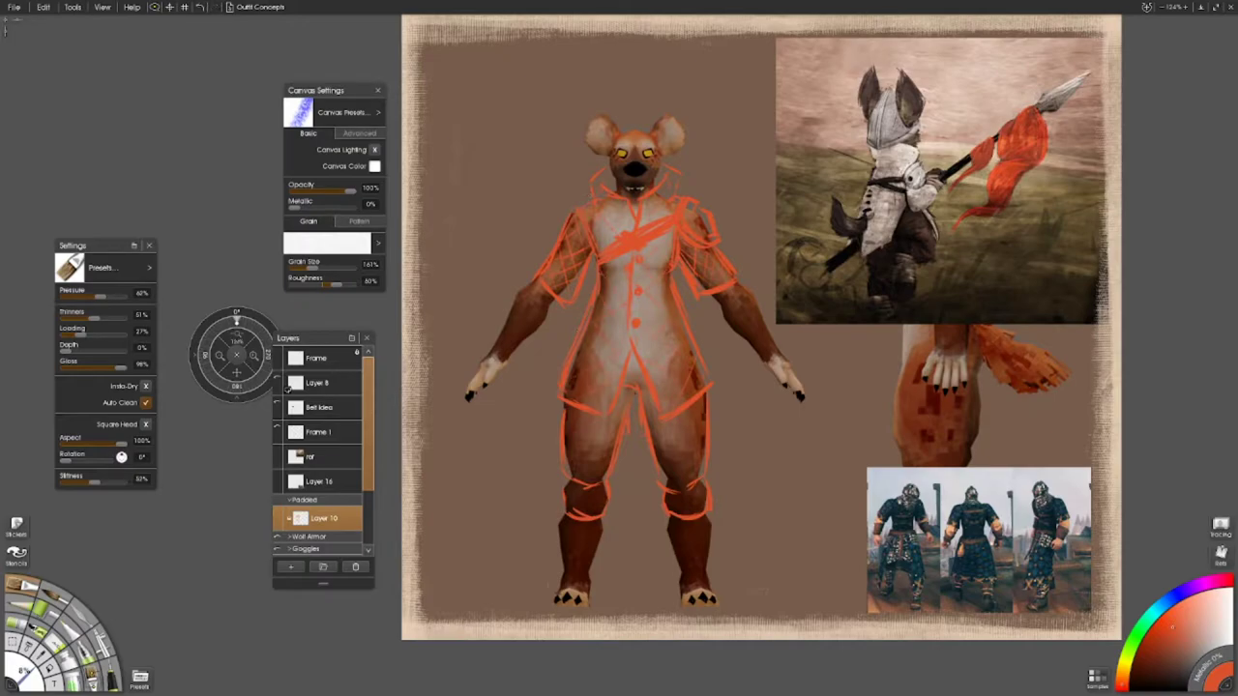
# - Sketch rounded knee pads, shin coverings, and ankle wrappings on both legs
pyautogui.moveTo(671, 508)
pyautogui.mouseDown()
pyautogui.moveTo(703, 499)
pyautogui.moveTo(672, 506)
pyautogui.mouseUp()
pyautogui.moveTo(682, 592); pyautogui.dragTo(712, 571)
pyautogui.moveTo(671, 515)
pyautogui.mouseDown()
pyautogui.moveTo(709, 561)
pyautogui.moveTo(683, 575)
pyautogui.mouseUp()
pyautogui.moveTo(599, 511)
pyautogui.mouseDown()
pyautogui.moveTo(590, 576)
pyautogui.moveTo(563, 570)
pyautogui.moveTo(561, 515)
pyautogui.moveTo(586, 470)
pyautogui.moveTo(567, 474)
pyautogui.moveTo(568, 517)
pyautogui.mouseUp()
pyautogui.moveTo(576, 524); pyautogui.dragTo(600, 523)
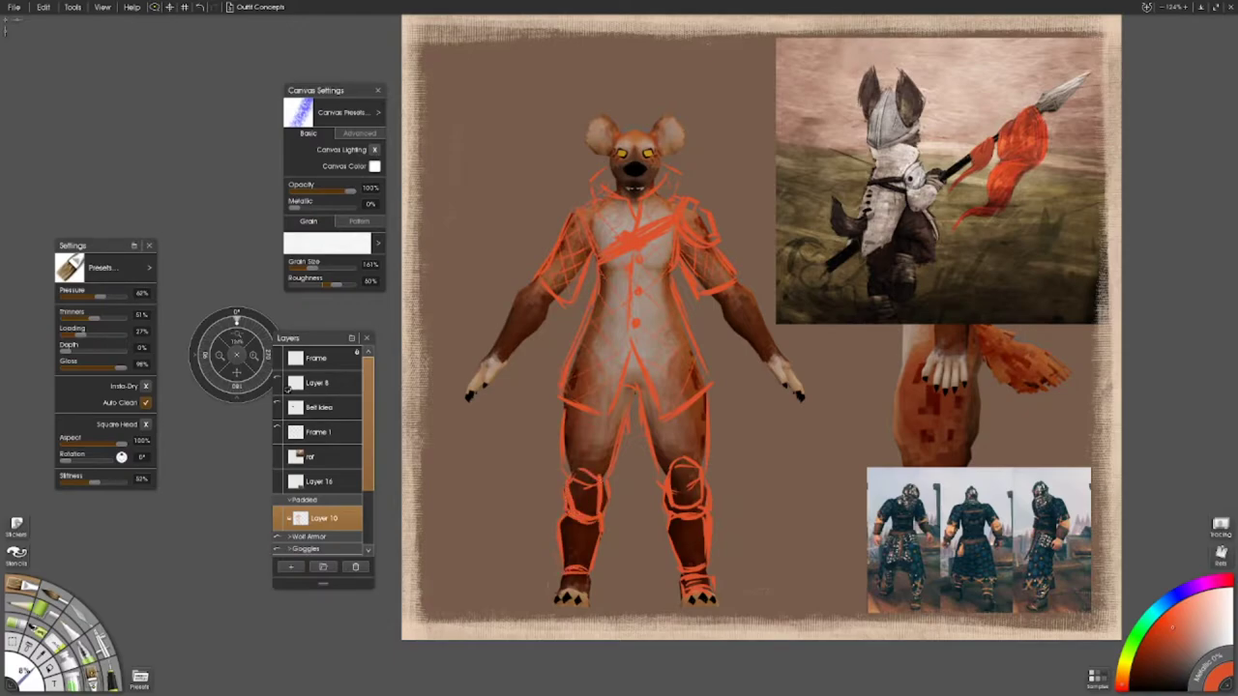
pyautogui.moveTo(561, 580); pyautogui.dragTo(586, 578)
# - Sketch a waist belt with a square buckle and long plates hanging over both hips
pyautogui.moveTo(683, 396)
pyautogui.mouseDown()
pyautogui.moveTo(745, 443)
pyautogui.moveTo(716, 351)
pyautogui.moveTo(677, 342)
pyautogui.mouseUp()
pyautogui.moveTo(565, 437); pyautogui.dragTo(587, 348)
pyautogui.moveTo(538, 410)
pyautogui.mouseDown()
pyautogui.moveTo(571, 343)
pyautogui.moveTo(662, 363)
pyautogui.moveTo(627, 368)
pyautogui.moveTo(614, 363)
pyautogui.moveTo(654, 350)
pyautogui.mouseUp()
pyautogui.hotkey('ctrl', 'z')
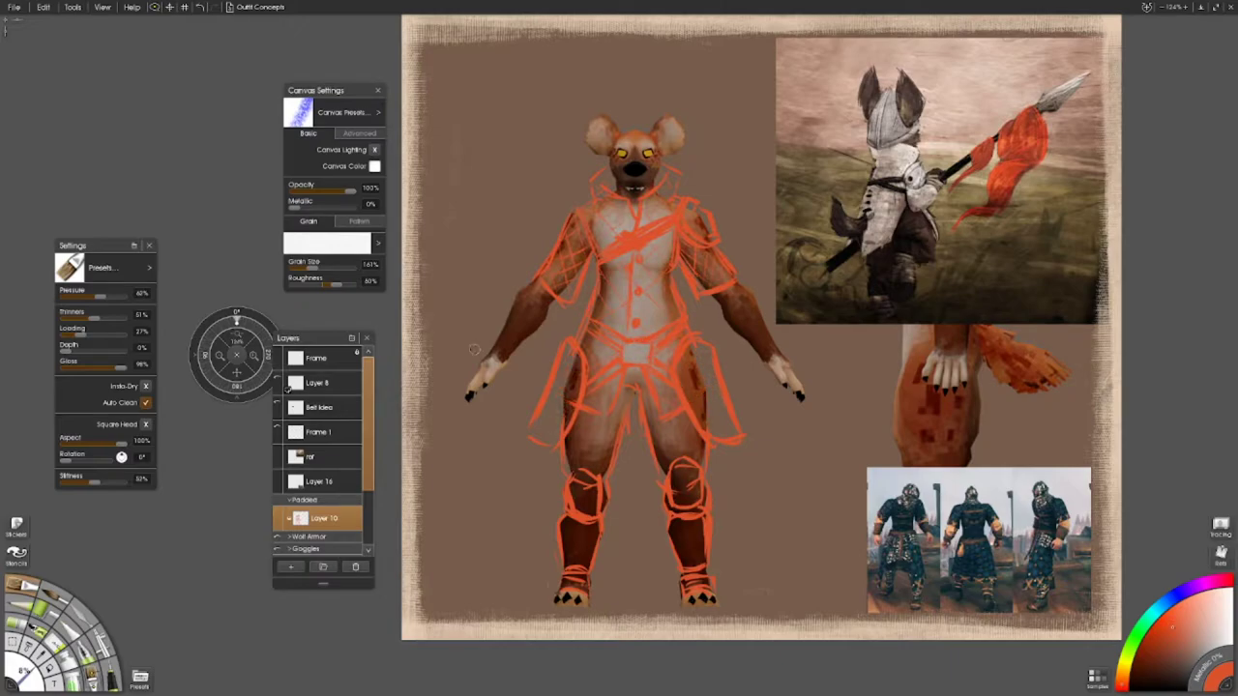
# - Sketch wrappings on both forearms with pointed guards at the elbows
pyautogui.moveTo(764, 352); pyautogui.dragTo(778, 363)
pyautogui.moveTo(753, 331); pyautogui.dragTo(770, 354)
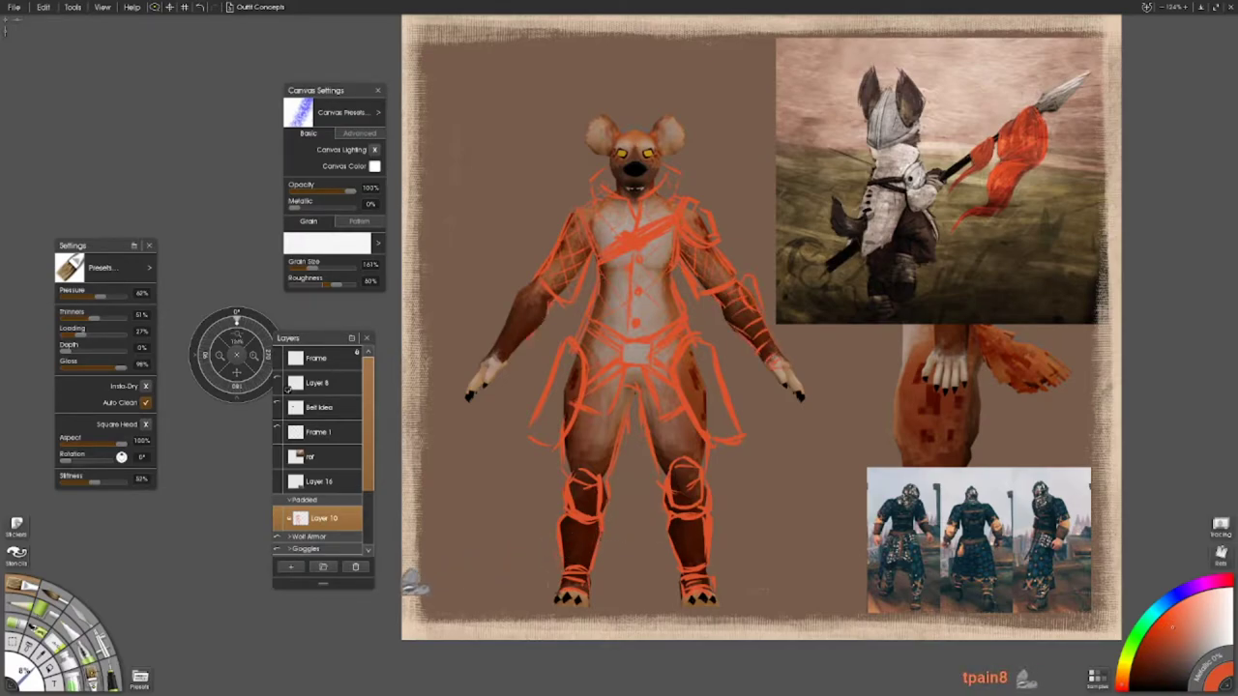
pyautogui.moveTo(530, 271); pyautogui.dragTo(520, 318)
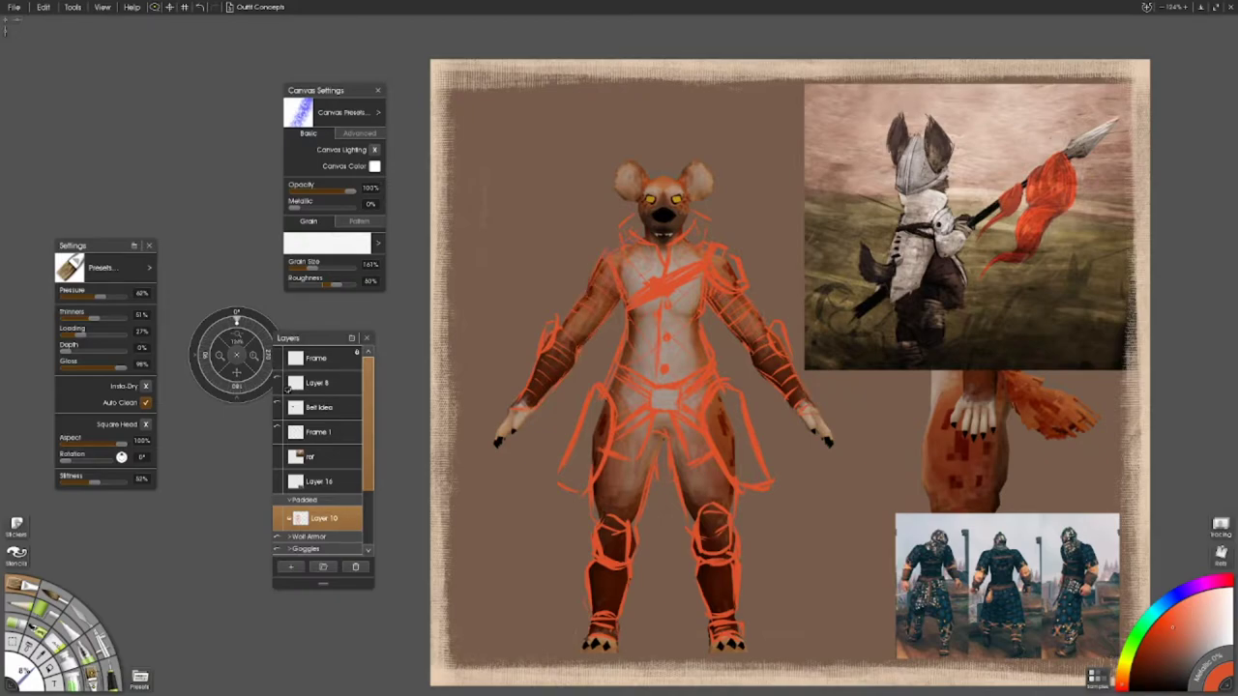
pyautogui.moveTo(574, 333); pyautogui.dragTo(549, 370)
pyautogui.moveTo(776, 366); pyautogui.dragTo(752, 341)
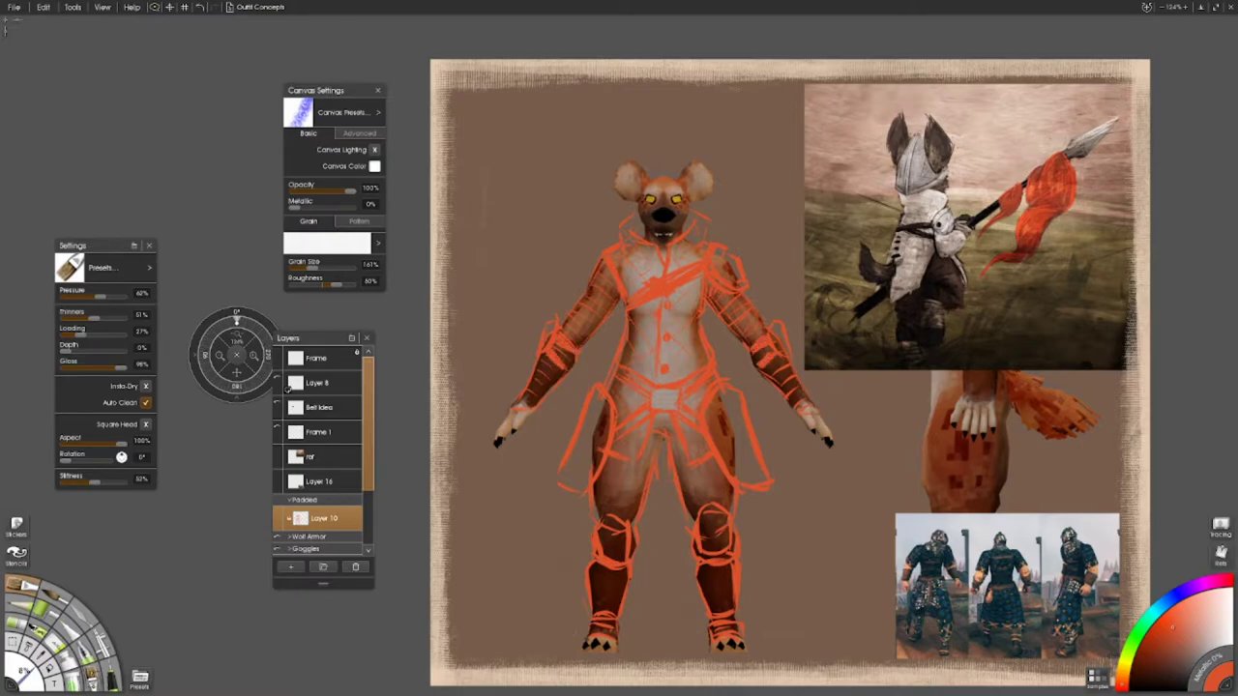
# - Recolour the outfit sketch dark brown and add a new layer beneath it for painting with the oil brush
pyautogui.scroll(2, 790, 377)
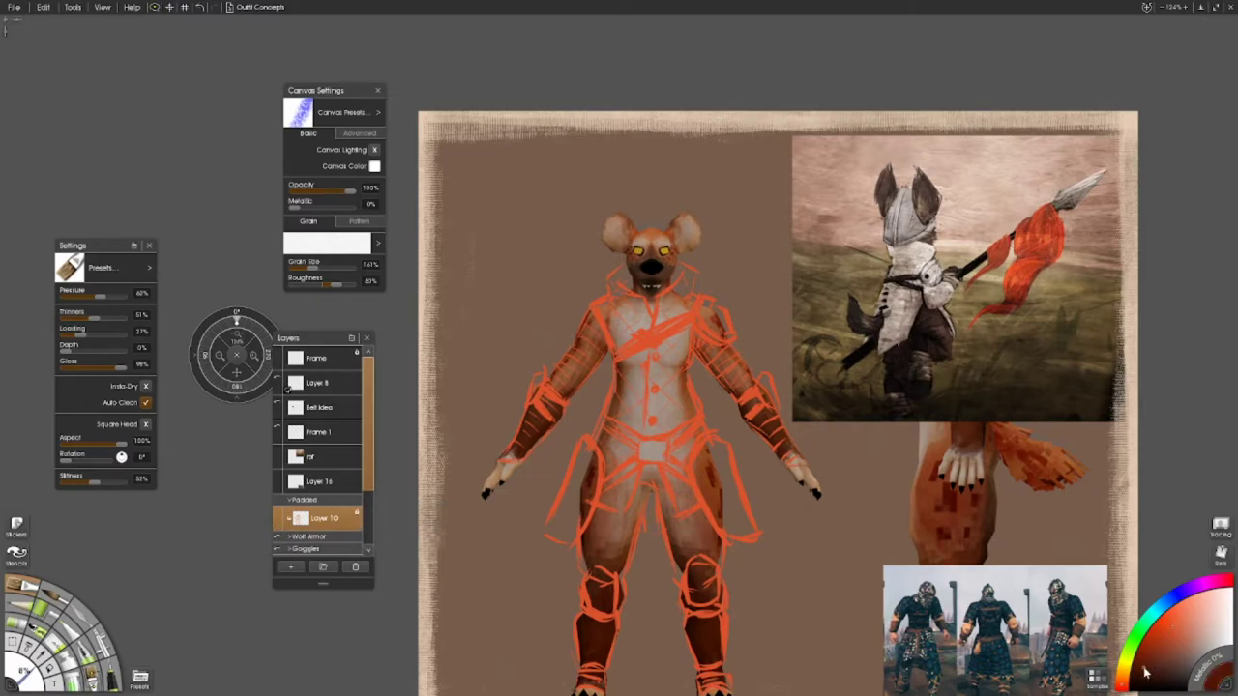
pyautogui.click(21, 669)
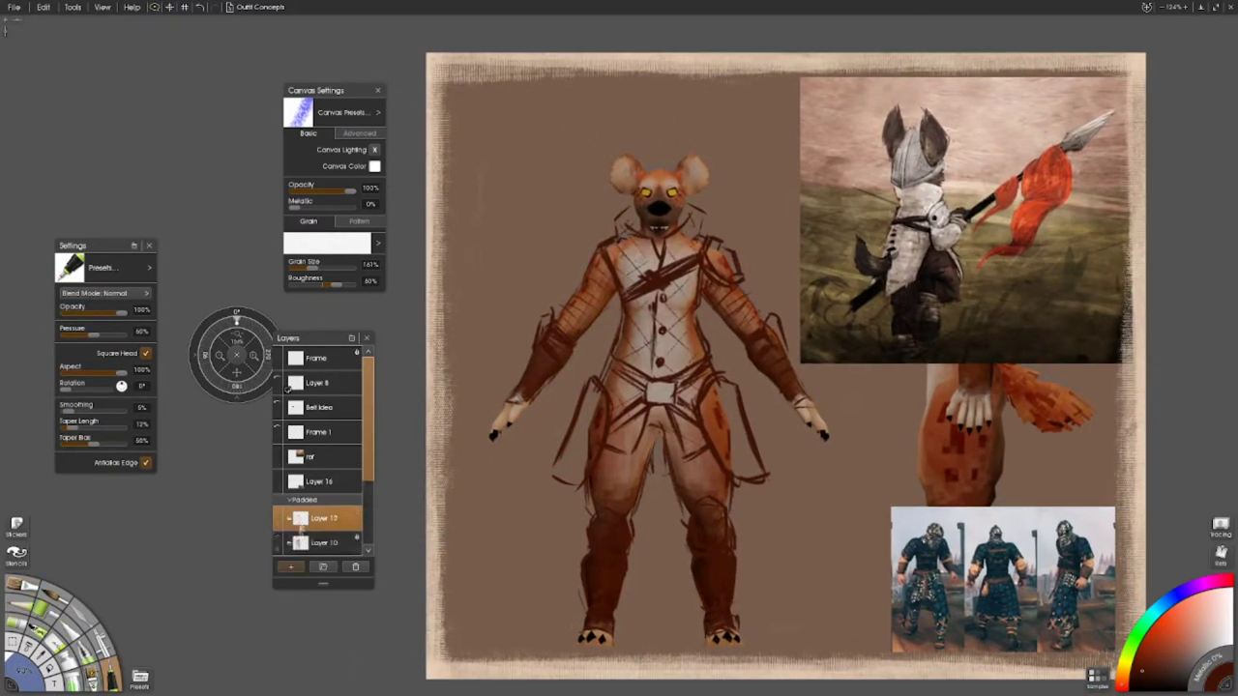
pyautogui.hotkey('ctrl', 'shift', 'n')
pyautogui.moveTo(323, 481); pyautogui.dragTo(323, 453)
pyautogui.press('o')
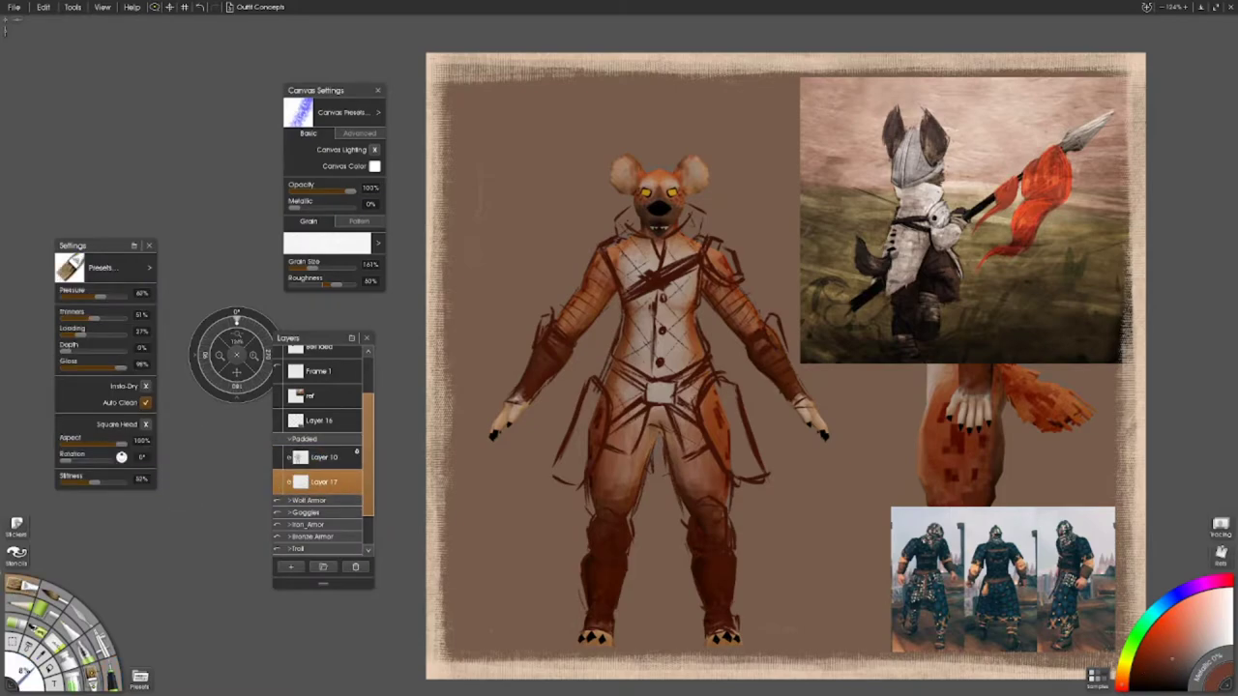
# - Choose an off-white colour and fill both hanging hip plates beneath the line sketch
pyautogui.moveTo(727, 443)
pyautogui.mouseDown()
pyautogui.moveTo(765, 478)
pyautogui.moveTo(745, 470)
pyautogui.mouseUp()
pyautogui.click(1198, 646)
pyautogui.click(1194, 626)
pyautogui.moveTo(727, 405)
pyautogui.mouseDown()
pyautogui.moveTo(735, 464)
pyautogui.moveTo(751, 477)
pyautogui.mouseUp()
pyautogui.moveTo(725, 379); pyautogui.dragTo(703, 414)
pyautogui.moveTo(596, 422); pyautogui.dragTo(574, 481)
pyautogui.moveTo(591, 387); pyautogui.dragTo(569, 474)
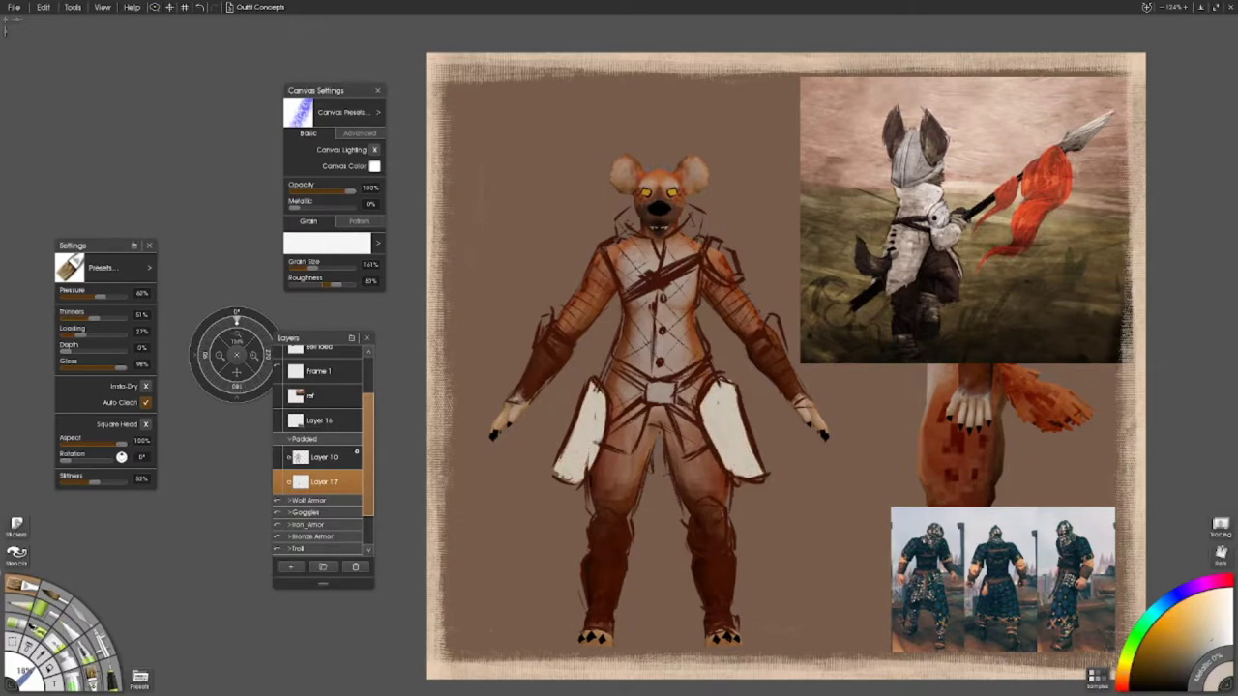
# - Fill the coat's torso and raised collar with off-white paint
pyautogui.moveTo(638, 406); pyautogui.dragTo(615, 451)
pyautogui.moveTo(628, 350); pyautogui.dragTo(619, 432)
pyautogui.moveTo(625, 313); pyautogui.dragTo(615, 402)
pyautogui.moveTo(654, 261)
pyautogui.mouseDown()
pyautogui.moveTo(650, 398)
pyautogui.moveTo(627, 313)
pyautogui.mouseUp()
pyautogui.moveTo(609, 236)
pyautogui.mouseDown()
pyautogui.moveTo(619, 309)
pyautogui.moveTo(639, 267)
pyautogui.moveTo(631, 213)
pyautogui.moveTo(619, 236)
pyautogui.mouseUp()
pyautogui.moveTo(700, 209); pyautogui.dragTo(663, 290)
pyautogui.moveTo(688, 236); pyautogui.dragTo(677, 397)
# - Fill the belt area and both upper trouser legs with off-white paint
pyautogui.press('i')
pyautogui.moveTo(658, 338); pyautogui.dragTo(698, 519)
pyautogui.press('o')
pyautogui.moveTo(665, 395); pyautogui.dragTo(722, 512)
pyautogui.moveTo(692, 376); pyautogui.dragTo(712, 530)
pyautogui.moveTo(667, 398); pyautogui.dragTo(629, 486)
pyautogui.moveTo(662, 428); pyautogui.dragTo(619, 528)
pyautogui.moveTo(627, 447); pyautogui.dragTo(592, 515)
# - Fill both lower legs, including the shin coverings and ankle wrappings, with off-white paint
pyautogui.moveTo(624, 470)
pyautogui.mouseDown()
pyautogui.moveTo(611, 515)
pyautogui.moveTo(629, 548)
pyautogui.moveTo(609, 615)
pyautogui.mouseUp()
pyautogui.moveTo(609, 553)
pyautogui.mouseDown()
pyautogui.moveTo(595, 638)
pyautogui.moveTo(609, 638)
pyautogui.mouseUp()
pyautogui.moveTo(693, 520)
pyautogui.mouseDown()
pyautogui.moveTo(731, 565)
pyautogui.moveTo(719, 627)
pyautogui.mouseUp()
pyautogui.moveTo(698, 561)
pyautogui.mouseDown()
pyautogui.moveTo(725, 631)
pyautogui.moveTo(739, 632)
pyautogui.mouseUp()
# - Fill the character's left arm, from the wrist up to the shoulder guard, with off-white paint beneath the line sketch
pyautogui.moveTo(770, 348); pyautogui.dragTo(799, 397)
pyautogui.moveTo(743, 321)
pyautogui.mouseDown()
pyautogui.moveTo(807, 404)
pyautogui.moveTo(787, 368)
pyautogui.mouseUp()
pyautogui.moveTo(755, 320)
pyautogui.mouseDown()
pyautogui.moveTo(776, 364)
pyautogui.moveTo(751, 335)
pyautogui.mouseUp()
pyautogui.moveTo(764, 329); pyautogui.dragTo(723, 270)
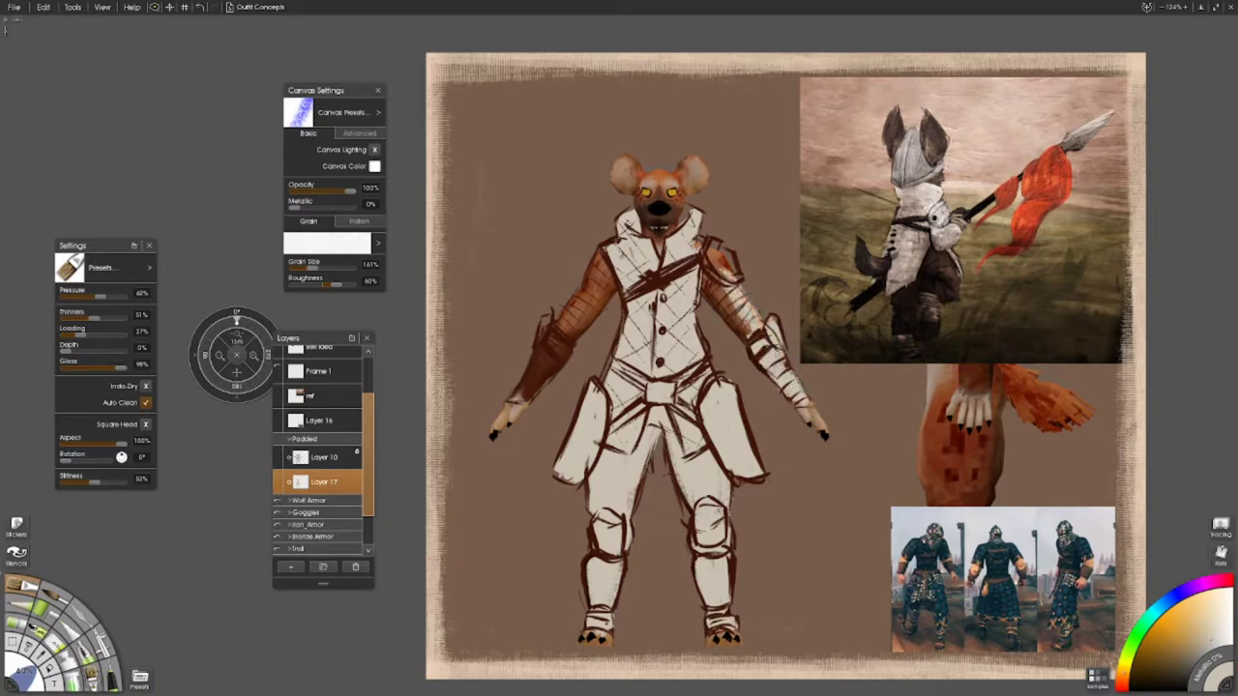
pyautogui.moveTo(706, 341); pyautogui.dragTo(748, 264)
pyautogui.moveTo(716, 280); pyautogui.dragTo(732, 242)
# - Fill the character's right sleeve and forearm with off-white paint
pyautogui.moveTo(555, 354); pyautogui.dragTo(526, 399)
pyautogui.moveTo(555, 329)
pyautogui.mouseDown()
pyautogui.moveTo(507, 401)
pyautogui.moveTo(538, 366)
pyautogui.mouseUp()
pyautogui.moveTo(611, 274); pyautogui.dragTo(572, 345)
pyautogui.moveTo(607, 244); pyautogui.dragTo(567, 320)
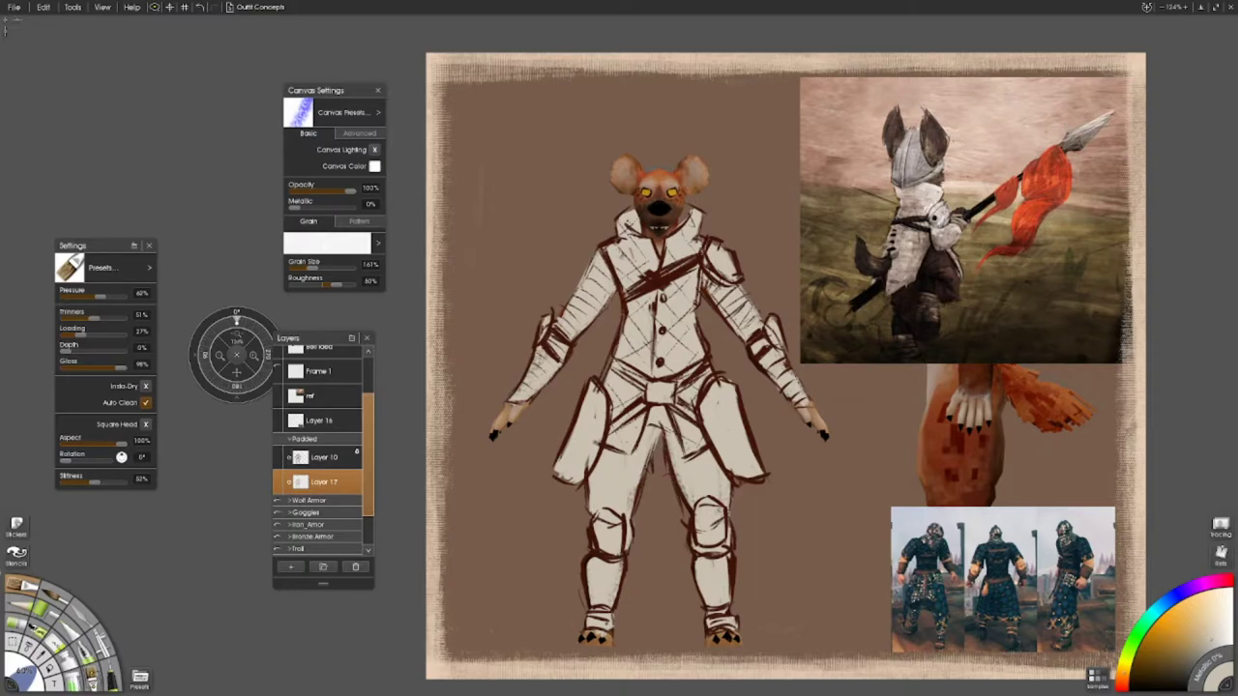
# - Paste the pencil sketch of the spear-carrying warrior as a reference below the painting and place its layer beneath Layer 17
pyautogui.hotkey('ctrl', 'v')
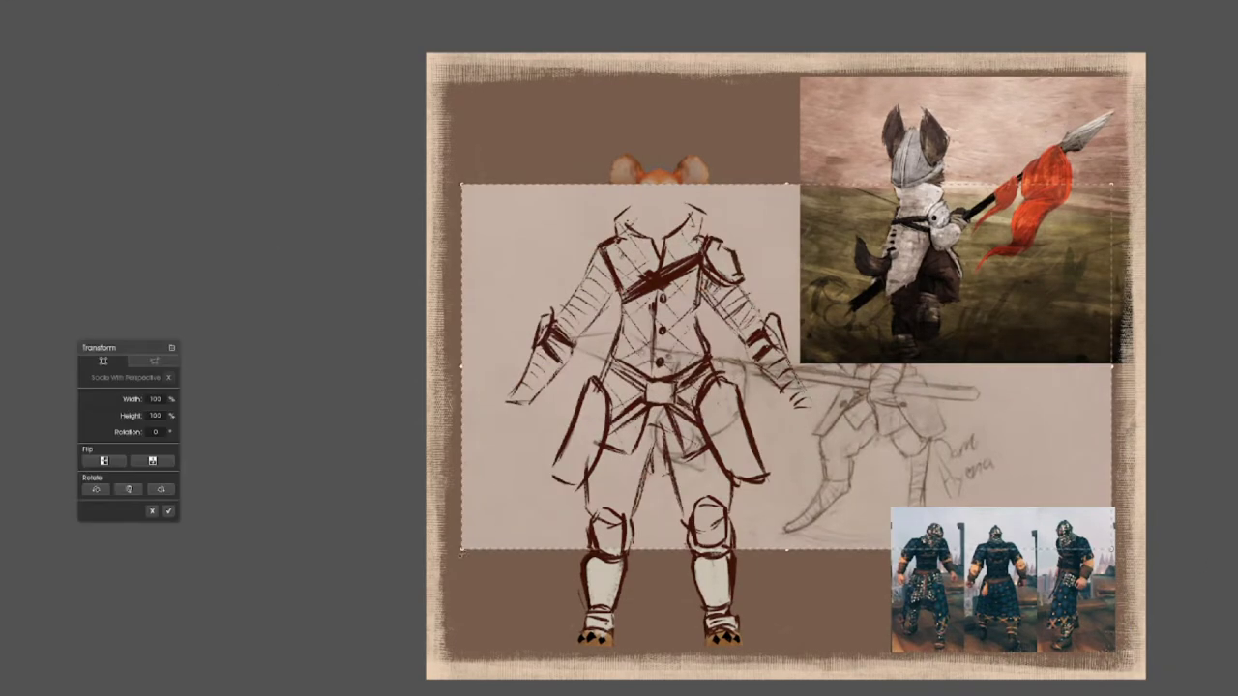
pyautogui.press('Return')
pyautogui.moveTo(319, 447)
pyautogui.mouseDown()
pyautogui.moveTo(372, 433)
pyautogui.moveTo(365, 506)
pyautogui.mouseUp()
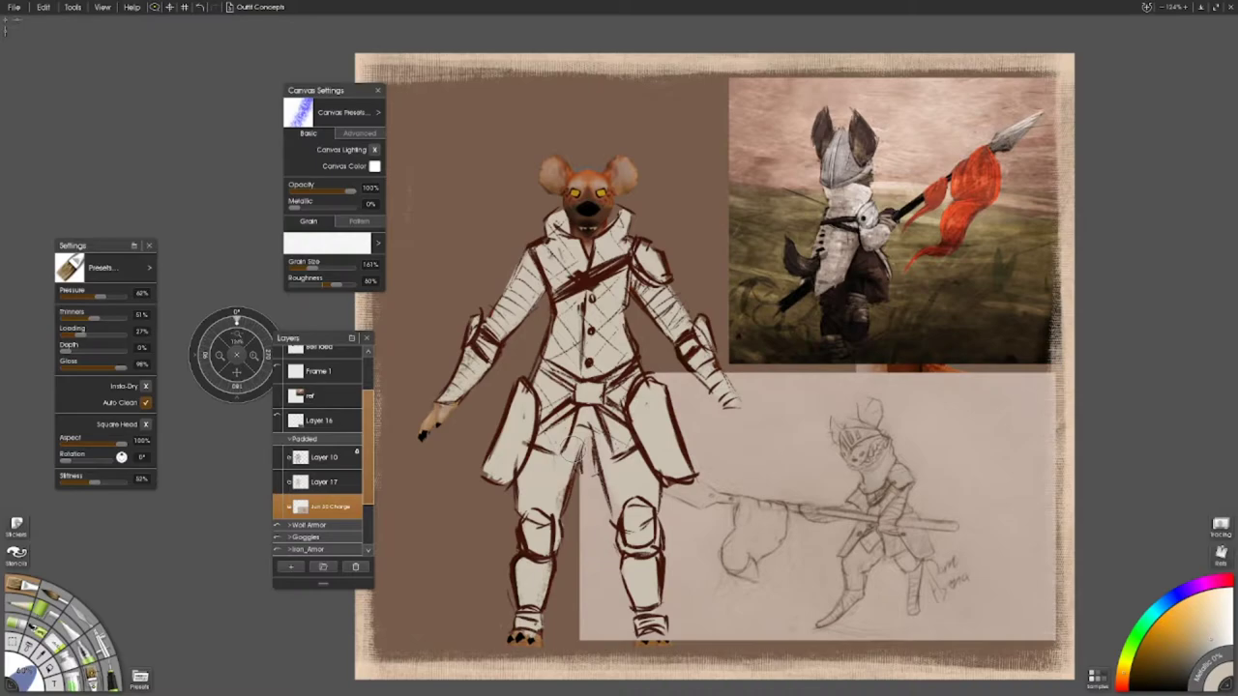
# - Remove the raised collar around the neck, clearing its lines on Layer 10 and its off-white fill on Layer 17
pyautogui.click(324, 457)
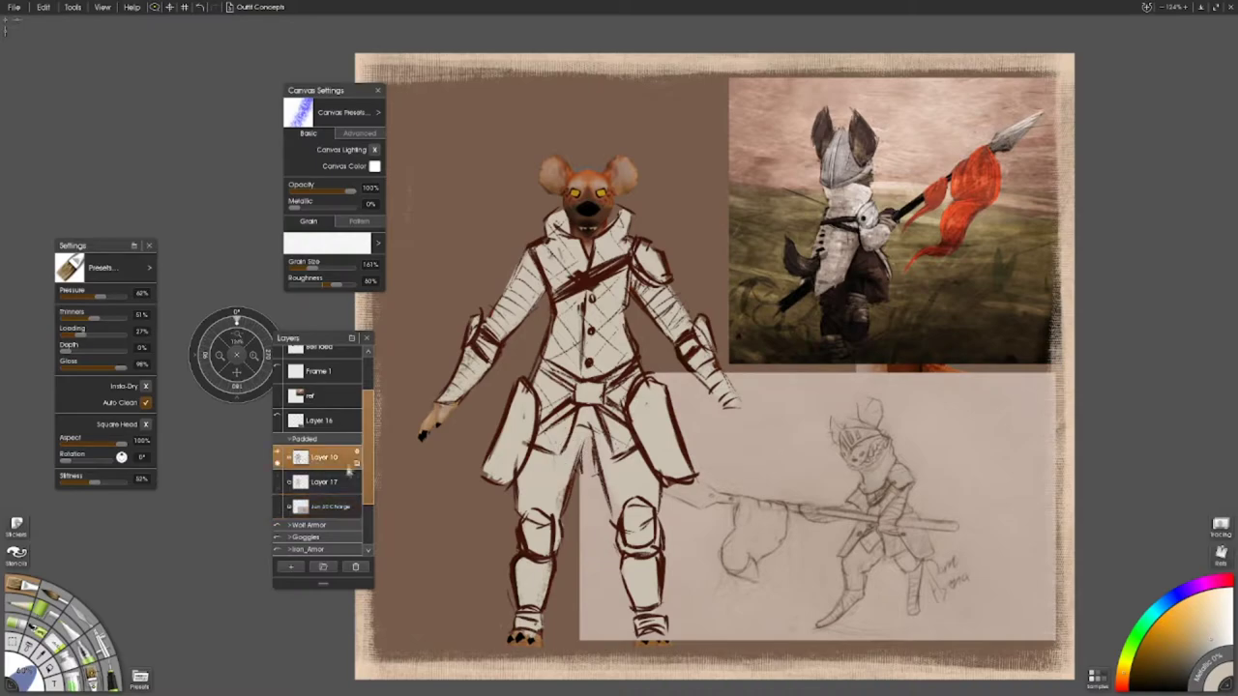
pyautogui.moveTo(546, 213)
pyautogui.mouseDown()
pyautogui.moveTo(595, 263)
pyautogui.moveTo(629, 211)
pyautogui.mouseUp()
pyautogui.click(324, 482)
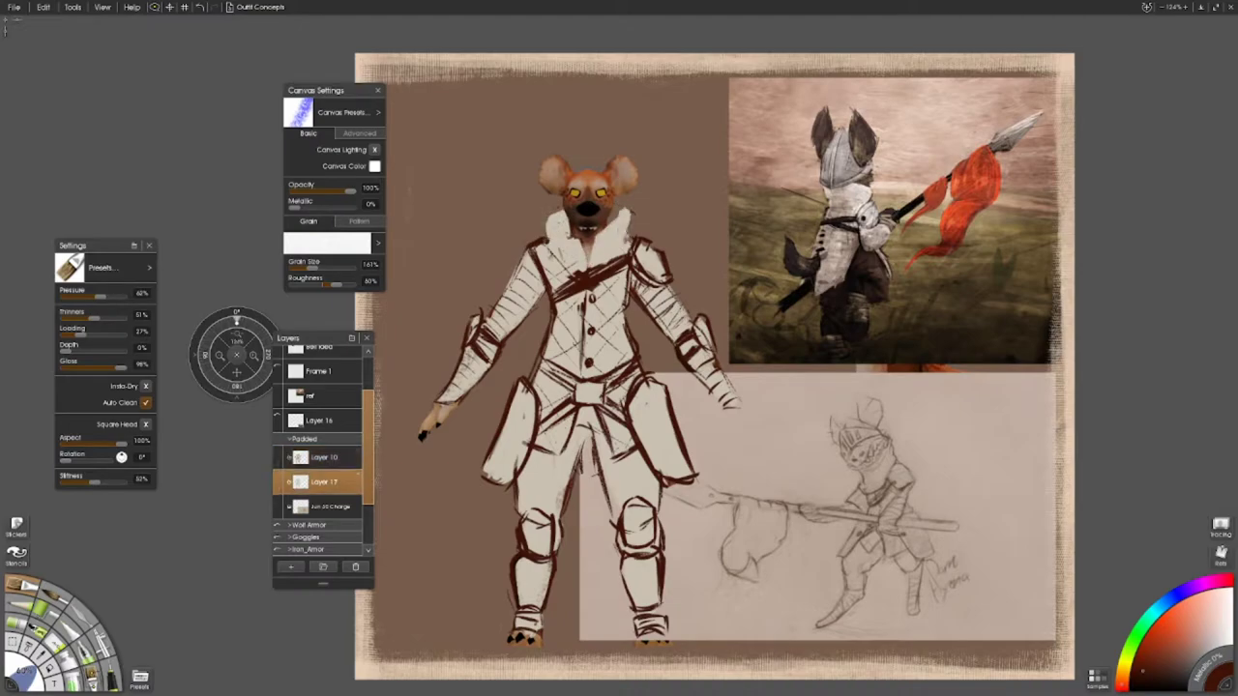
pyautogui.hotkey('ctrl', 'z')
pyautogui.hotkey('ctrl', 'z')
pyautogui.hotkey('ctrl', 'z')
pyautogui.hotkey('ctrl', 'z')
pyautogui.hotkey('ctrl', 'z')
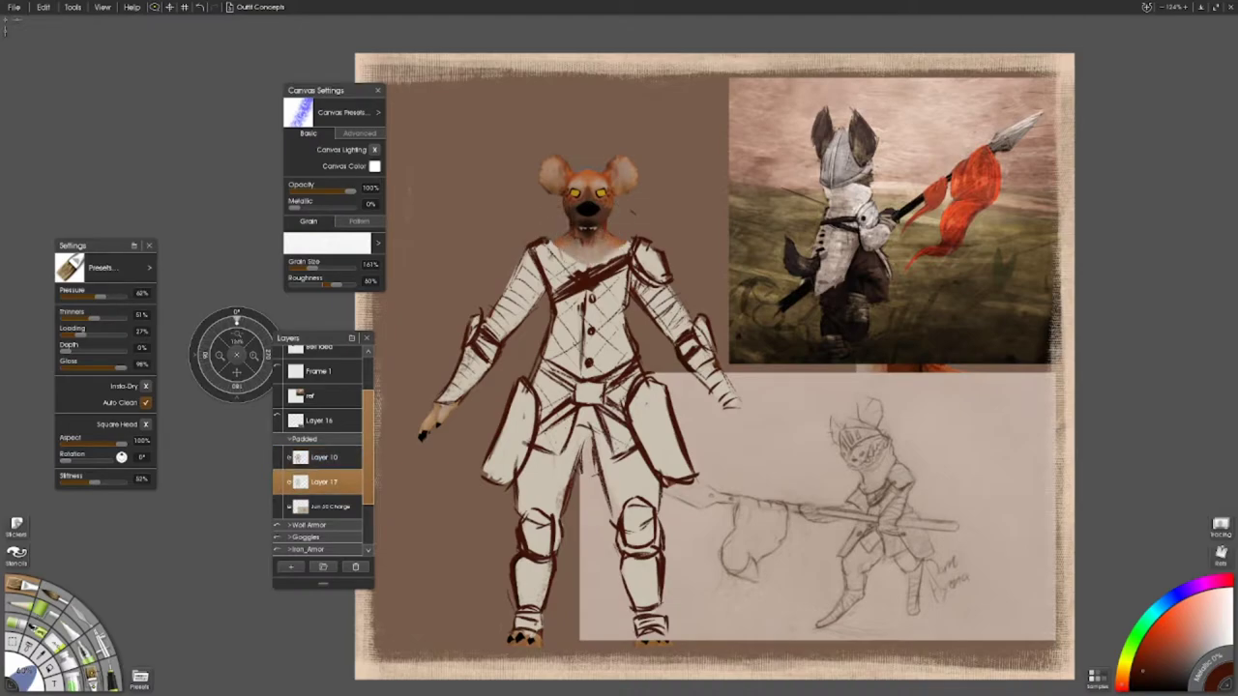
# - Add a new layer above the line sketch and rough in short guide lines for a neck wrap
pyautogui.click(290, 567)
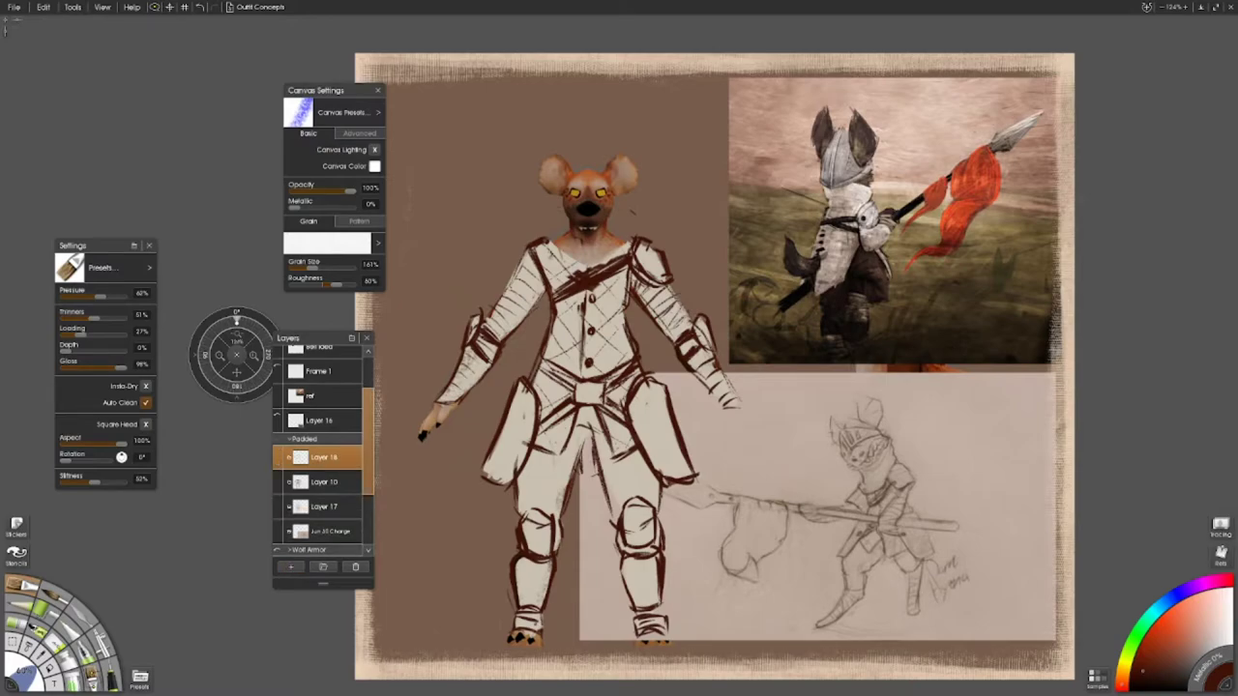
pyautogui.press('Return')
pyautogui.moveTo(585, 271)
pyautogui.mouseDown()
pyautogui.moveTo(627, 240)
pyautogui.moveTo(585, 240)
pyautogui.mouseUp()
pyautogui.moveTo(542, 278)
pyautogui.mouseDown()
pyautogui.moveTo(566, 230)
pyautogui.moveTo(602, 245)
pyautogui.moveTo(548, 271)
pyautogui.mouseUp()
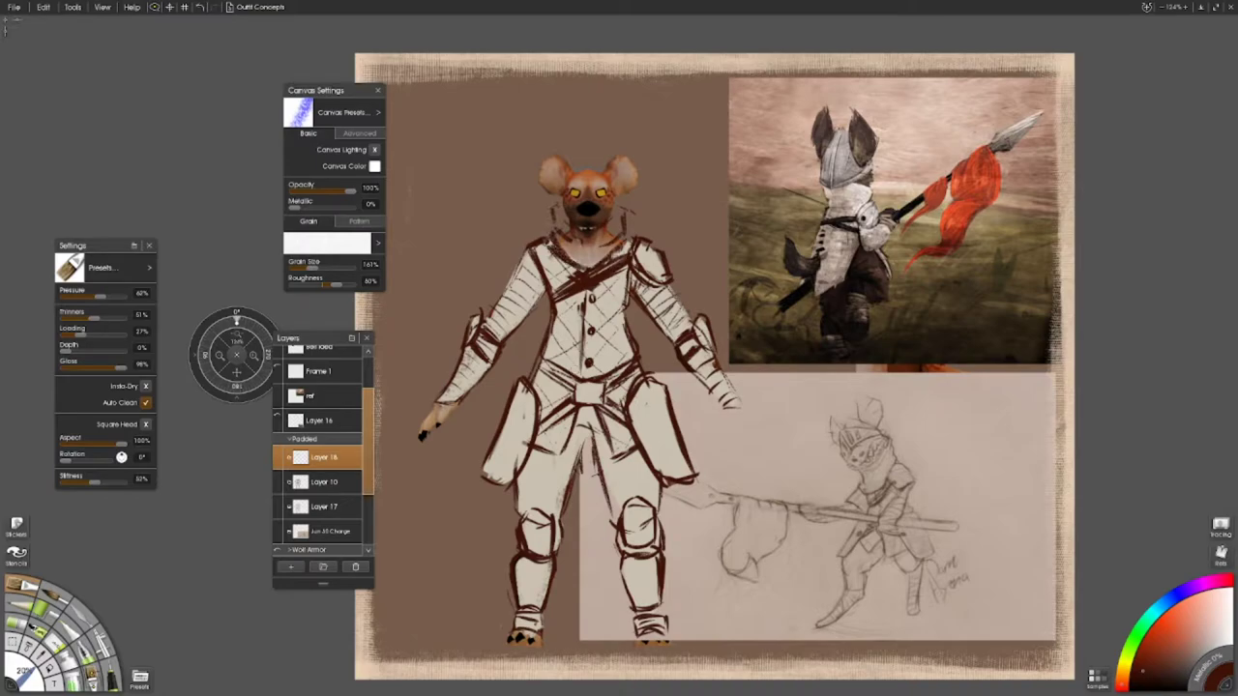
# - Replace the diagonal chest strap on Layer 10 with a rounded mantle edge and add crossed quilting to the right upper sleeve
pyautogui.click(302, 481)
pyautogui.moveTo(629, 253)
pyautogui.mouseDown()
pyautogui.moveTo(615, 274)
pyautogui.moveTo(561, 294)
pyautogui.moveTo(523, 259)
pyautogui.moveTo(501, 323)
pyautogui.mouseUp()
pyautogui.moveTo(524, 250)
pyautogui.mouseDown()
pyautogui.moveTo(490, 305)
pyautogui.moveTo(540, 299)
pyautogui.moveTo(534, 334)
pyautogui.mouseUp()
pyautogui.moveTo(535, 277)
pyautogui.mouseDown()
pyautogui.moveTo(504, 308)
pyautogui.moveTo(508, 321)
pyautogui.moveTo(497, 304)
pyautogui.mouseUp()
pyautogui.moveTo(590, 276); pyautogui.dragTo(584, 300)
pyautogui.moveTo(625, 242)
pyautogui.mouseDown()
pyautogui.moveTo(590, 274)
pyautogui.moveTo(602, 282)
pyautogui.moveTo(636, 237)
pyautogui.moveTo(636, 249)
pyautogui.mouseUp()
pyautogui.moveTo(537, 241); pyautogui.dragTo(549, 255)
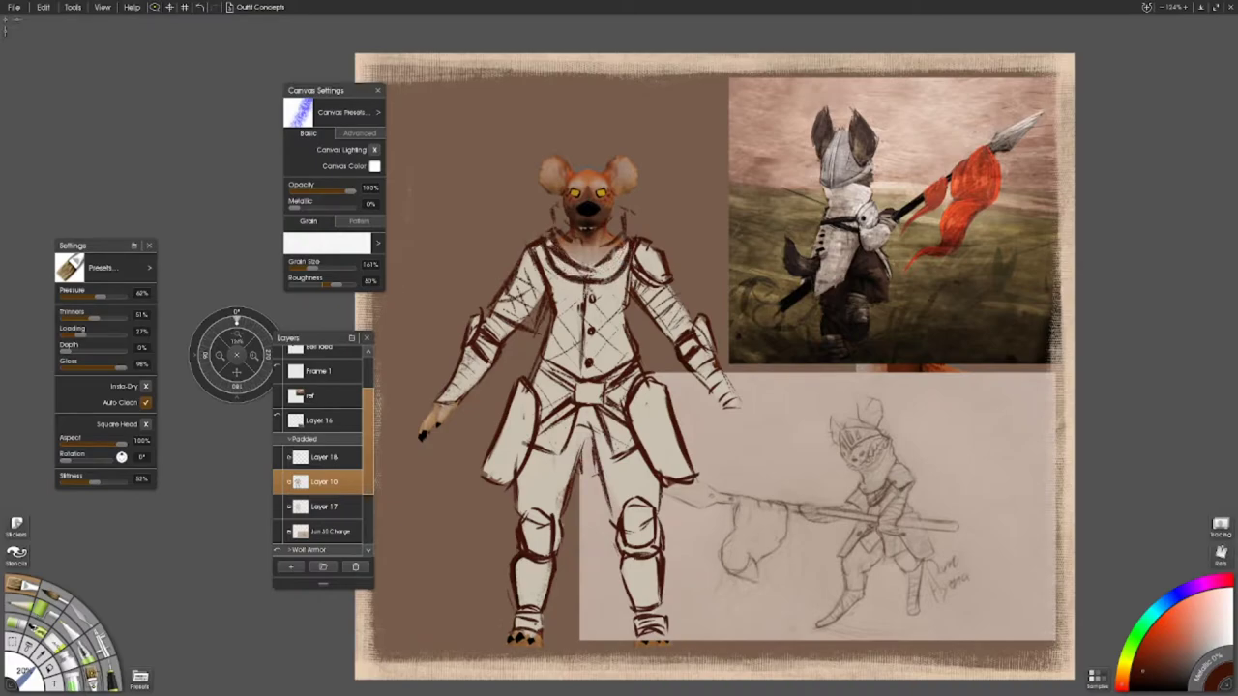
# - Add small round studs along the rounded mantle edge on Layer 18
pyautogui.click(324, 457)
pyautogui.moveTo(552, 253); pyautogui.dragTo(609, 268)
pyautogui.moveTo(590, 220)
pyautogui.mouseDown()
pyautogui.moveTo(615, 238)
pyautogui.moveTo(586, 222)
pyautogui.mouseUp()
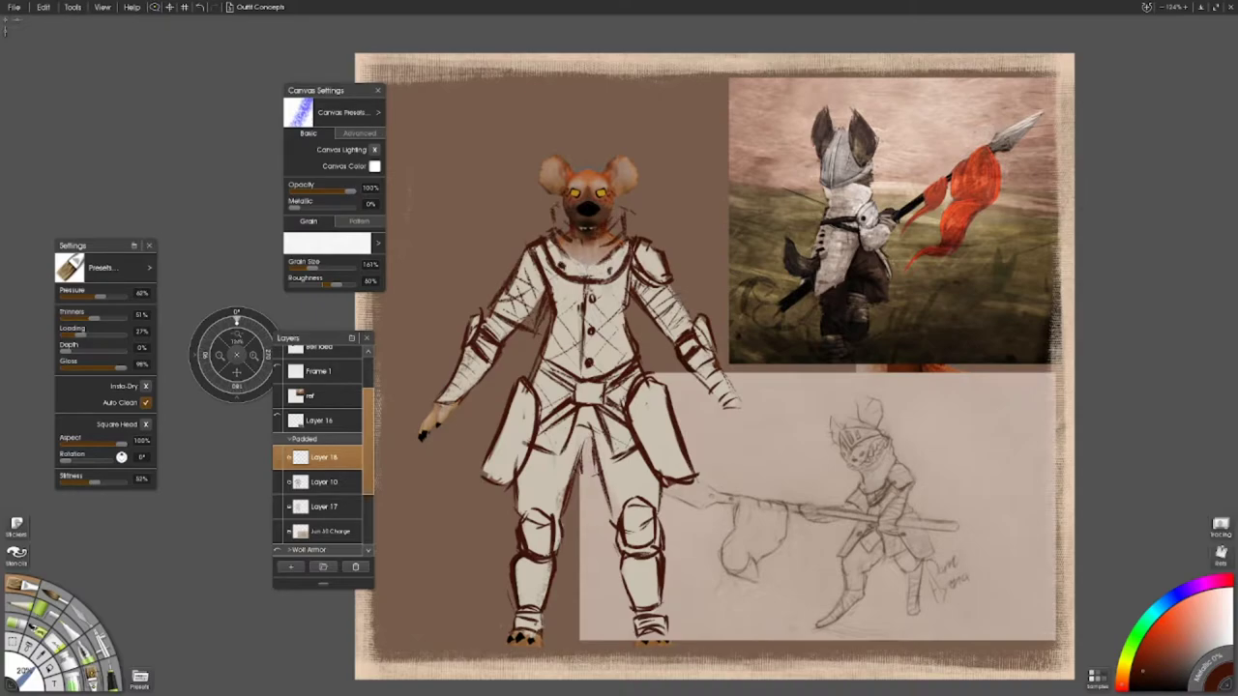
# - Rework the left shoulder guard and sketch diamond quilting across both upper sleeves and the upper chest
pyautogui.moveTo(668, 278); pyautogui.dragTo(685, 307)
pyautogui.moveTo(682, 305)
pyautogui.mouseDown()
pyautogui.moveTo(652, 337)
pyautogui.moveTo(668, 323)
pyautogui.mouseUp()
pyautogui.moveTo(656, 290); pyautogui.dragTo(629, 333)
pyautogui.click(324, 482)
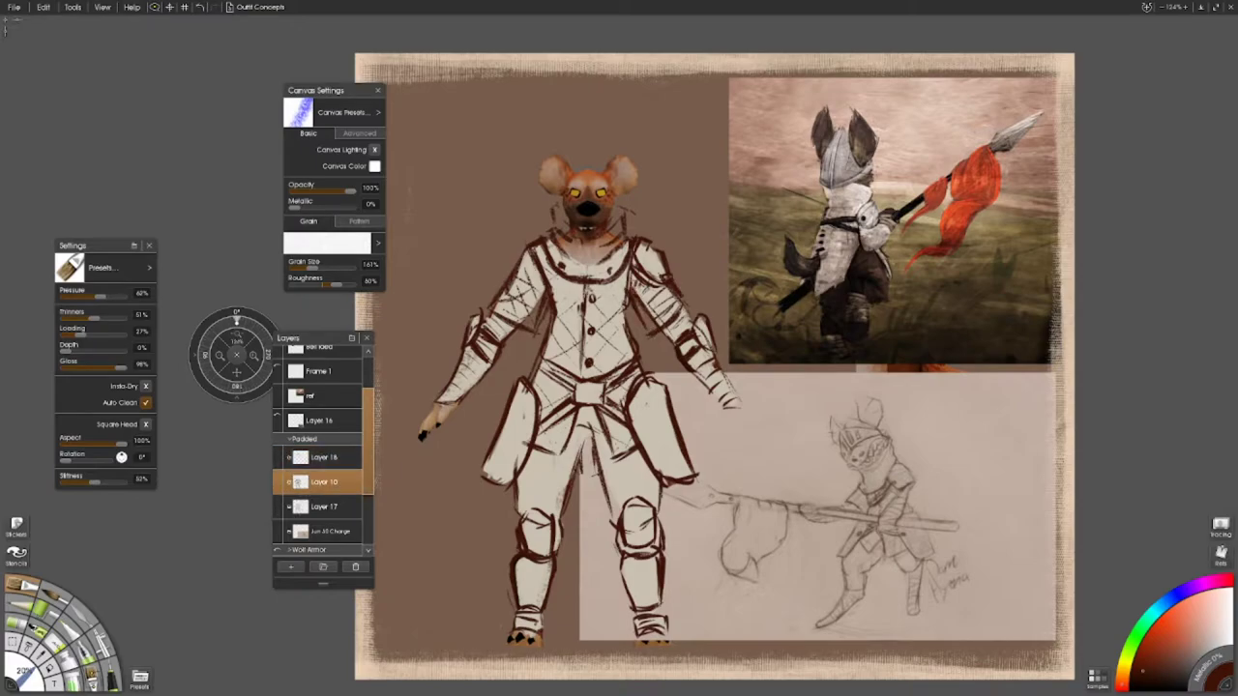
pyautogui.click(278, 507)
pyautogui.click(278, 507)
pyautogui.click(324, 456)
pyautogui.moveTo(663, 290)
pyautogui.mouseDown()
pyautogui.moveTo(660, 325)
pyautogui.moveTo(627, 289)
pyautogui.mouseUp()
pyautogui.moveTo(538, 258); pyautogui.dragTo(509, 317)
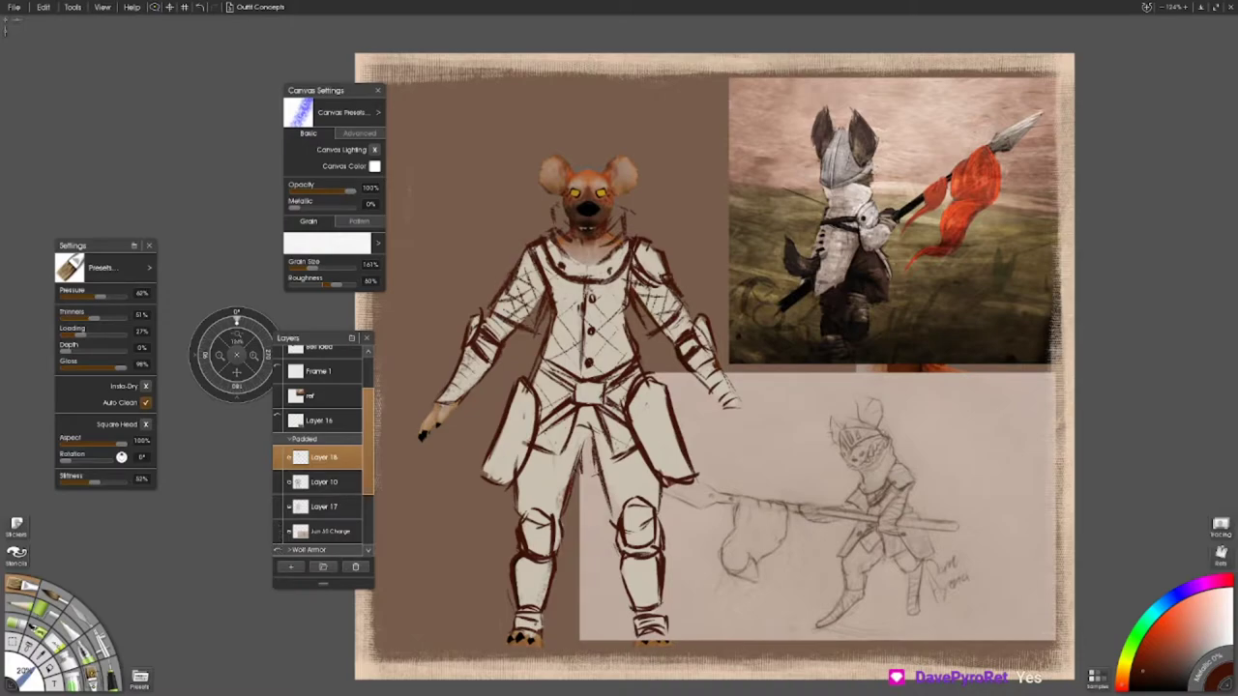
pyautogui.moveTo(559, 280); pyautogui.dragTo(619, 315)
# - Form a folded cowl around the neck with off-white fill on Layer 17 and square off the upper sleeve ends
pyautogui.click(324, 507)
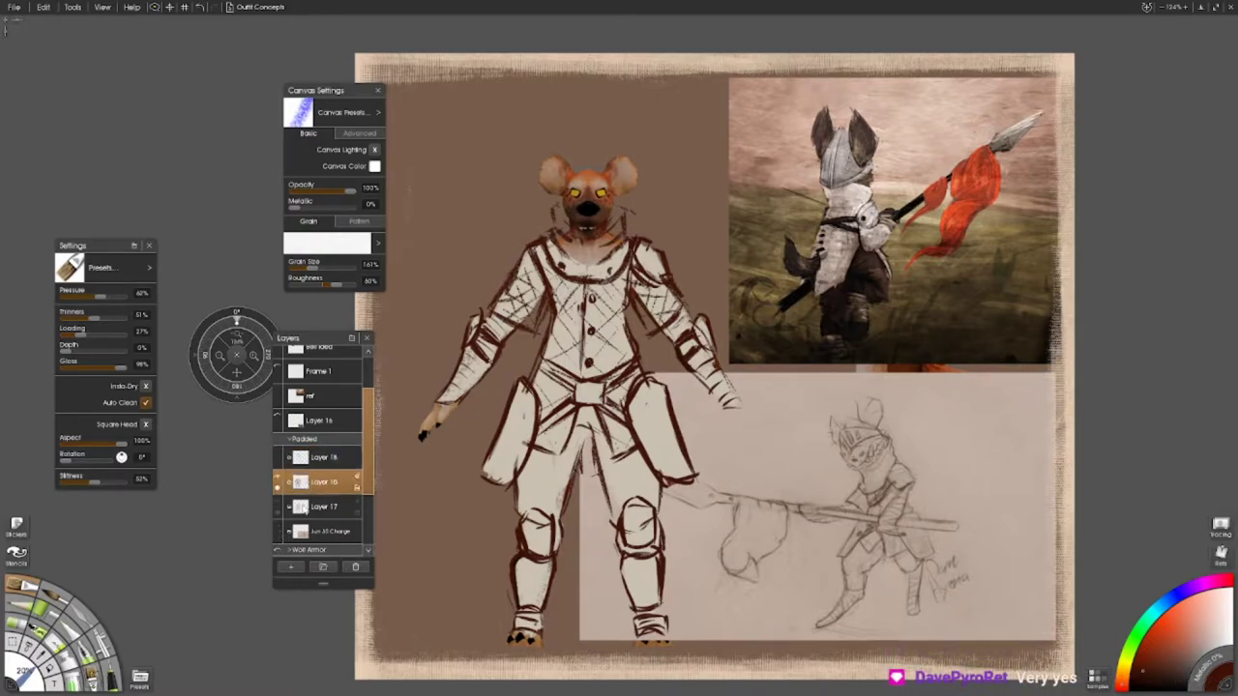
pyautogui.moveTo(644, 290); pyautogui.dragTo(648, 331)
pyautogui.moveTo(548, 287); pyautogui.dragTo(516, 328)
pyautogui.moveTo(557, 207); pyautogui.dragTo(568, 257)
pyautogui.moveTo(619, 234)
pyautogui.mouseDown()
pyautogui.moveTo(609, 265)
pyautogui.moveTo(592, 232)
pyautogui.mouseUp()
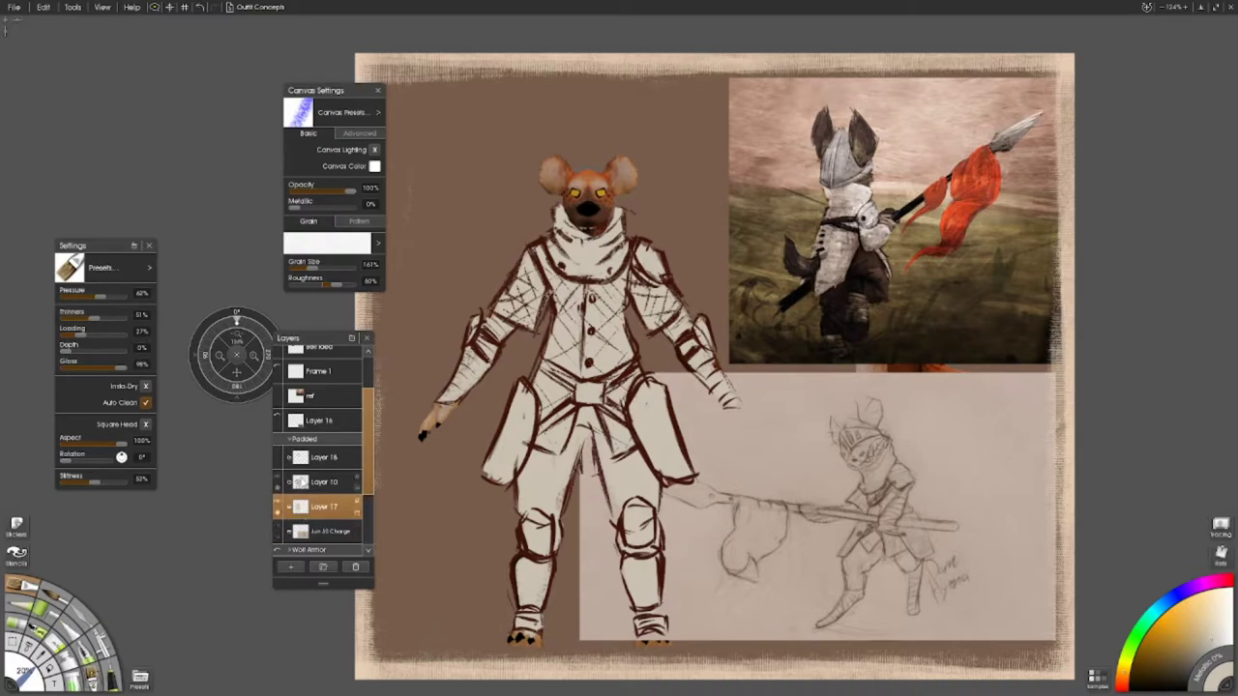
# - Erase the knee guard, shin guard and ankle wrapping lines from both legs on Layer 10
pyautogui.click(320, 482)
pyautogui.moveTo(545, 512); pyautogui.dragTo(516, 615)
pyautogui.moveTo(545, 559); pyautogui.dragTo(522, 633)
pyautogui.moveTo(557, 523); pyautogui.dragTo(555, 563)
pyautogui.moveTo(624, 512); pyautogui.dragTo(627, 555)
pyautogui.moveTo(658, 627); pyautogui.dragTo(631, 561)
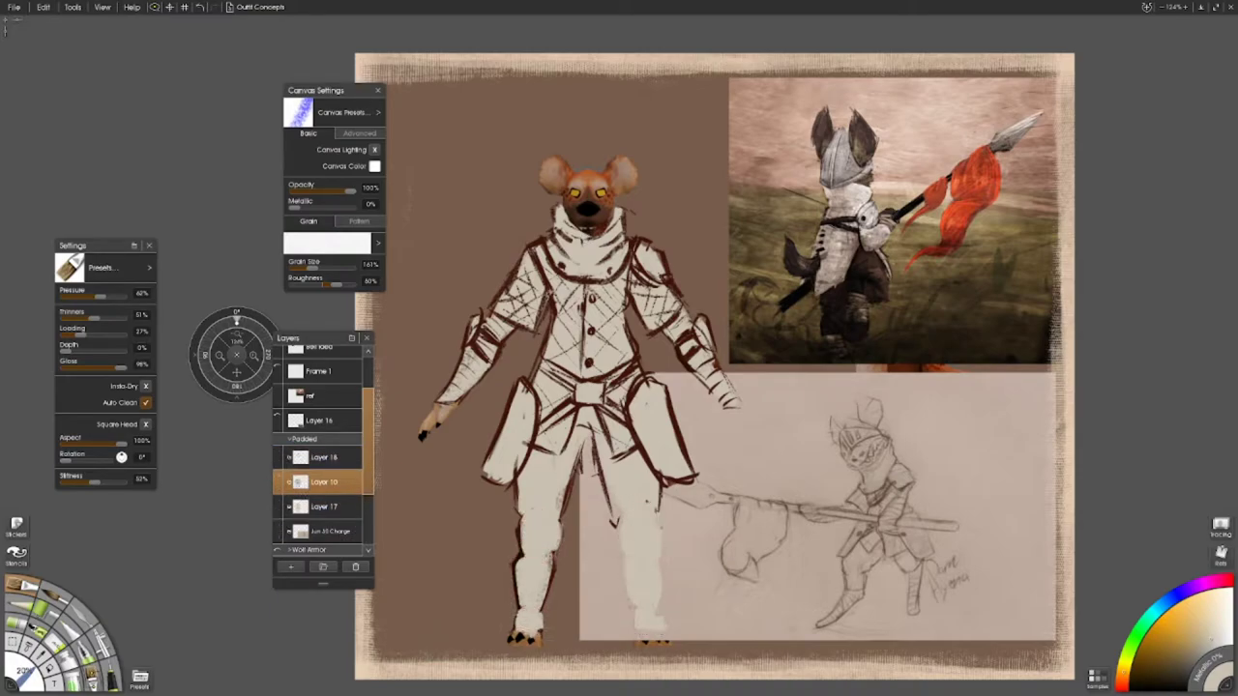
# - Select the part of the pencil reference that overlaps the character with a rectangular selection and delete it
pyautogui.press('s')
pyautogui.click(329, 531)
pyautogui.moveTo(466, 323); pyautogui.dragTo(766, 685)
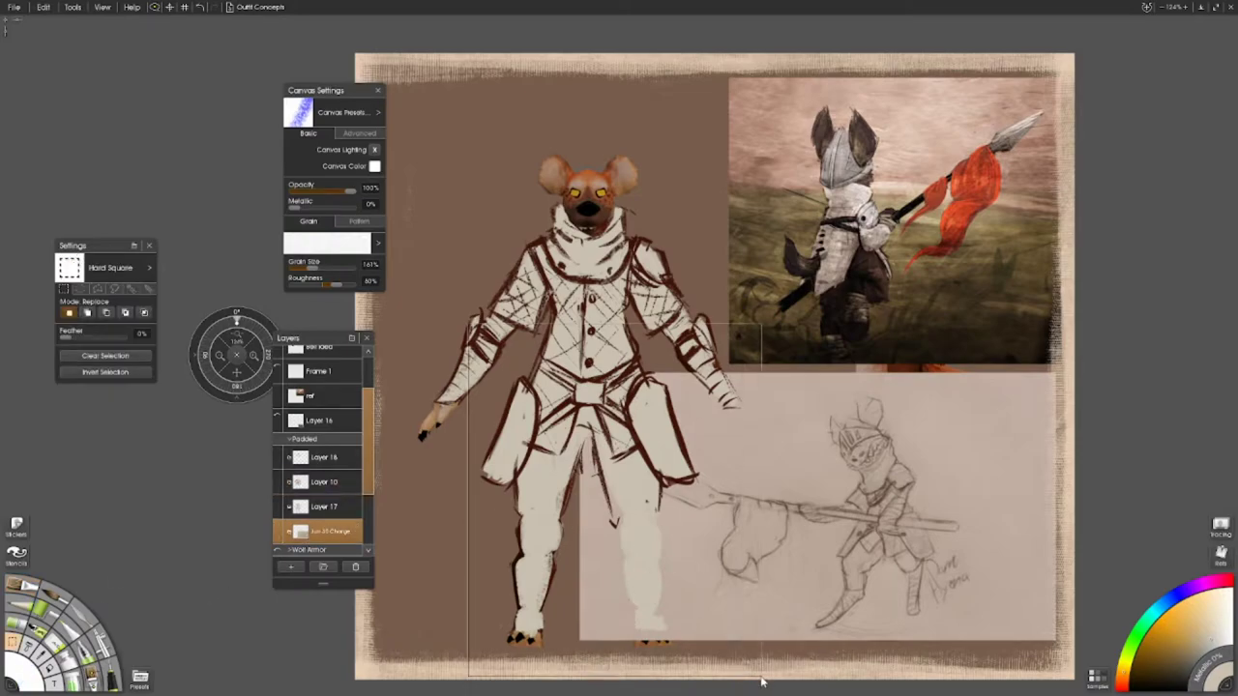
pyautogui.press('Delete')
pyautogui.press('o')
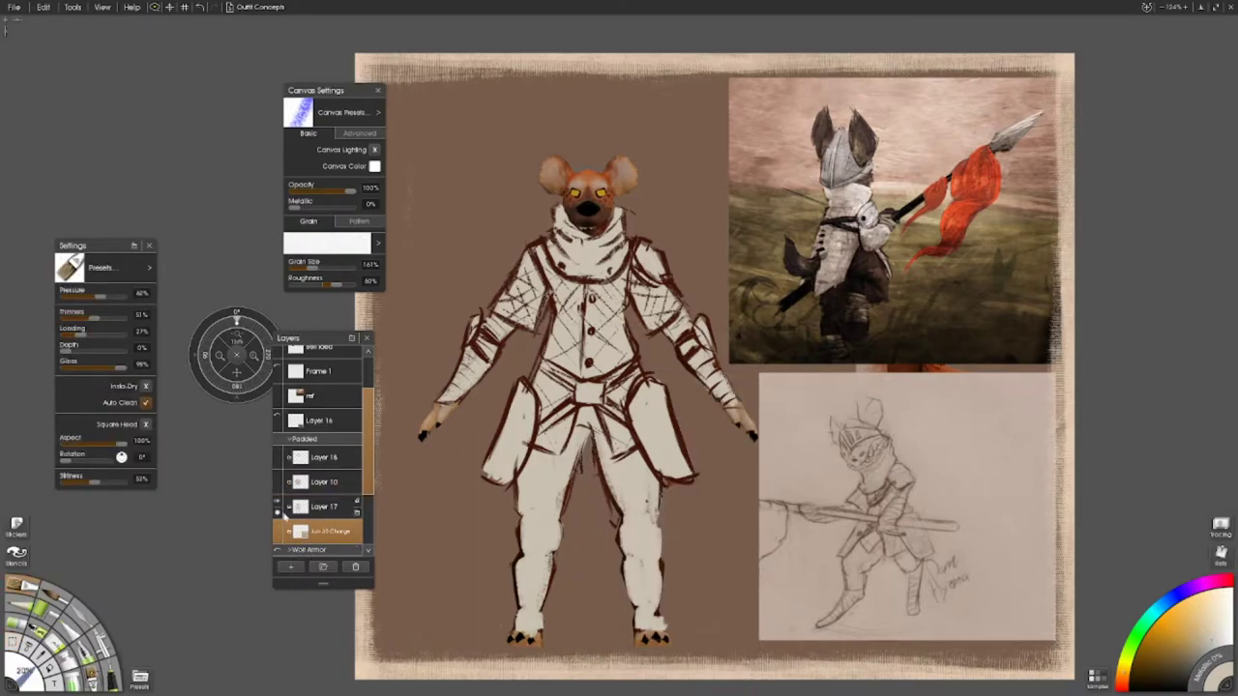
# - Sample dark brown, clear the belt and hip-plate lines on Layer 10 and sketch the long coat's split front opening
pyautogui.click(320, 505)
pyautogui.press('f')
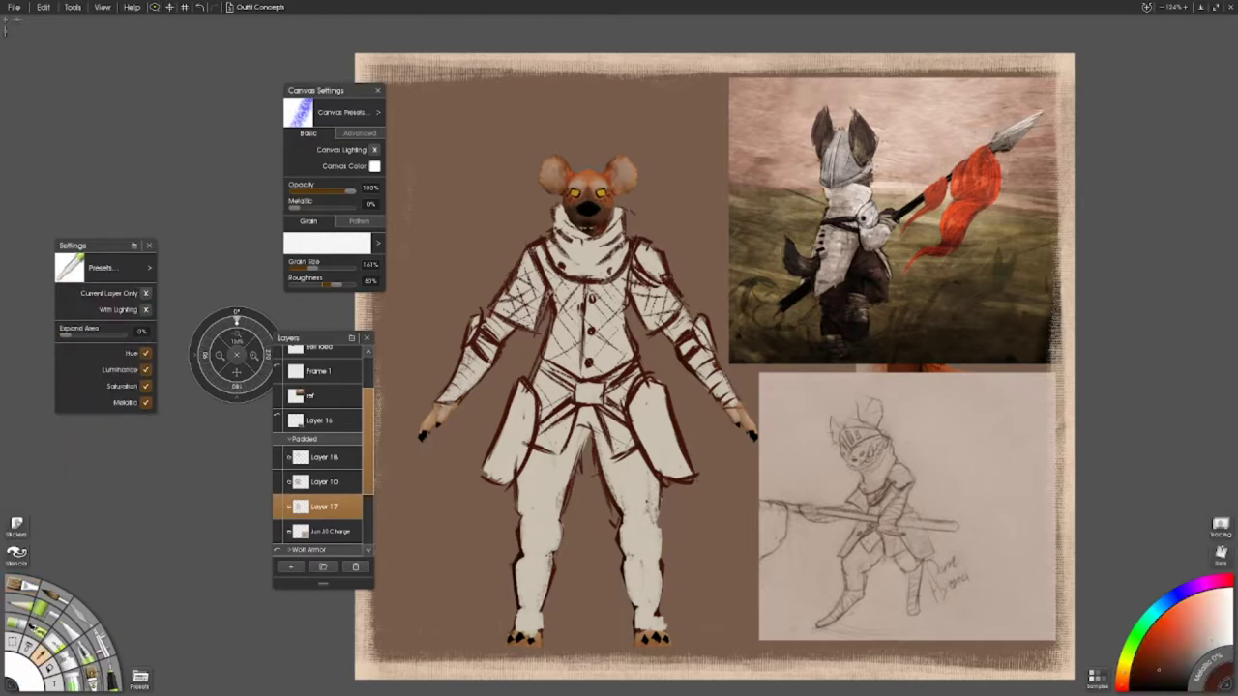
pyautogui.press('o')
pyautogui.click(319, 482)
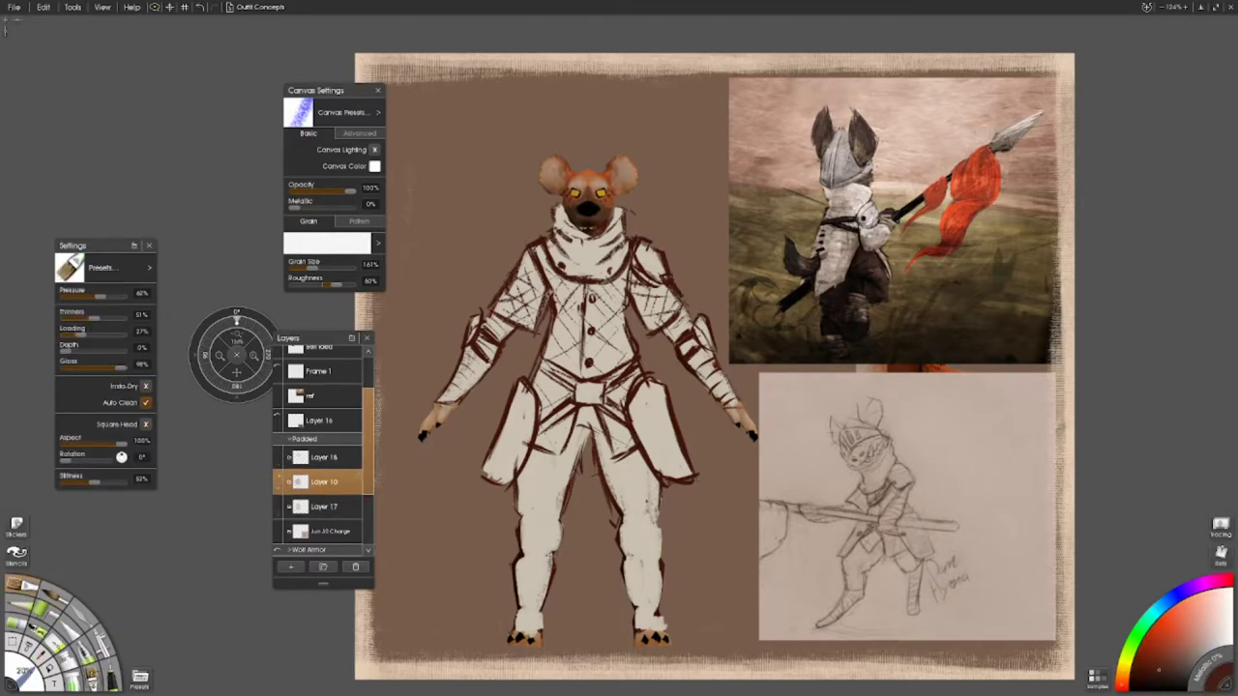
pyautogui.moveTo(507, 383); pyautogui.dragTo(488, 479)
pyautogui.moveTo(498, 435); pyautogui.dragTo(536, 460)
pyautogui.moveTo(527, 391)
pyautogui.mouseDown()
pyautogui.moveTo(639, 362)
pyautogui.moveTo(542, 377)
pyautogui.moveTo(590, 430)
pyautogui.moveTo(634, 435)
pyautogui.moveTo(692, 479)
pyautogui.moveTo(643, 445)
pyautogui.mouseUp()
pyautogui.moveTo(584, 346); pyautogui.dragTo(581, 418)
pyautogui.moveTo(585, 372); pyautogui.dragTo(598, 421)
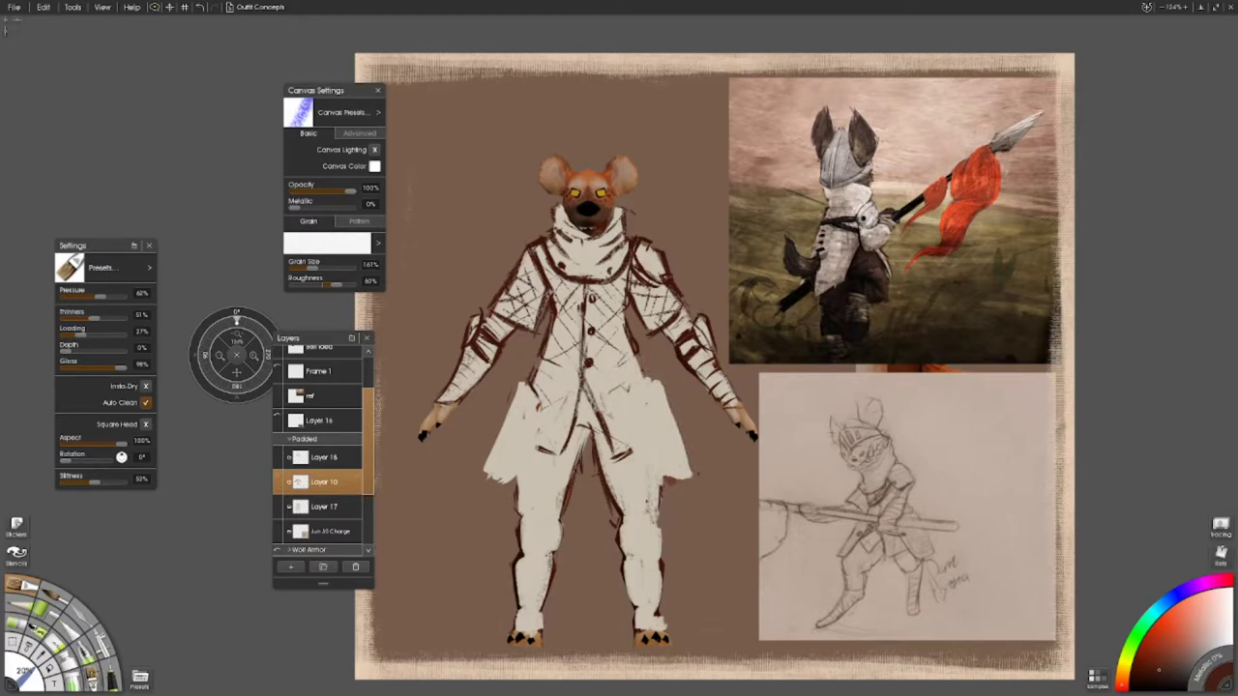
# - Sketch the flared outline and hem of the coat skirt and draw the first set of diagonal quilting lines
pyautogui.moveTo(662, 452); pyautogui.dragTo(605, 472)
pyautogui.moveTo(586, 385)
pyautogui.mouseDown()
pyautogui.moveTo(609, 470)
pyautogui.moveTo(507, 460)
pyautogui.mouseUp()
pyautogui.moveTo(526, 398); pyautogui.dragTo(499, 459)
pyautogui.moveTo(533, 387); pyautogui.dragTo(513, 439)
pyautogui.moveTo(666, 343); pyautogui.dragTo(627, 437)
pyautogui.moveTo(665, 356); pyautogui.dragTo(634, 457)
pyautogui.moveTo(646, 399); pyautogui.dragTo(607, 460)
pyautogui.moveTo(638, 369); pyautogui.dragTo(608, 427)
pyautogui.moveTo(634, 348); pyautogui.dragTo(604, 404)
pyautogui.moveTo(538, 362); pyautogui.dragTo(505, 443)
pyautogui.moveTo(559, 381); pyautogui.dragTo(528, 449)
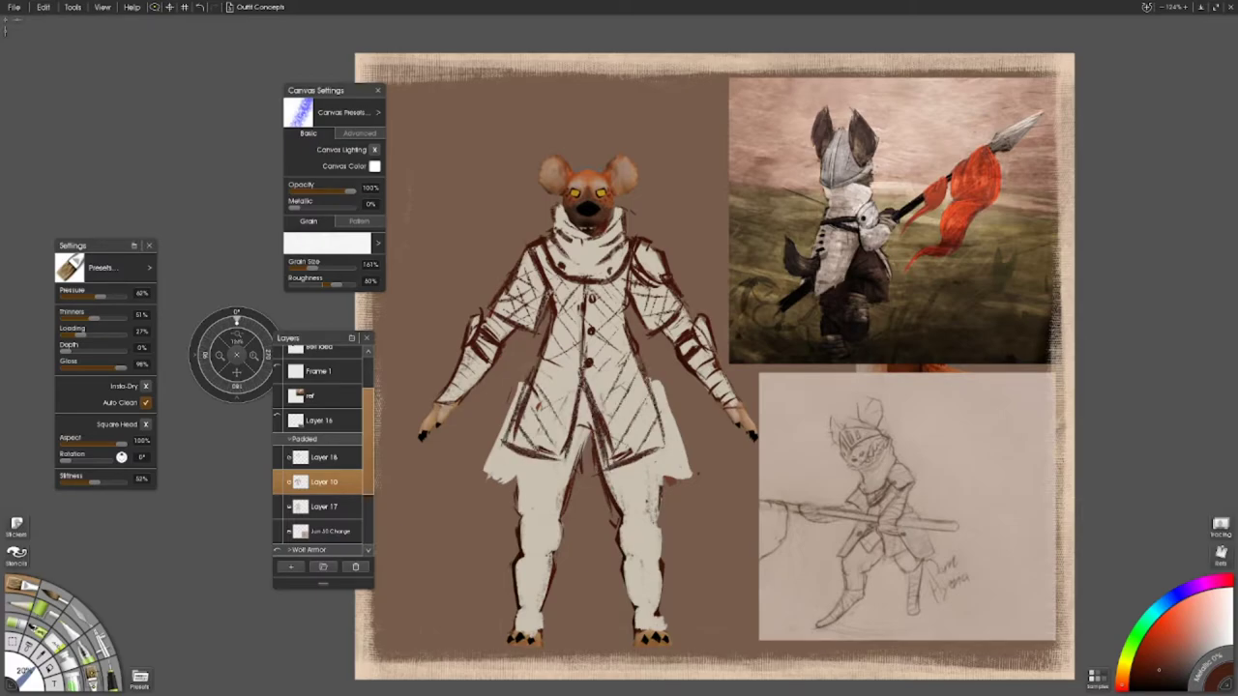
# - Draw the opposing diagonal lines across the coat skirt to complete the diamond quilting
pyautogui.moveTo(604, 399); pyautogui.dragTo(640, 436)
pyautogui.moveTo(581, 363)
pyautogui.mouseDown()
pyautogui.moveTo(652, 424)
pyautogui.moveTo(631, 381)
pyautogui.mouseUp()
pyautogui.moveTo(599, 321); pyautogui.dragTo(631, 352)
pyautogui.moveTo(530, 364); pyautogui.dragTo(581, 406)
pyautogui.moveTo(526, 409); pyautogui.dragTo(559, 434)
# - Soften the quilting lines across the coat with the eraser at 22% opacity
pyautogui.press('e')
pyautogui.moveTo(547, 358); pyautogui.dragTo(596, 454)
pyautogui.moveTo(635, 367); pyautogui.dragTo(607, 408)
pyautogui.moveTo(625, 342); pyautogui.dragTo(638, 416)
pyautogui.moveTo(619, 360); pyautogui.dragTo(608, 394)
pyautogui.moveTo(556, 354); pyautogui.dragTo(522, 418)
pyautogui.moveTo(529, 412); pyautogui.dragTo(511, 443)
pyautogui.moveTo(532, 389); pyautogui.dragTo(512, 445)
pyautogui.moveTo(534, 387); pyautogui.dragTo(516, 424)
# - Erase the leftover off-white hip-plate paint outside the coat skirt on Layer 17
pyautogui.click(307, 459)
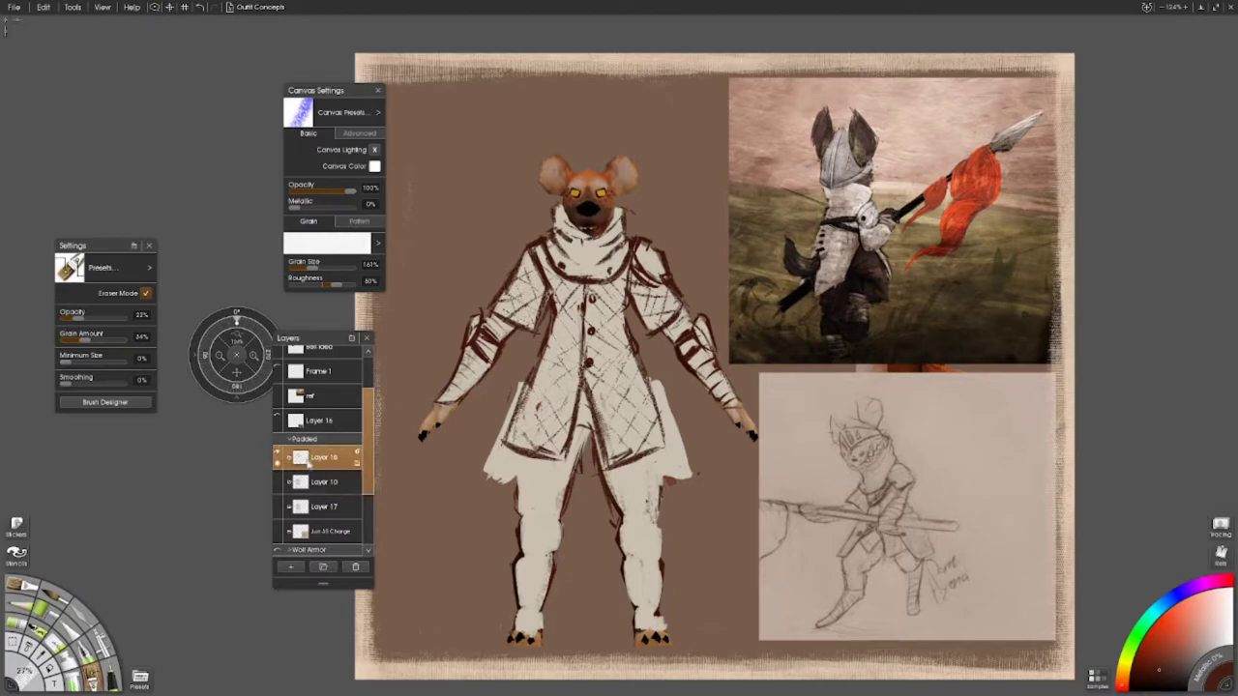
pyautogui.click(307, 507)
pyautogui.moveTo(523, 383)
pyautogui.mouseDown()
pyautogui.moveTo(493, 474)
pyautogui.moveTo(503, 482)
pyautogui.mouseUp()
pyautogui.moveTo(684, 383); pyautogui.dragTo(667, 486)
pyautogui.press('e')
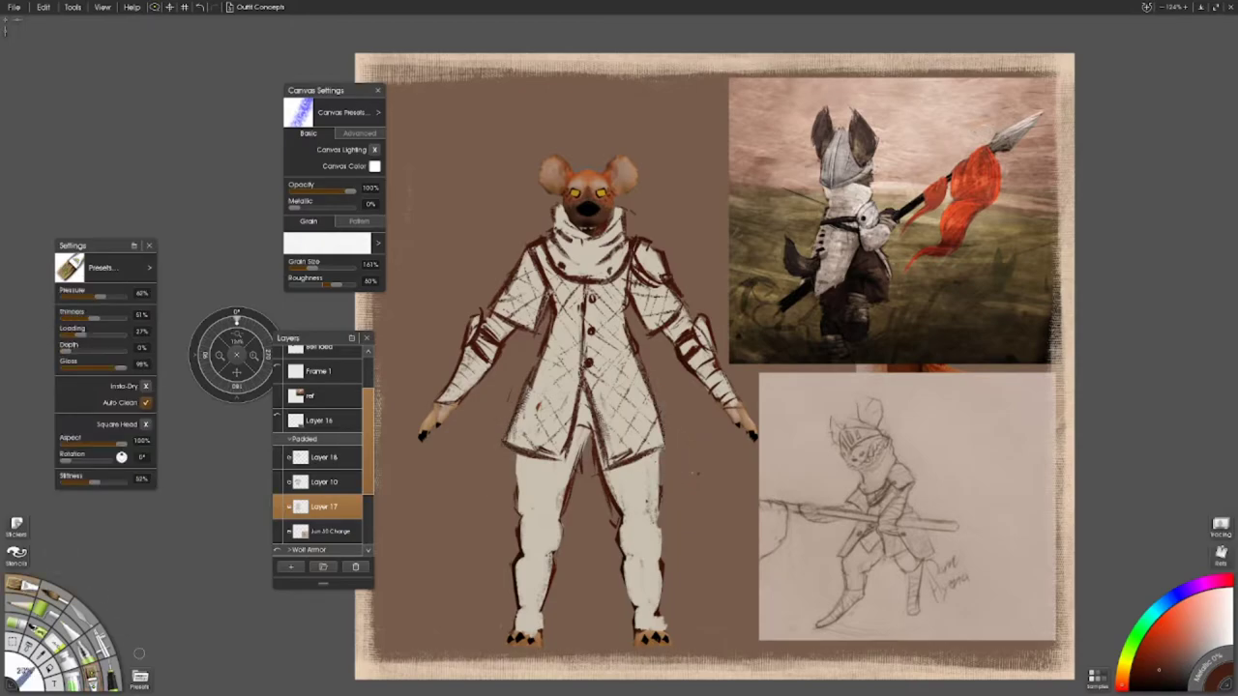
# - Sketch bands around both knees and strengthen the upper trouser outlines on Layer 18
pyautogui.click(324, 482)
pyautogui.click(324, 457)
pyautogui.moveTo(523, 515); pyautogui.dragTo(567, 523)
pyautogui.moveTo(579, 440)
pyautogui.mouseDown()
pyautogui.moveTo(575, 474)
pyautogui.moveTo(513, 512)
pyautogui.mouseUp()
pyautogui.moveTo(615, 522); pyautogui.dragTo(653, 530)
pyautogui.moveTo(663, 485); pyautogui.dragTo(657, 561)
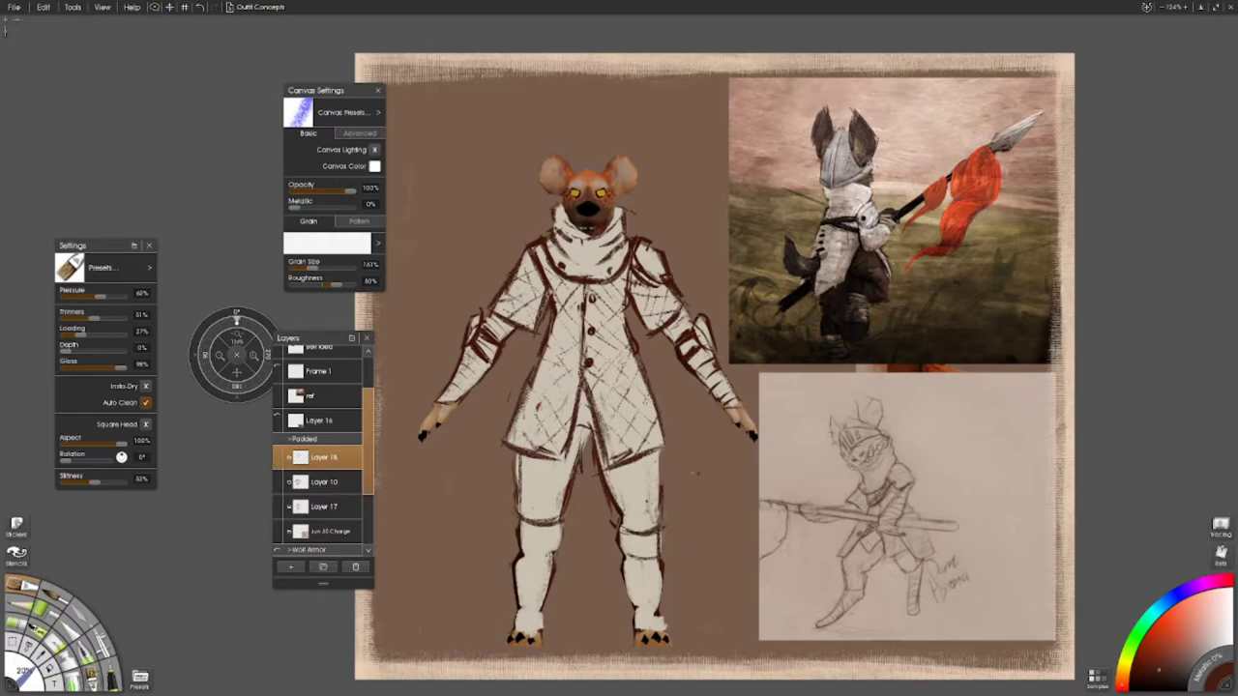
# - Sketch horizontal wrapping lines around both shins from below the knees to the ankles
pyautogui.moveTo(520, 558); pyautogui.dragTo(557, 547)
pyautogui.moveTo(518, 590); pyautogui.dragTo(548, 588)
pyautogui.moveTo(510, 606); pyautogui.dragTo(542, 601)
pyautogui.moveTo(511, 577); pyautogui.dragTo(542, 568)
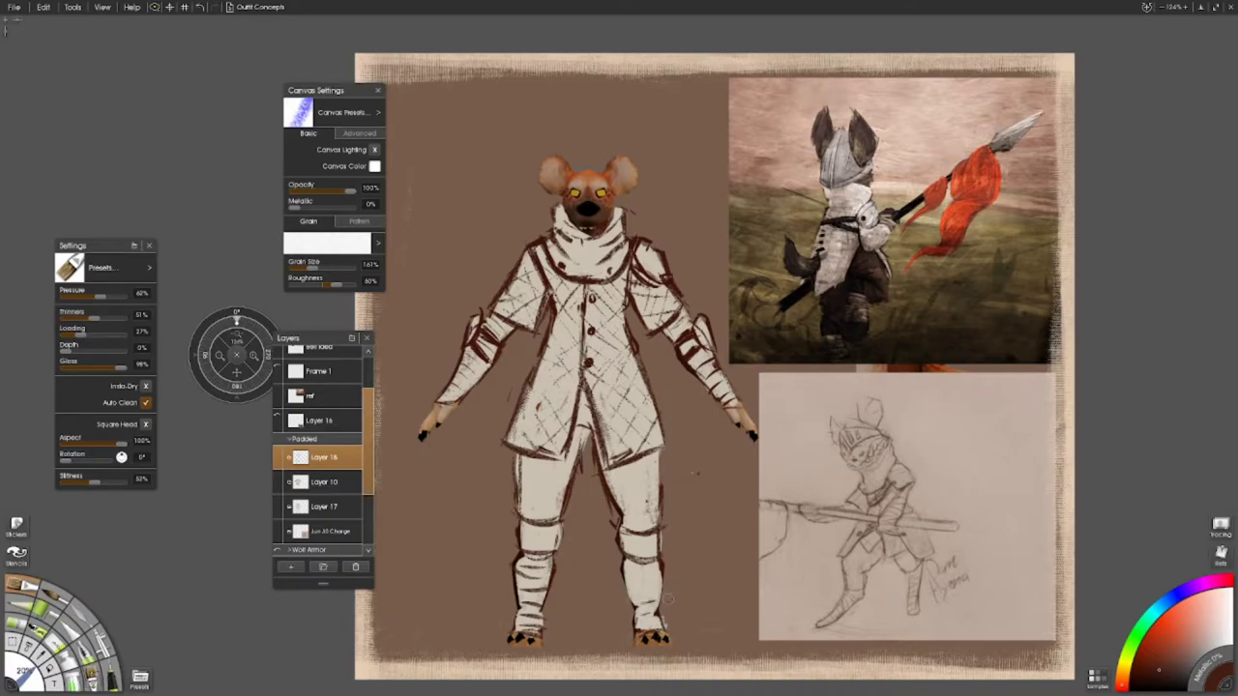
pyautogui.moveTo(663, 563); pyautogui.dragTo(665, 595)
pyautogui.moveTo(627, 571)
pyautogui.mouseDown()
pyautogui.moveTo(668, 559)
pyautogui.moveTo(663, 577)
pyautogui.mouseUp()
pyautogui.moveTo(641, 598); pyautogui.dragTo(661, 593)
pyautogui.moveTo(636, 612); pyautogui.dragTo(660, 606)
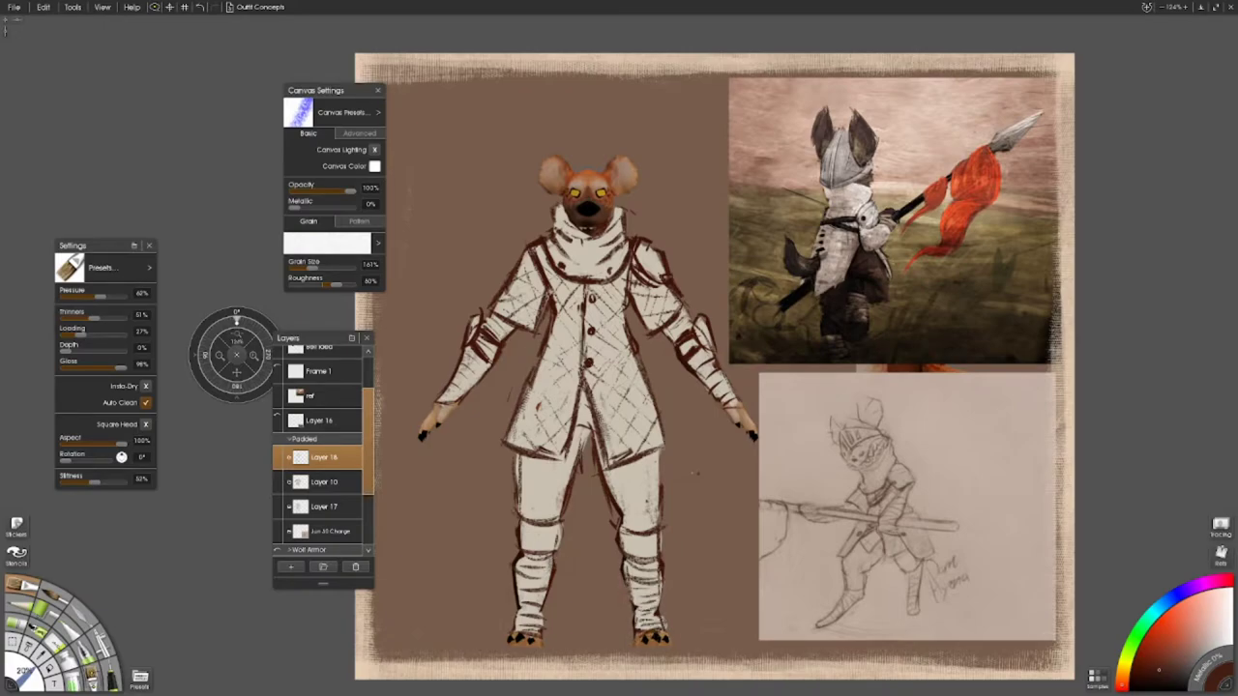
# - Sketch rounded knee pads over both knees and reinforce the outer leg outline
pyautogui.moveTo(660, 447); pyautogui.dragTo(662, 530)
pyautogui.moveTo(547, 549); pyautogui.dragTo(523, 507)
pyautogui.moveTo(528, 507); pyautogui.dragTo(557, 503)
pyautogui.moveTo(555, 530)
pyautogui.mouseDown()
pyautogui.moveTo(554, 551)
pyautogui.moveTo(552, 513)
pyautogui.moveTo(553, 540)
pyautogui.mouseUp()
pyautogui.moveTo(626, 517)
pyautogui.mouseDown()
pyautogui.moveTo(629, 559)
pyautogui.moveTo(650, 501)
pyautogui.mouseUp()
pyautogui.moveTo(652, 509)
pyautogui.mouseDown()
pyautogui.moveTo(665, 563)
pyautogui.moveTo(631, 526)
pyautogui.moveTo(635, 559)
pyautogui.mouseUp()
pyautogui.moveTo(630, 551)
pyautogui.mouseDown()
pyautogui.moveTo(652, 566)
pyautogui.moveTo(630, 555)
pyautogui.mouseUp()
pyautogui.moveTo(627, 515)
pyautogui.mouseDown()
pyautogui.moveTo(643, 551)
pyautogui.moveTo(660, 555)
pyautogui.moveTo(657, 518)
pyautogui.mouseUp()
pyautogui.moveTo(653, 515); pyautogui.dragTo(638, 507)
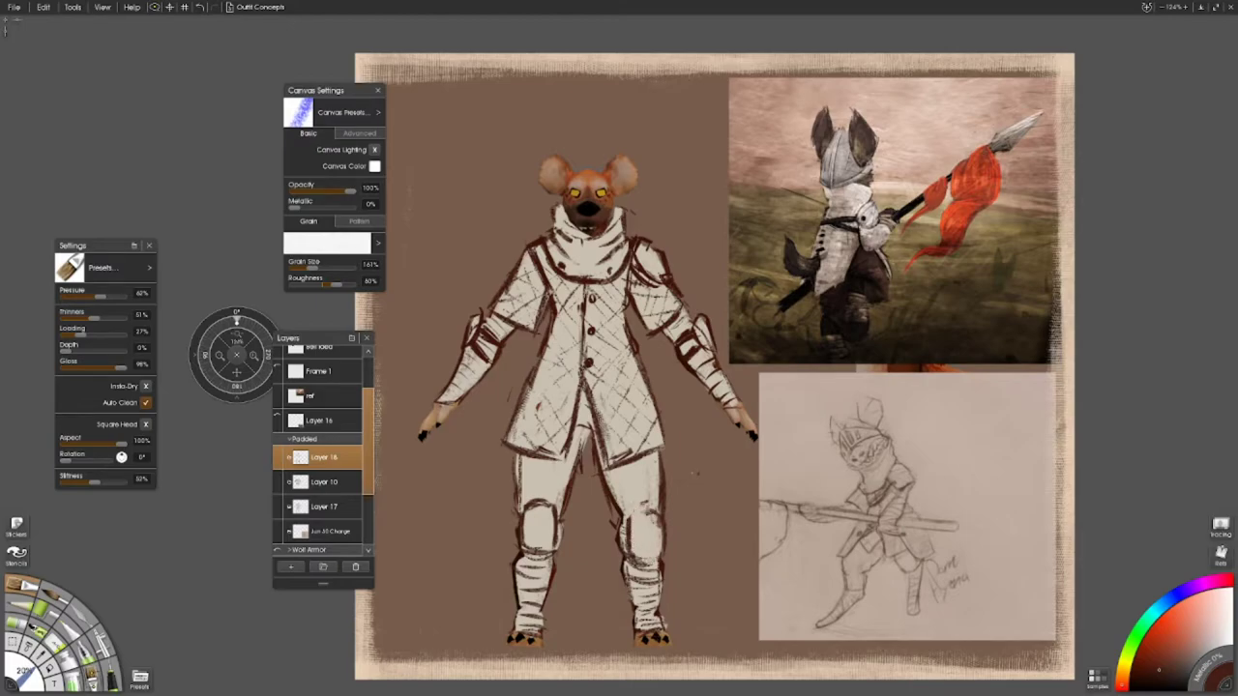
# - Rotate the canvas to refine the coat skirt's right-side hem on the line layer, and restore the canvas to upright
pyautogui.moveTo(236, 311); pyautogui.dragTo(267, 379)
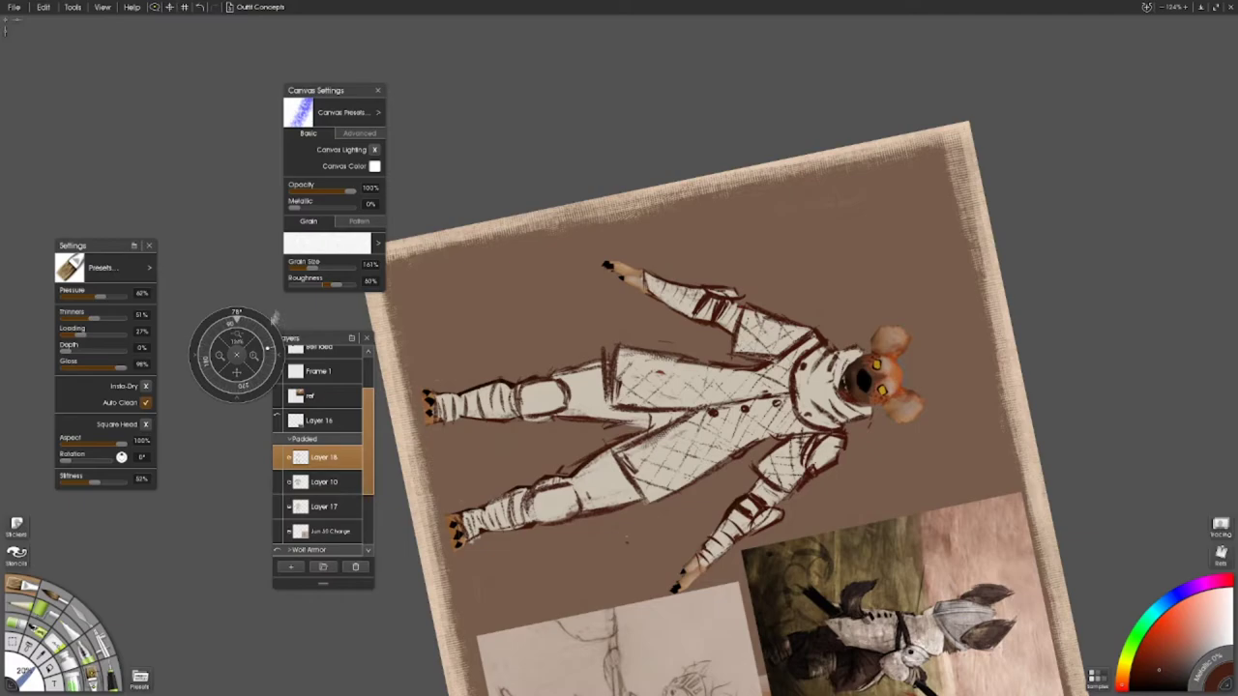
pyautogui.moveTo(277, 312); pyautogui.dragTo(229, 322)
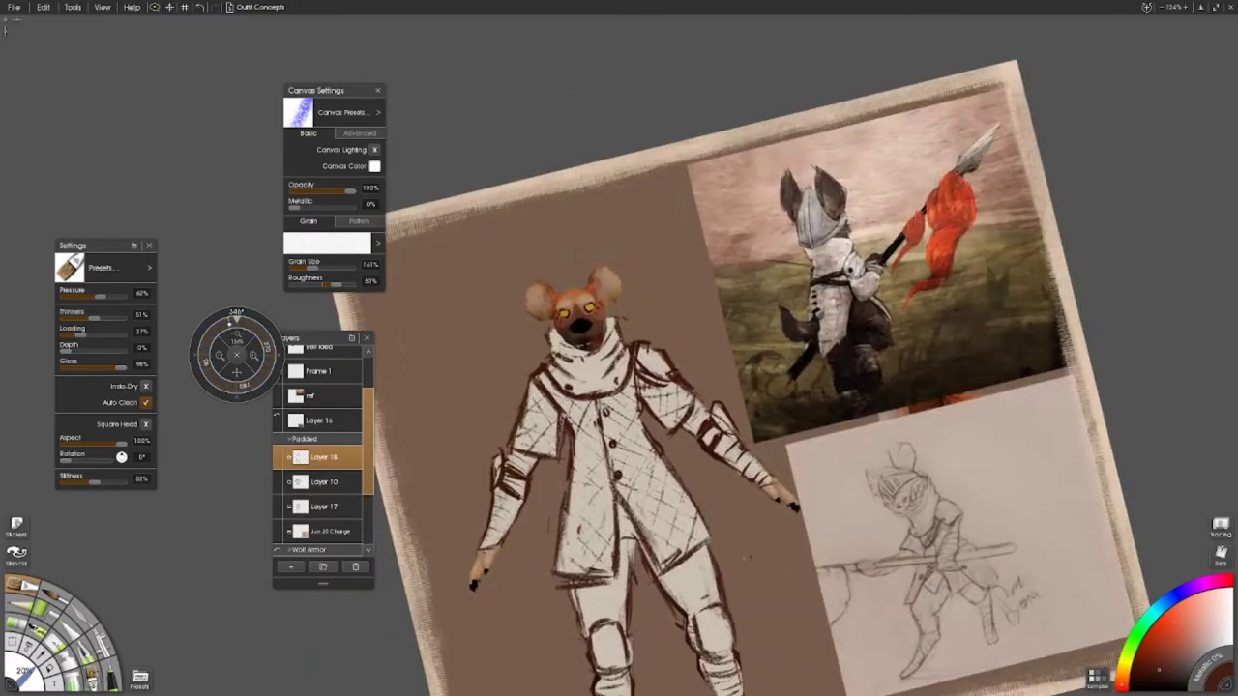
pyautogui.click(324, 481)
pyautogui.click(324, 507)
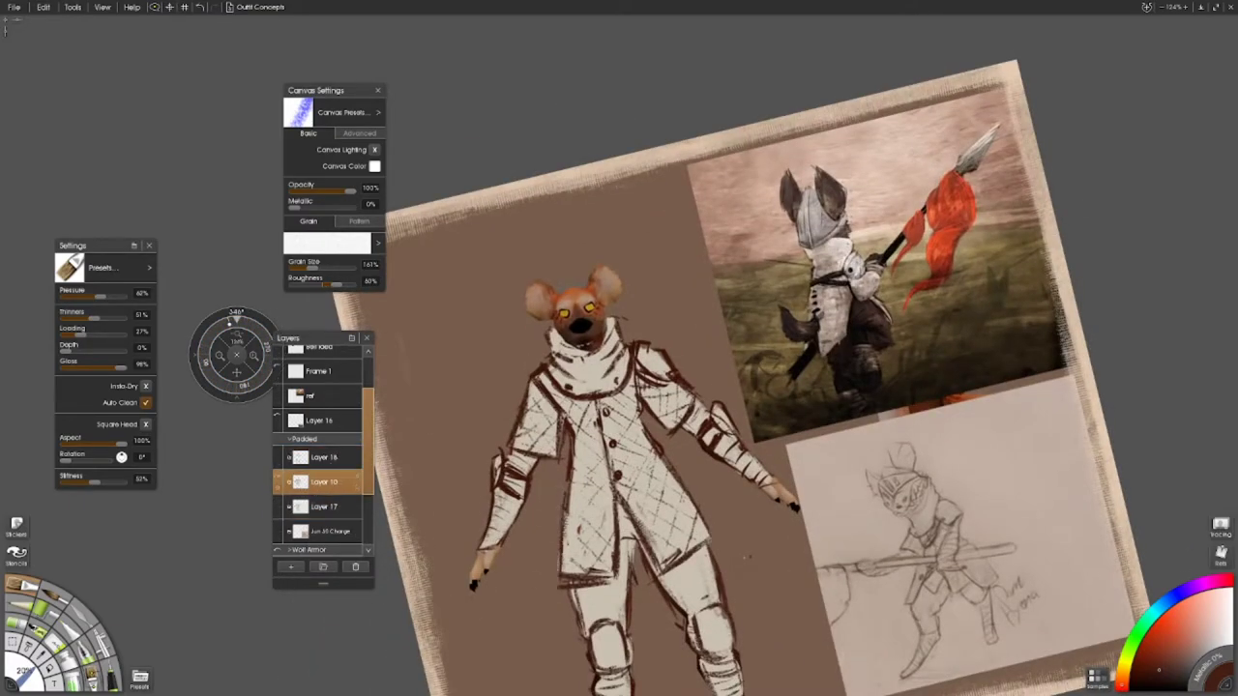
pyautogui.click(324, 481)
pyautogui.press('e')
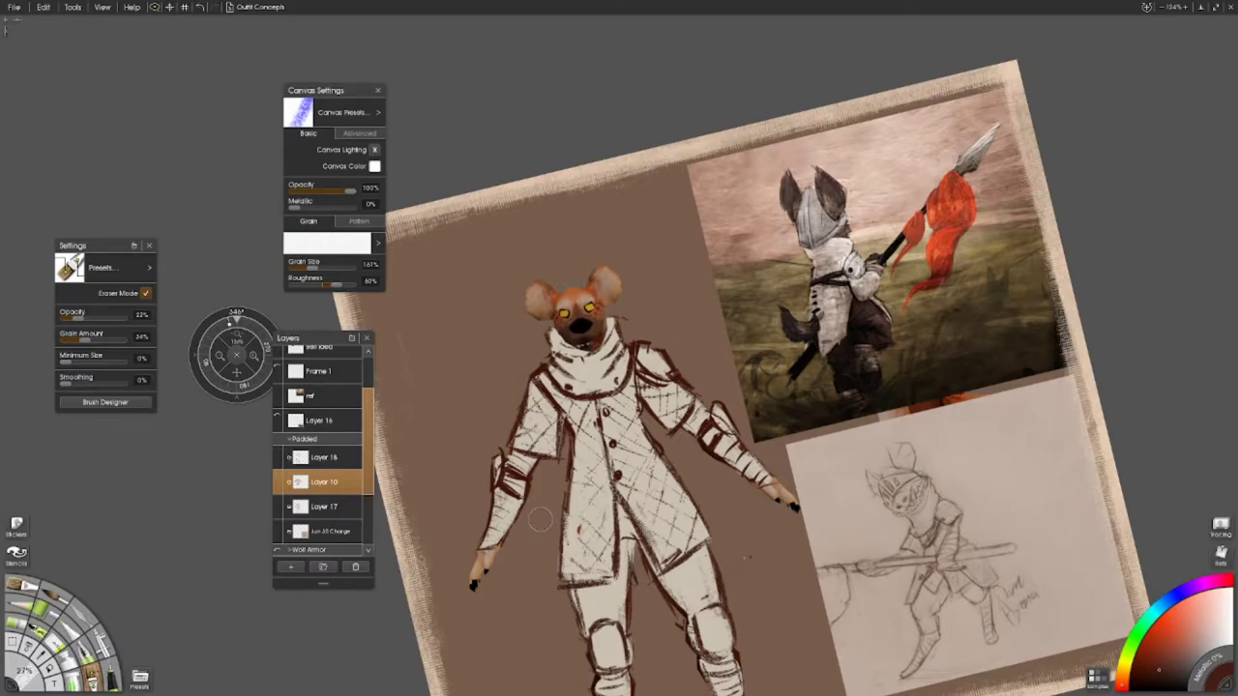
pyautogui.press('o')
pyautogui.hotkey('ctrl', '0')
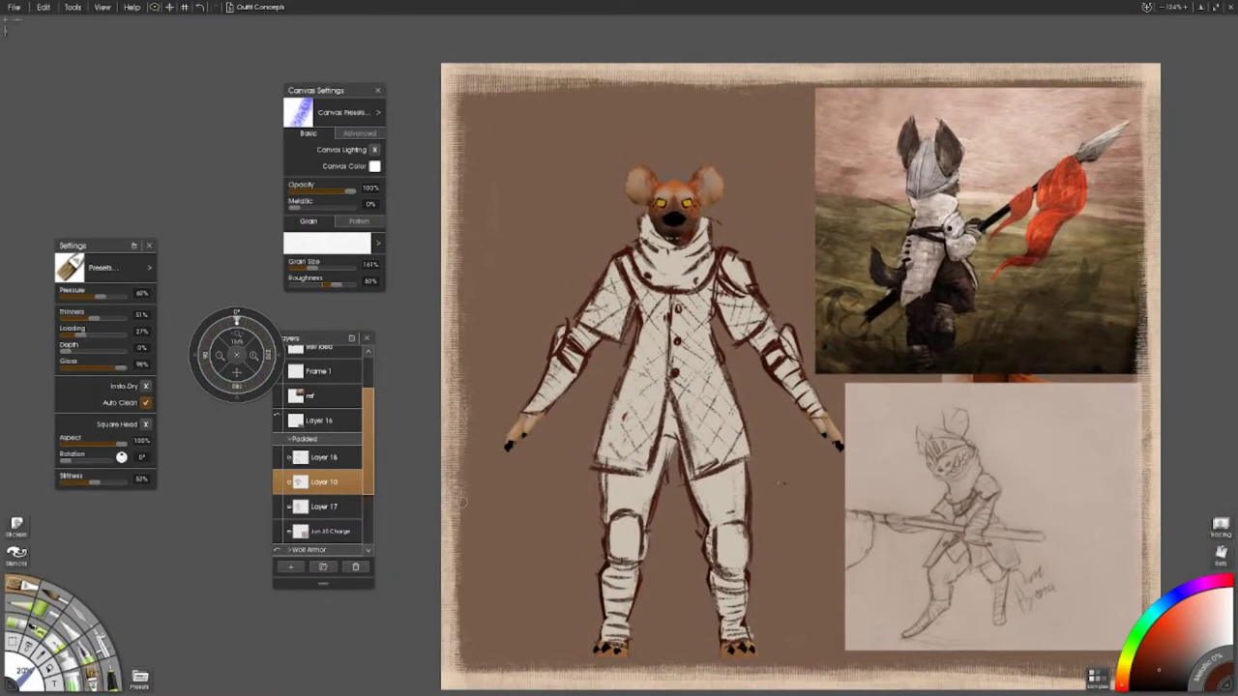
# - Merge Layer 18 down into the Layer 10 line sketch
pyautogui.moveTo(233, 396); pyautogui.dragTo(432, 559)
pyautogui.click(240, 323)
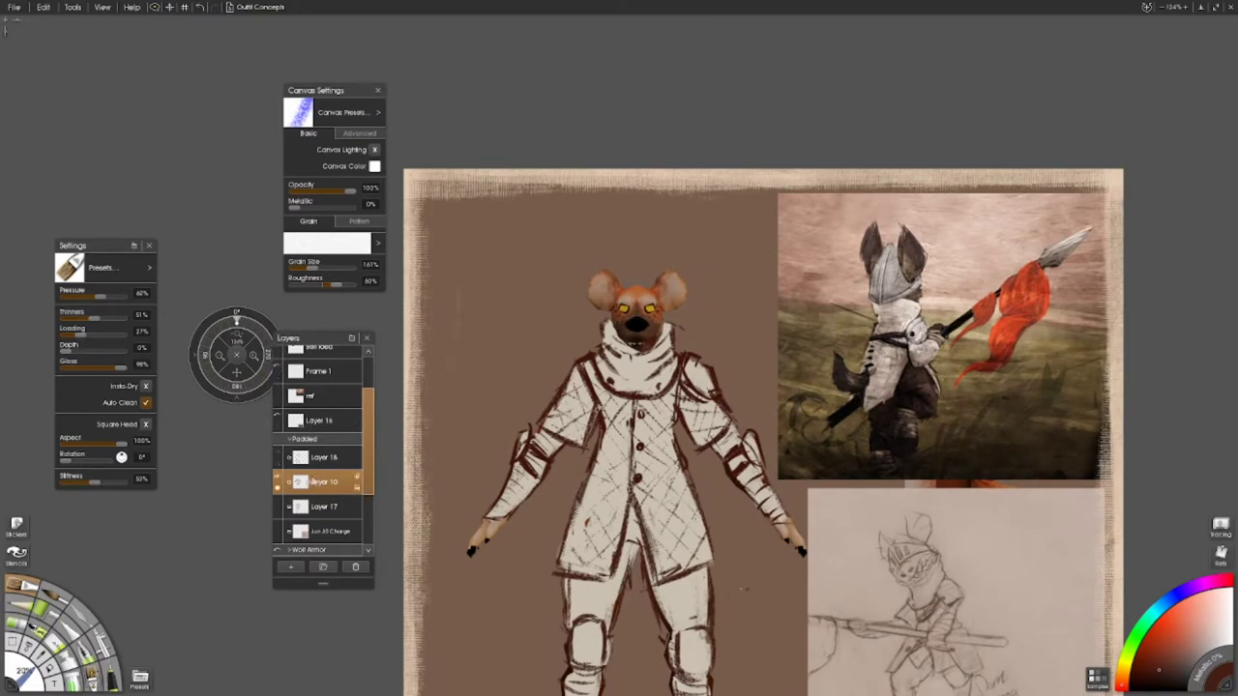
pyautogui.click(319, 458)
pyautogui.rightClick(324, 462)
pyautogui.click(406, 361)
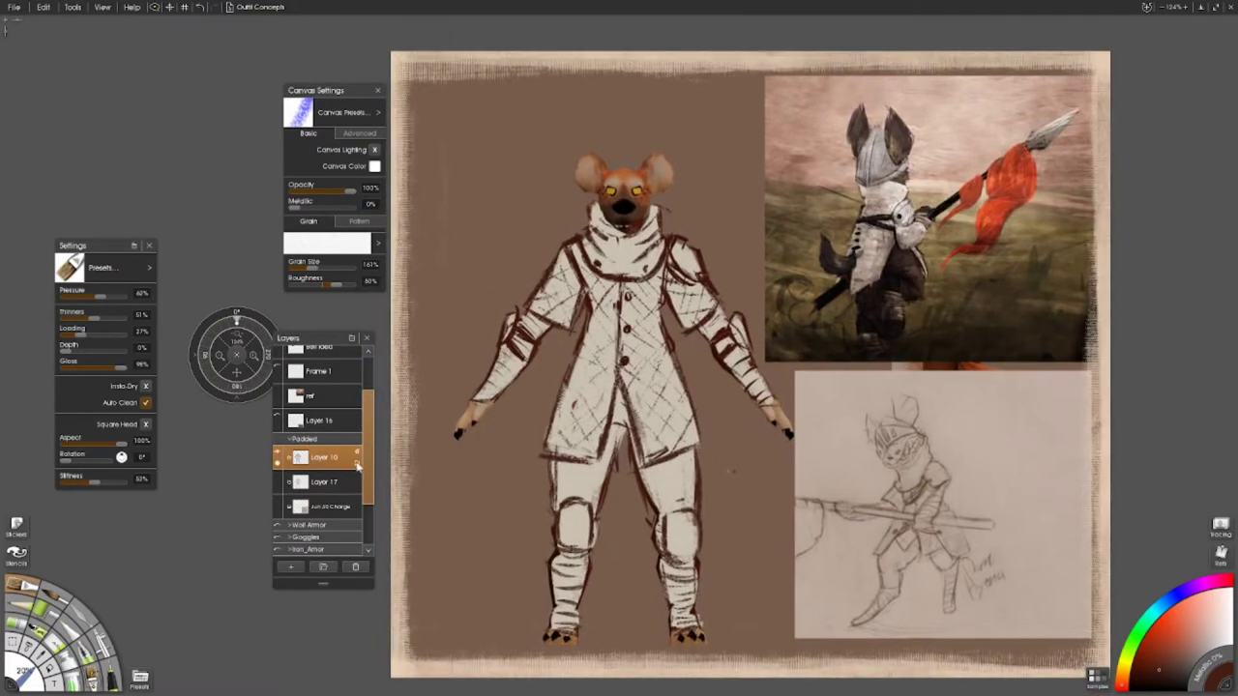
# - Duplicate Layer 10 and erase the coat and cowl lines from the original layer
pyautogui.rightClick(358, 457)
pyautogui.click(387, 322)
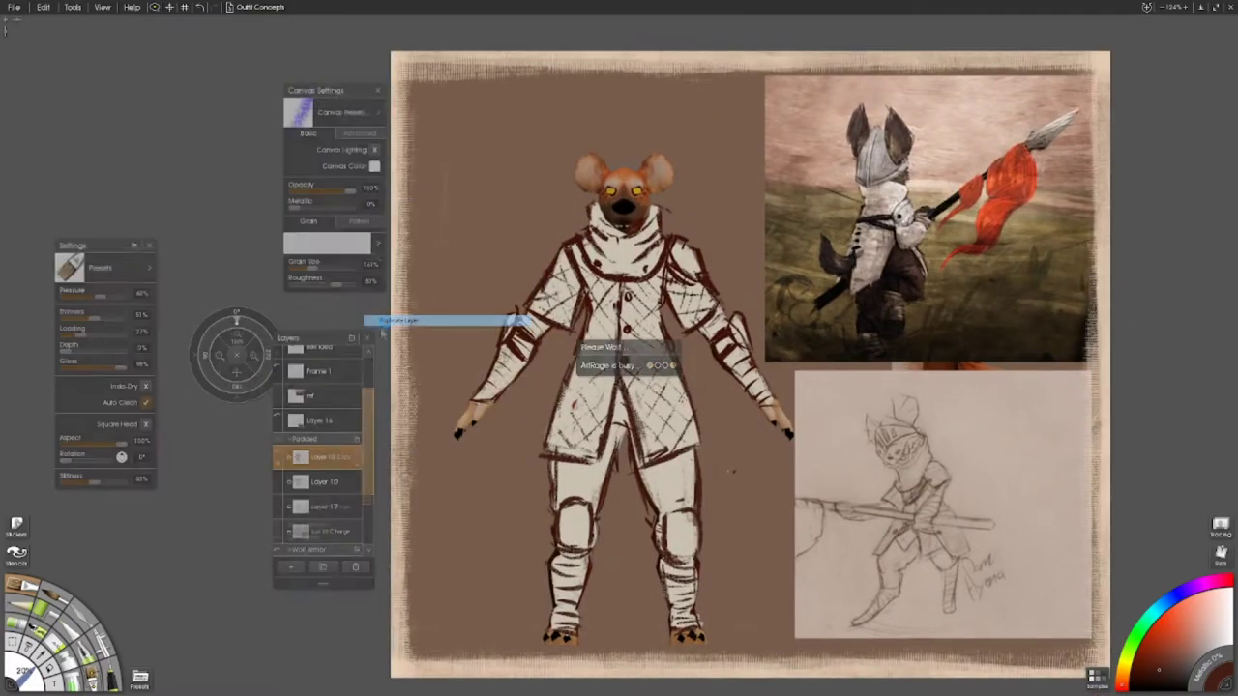
pyautogui.click(324, 482)
pyautogui.moveTo(604, 457)
pyautogui.mouseDown()
pyautogui.moveTo(624, 295)
pyautogui.moveTo(572, 387)
pyautogui.moveTo(571, 249)
pyautogui.mouseUp()
pyautogui.moveTo(553, 329)
pyautogui.mouseDown()
pyautogui.moveTo(542, 259)
pyautogui.moveTo(601, 306)
pyautogui.mouseUp()
pyautogui.moveTo(671, 237)
pyautogui.mouseDown()
pyautogui.moveTo(699, 334)
pyautogui.moveTo(667, 360)
pyautogui.moveTo(650, 462)
pyautogui.moveTo(634, 383)
pyautogui.moveTo(646, 312)
pyautogui.moveTo(603, 296)
pyautogui.mouseUp()
pyautogui.moveTo(576, 417); pyautogui.dragTo(584, 440)
pyautogui.moveTo(653, 284)
pyautogui.mouseDown()
pyautogui.moveTo(650, 217)
pyautogui.moveTo(615, 281)
pyautogui.moveTo(591, 209)
pyautogui.mouseUp()
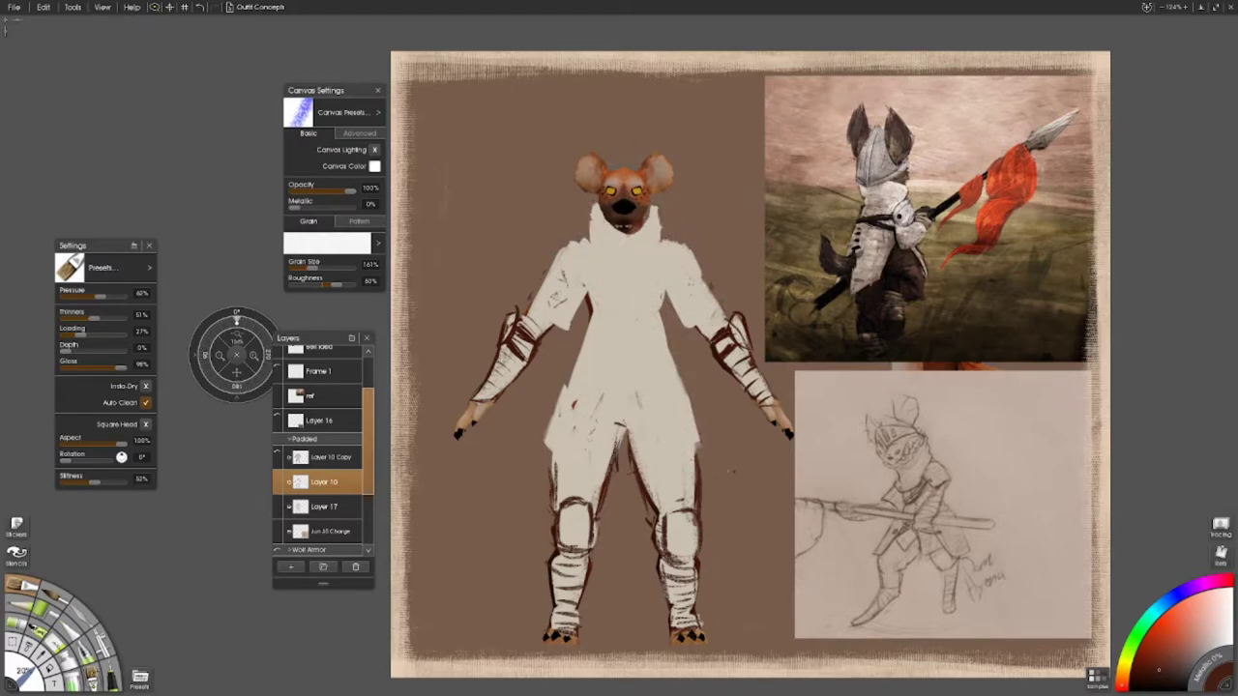
# - Erase the off-white base from the neck, torso, hips and upper arms on Layer 17
pyautogui.click(310, 515)
pyautogui.moveTo(548, 446)
pyautogui.mouseDown()
pyautogui.moveTo(594, 278)
pyautogui.moveTo(540, 323)
pyautogui.mouseUp()
pyautogui.press('e')
pyautogui.moveTo(602, 209); pyautogui.dragTo(681, 319)
pyautogui.moveTo(700, 249); pyautogui.dragTo(667, 403)
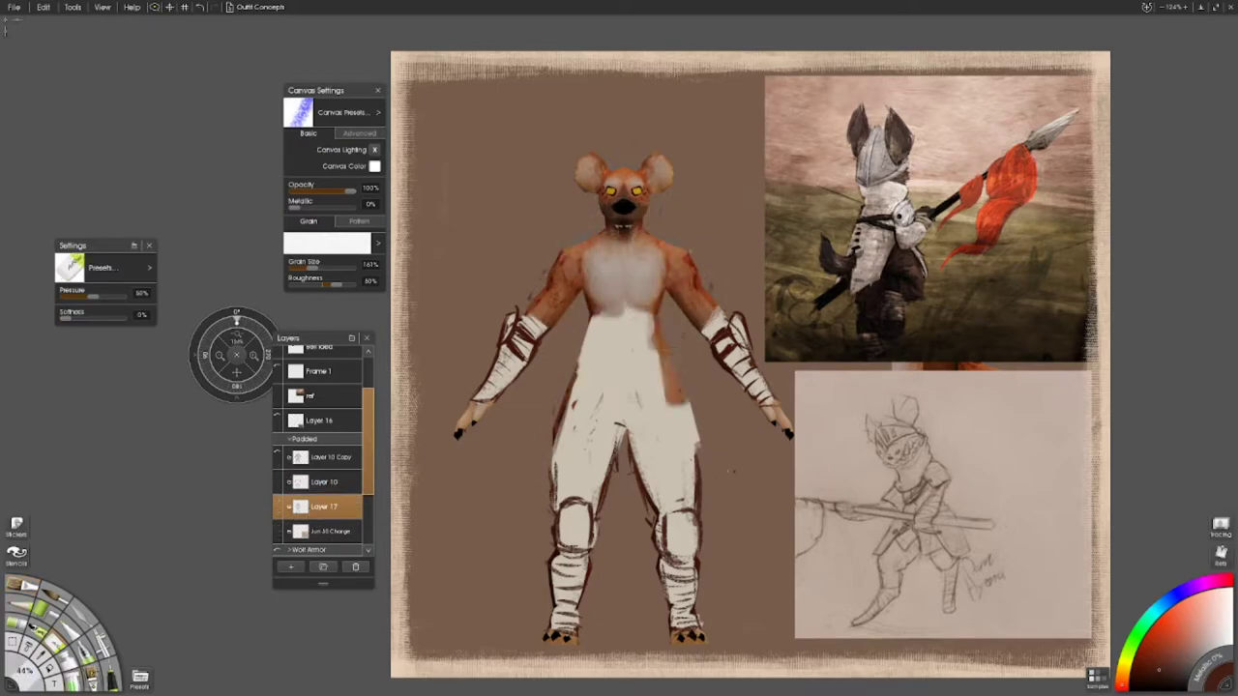
pyautogui.moveTo(654, 307); pyautogui.dragTo(690, 456)
pyautogui.moveTo(619, 315); pyautogui.dragTo(577, 425)
# - Sketch an undershirt on Layer 10 with wrap lines across the lower torso and upper arms, a neckline and armhole seams
pyautogui.click(324, 481)
pyautogui.press('o')
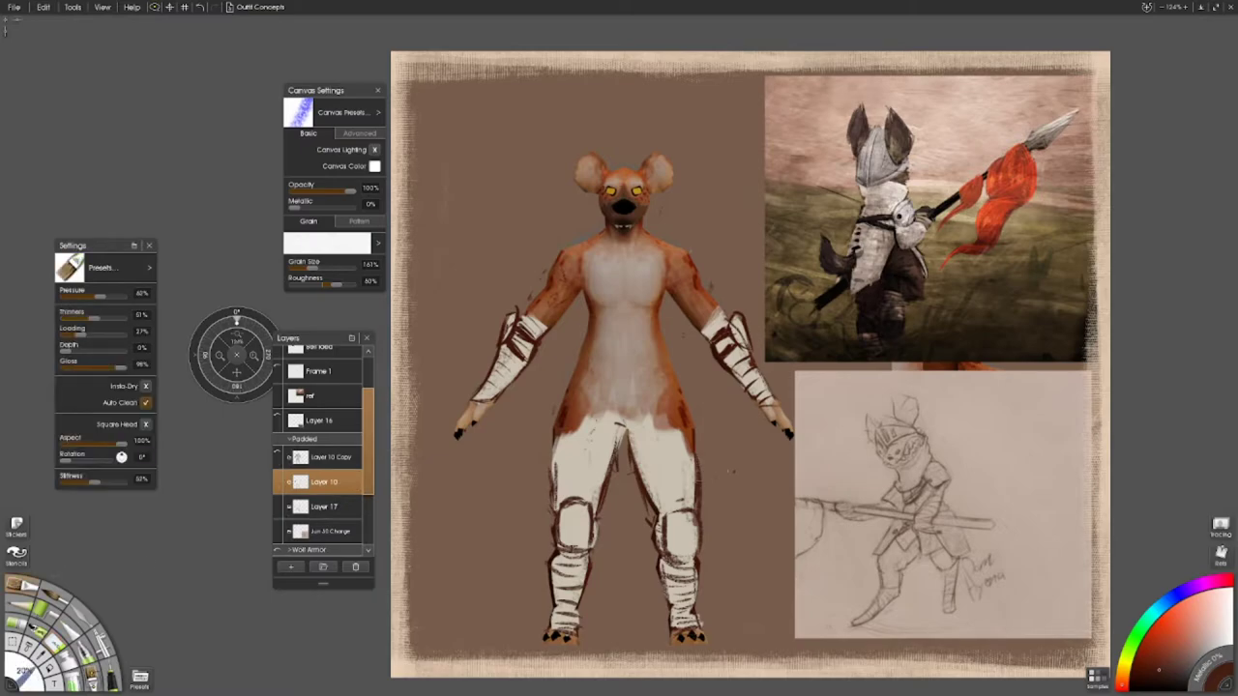
pyautogui.moveTo(675, 327); pyautogui.dragTo(663, 377)
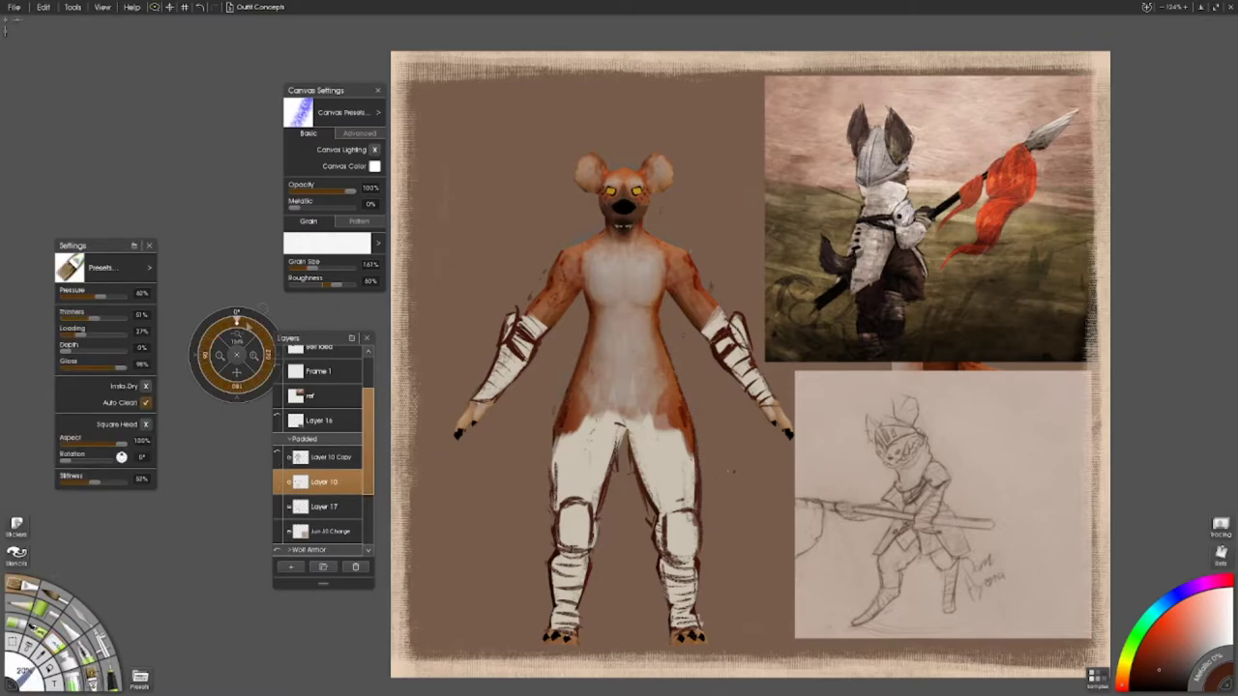
pyautogui.moveTo(250, 325); pyautogui.dragTo(273, 367)
pyautogui.moveTo(764, 379)
pyautogui.mouseDown()
pyautogui.moveTo(766, 432)
pyautogui.moveTo(737, 439)
pyautogui.mouseUp()
pyautogui.moveTo(703, 380); pyautogui.dragTo(703, 447)
pyautogui.moveTo(720, 365)
pyautogui.mouseDown()
pyautogui.moveTo(694, 474)
pyautogui.moveTo(723, 439)
pyautogui.mouseUp()
pyautogui.moveTo(693, 377); pyautogui.dragTo(690, 451)
pyautogui.moveTo(687, 365); pyautogui.dragTo(686, 452)
pyautogui.click(236, 315)
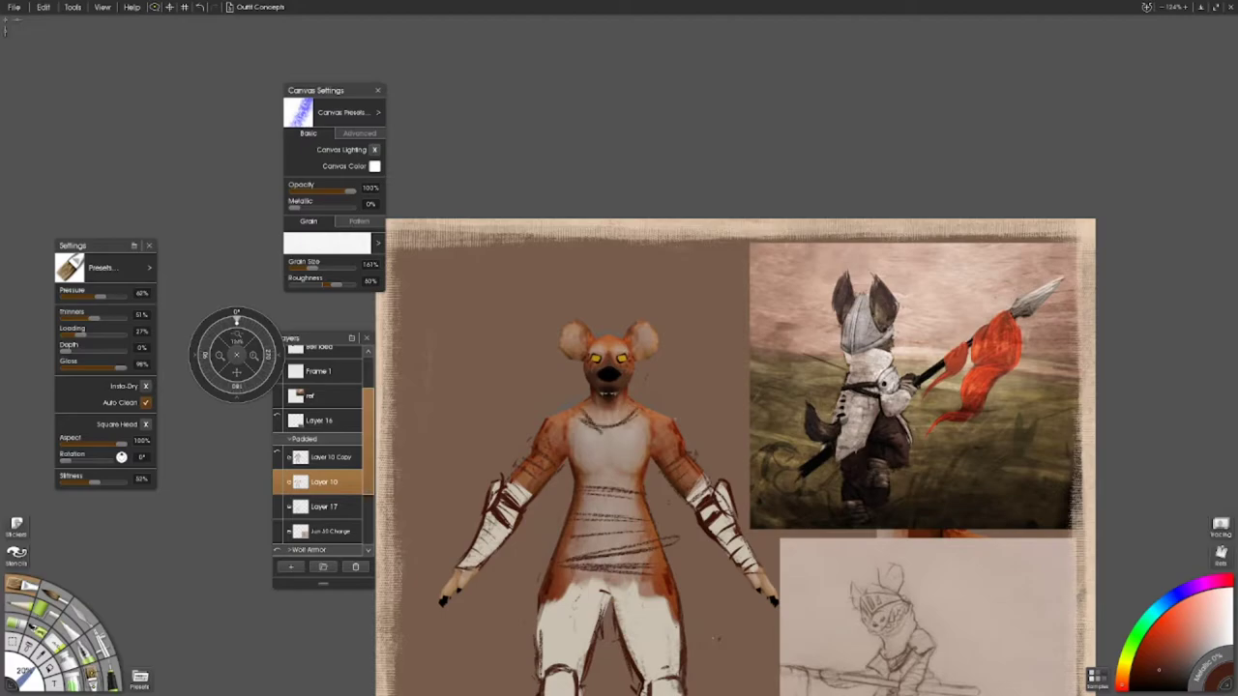
pyautogui.moveTo(588, 426)
pyautogui.mouseDown()
pyautogui.moveTo(646, 416)
pyautogui.moveTo(606, 410)
pyautogui.mouseUp()
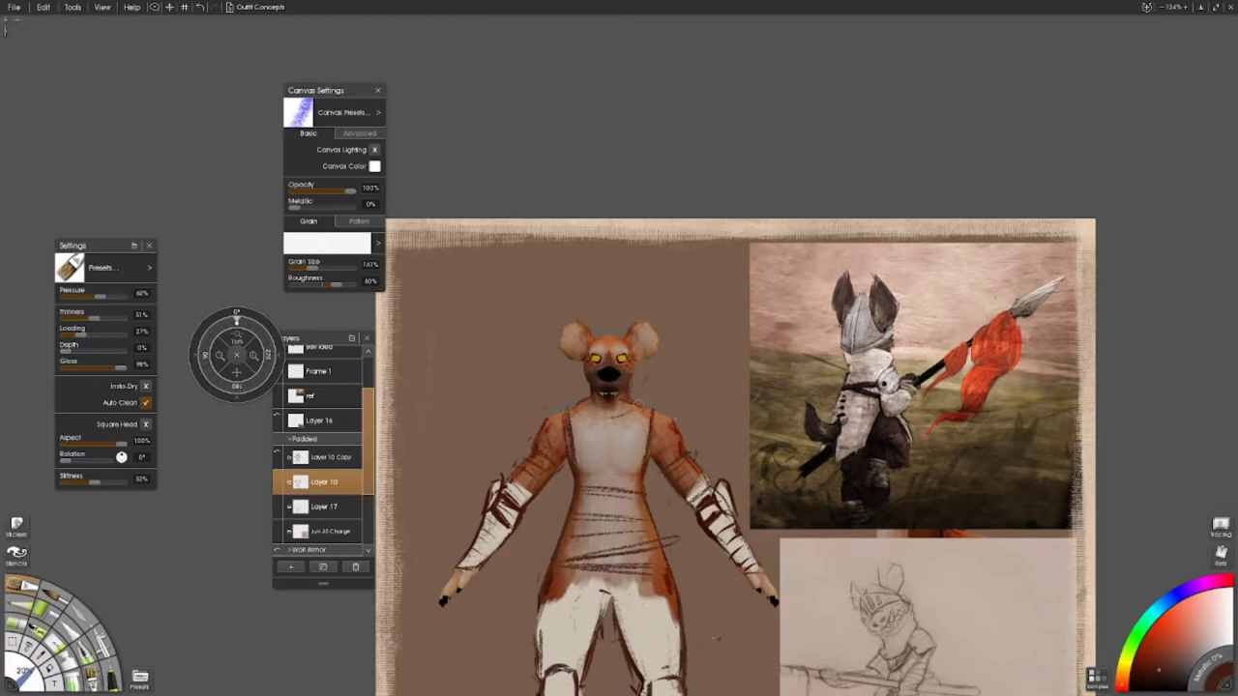
# - Rotate the canvas, sketch evenly spaced horizontal wrap lines from the hips up to the chest, and restore the canvas to upright
pyautogui.moveTo(236, 313); pyautogui.dragTo(206, 344)
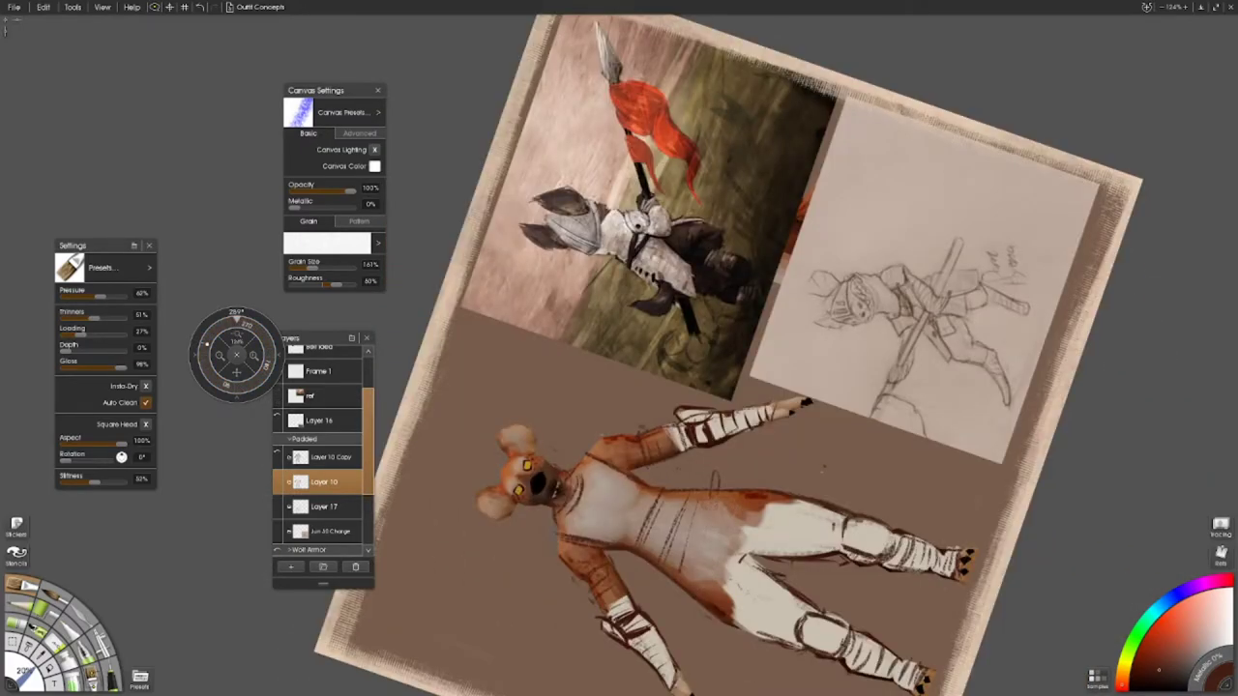
pyautogui.moveTo(741, 530); pyautogui.dragTo(719, 590)
pyautogui.moveTo(750, 503); pyautogui.dragTo(712, 594)
pyautogui.moveTo(725, 519); pyautogui.dragTo(704, 575)
pyautogui.moveTo(745, 495); pyautogui.dragTo(700, 582)
pyautogui.moveTo(704, 523); pyautogui.dragTo(689, 570)
pyautogui.moveTo(712, 499)
pyautogui.mouseDown()
pyautogui.moveTo(685, 578)
pyautogui.moveTo(663, 571)
pyautogui.mouseUp()
pyautogui.moveTo(675, 507); pyautogui.dragTo(659, 557)
pyautogui.moveTo(661, 491)
pyautogui.mouseDown()
pyautogui.moveTo(646, 542)
pyautogui.moveTo(621, 555)
pyautogui.mouseUp()
pyautogui.moveTo(631, 480)
pyautogui.mouseDown()
pyautogui.moveTo(619, 532)
pyautogui.moveTo(596, 533)
pyautogui.mouseUp()
pyautogui.moveTo(602, 467); pyautogui.dragTo(578, 534)
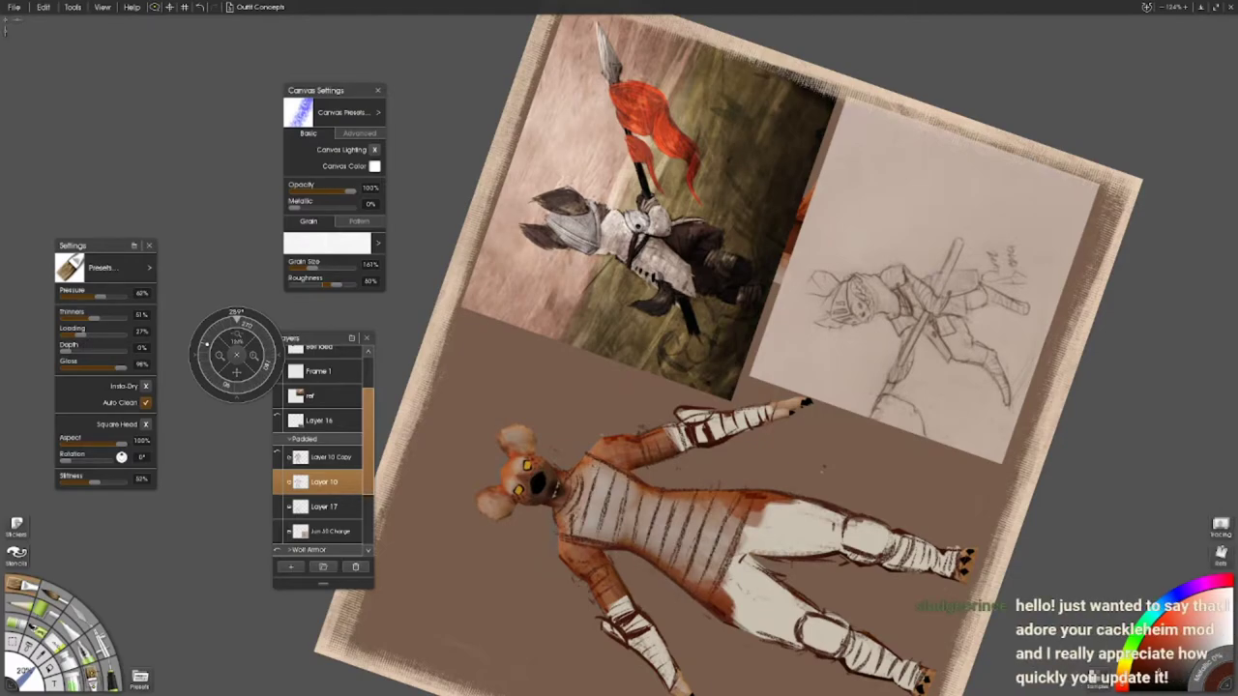
pyautogui.hotkey('ctrl', '0')
pyautogui.scroll(3, 673, 474)
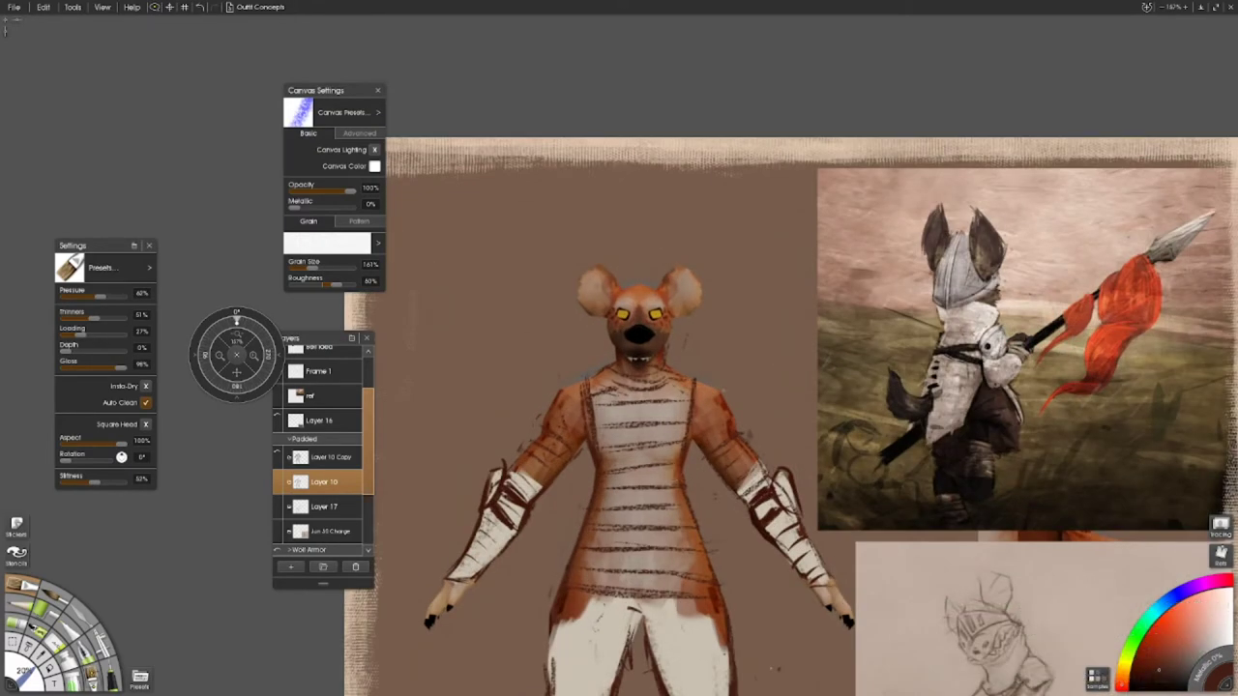
# - Fill the wrapped torso with off-white on Layer 17, from the hips up to the chest
pyautogui.click(319, 506)
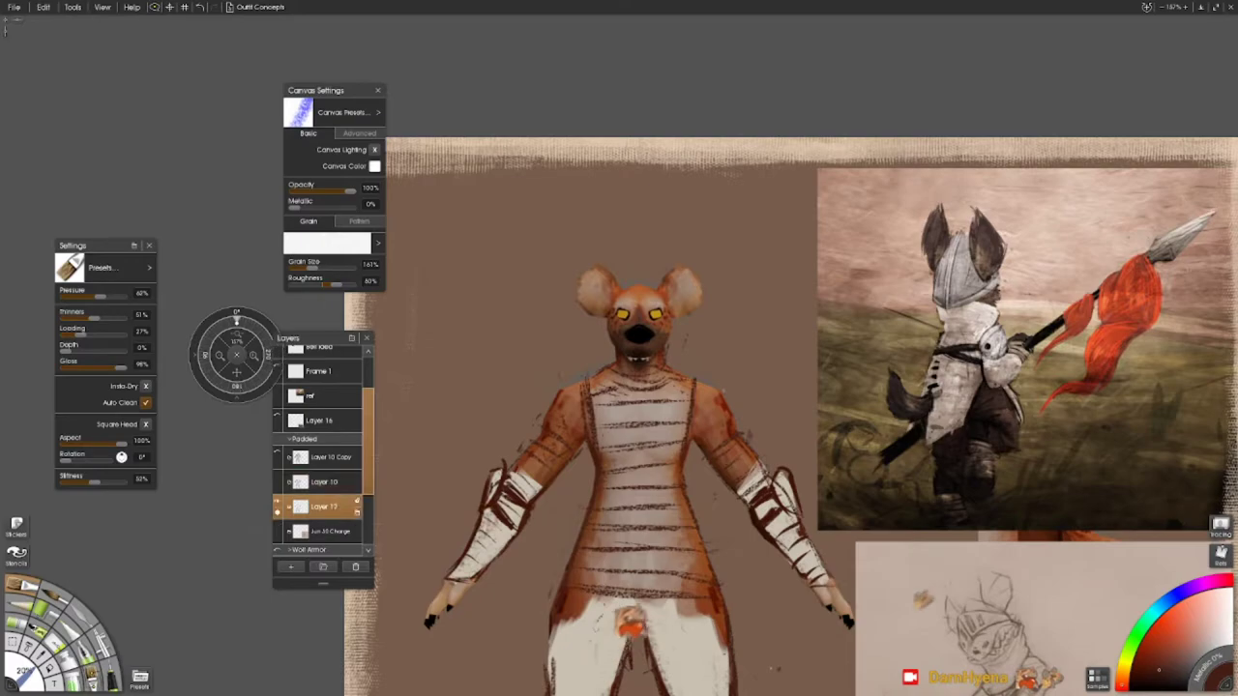
pyautogui.moveTo(568, 624)
pyautogui.mouseDown()
pyautogui.moveTo(580, 508)
pyautogui.moveTo(619, 600)
pyautogui.mouseUp()
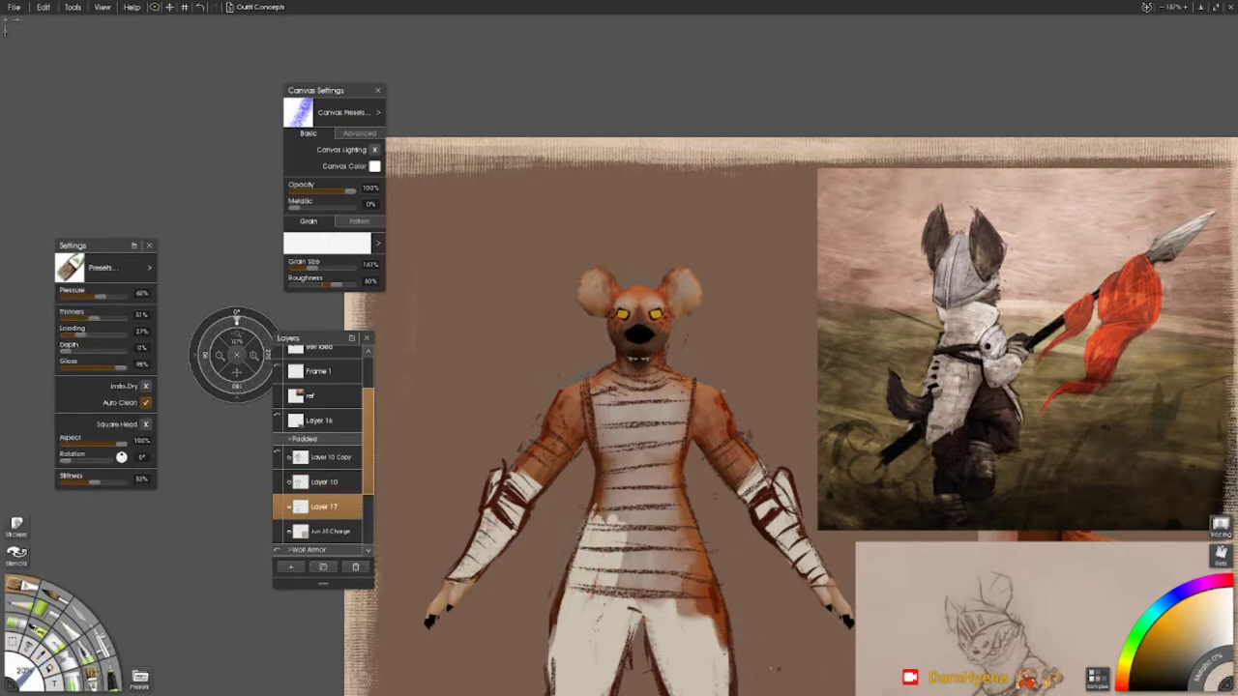
pyautogui.moveTo(715, 483); pyautogui.dragTo(697, 638)
pyautogui.moveTo(698, 455); pyautogui.dragTo(669, 619)
pyautogui.moveTo(640, 474); pyautogui.dragTo(627, 604)
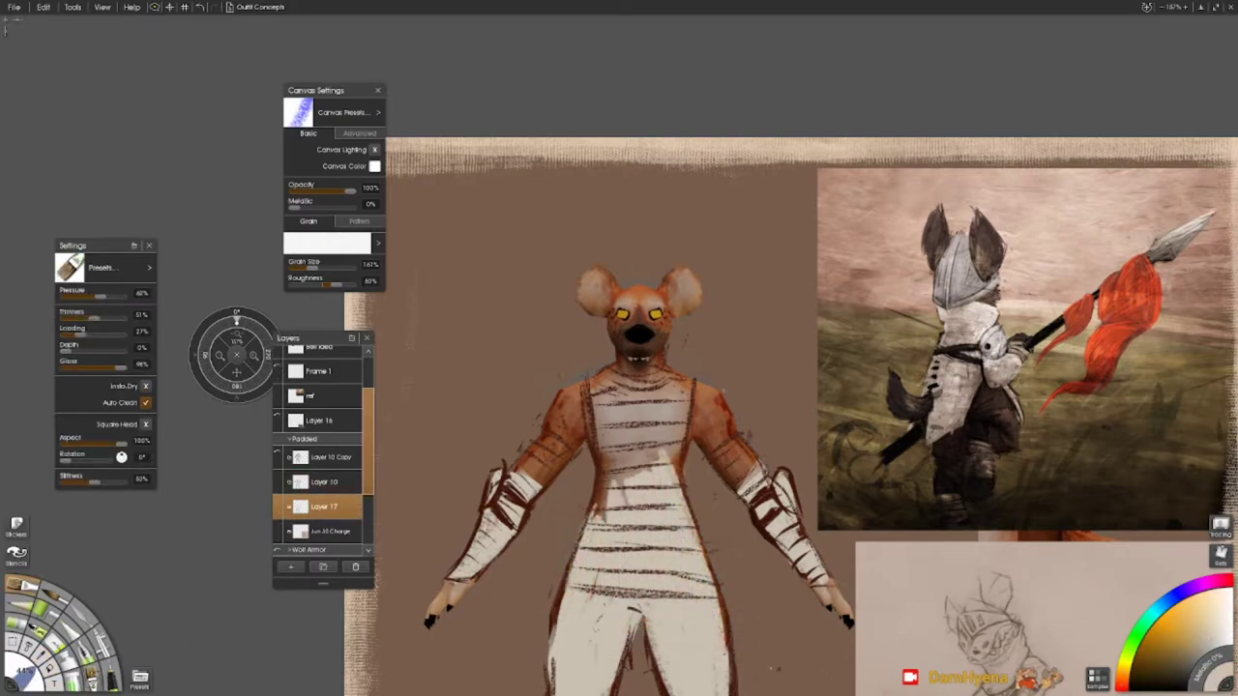
pyautogui.moveTo(679, 385); pyautogui.dragTo(658, 479)
pyautogui.moveTo(624, 414); pyautogui.dragTo(607, 522)
pyautogui.moveTo(590, 455)
pyautogui.mouseDown()
pyautogui.moveTo(629, 382)
pyautogui.moveTo(681, 363)
pyautogui.moveTo(619, 397)
pyautogui.mouseUp()
pyautogui.moveTo(624, 350); pyautogui.dragTo(609, 385)
pyautogui.moveTo(629, 324)
pyautogui.mouseDown()
pyautogui.moveTo(633, 359)
pyautogui.moveTo(667, 379)
pyautogui.mouseUp()
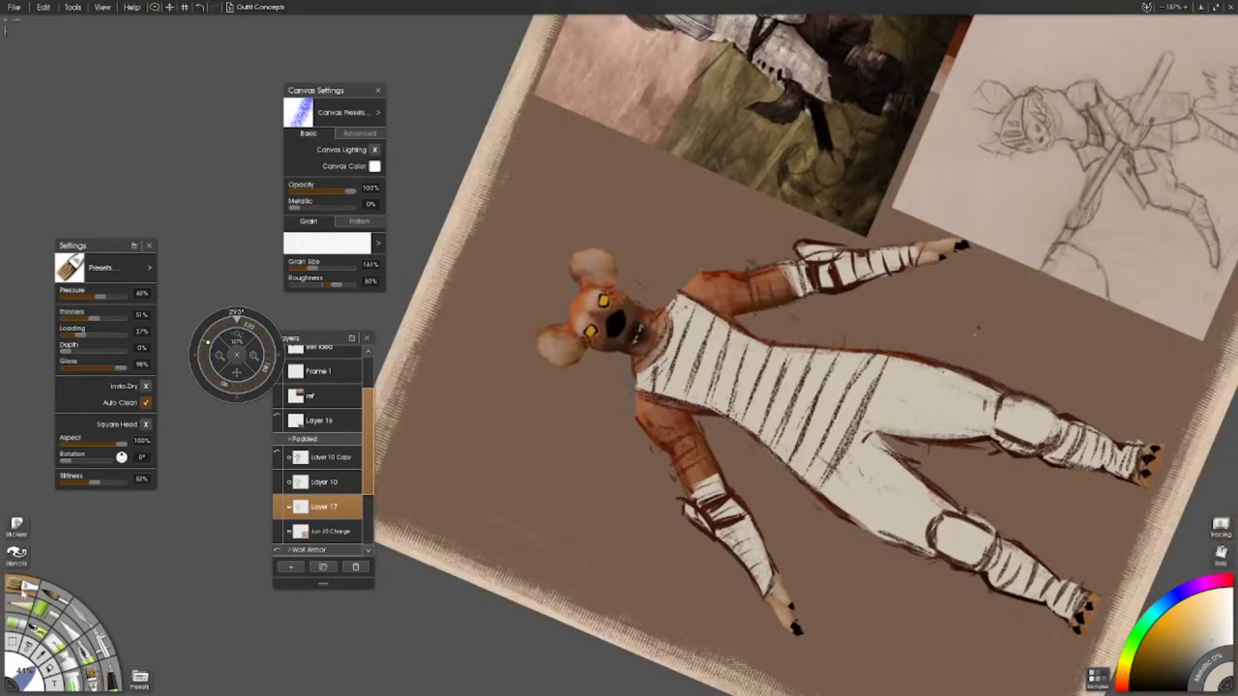
# - Fill the neck and both upper arm wraps with off-white on Layer 17, and restore the canvas to upright
pyautogui.click(654, 379)
pyautogui.moveTo(642, 350); pyautogui.dragTo(665, 323)
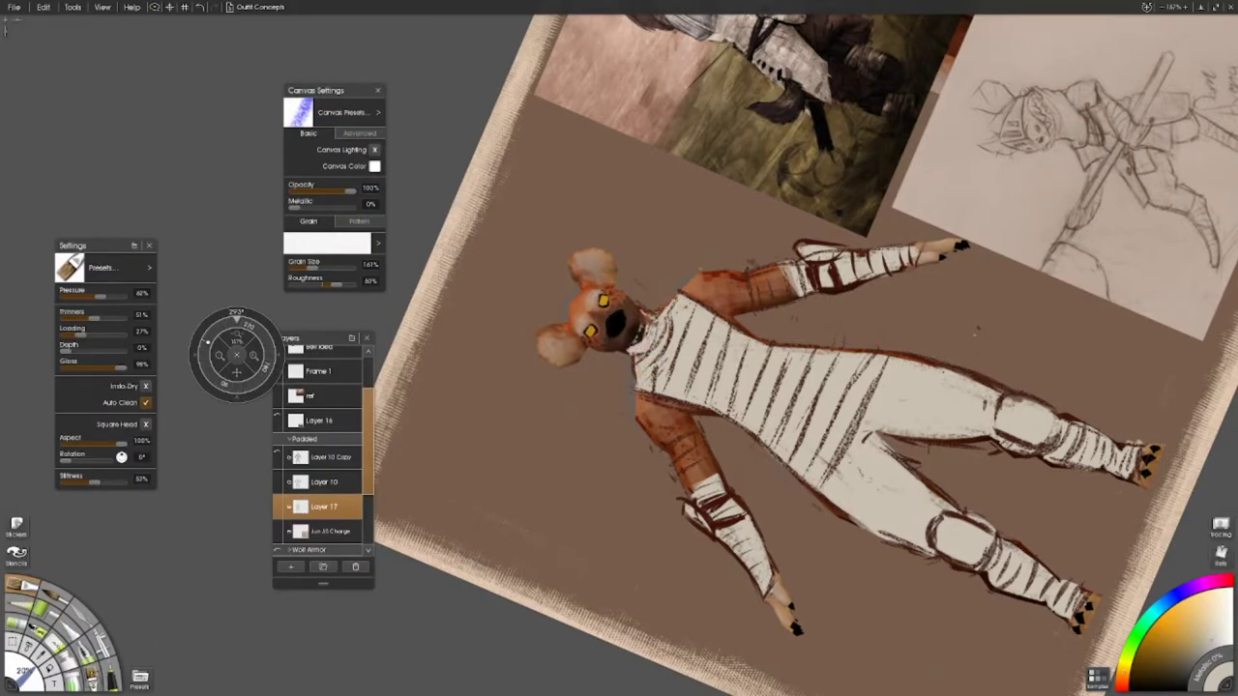
pyautogui.moveTo(712, 457); pyautogui.dragTo(689, 430)
pyautogui.moveTo(666, 493)
pyautogui.mouseDown()
pyautogui.moveTo(706, 437)
pyautogui.moveTo(683, 434)
pyautogui.mouseUp()
pyautogui.moveTo(752, 306)
pyautogui.mouseDown()
pyautogui.moveTo(795, 287)
pyautogui.moveTo(791, 267)
pyautogui.mouseUp()
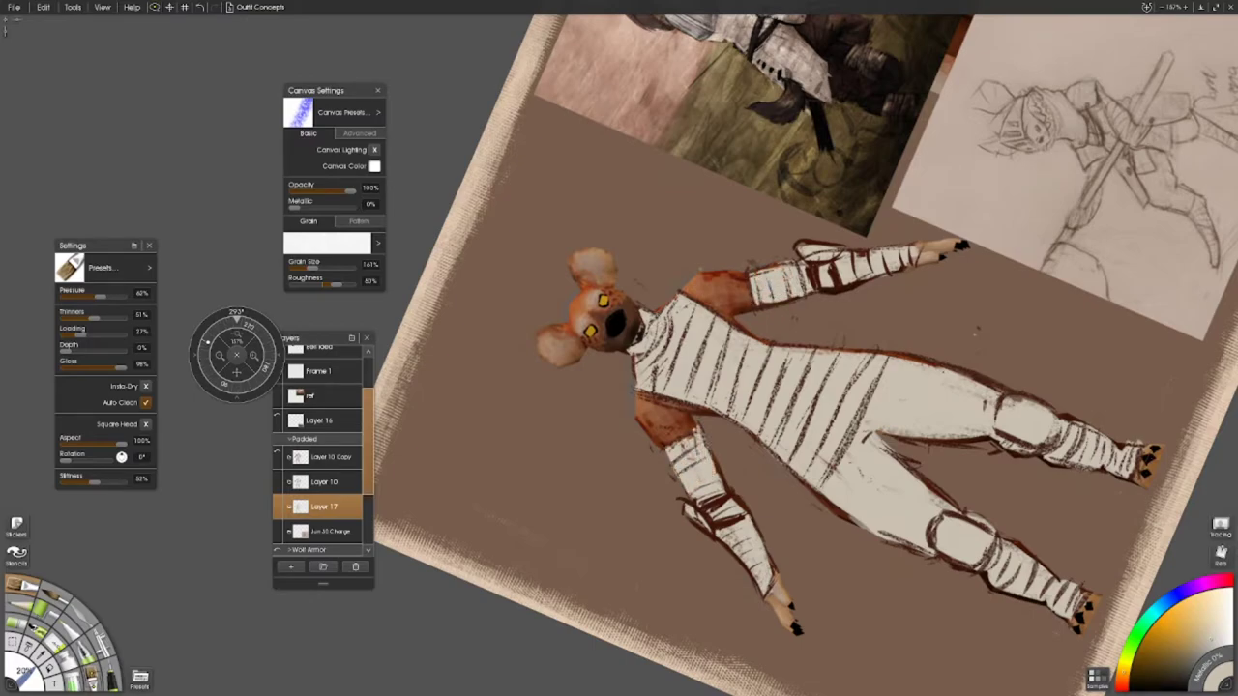
pyautogui.click(236, 354)
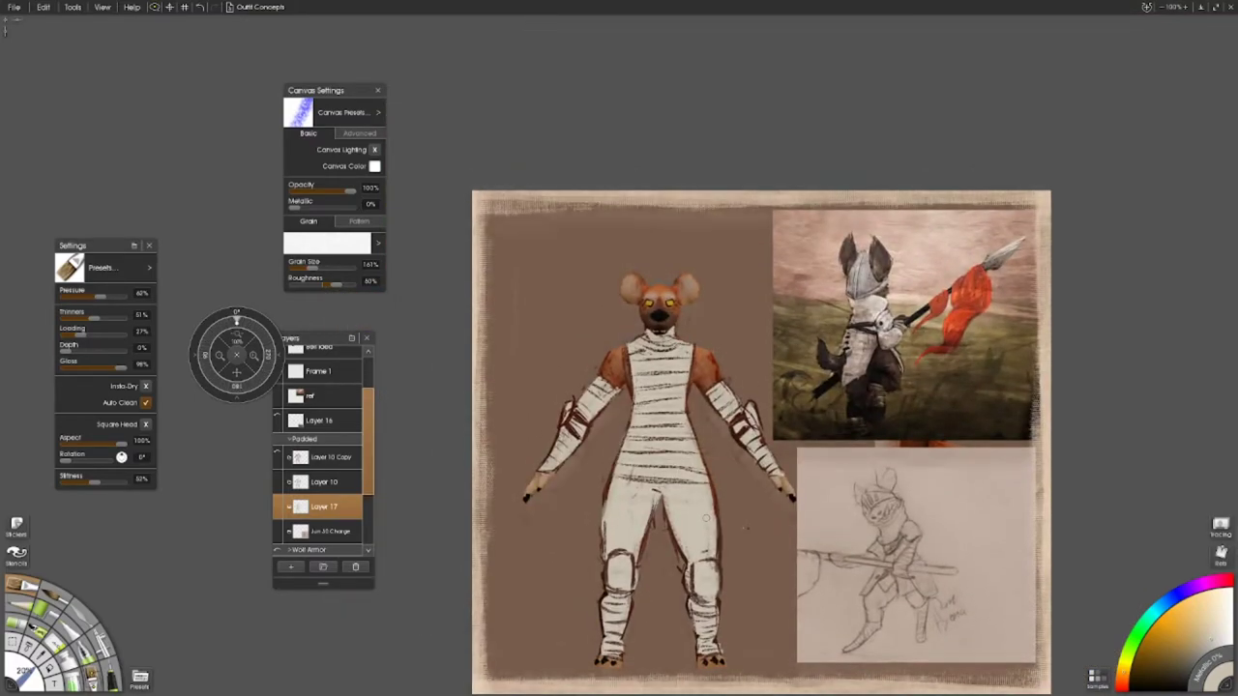
# - Hide Layer 10 and Layer 17, and add a new layer beneath Layer 10 Copy
pyautogui.click(278, 482)
pyautogui.click(277, 507)
pyautogui.click(278, 506)
pyautogui.click(290, 566)
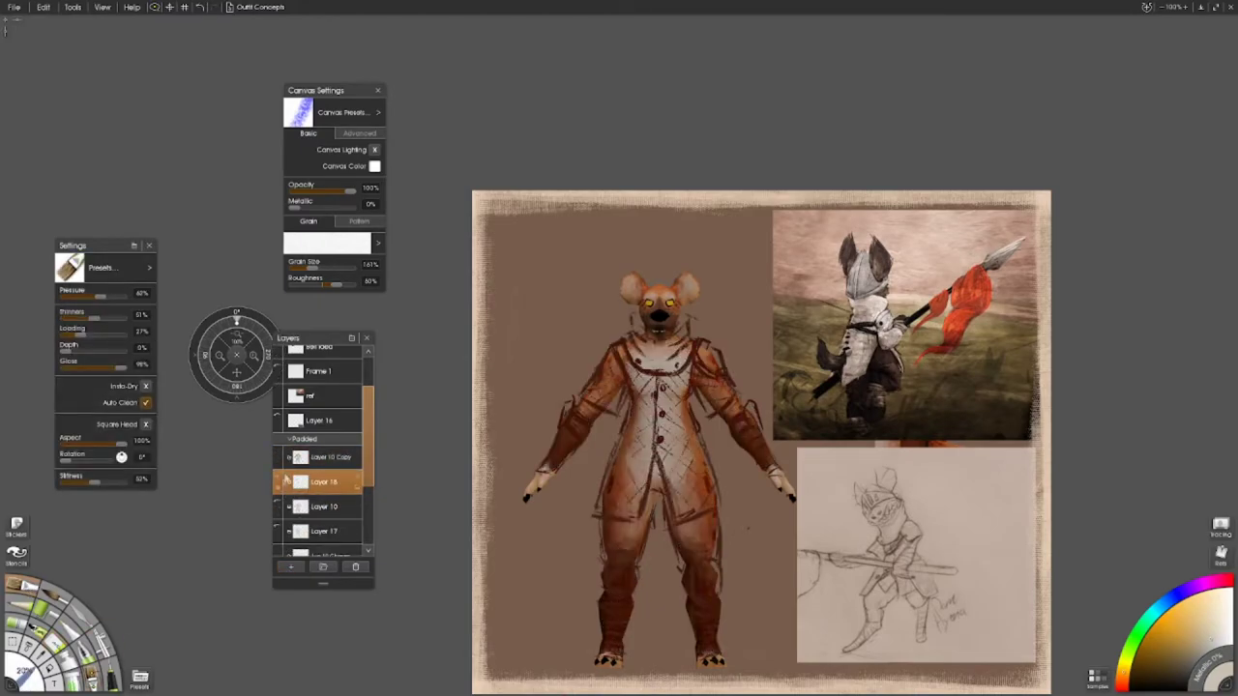
# - Erase the leftover arm and leg lines from Layer 10 Copy and fill the coat and cowl with off-white on Layer 18
pyautogui.click(324, 456)
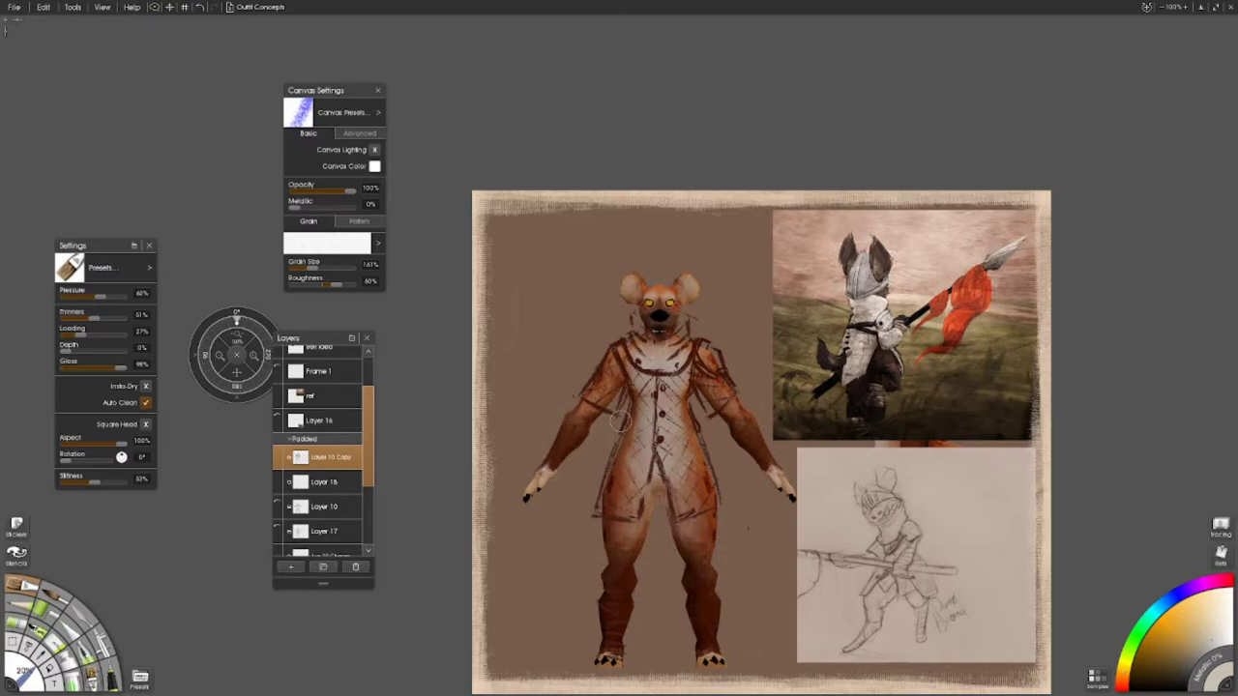
pyautogui.click(324, 482)
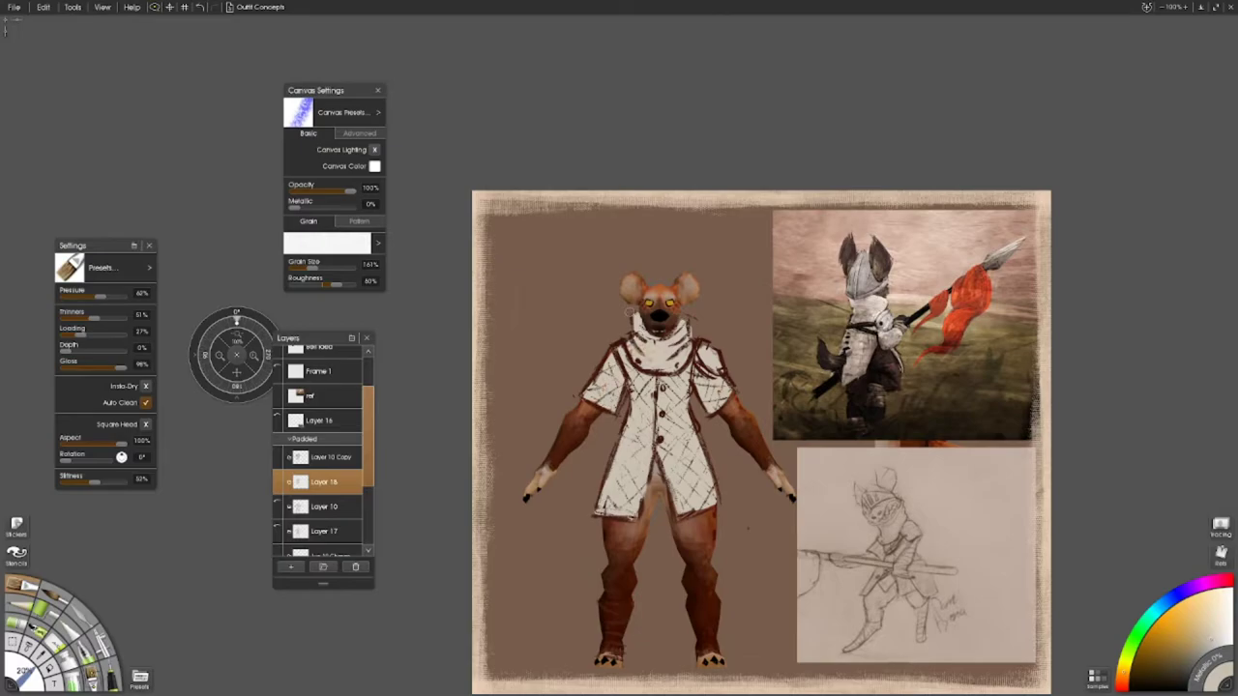
pyautogui.click(279, 506)
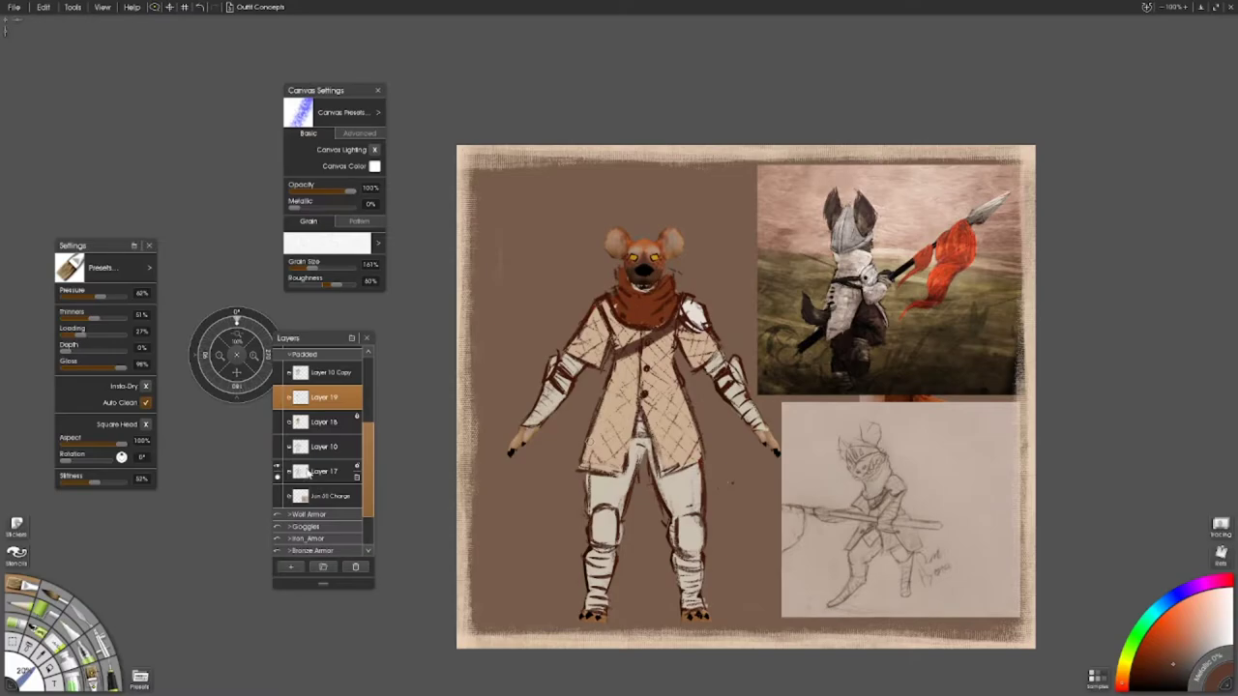
# - Show the blue armour reference images on Layer 16 and frame the character's lower body
pyautogui.scroll(3, 319, 445)
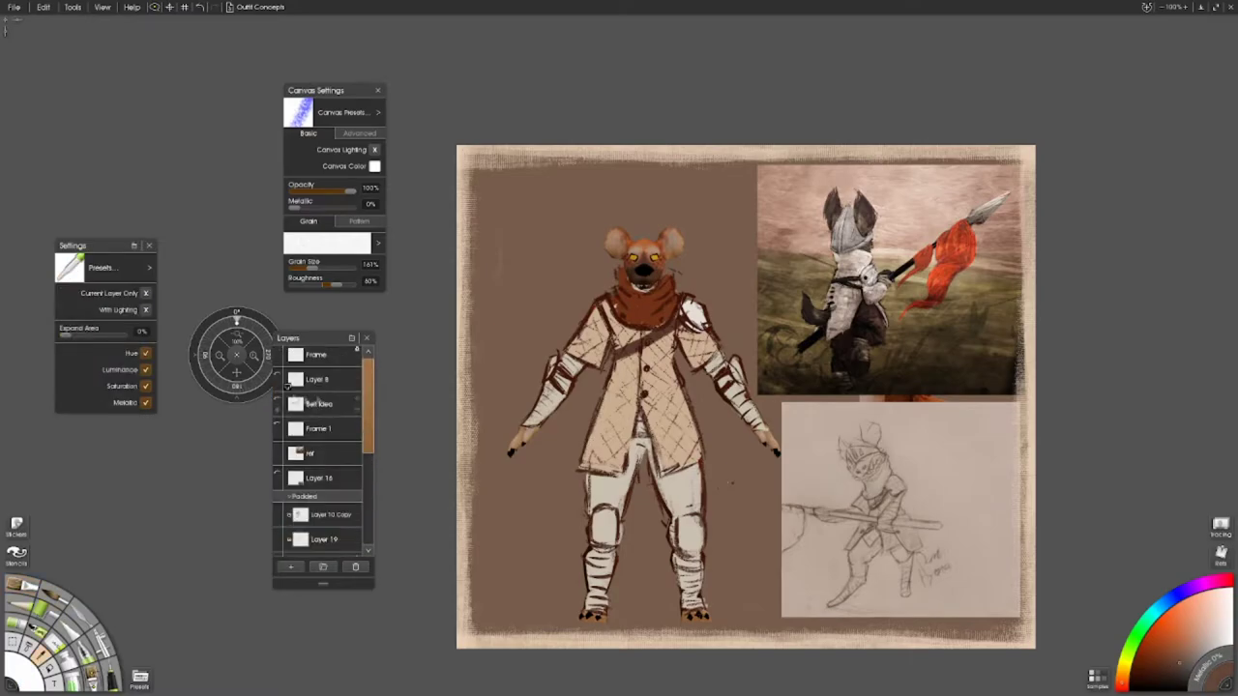
pyautogui.click(279, 479)
pyautogui.scroll(5, 929, 480)
pyautogui.moveTo(696, 387)
pyautogui.mouseDown()
pyautogui.moveTo(664, 135)
pyautogui.moveTo(619, 107)
pyautogui.mouseUp()
# - Lock the transparency of Layer 17 and paint the trousers and shin wraps reddish brown
pyautogui.scroll(-5, 619, 348)
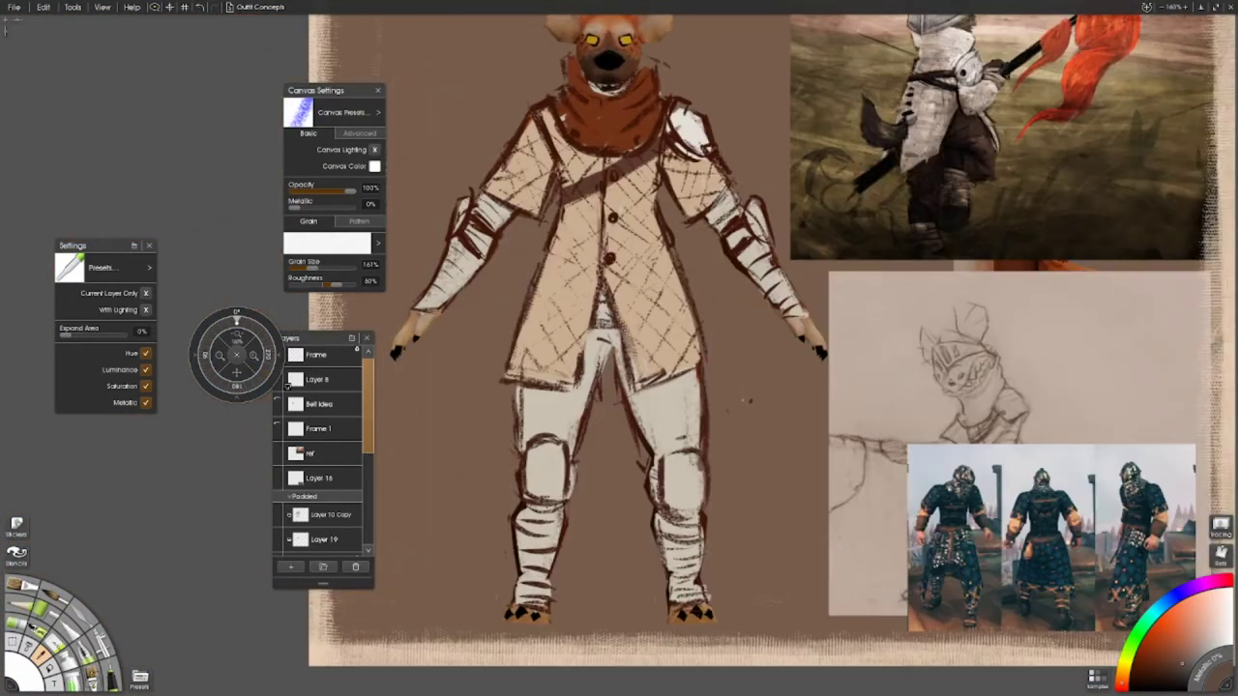
pyautogui.scroll(-3, 319, 445)
pyautogui.rightClick(368, 460)
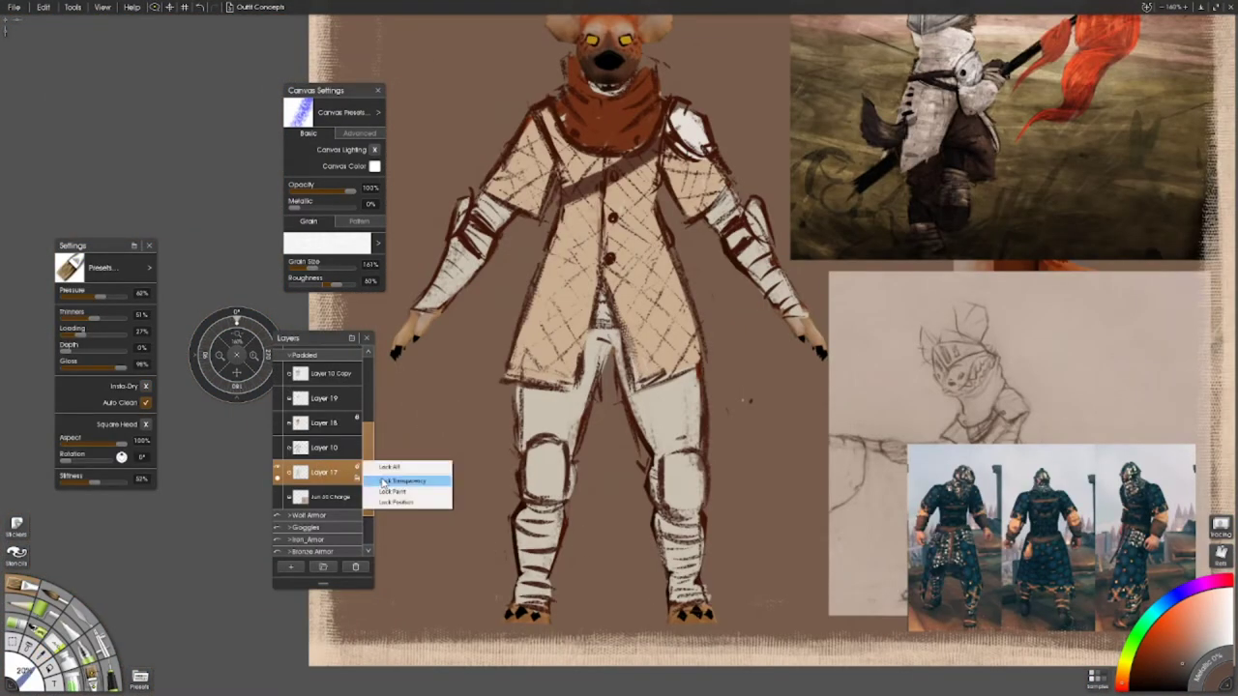
pyautogui.click(409, 478)
pyautogui.press('Escape')
pyautogui.moveTo(658, 503)
pyautogui.mouseDown()
pyautogui.moveTo(686, 425)
pyautogui.moveTo(629, 382)
pyautogui.moveTo(696, 445)
pyautogui.moveTo(667, 377)
pyautogui.moveTo(682, 600)
pyautogui.moveTo(663, 561)
pyautogui.mouseUp()
pyautogui.click(1165, 667)
pyautogui.moveTo(566, 455)
pyautogui.mouseDown()
pyautogui.moveTo(551, 609)
pyautogui.moveTo(566, 430)
pyautogui.moveTo(604, 334)
pyautogui.mouseUp()
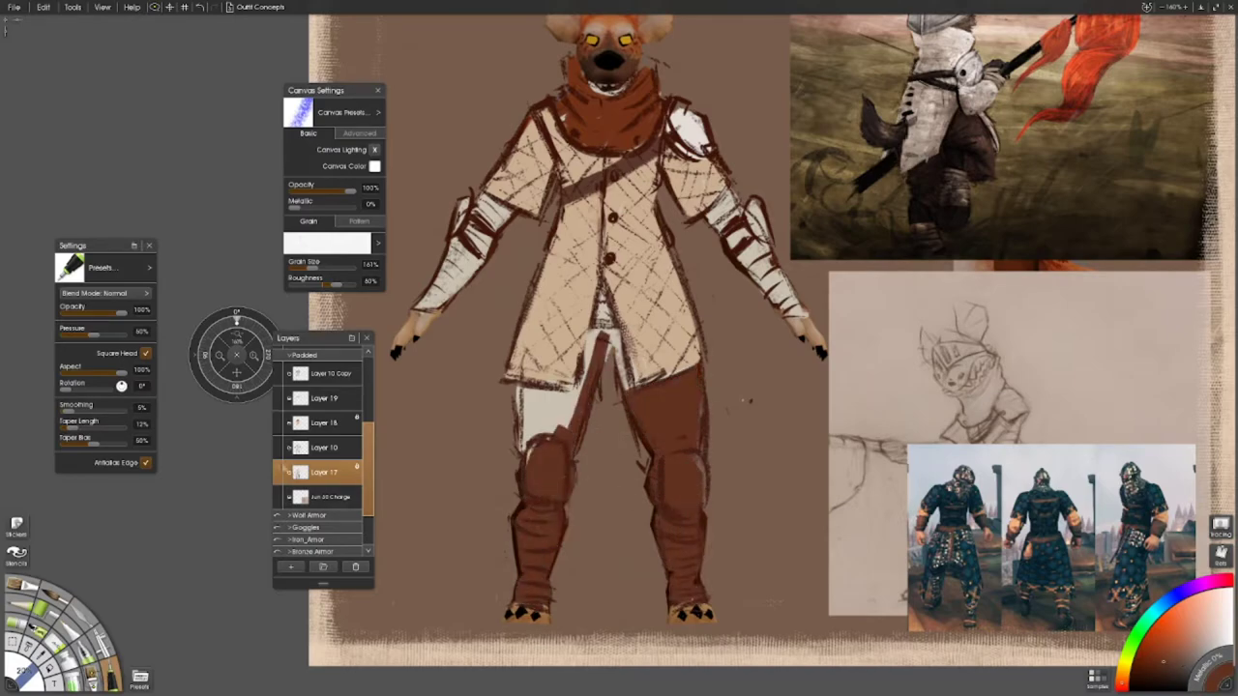
# - Hide the coat layers and paint the upper thighs and wrapped torso reddish brown on Layer 17
pyautogui.click(281, 374)
pyautogui.click(279, 374)
pyautogui.moveTo(537, 464); pyautogui.dragTo(532, 348)
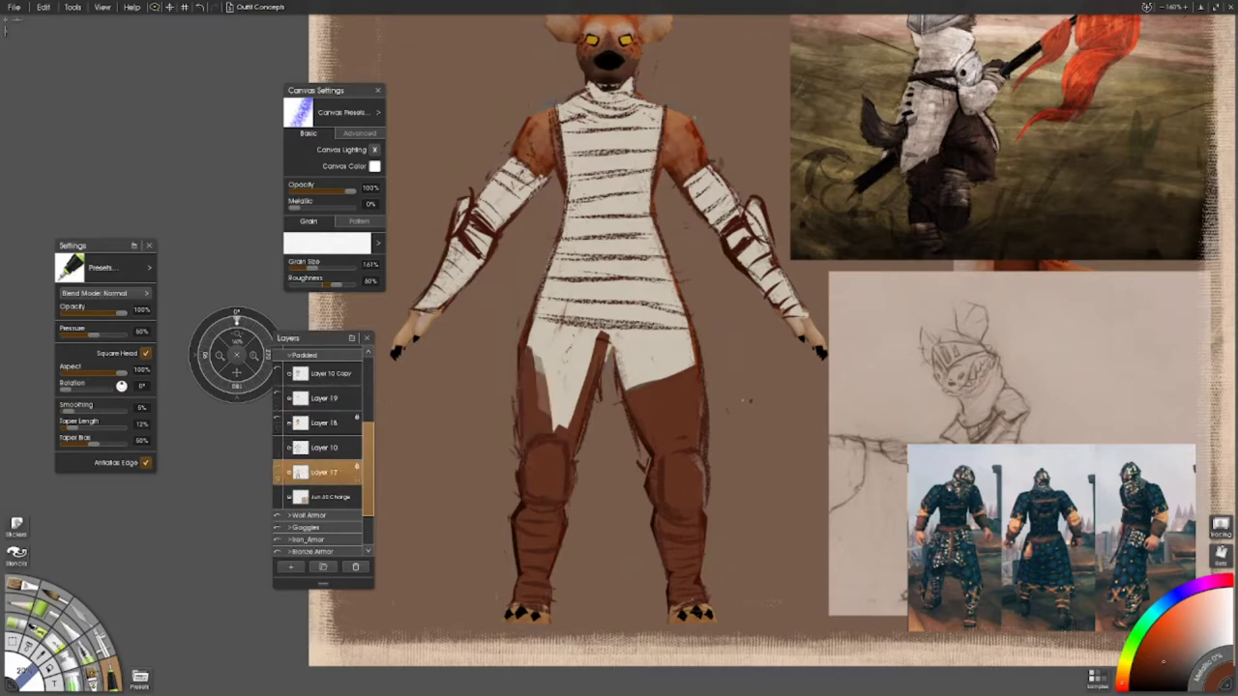
pyautogui.moveTo(546, 431); pyautogui.dragTo(619, 281)
pyautogui.moveTo(628, 382); pyautogui.dragTo(677, 218)
pyautogui.moveTo(677, 358); pyautogui.dragTo(638, 203)
pyautogui.moveTo(590, 397); pyautogui.dragTo(541, 164)
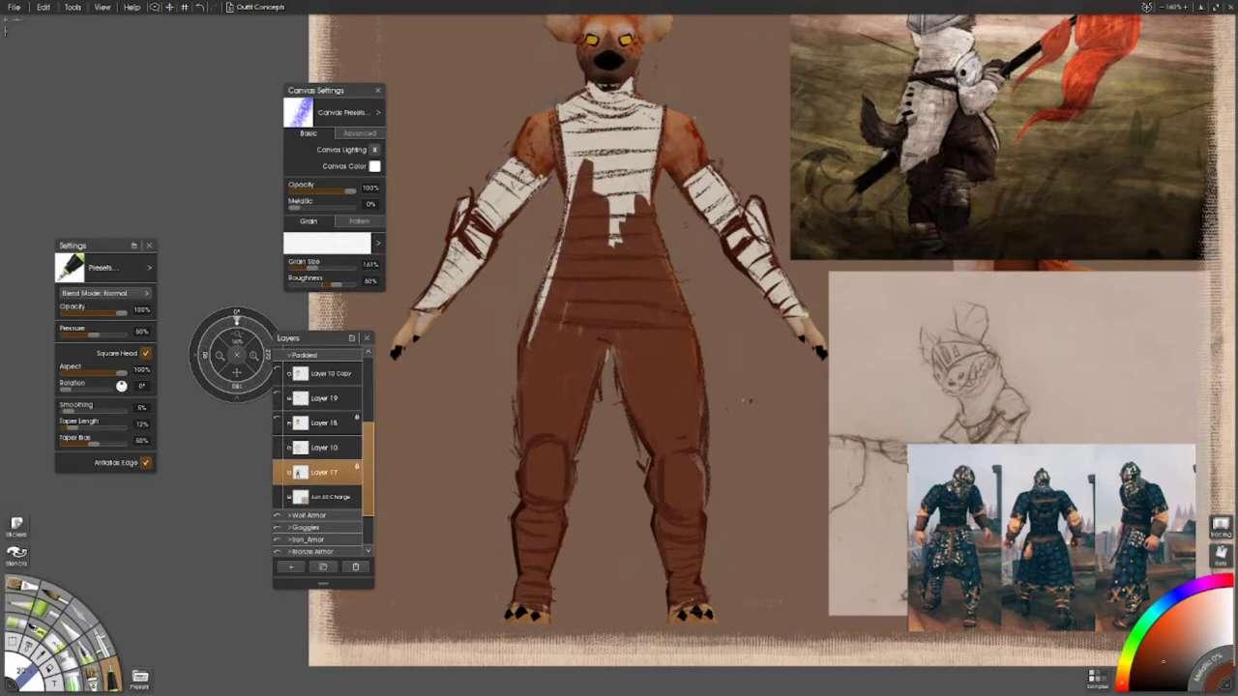
pyautogui.moveTo(541, 348); pyautogui.dragTo(580, 106)
pyautogui.moveTo(600, 242); pyautogui.dragTo(648, 87)
pyautogui.moveTo(627, 213); pyautogui.dragTo(610, 89)
# - Paint the wraps on both arms reddish brown and show the coat layers again
pyautogui.moveTo(705, 172); pyautogui.dragTo(804, 315)
pyautogui.moveTo(692, 184); pyautogui.dragTo(856, 434)
pyautogui.moveTo(666, 311); pyautogui.dragTo(547, 456)
pyautogui.moveTo(638, 306); pyautogui.dragTo(540, 455)
pyautogui.click(280, 425)
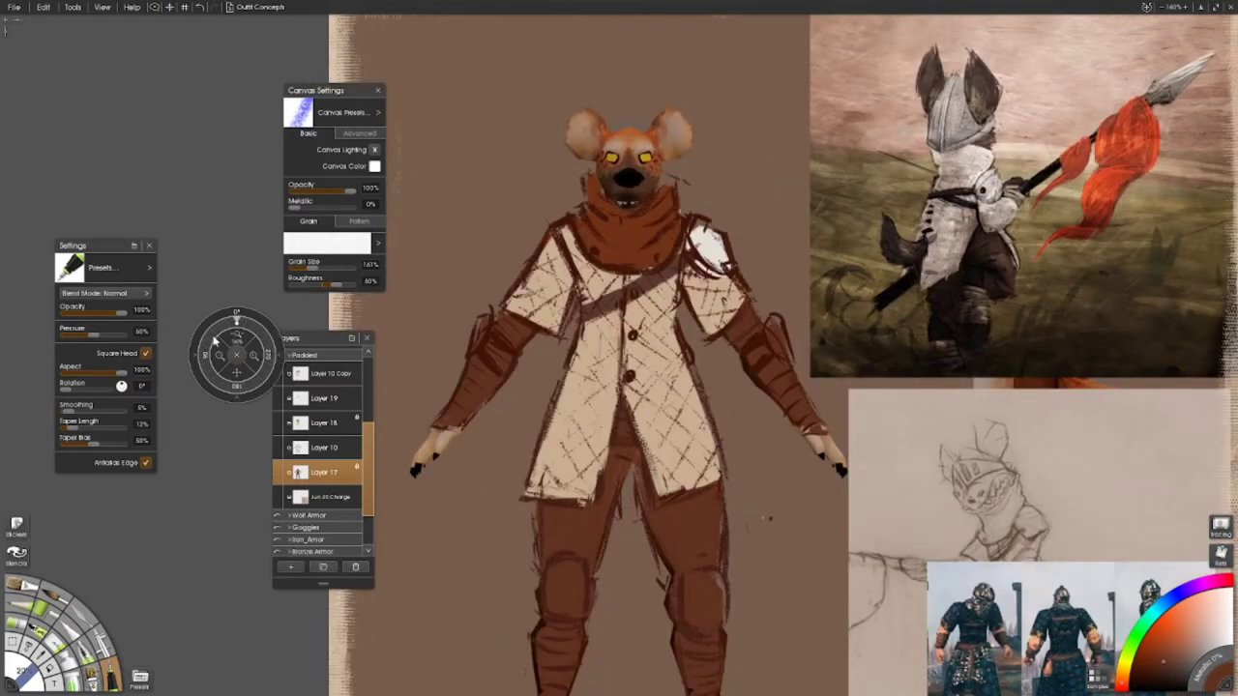
pyautogui.hotkey('ctrl', '0')
pyautogui.press('f')
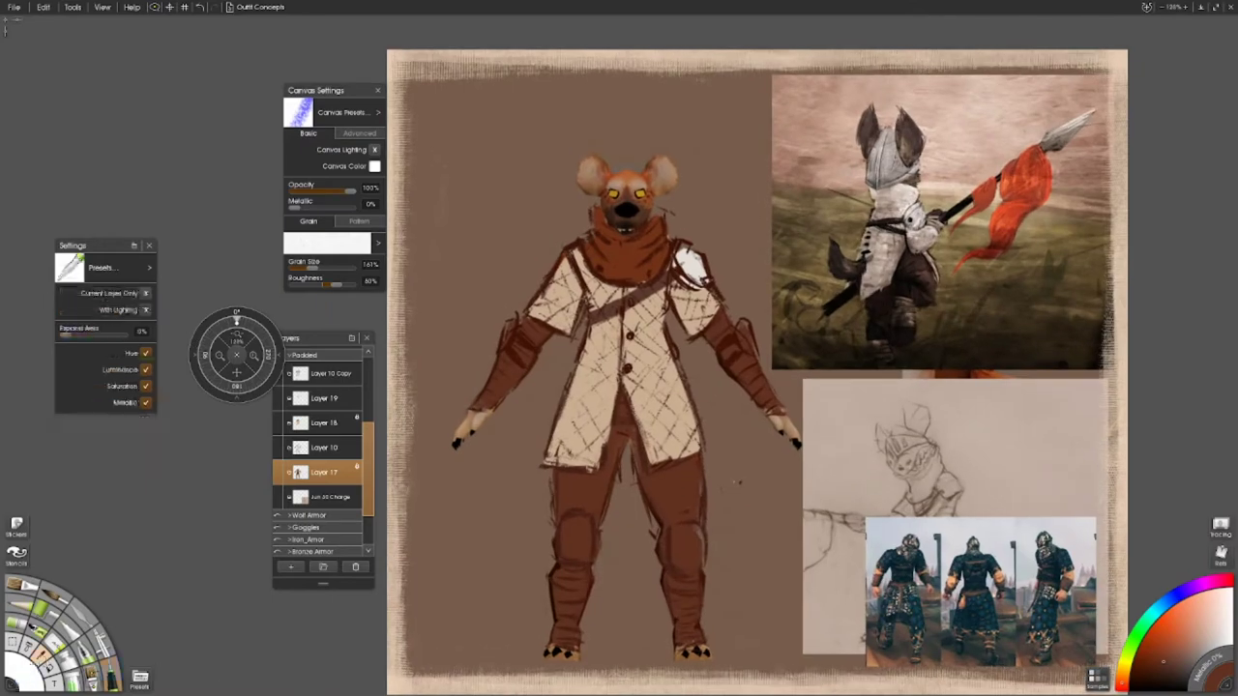
# - Recolour the cowl light peach on Layer 18
pyautogui.press('o')
pyautogui.click(324, 423)
pyautogui.moveTo(638, 220)
pyautogui.mouseDown()
pyautogui.moveTo(660, 263)
pyautogui.moveTo(609, 274)
pyautogui.moveTo(648, 248)
pyautogui.moveTo(592, 257)
pyautogui.moveTo(639, 267)
pyautogui.moveTo(607, 218)
pyautogui.mouseUp()
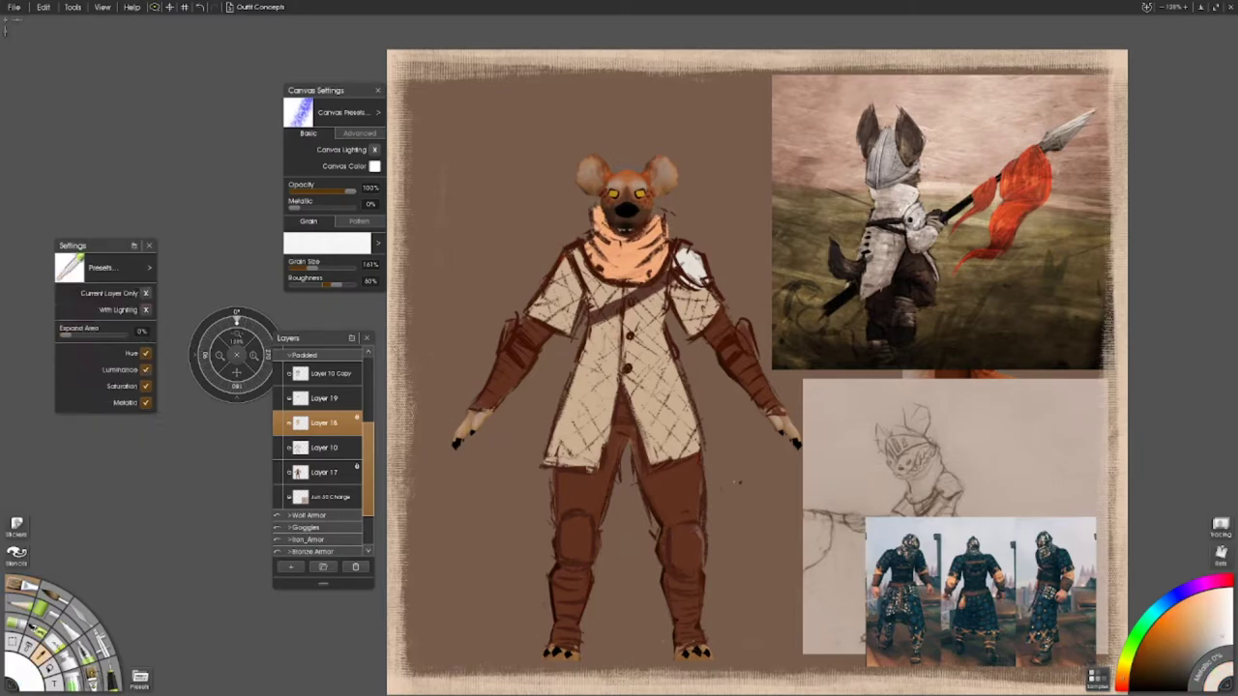
# - Paint both elbow pads and both knee pads white on Layer 17
pyautogui.click(324, 472)
pyautogui.moveTo(507, 323); pyautogui.dragTo(505, 350)
pyautogui.moveTo(586, 520); pyautogui.dragTo(576, 556)
pyautogui.moveTo(676, 527); pyautogui.dragTo(689, 571)
pyautogui.moveTo(751, 351); pyautogui.dragTo(746, 315)
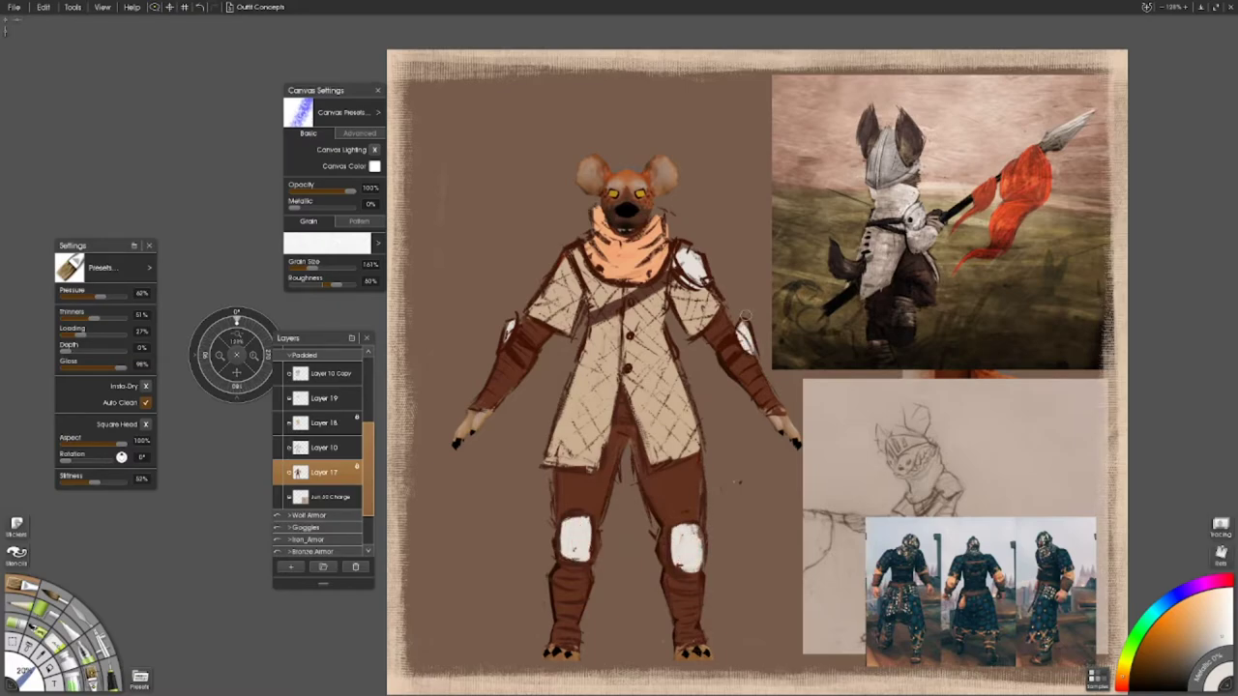
# - Recolour the cowl a saturated dark red on Layer 18
pyautogui.click(1154, 650)
pyautogui.click(25, 592)
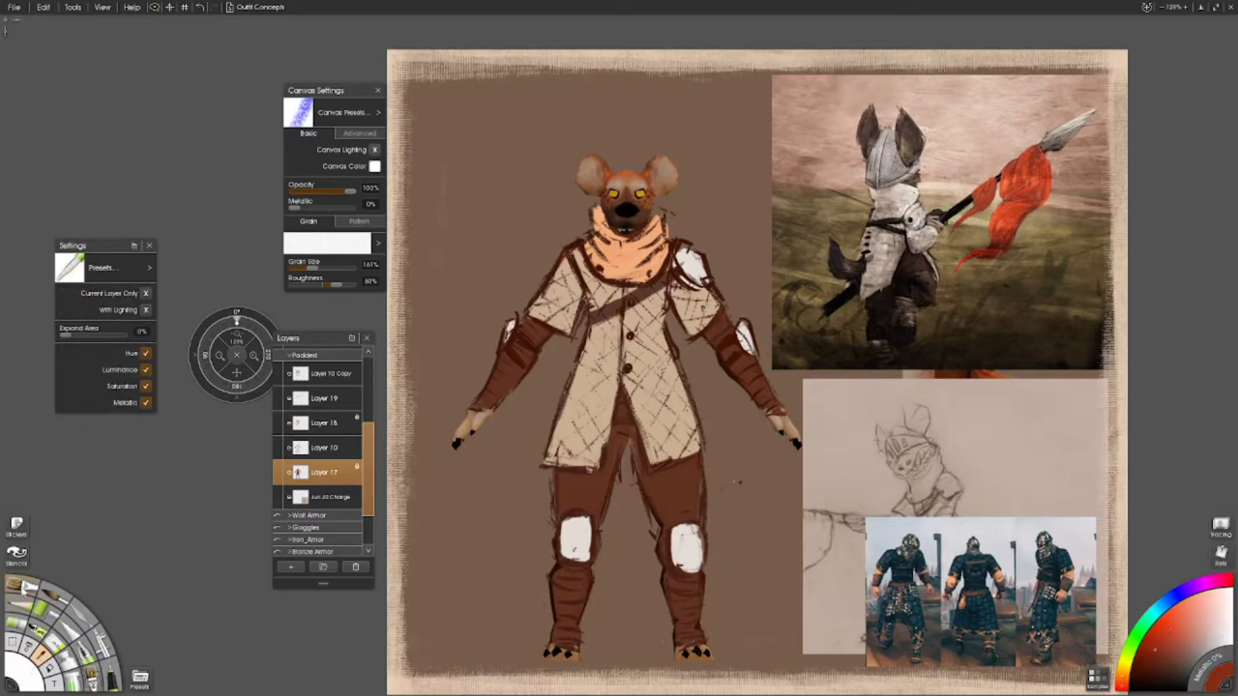
pyautogui.click(324, 422)
pyautogui.moveTo(663, 218)
pyautogui.mouseDown()
pyautogui.moveTo(636, 231)
pyautogui.moveTo(658, 240)
pyautogui.moveTo(648, 263)
pyautogui.moveTo(604, 283)
pyautogui.mouseUp()
pyautogui.moveTo(609, 233)
pyautogui.mouseDown()
pyautogui.moveTo(585, 276)
pyautogui.moveTo(602, 210)
pyautogui.mouseUp()
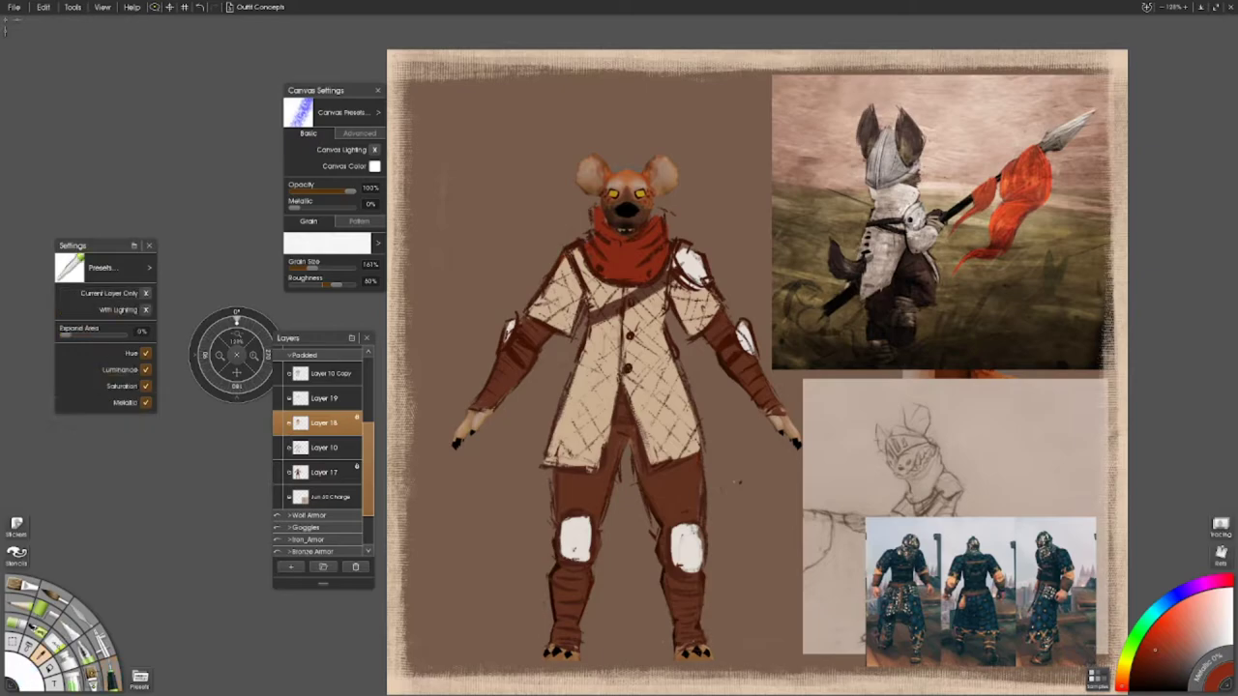
# - Check Layer 18 by toggling its visibility, and merge Layer 19 down into it
pyautogui.click(28, 590)
pyautogui.click(277, 423)
pyautogui.click(278, 423)
pyautogui.rightClick(356, 398)
pyautogui.click(415, 486)
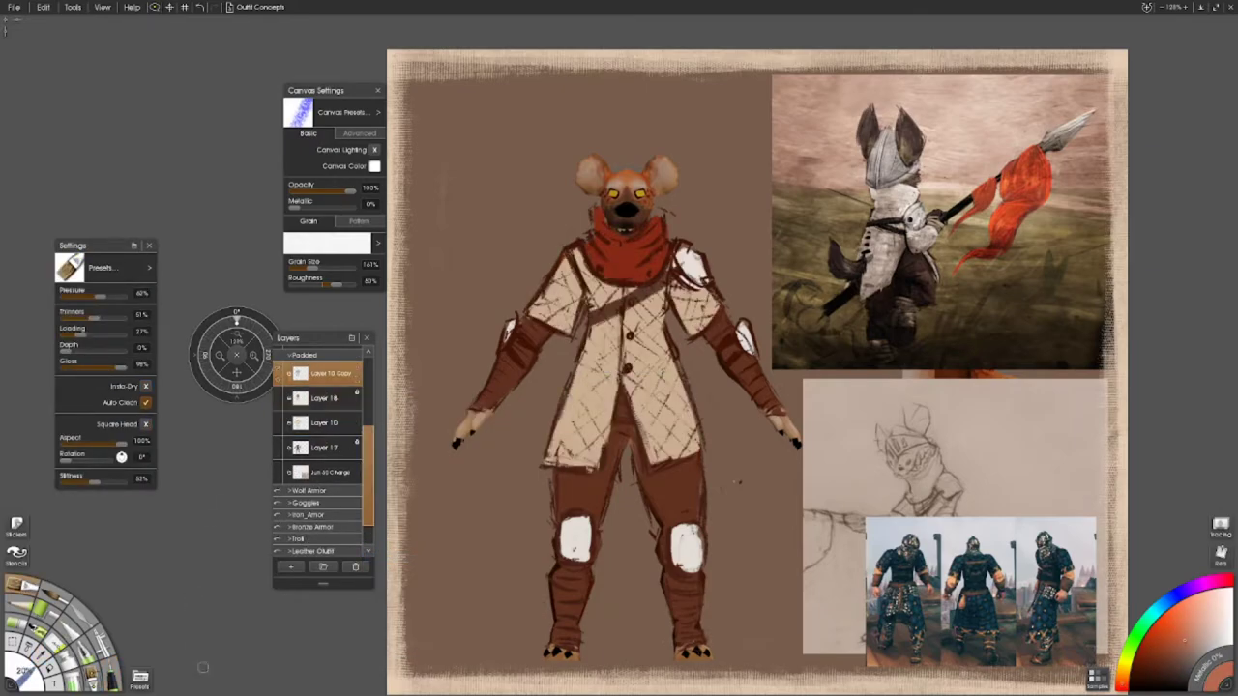
# - Erase the quilting lines crossing the chest strap on Layer 10 Copy, hide the coat layers and make Layer 17 active
pyautogui.press('e')
pyautogui.moveTo(580, 321); pyautogui.dragTo(677, 269)
pyautogui.click(278, 373)
pyautogui.click(324, 447)
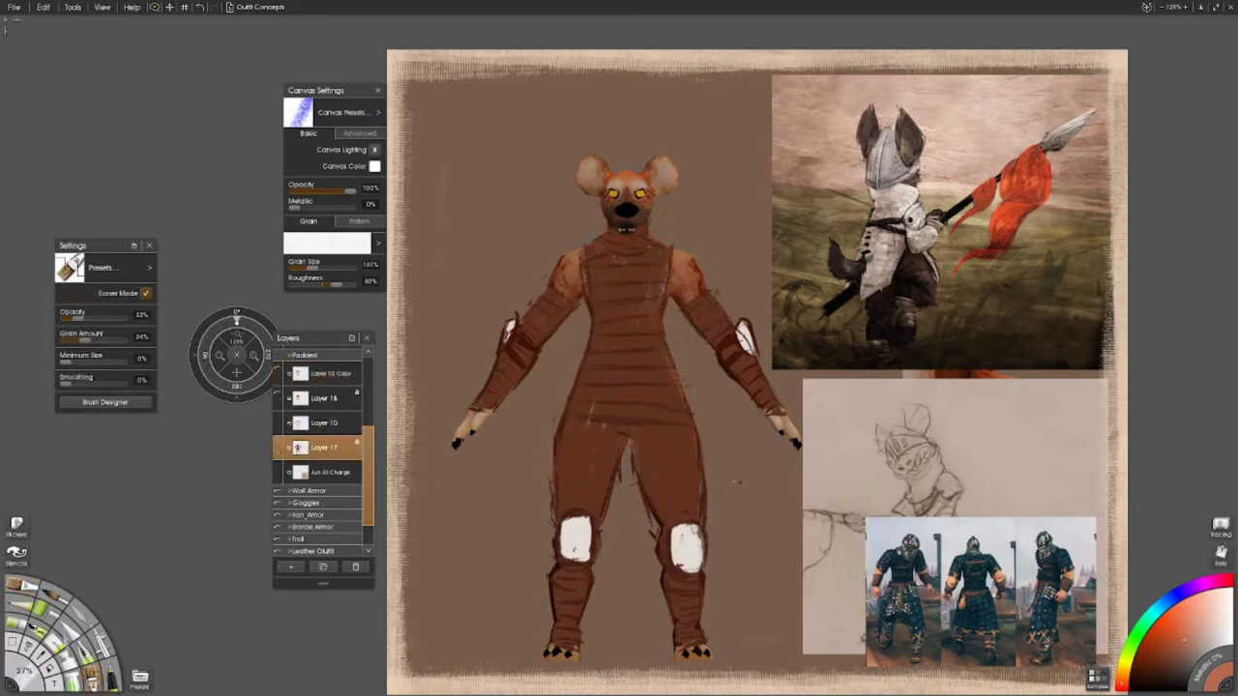
# - Paint the torso, arm and shin wraps salmon on Layer 17, leaving the trousers brown, and show the coat layers again
pyautogui.click(44, 583)
pyautogui.moveTo(561, 288); pyautogui.dragTo(481, 405)
pyautogui.moveTo(566, 650); pyautogui.dragTo(571, 569)
pyautogui.moveTo(679, 566); pyautogui.dragTo(689, 640)
pyautogui.moveTo(743, 368)
pyautogui.mouseDown()
pyautogui.moveTo(782, 416)
pyautogui.moveTo(721, 305)
pyautogui.moveTo(647, 251)
pyautogui.moveTo(628, 281)
pyautogui.moveTo(629, 411)
pyautogui.moveTo(627, 373)
pyautogui.mouseUp()
pyautogui.moveTo(596, 287)
pyautogui.mouseDown()
pyautogui.moveTo(629, 387)
pyautogui.moveTo(580, 455)
pyautogui.mouseUp()
pyautogui.scroll(-3, 750, 358)
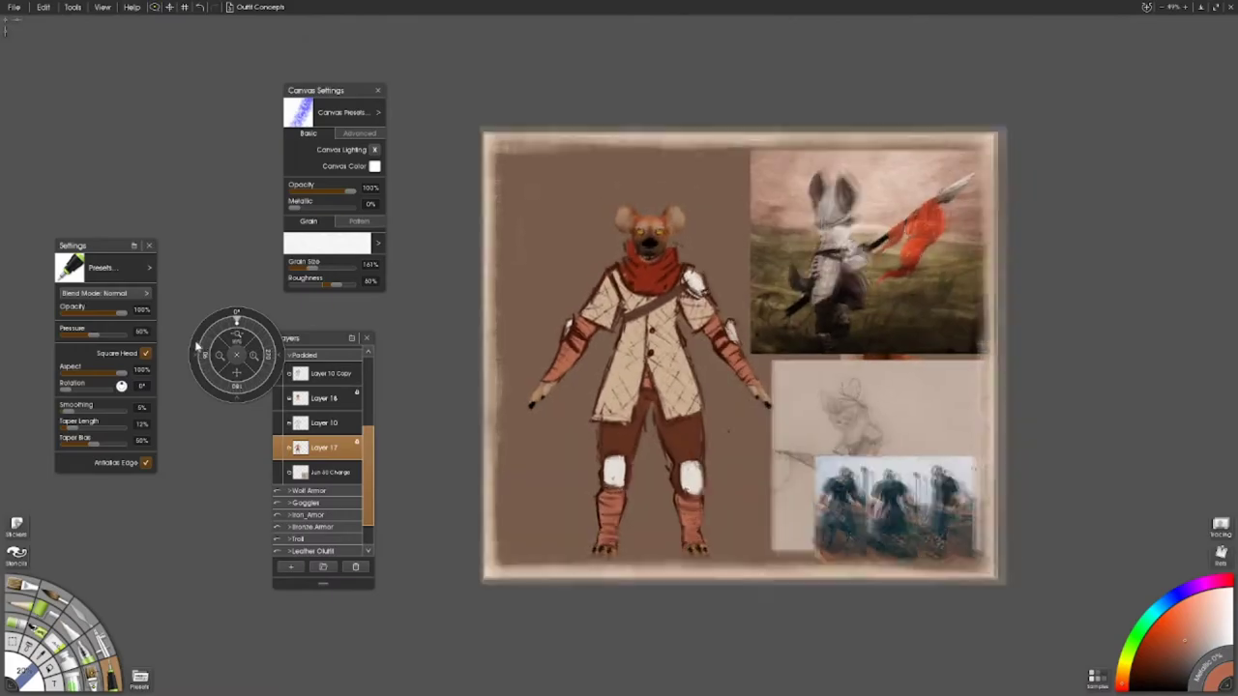
# - Hide Layer 10 and Layer 17 to leave only the coat over the bare body
pyautogui.scroll(3, 751, 358)
pyautogui.scroll(3, 957, 417)
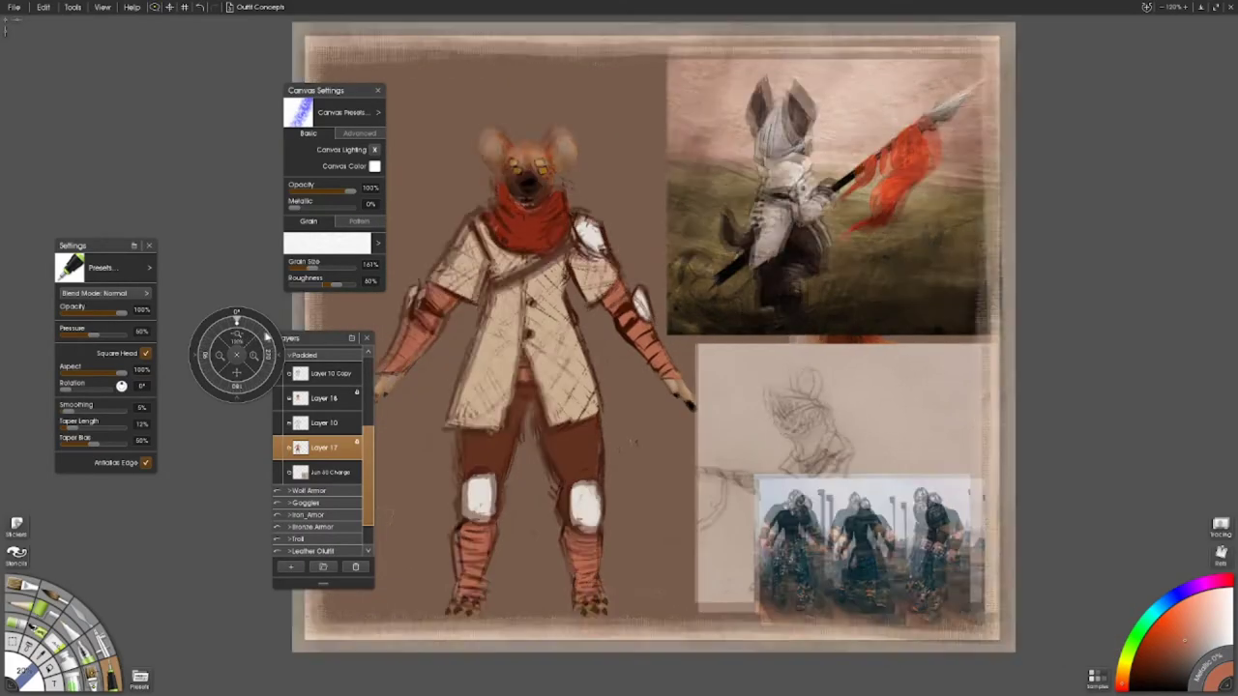
pyautogui.scroll(-3, 383, 517)
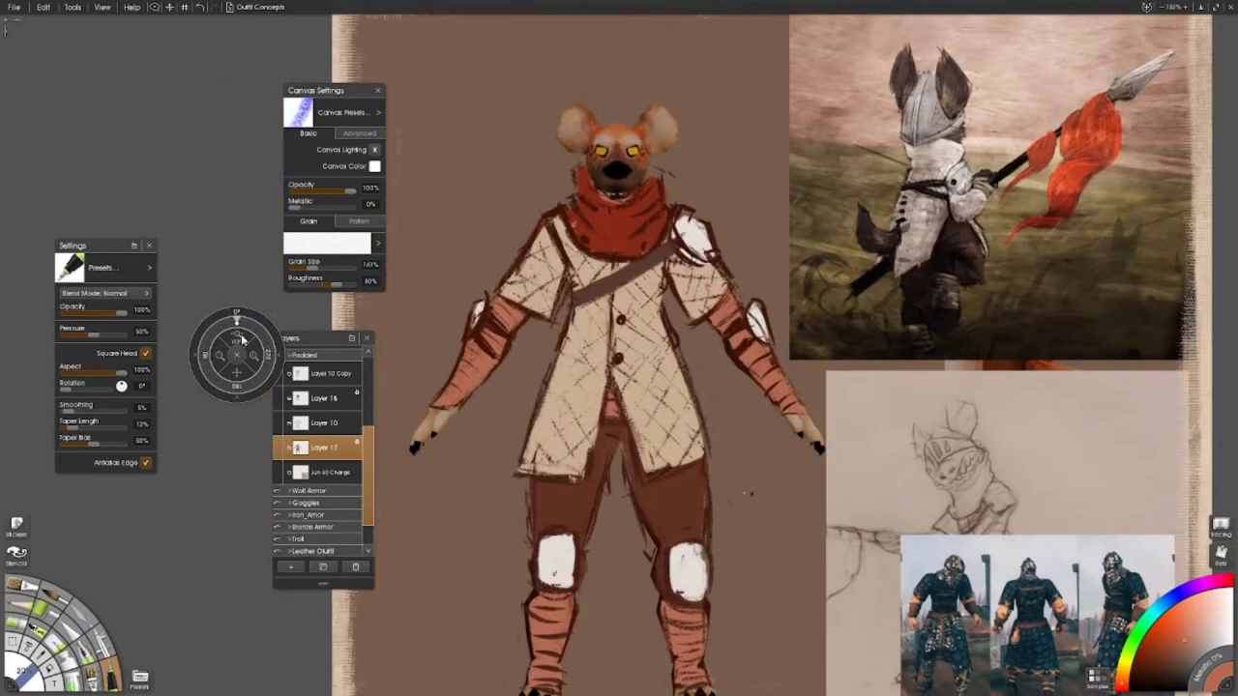
pyautogui.scroll(2, 383, 518)
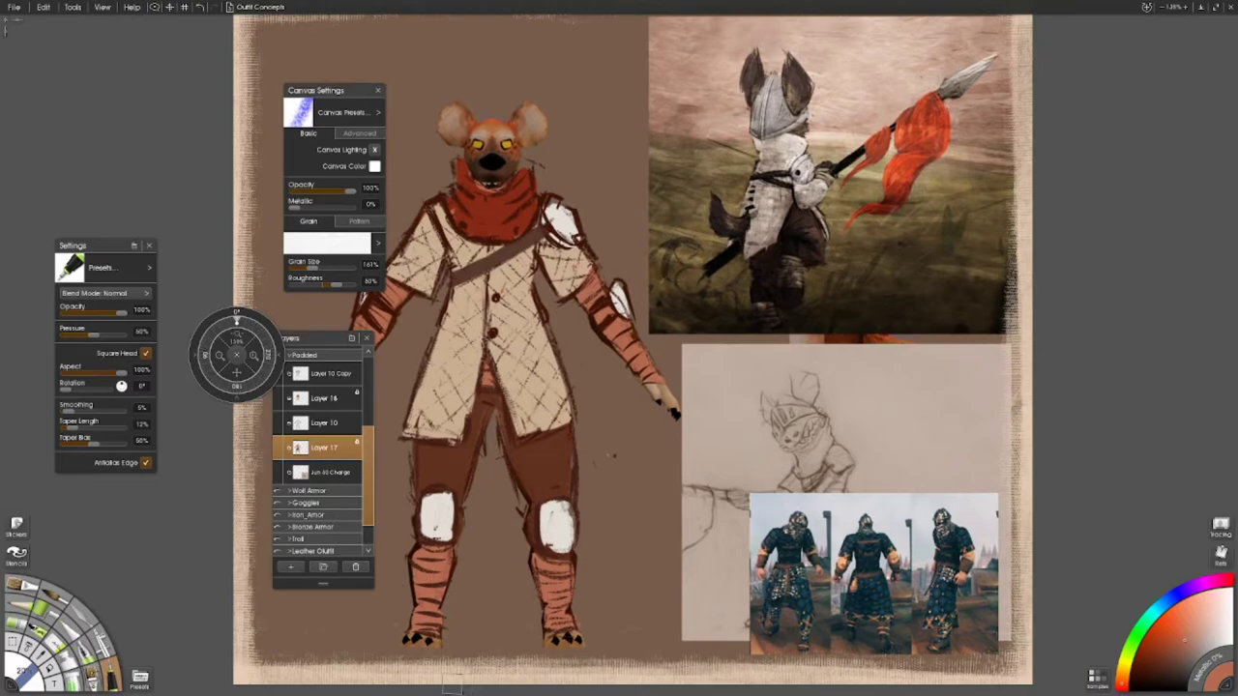
pyautogui.moveTo(225, 391); pyautogui.dragTo(263, 382)
pyautogui.click(279, 399)
pyautogui.click(279, 423)
# - Try a dark grey collar around the shoulders below the cowl on a new layer placed above Layer 10 Copy
pyautogui.click(290, 566)
pyautogui.moveTo(677, 290); pyautogui.dragTo(638, 478)
pyautogui.click(1174, 677)
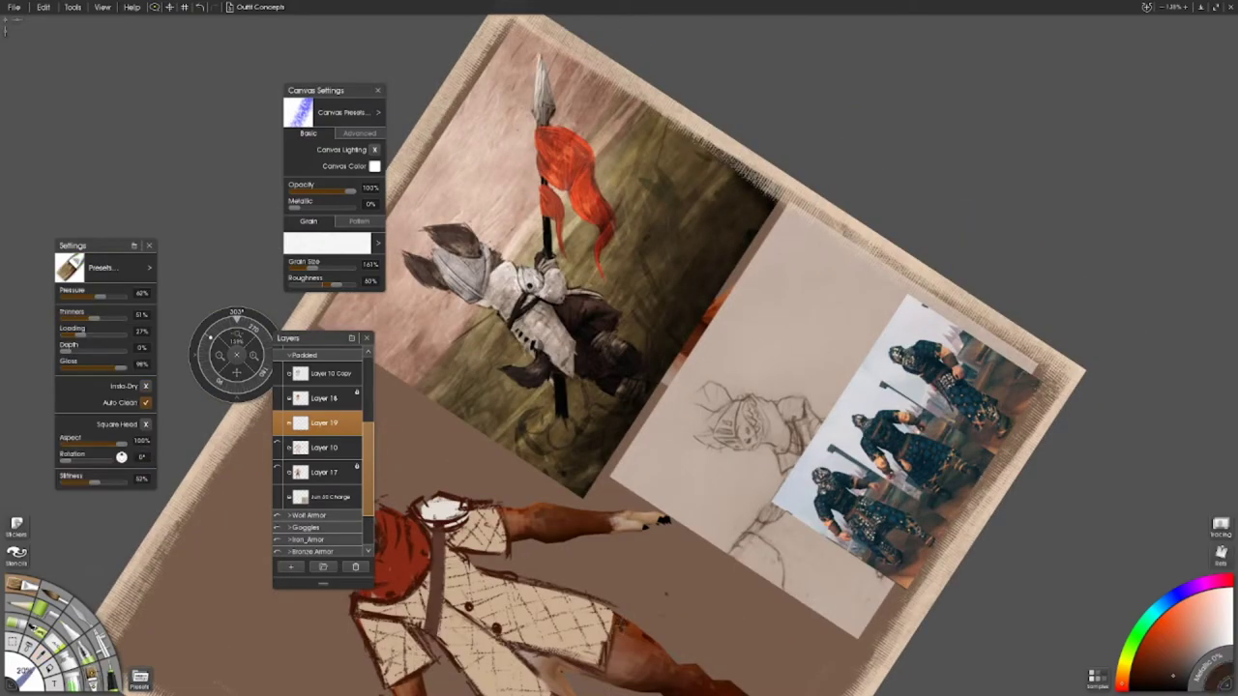
pyautogui.moveTo(622, 634)
pyautogui.mouseDown()
pyautogui.moveTo(598, 491)
pyautogui.moveTo(536, 547)
pyautogui.moveTo(497, 528)
pyautogui.mouseUp()
pyautogui.hotkey('ctrl', '0')
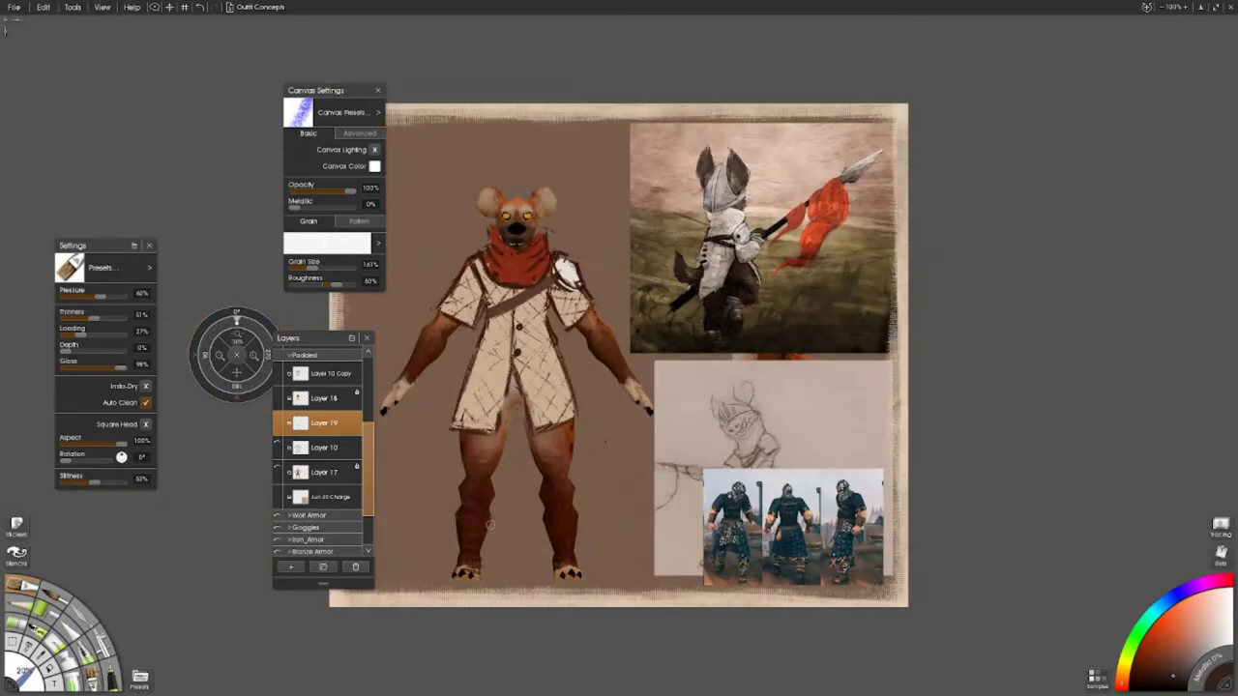
pyautogui.scroll(5, 490, 525)
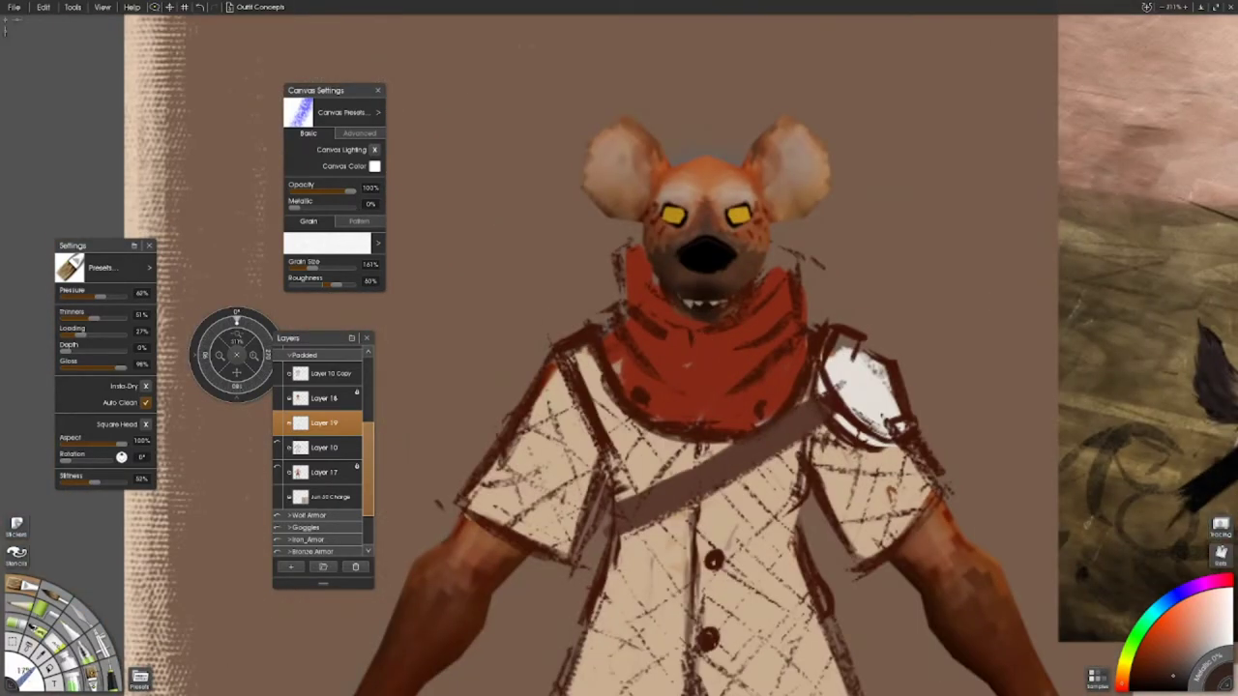
pyautogui.moveTo(324, 423); pyautogui.dragTo(324, 373)
pyautogui.moveTo(611, 474); pyautogui.dragTo(752, 461)
pyautogui.moveTo(557, 372)
pyautogui.mouseDown()
pyautogui.moveTo(663, 453)
pyautogui.moveTo(715, 440)
pyautogui.moveTo(638, 449)
pyautogui.moveTo(561, 358)
pyautogui.mouseUp()
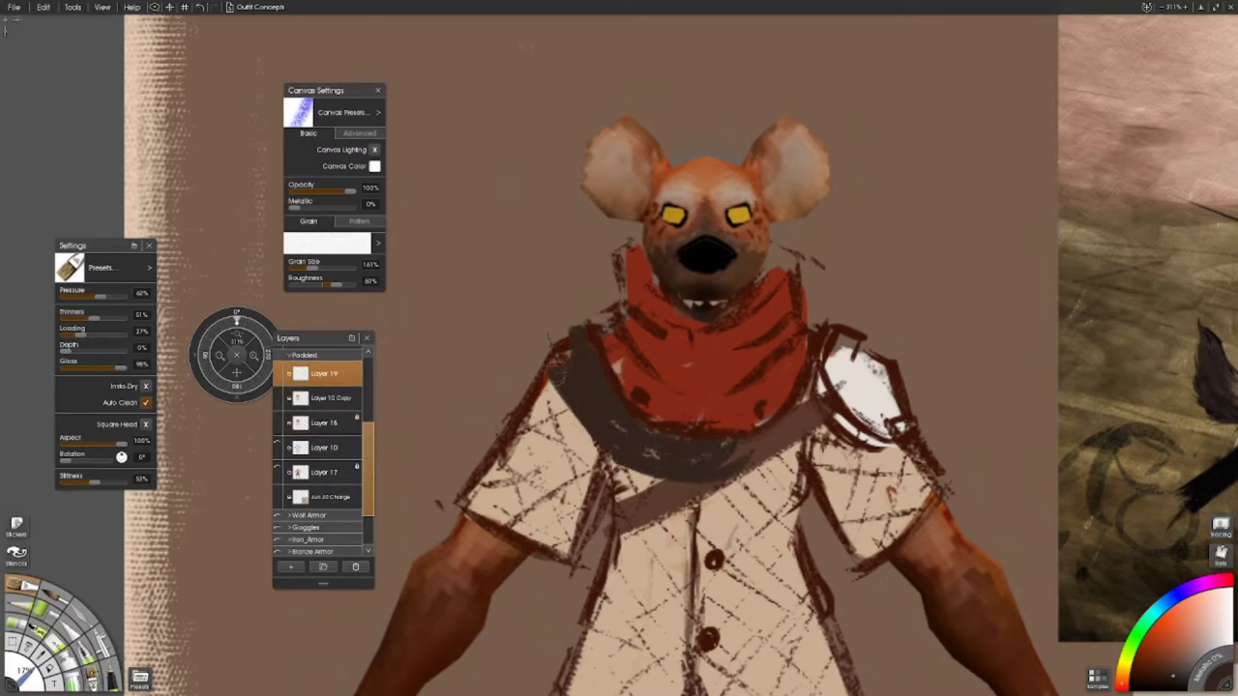
# - Clear the dark grey collar from Layer 19
pyautogui.rightClick(361, 377)
pyautogui.click(431, 506)
pyautogui.moveTo(651, 355)
pyautogui.mouseDown()
pyautogui.moveTo(604, 380)
pyautogui.moveTo(595, 362)
pyautogui.moveTo(619, 401)
pyautogui.moveTo(599, 379)
pyautogui.mouseUp()
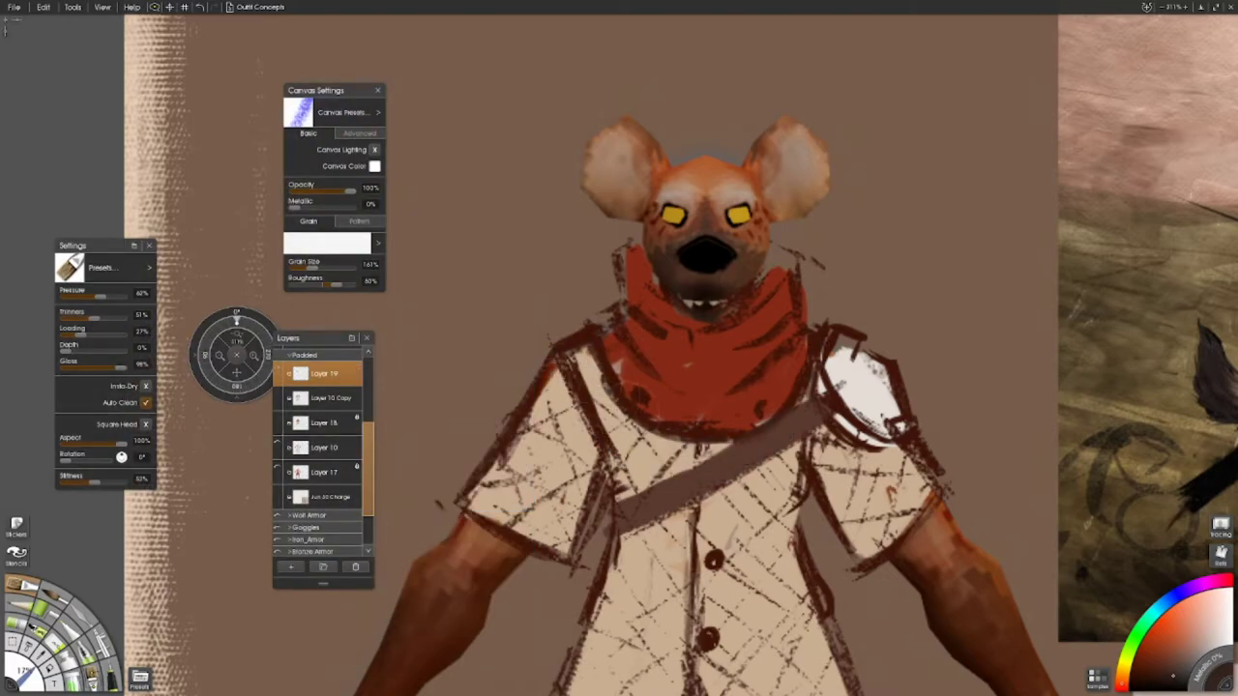
# - Try dark grey mail shading over both upper sleeves of the coat on Layer 19
pyautogui.scroll(-3, 619, 386)
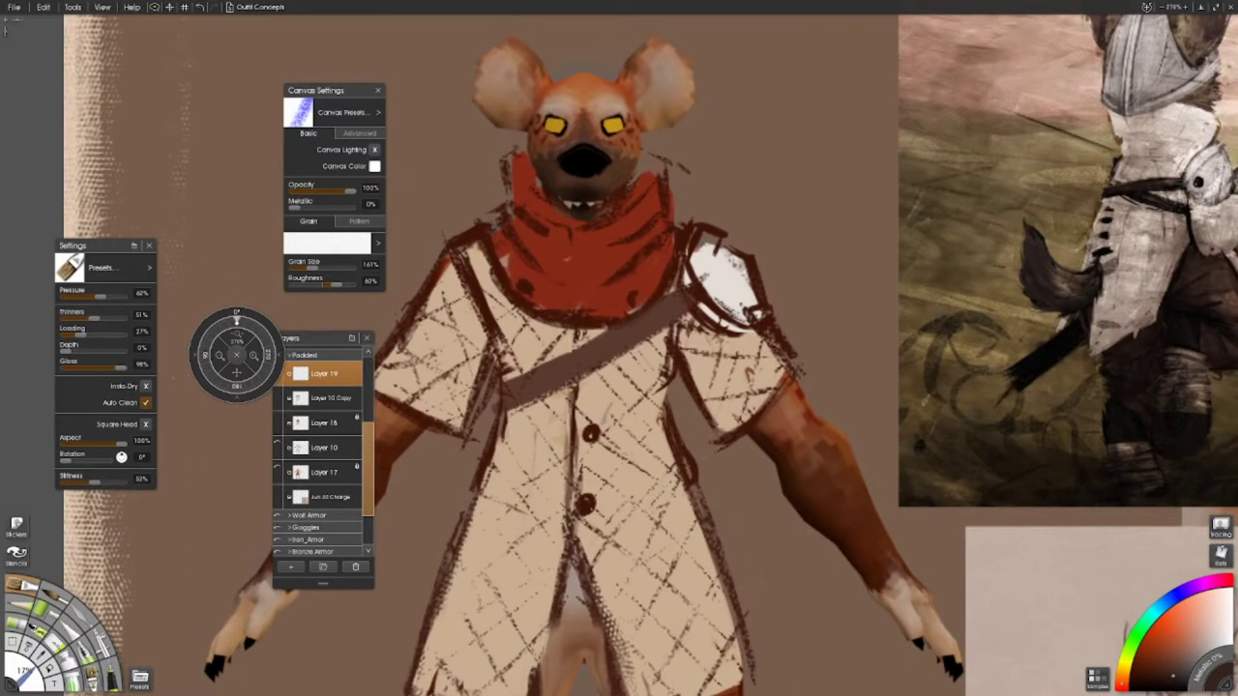
pyautogui.scroll(2, 619, 387)
pyautogui.moveTo(764, 334)
pyautogui.mouseDown()
pyautogui.moveTo(689, 324)
pyautogui.moveTo(759, 359)
pyautogui.moveTo(691, 319)
pyautogui.moveTo(687, 356)
pyautogui.mouseUp()
pyautogui.moveTo(580, 387); pyautogui.dragTo(687, 453)
pyautogui.moveTo(493, 416)
pyautogui.mouseDown()
pyautogui.moveTo(541, 450)
pyautogui.moveTo(556, 329)
pyautogui.moveTo(522, 435)
pyautogui.moveTo(538, 441)
pyautogui.mouseUp()
pyautogui.moveTo(556, 353); pyautogui.dragTo(512, 437)
pyautogui.moveTo(520, 393); pyautogui.dragTo(488, 436)
pyautogui.moveTo(566, 368)
pyautogui.mouseDown()
pyautogui.moveTo(503, 415)
pyautogui.moveTo(528, 445)
pyautogui.mouseUp()
pyautogui.moveTo(870, 404); pyautogui.dragTo(832, 443)
pyautogui.moveTo(793, 379); pyautogui.dragTo(806, 408)
pyautogui.moveTo(837, 414); pyautogui.dragTo(855, 439)
pyautogui.moveTo(861, 387)
pyautogui.mouseDown()
pyautogui.moveTo(800, 424)
pyautogui.moveTo(624, 464)
pyautogui.moveTo(631, 475)
pyautogui.mouseUp()
# - Delete Layer 19 with the grey sleeve shading
pyautogui.scroll(-2, 324, 445)
pyautogui.moveTo(486, 415); pyautogui.dragTo(447, 96)
pyautogui.scroll(-3, 447, 96)
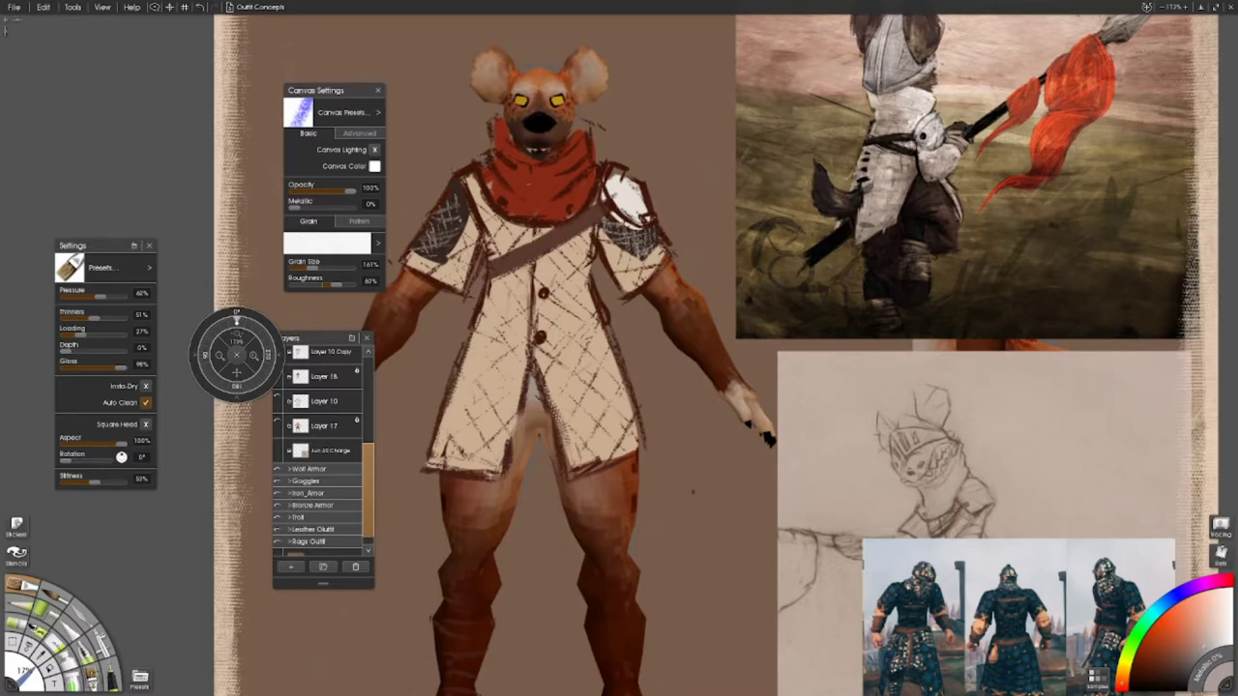
pyautogui.scroll(5, 322, 445)
pyautogui.click(329, 478)
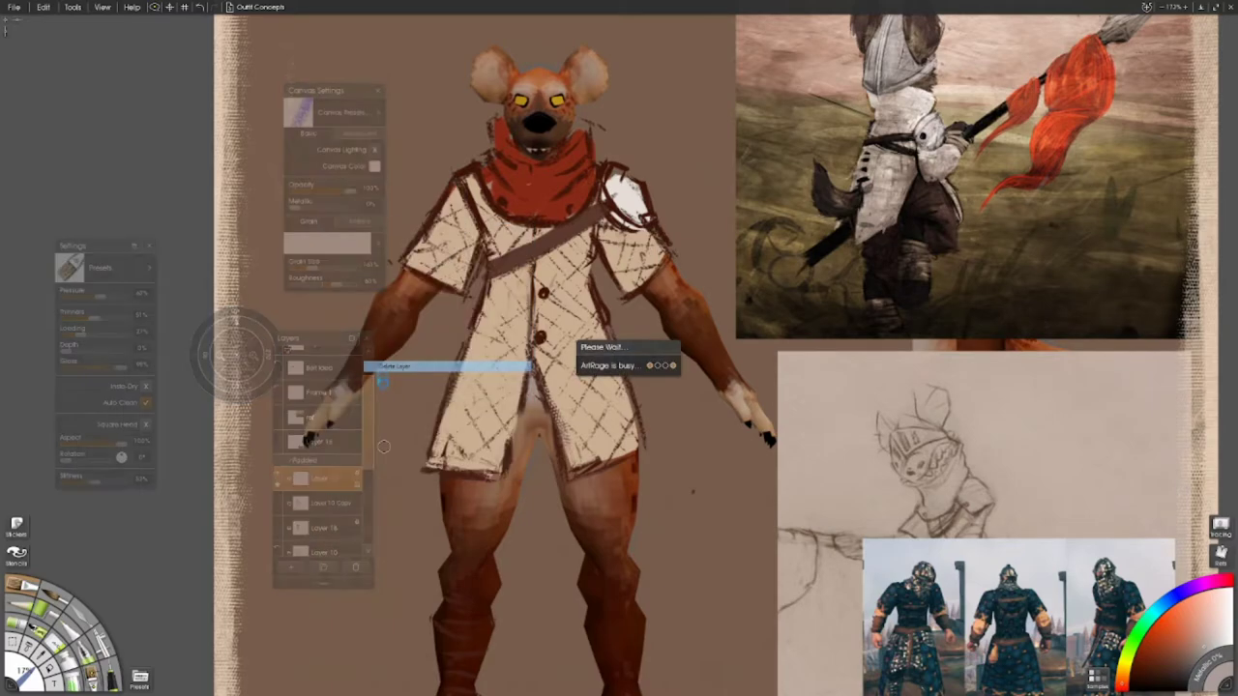
# - Try a row of dark red crosses along both sides of the coat's hem on Layer 10 Copy
pyautogui.click(21, 666)
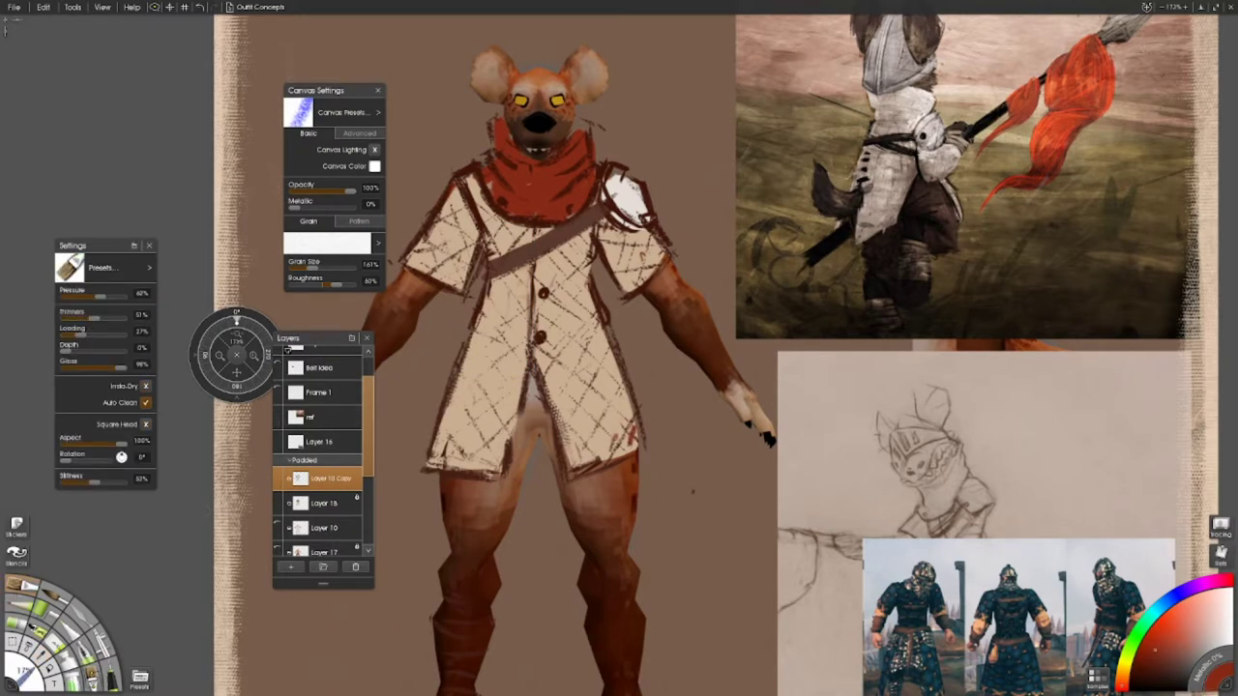
pyautogui.moveTo(582, 438); pyautogui.dragTo(599, 459)
pyautogui.moveTo(600, 438); pyautogui.dragTo(582, 458)
pyautogui.moveTo(483, 454); pyautogui.dragTo(485, 466)
pyautogui.moveTo(459, 448); pyautogui.dragTo(471, 463)
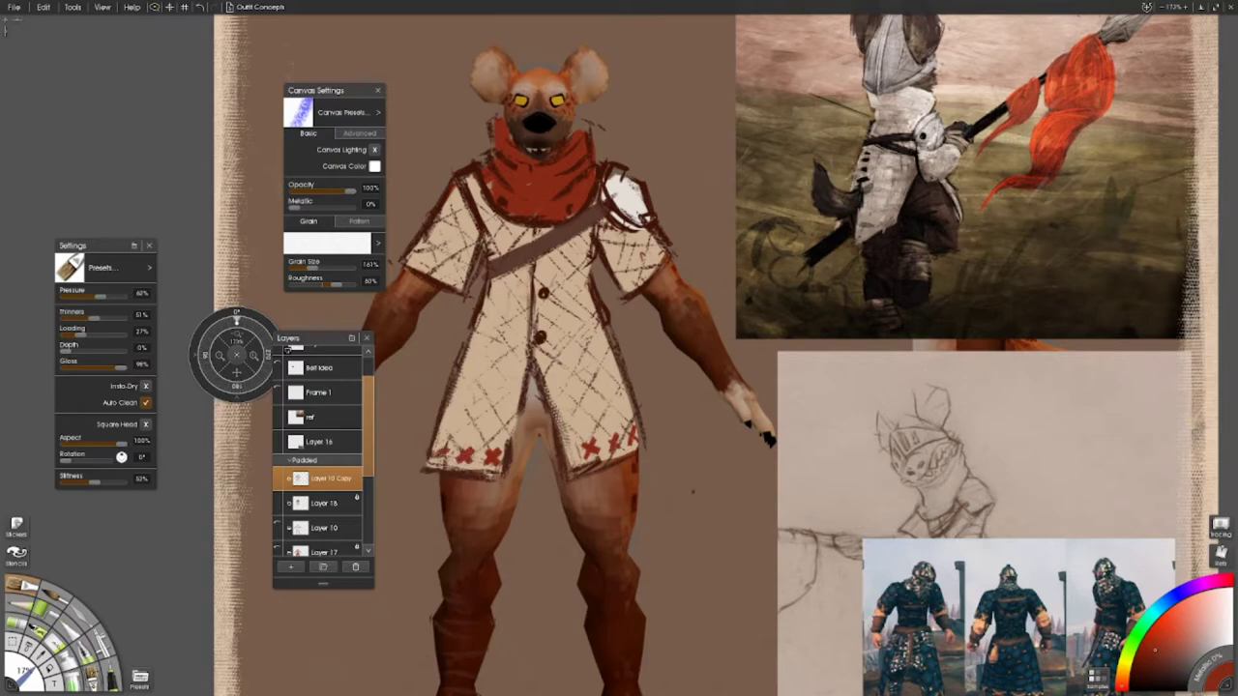
# - Undo the dark red crosses along the coat's hem
pyautogui.scroll(-5, 442, 452)
pyautogui.scroll(4, 413, 548)
pyautogui.hotkey('ctrl', 'z')
pyautogui.hotkey('ctrl', 'z')
pyautogui.hotkey('ctrl', 'z')
pyautogui.hotkey('ctrl', 'z')
pyautogui.hotkey('ctrl', 'z')
pyautogui.hotkey('ctrl', 'z')
# - Try a single dark red band along the coat's hem on Layer 10 Copy and undo it
pyautogui.moveTo(721, 412); pyautogui.dragTo(554, 419)
pyautogui.hotkey('ctrl', 'z')
pyautogui.hotkey('ctrl', 'z')
pyautogui.hotkey('ctrl', 'z')
pyautogui.moveTo(720, 394); pyautogui.dragTo(665, 418)
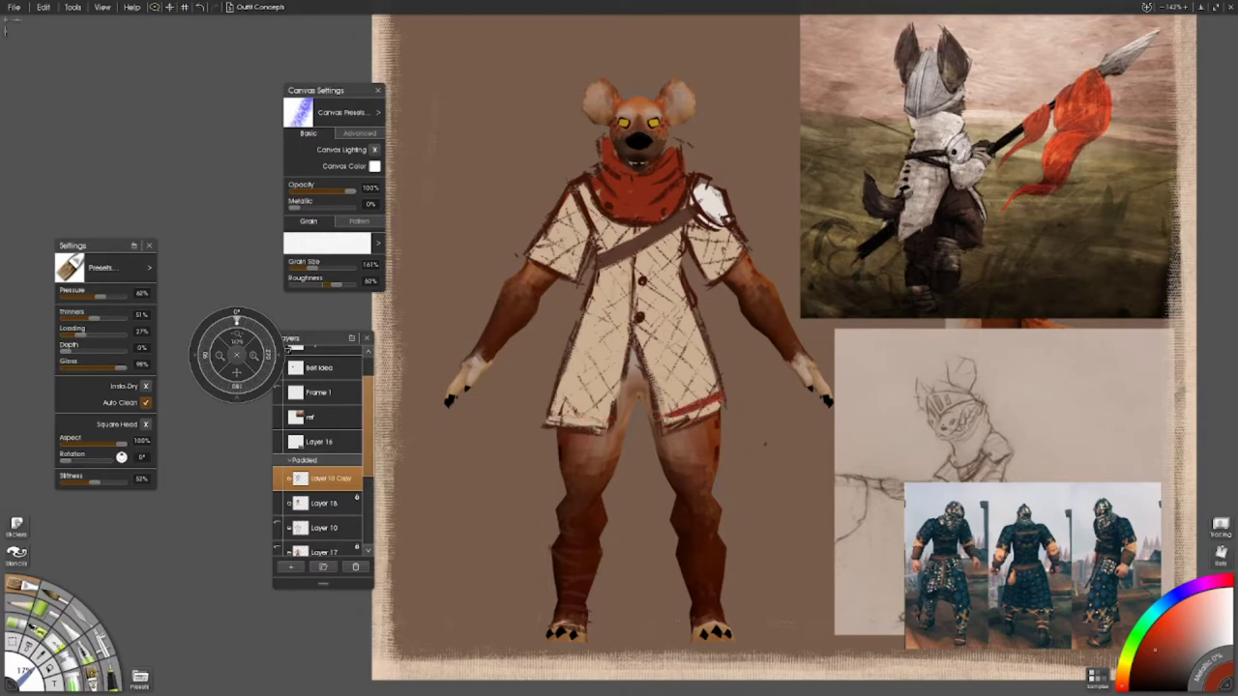
pyautogui.hotkey('ctrl', 'z')
# - Try two dark red stripes across one side of the coat's hem on Layer 18 and undo them
pyautogui.click(324, 503)
pyautogui.moveTo(720, 414); pyautogui.dragTo(661, 417)
pyautogui.moveTo(718, 389); pyautogui.dragTo(660, 391)
pyautogui.moveTo(566, 313); pyautogui.dragTo(610, 405)
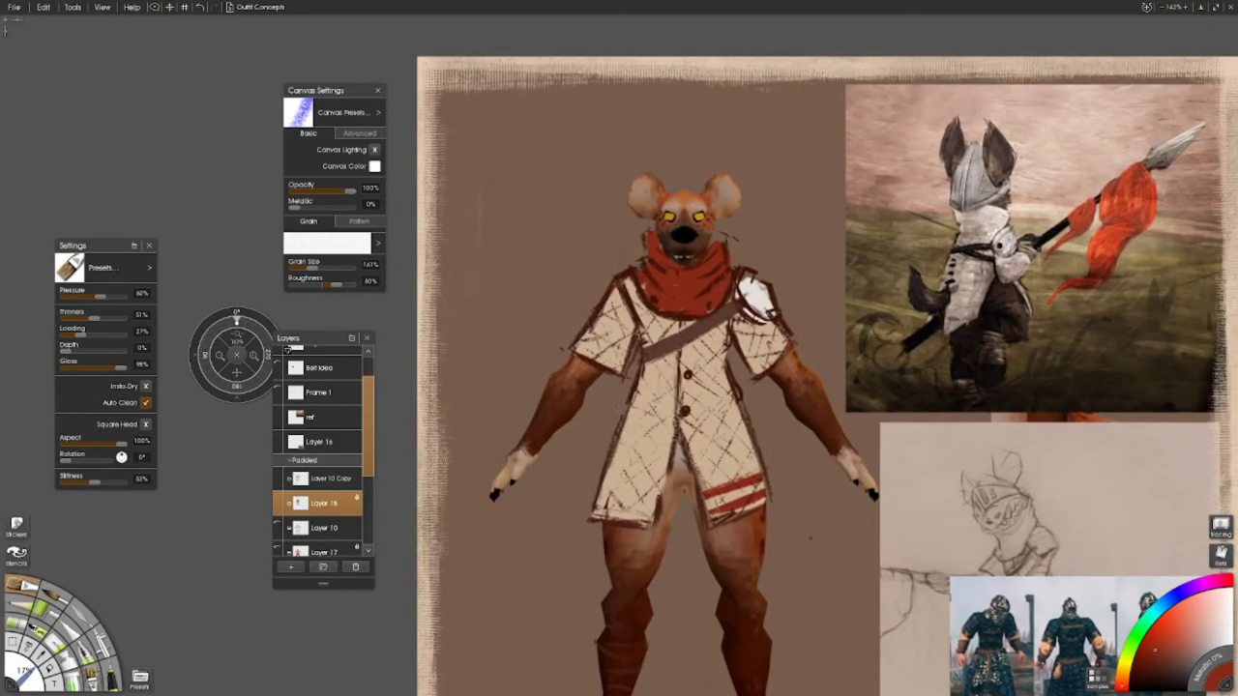
pyautogui.hotkey('ctrl', 'z')
pyautogui.hotkey('ctrl', 'z')
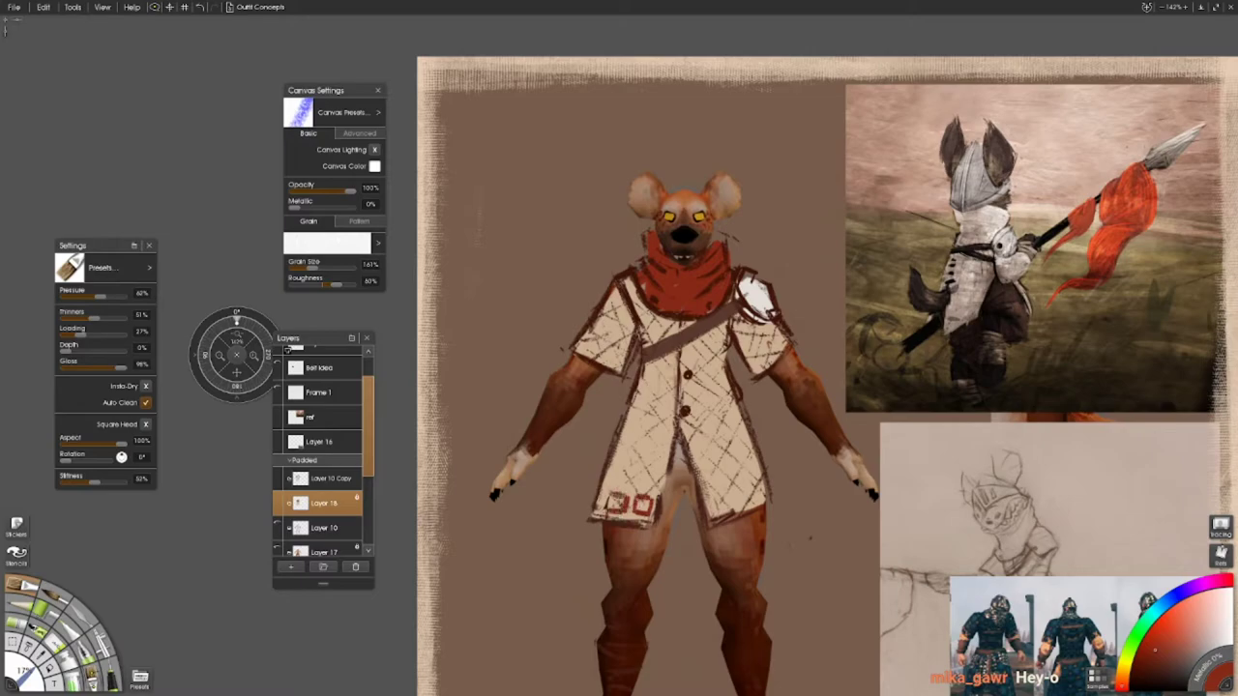
# - Paint a dark red square key pattern with border lines along the coat's hem and both sleeve cuffs on Layer 18
pyautogui.moveTo(727, 497); pyautogui.dragTo(729, 510)
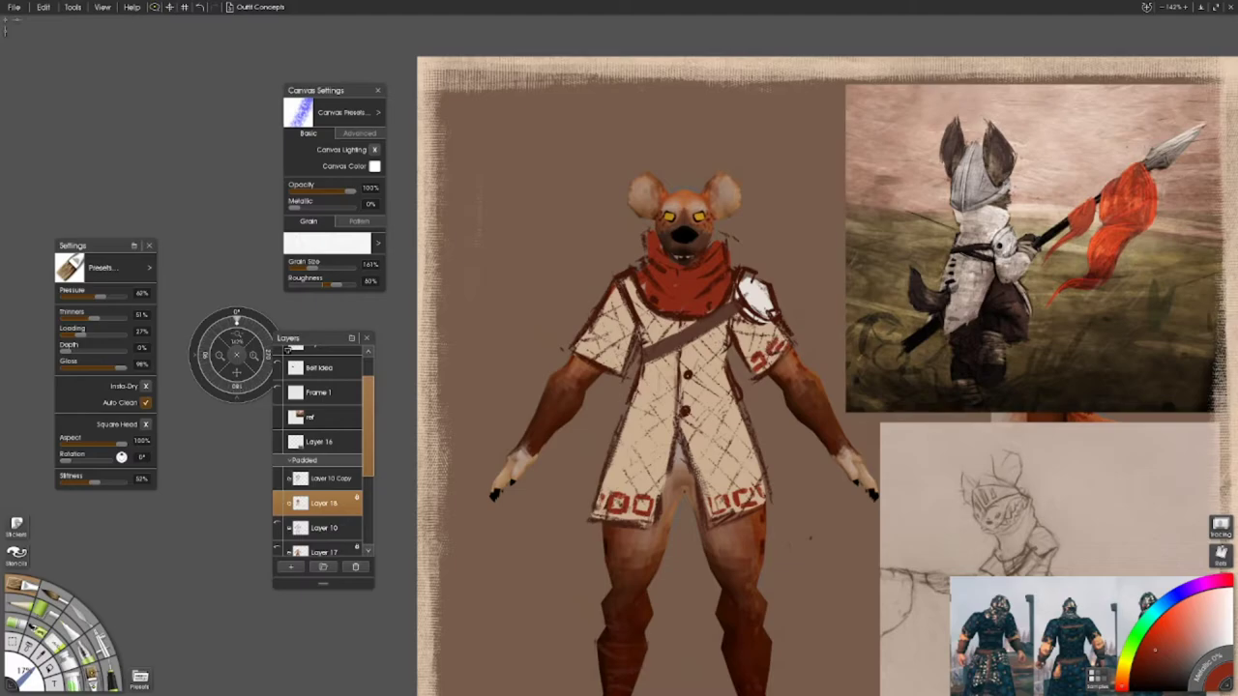
pyautogui.moveTo(580, 338)
pyautogui.mouseDown()
pyautogui.moveTo(626, 334)
pyautogui.moveTo(621, 368)
pyautogui.mouseUp()
pyautogui.moveTo(592, 516); pyautogui.dragTo(648, 522)
pyautogui.moveTo(714, 480)
pyautogui.mouseDown()
pyautogui.moveTo(760, 509)
pyautogui.moveTo(764, 478)
pyautogui.mouseUp()
pyautogui.moveTo(603, 489); pyautogui.dragTo(665, 484)
pyautogui.moveTo(749, 352); pyautogui.dragTo(780, 323)
# - Paint a dark red trim down the coat's front opening on Layer 18
pyautogui.moveTo(695, 425)
pyautogui.mouseDown()
pyautogui.moveTo(709, 517)
pyautogui.moveTo(654, 518)
pyautogui.mouseUp()
pyautogui.moveTo(681, 358); pyautogui.dragTo(662, 483)
pyautogui.moveTo(678, 403); pyautogui.dragTo(686, 321)
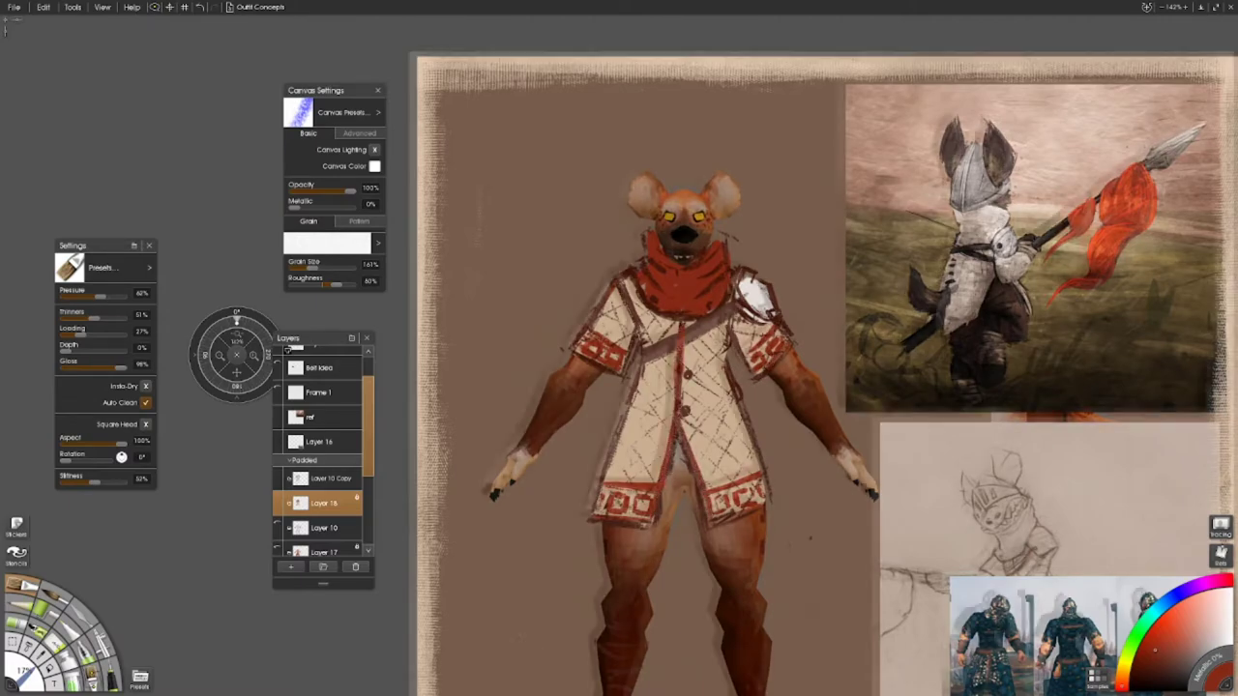
pyautogui.moveTo(511, 632); pyautogui.dragTo(434, 626)
pyautogui.scroll(-3, 726, 387)
pyautogui.scroll(1, 726, 387)
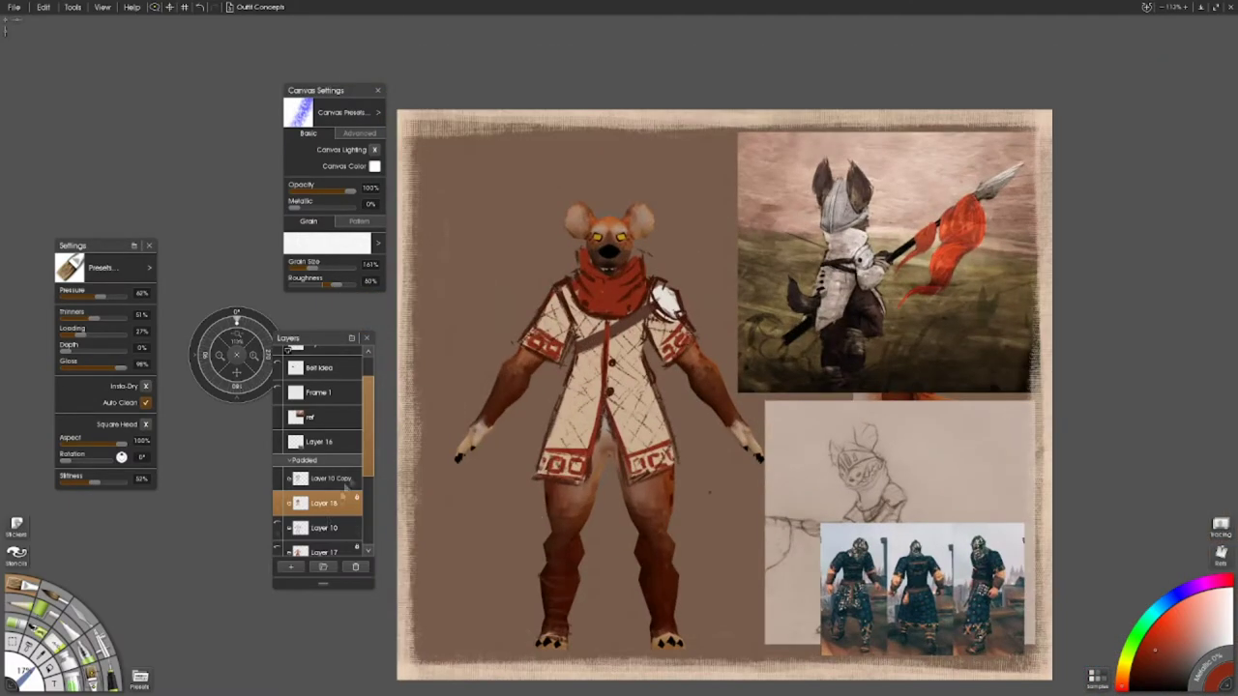
# - Show Layer 10 and Layer 17 again and paint dark red horizontal stripes on both knee pads on Layer 17
pyautogui.scroll(-2, 319, 445)
pyautogui.click(282, 492)
pyautogui.click(311, 484)
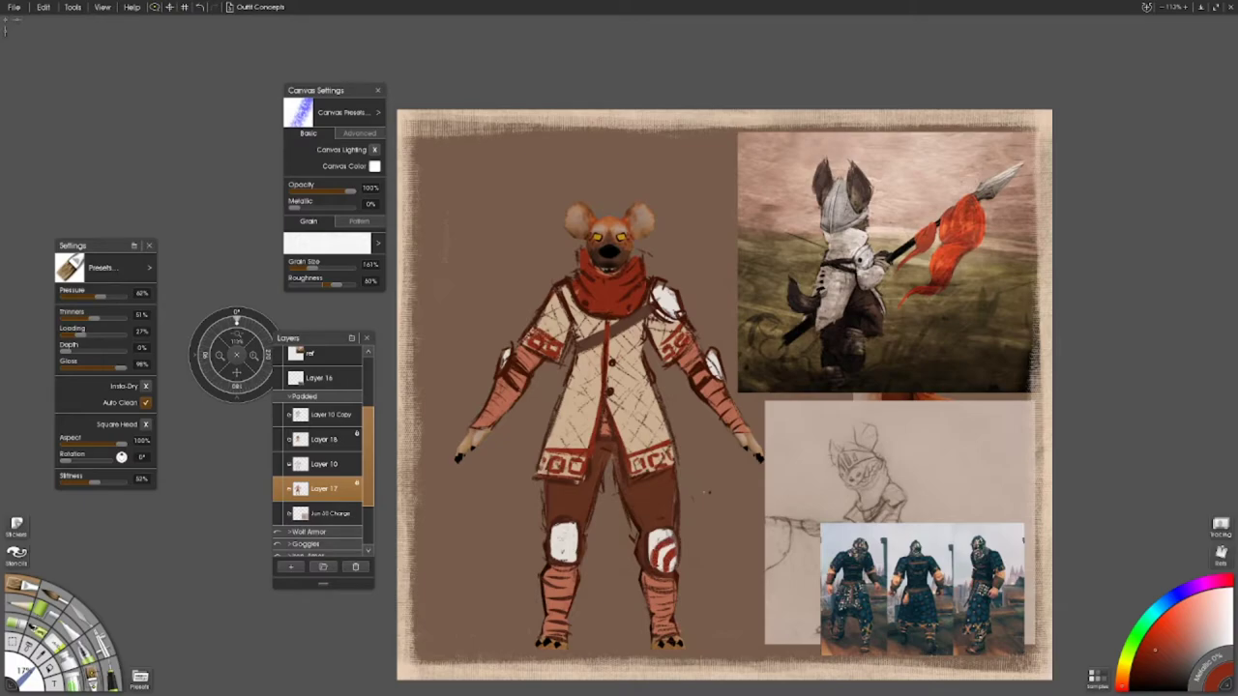
pyautogui.moveTo(552, 565)
pyautogui.mouseDown()
pyautogui.moveTo(571, 533)
pyautogui.moveTo(593, 584)
pyautogui.mouseUp()
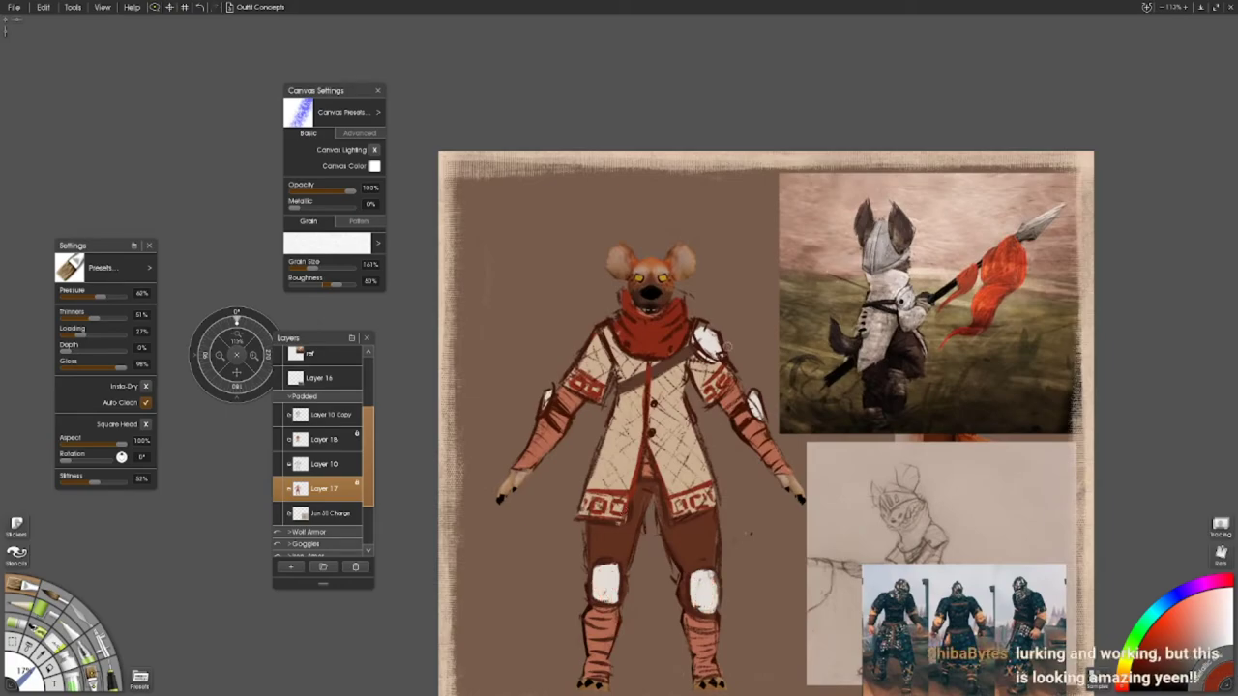
pyautogui.moveTo(592, 577); pyautogui.dragTo(617, 574)
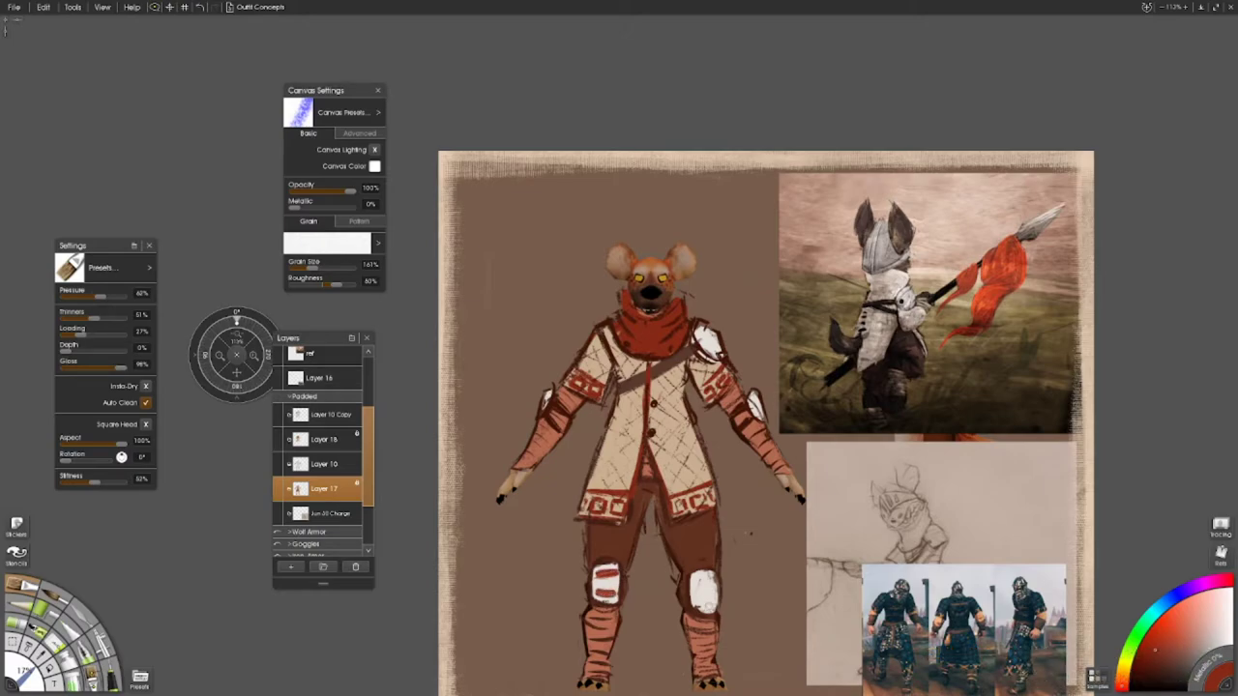
# - Paint dark red concentric arcs on the white shoulder pad on Layer 18
pyautogui.click(324, 439)
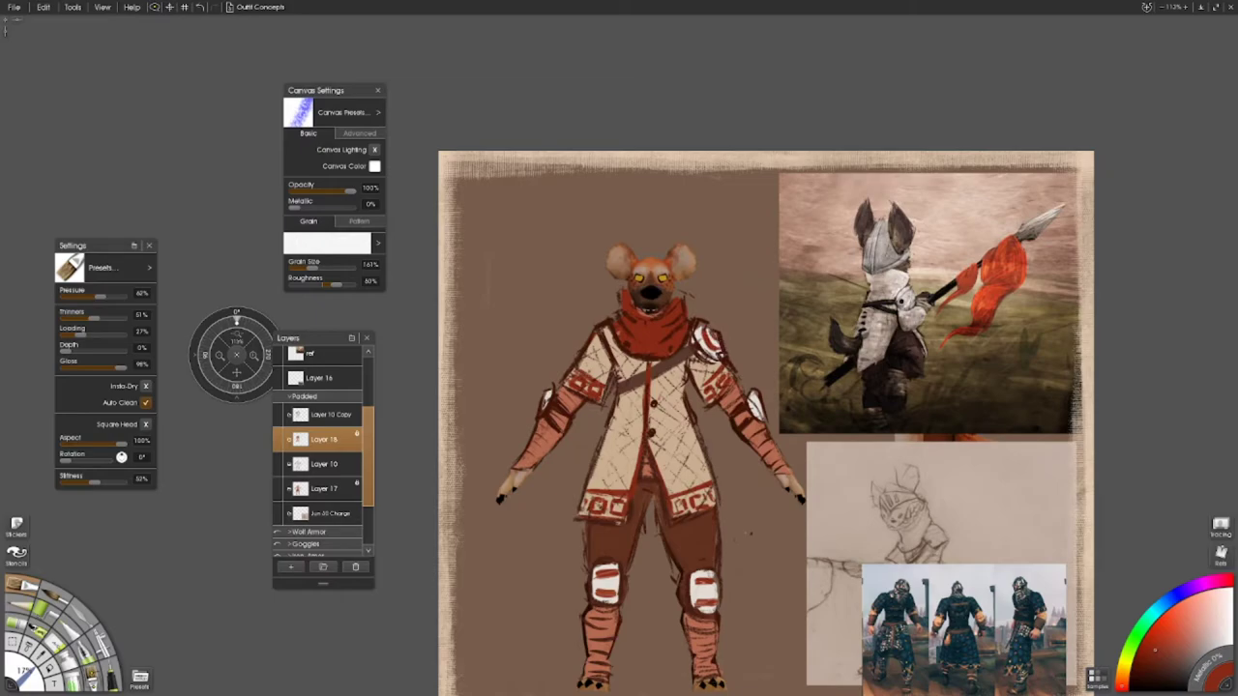
pyautogui.scroll(-1, 766, 424)
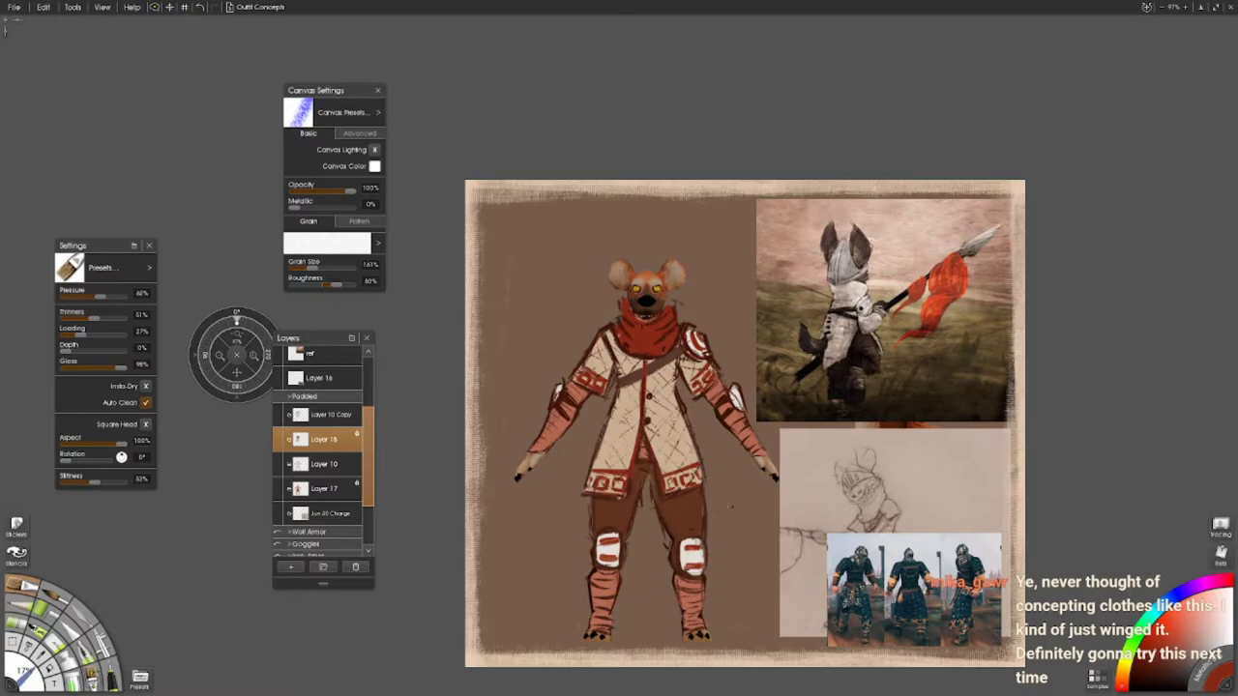
pyautogui.moveTo(745, 424); pyautogui.dragTo(675, 387)
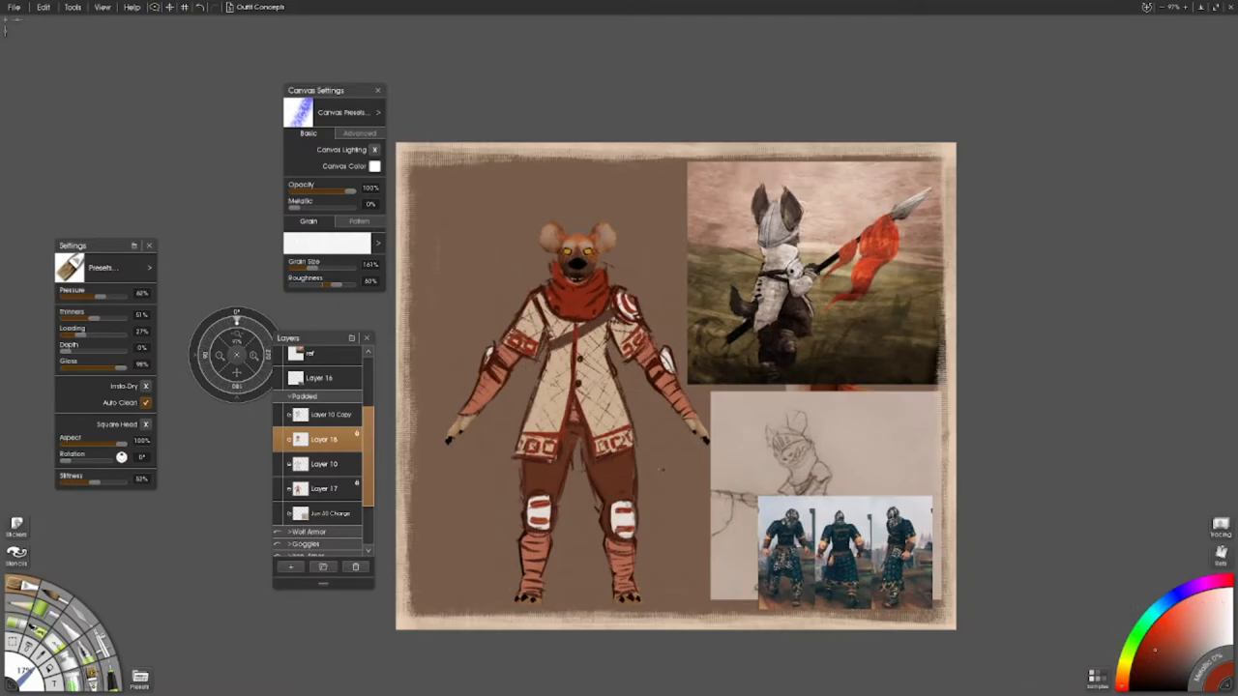
# - Hide the reference images, Layer 16 and the layer below Layer 17 to clear the space around the side-view figure
pyautogui.click(289, 397)
pyautogui.click(277, 452)
pyautogui.click(278, 427)
pyautogui.click(278, 426)
pyautogui.click(290, 496)
pyautogui.scroll(-3, 319, 454)
pyautogui.click(278, 505)
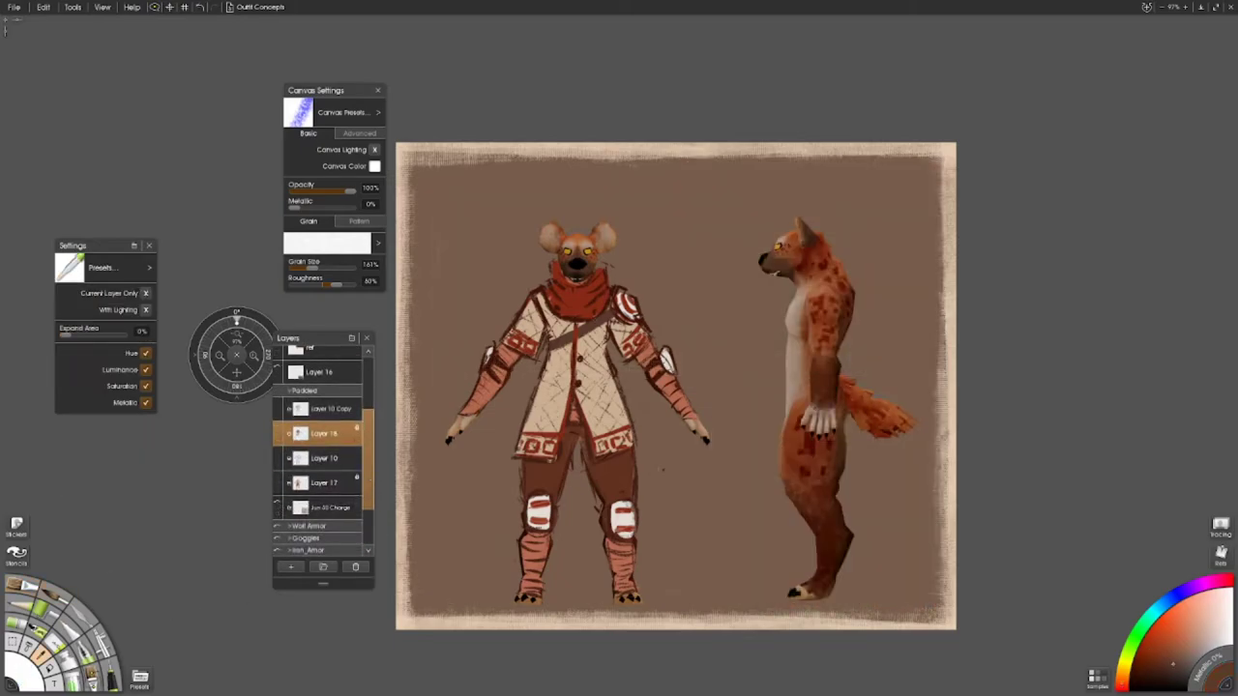
# - Recolour the chest strap a darker brown on Layer 18
pyautogui.moveTo(236, 316); pyautogui.dragTo(207, 340)
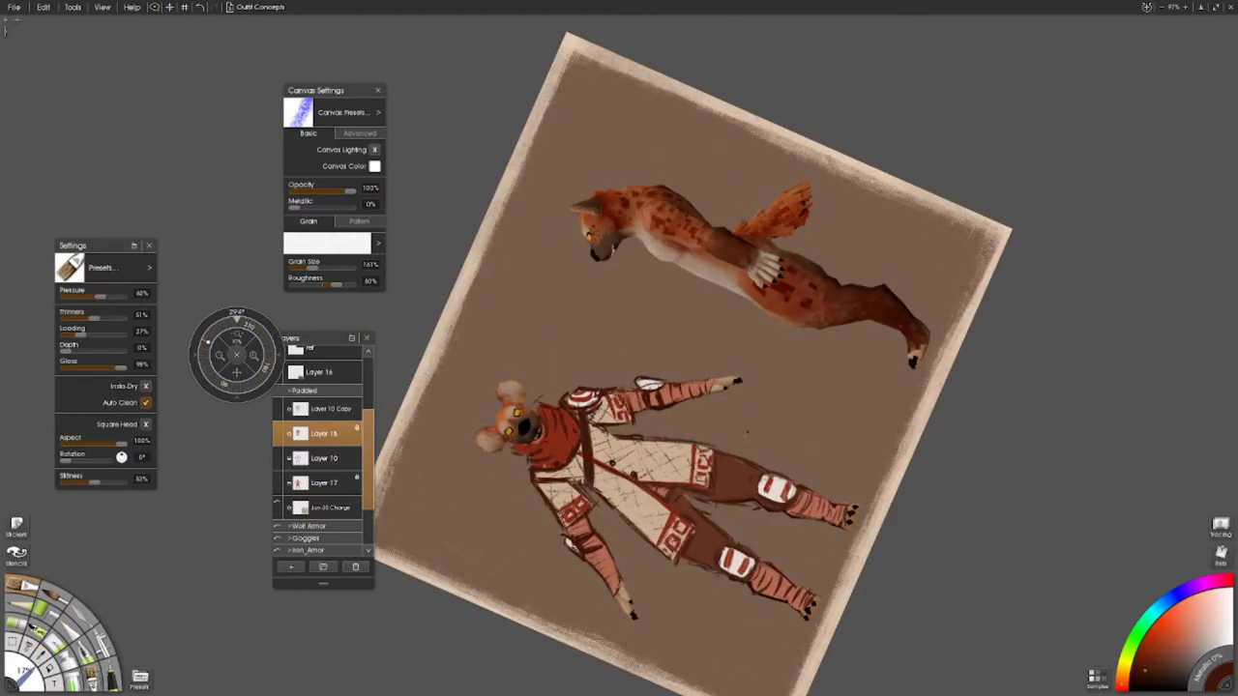
pyautogui.moveTo(207, 340); pyautogui.dragTo(236, 319)
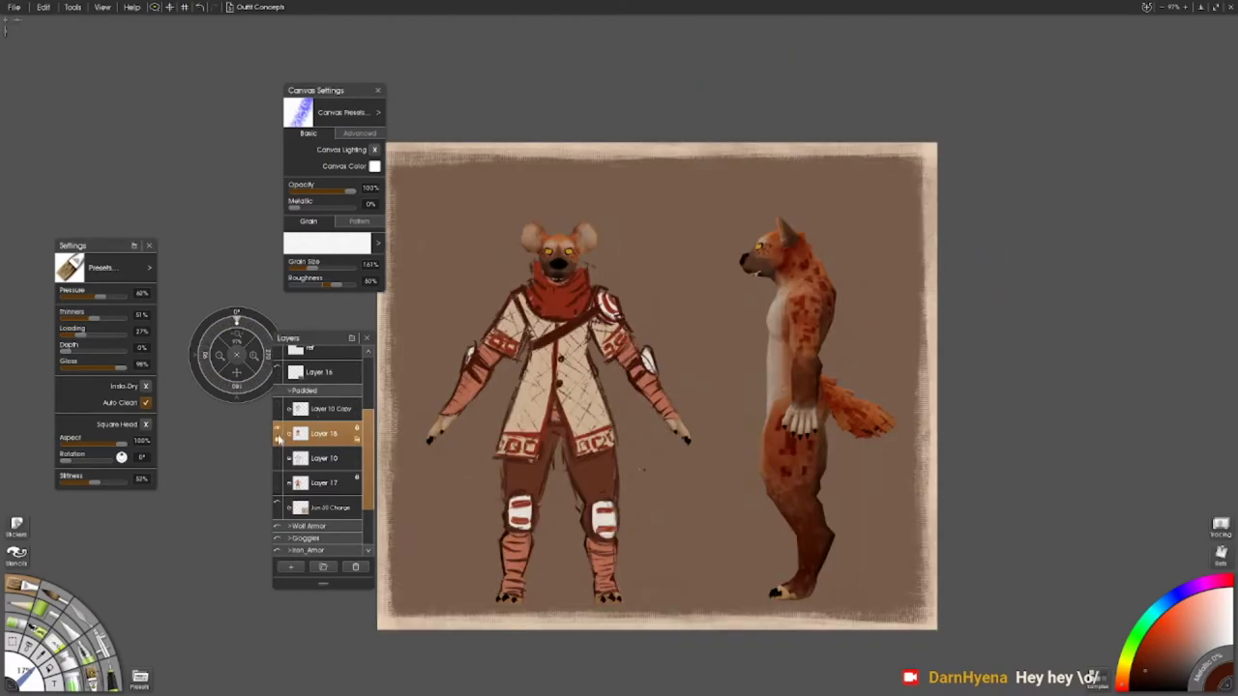
# - Hide the coat layers and paint cream square motifs down the chest and two cream bands on each thigh on Layer 17
pyautogui.click(277, 458)
pyautogui.click(306, 487)
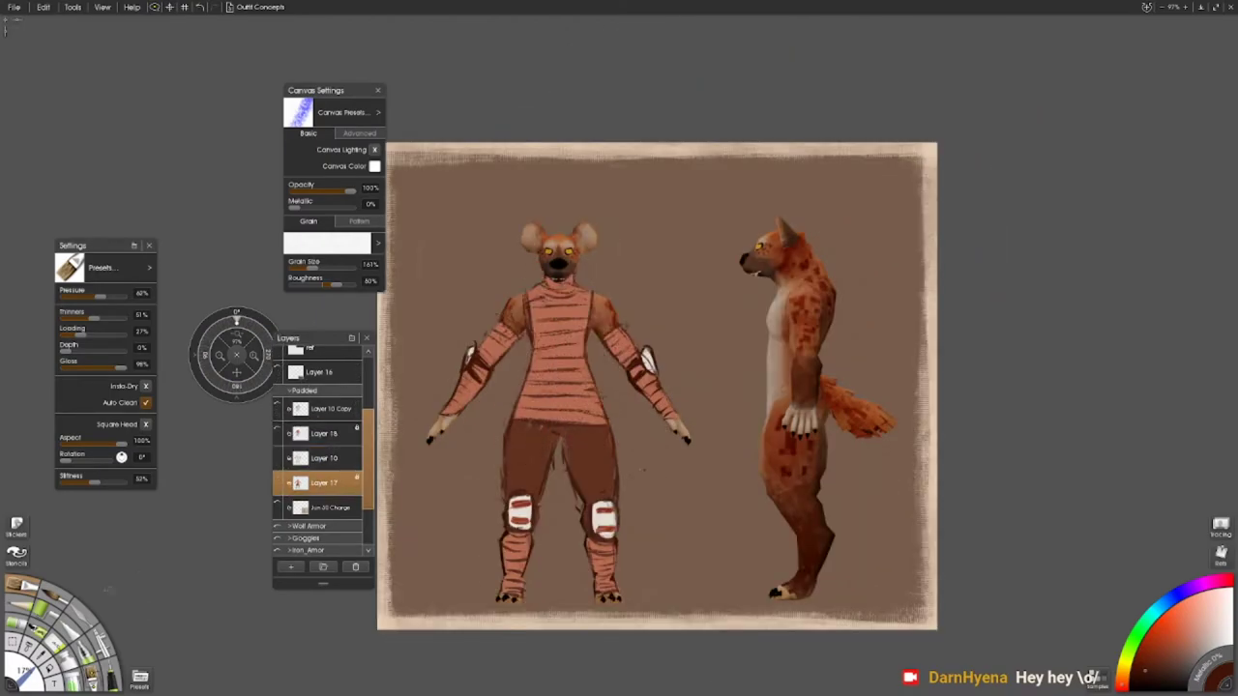
pyautogui.moveTo(1125, 682); pyautogui.dragTo(1197, 635)
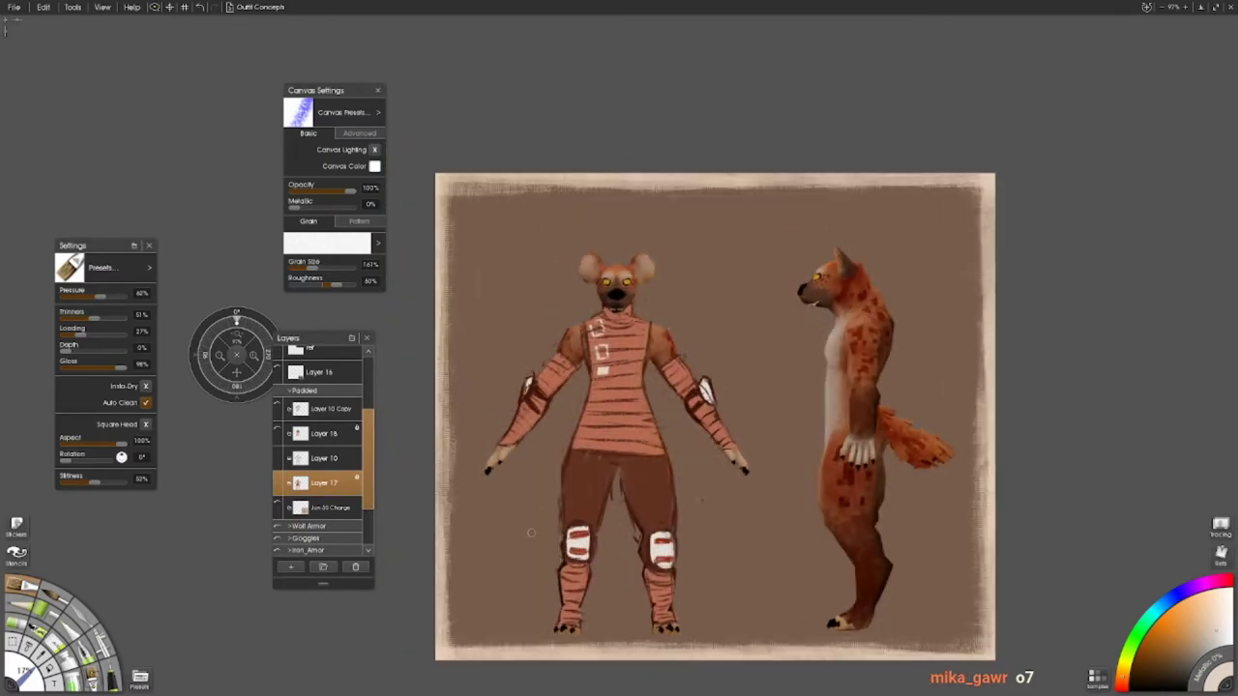
pyautogui.moveTo(646, 472); pyautogui.dragTo(667, 476)
pyautogui.moveTo(563, 501)
pyautogui.mouseDown()
pyautogui.moveTo(584, 498)
pyautogui.moveTo(582, 473)
pyautogui.mouseUp()
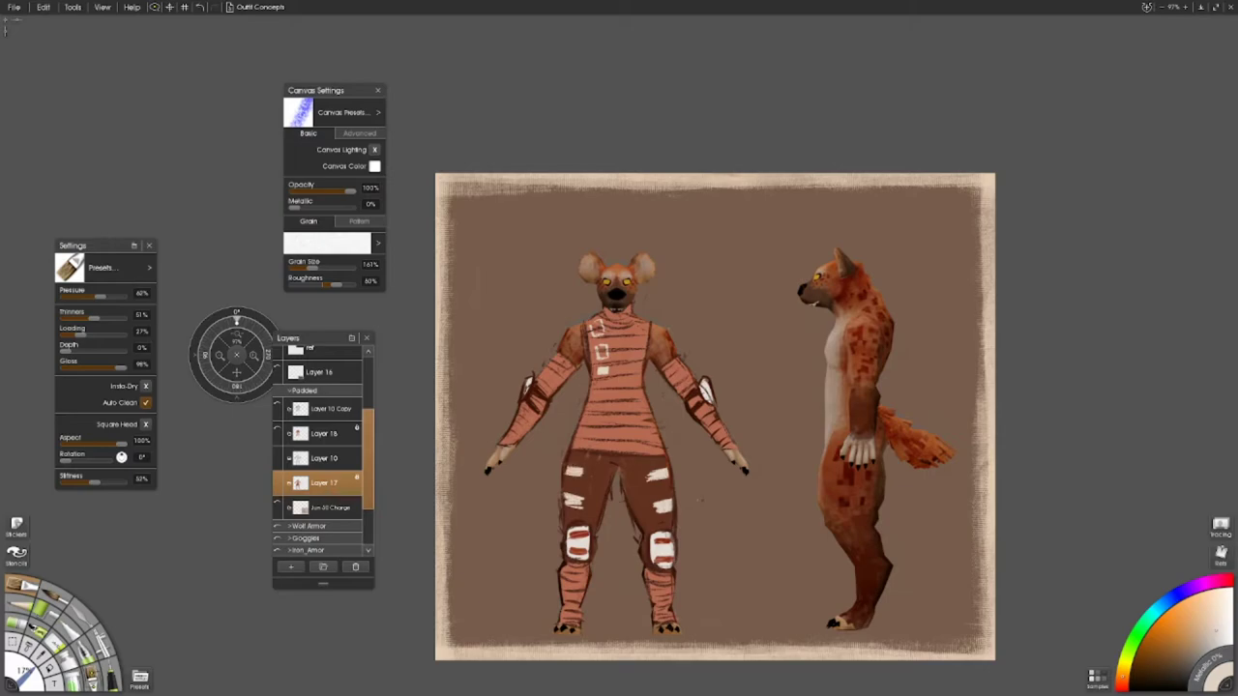
# - Rename Layer 17 as Padded_Pants and merge Layer 10 down into it
pyautogui.click(278, 409)
pyautogui.click(278, 434)
pyautogui.click(279, 409)
pyautogui.doubleClick(329, 486)
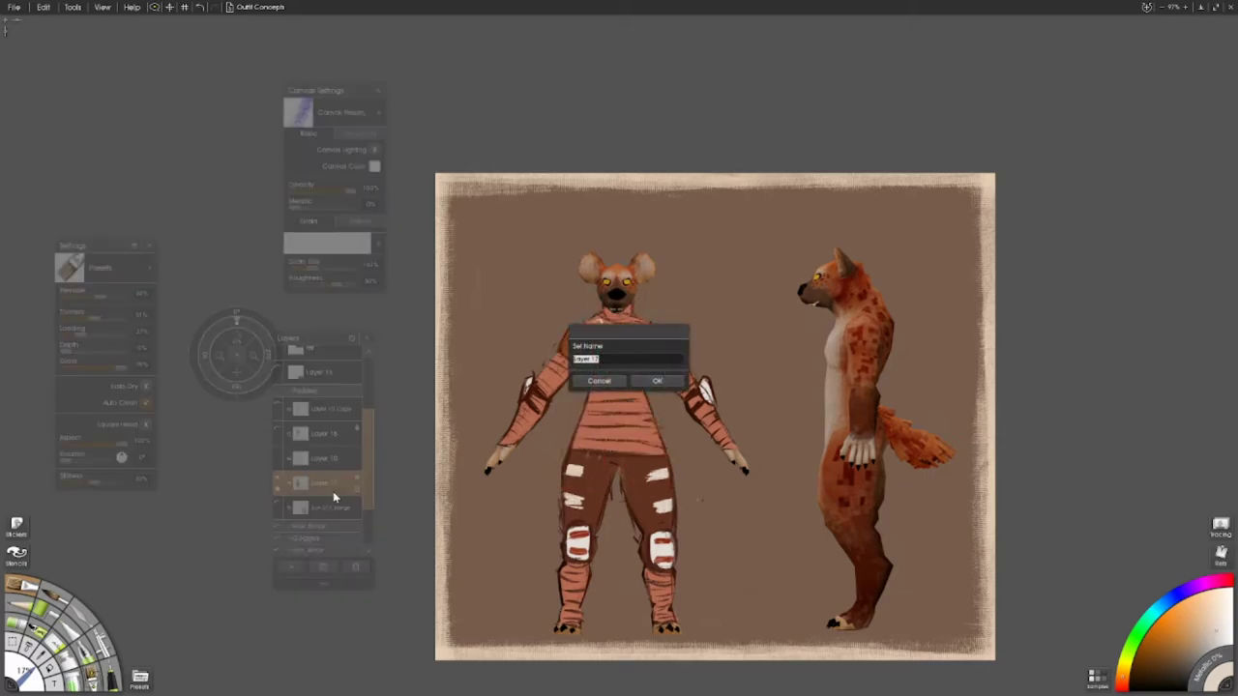
pyautogui.write('Padded_Pants')
pyautogui.press('Return')
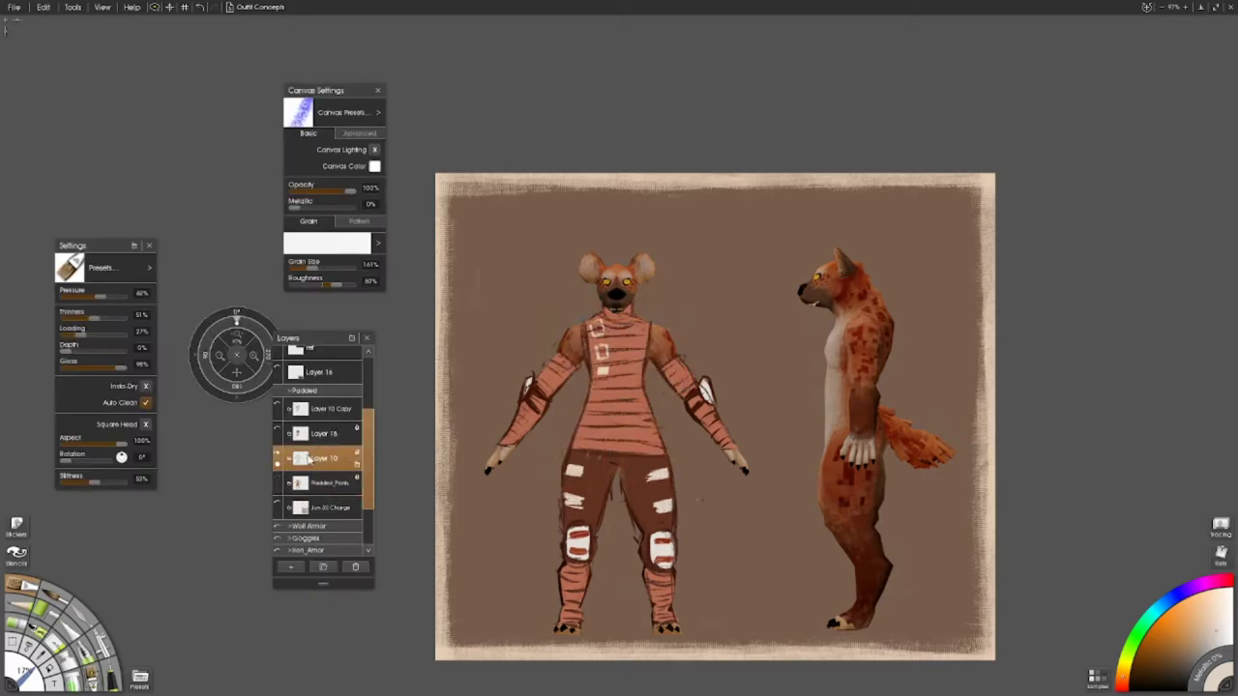
pyautogui.rightClick(358, 457)
pyautogui.click(384, 363)
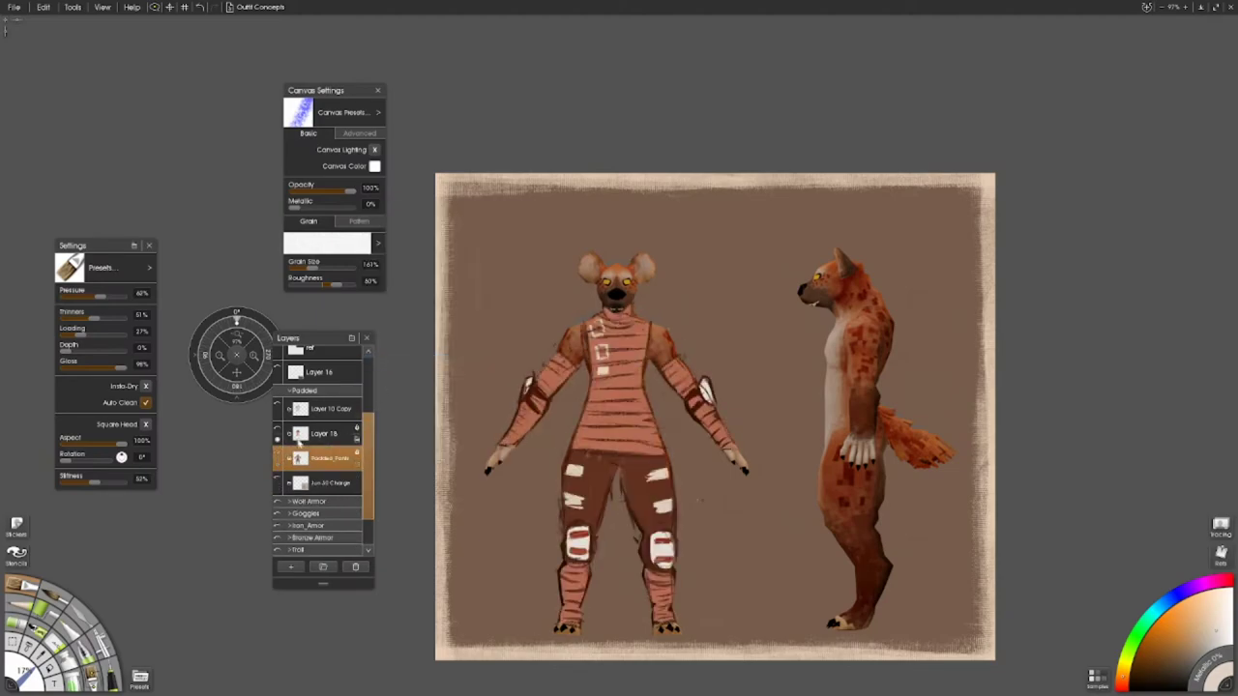
# - Rename Layer 18 as Padded_Chest, merge Layer 10 Copy down into it and hide the coat
pyautogui.click(324, 433)
pyautogui.click(278, 409)
pyautogui.doubleClick(319, 435)
pyautogui.write('Padded_Chest')
pyautogui.press('Return')
pyautogui.rightClick(358, 409)
pyautogui.click(406, 572)
pyautogui.click(278, 409)
pyautogui.click(279, 410)
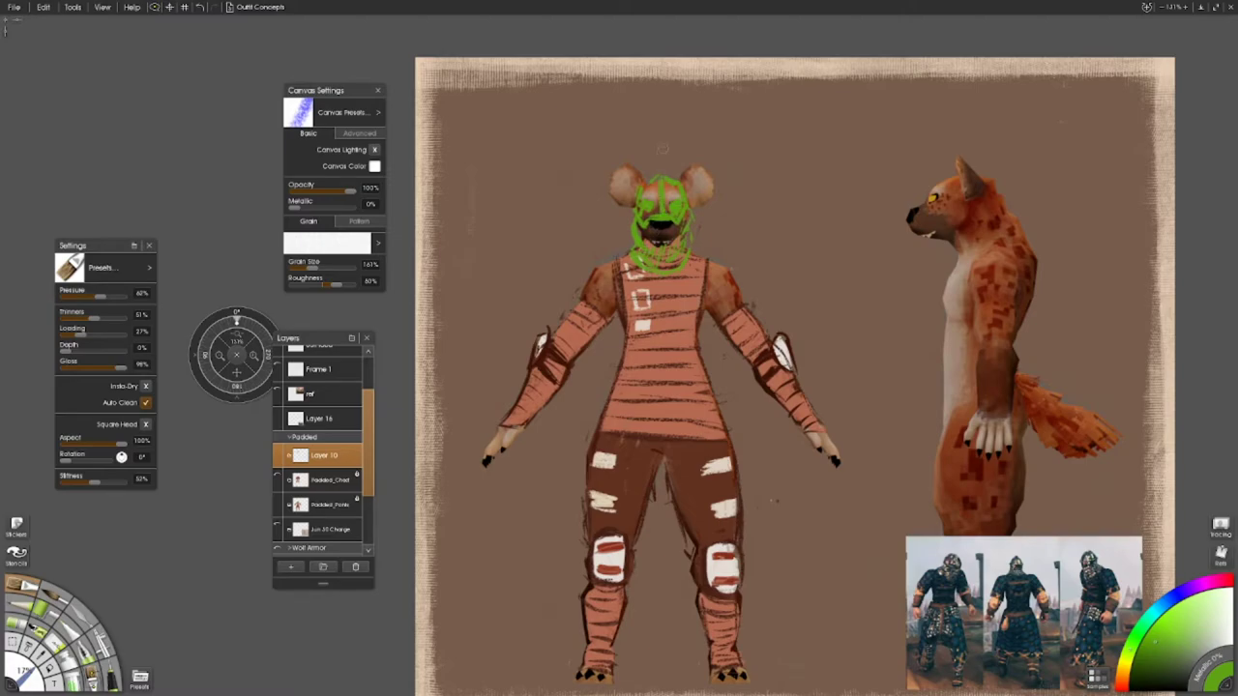
# - Sketch a green helmet on the side-view head with a filled eye patch and a pointed crest behind the ear
pyautogui.moveTo(664, 149); pyautogui.dragTo(639, 95)
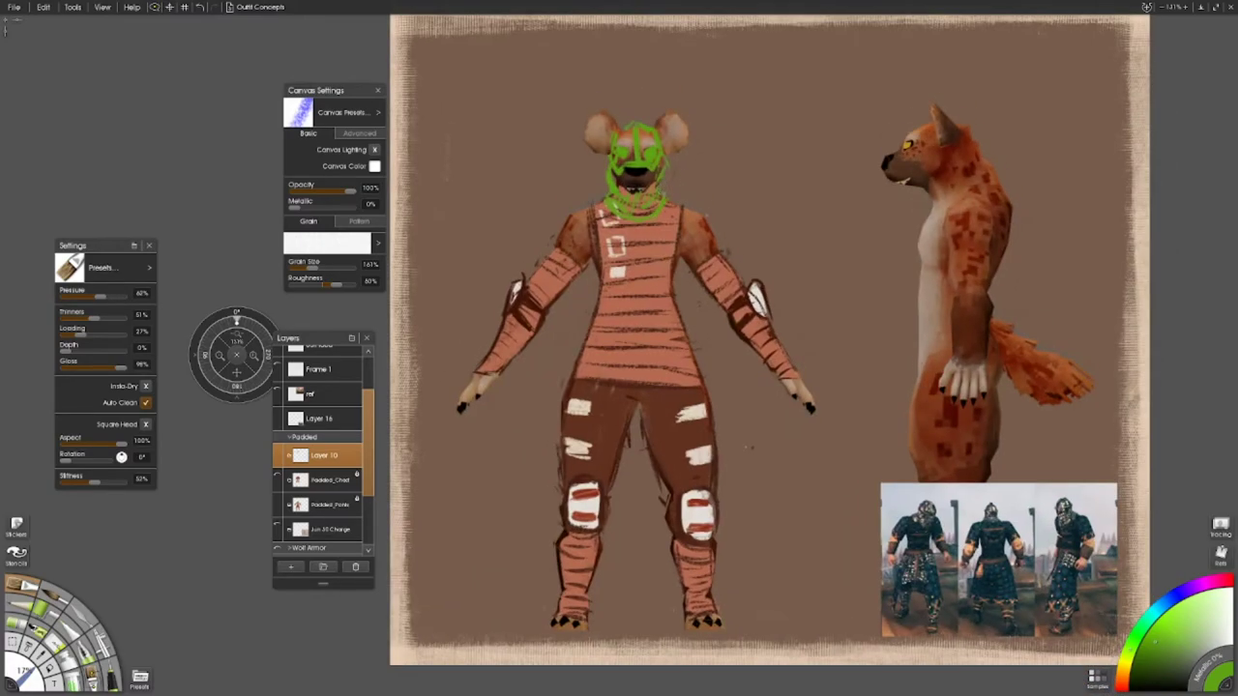
pyautogui.hotkey('ctrl', 'z')
pyautogui.moveTo(619, 291); pyautogui.dragTo(442, 397)
pyautogui.scroll(3, 619, 387)
pyautogui.moveTo(873, 440)
pyautogui.mouseDown()
pyautogui.moveTo(944, 433)
pyautogui.moveTo(948, 416)
pyautogui.mouseUp()
pyautogui.moveTo(871, 441)
pyautogui.mouseDown()
pyautogui.moveTo(940, 384)
pyautogui.moveTo(1001, 367)
pyautogui.mouseUp()
pyautogui.moveTo(903, 423)
pyautogui.mouseDown()
pyautogui.moveTo(925, 431)
pyautogui.moveTo(815, 377)
pyautogui.mouseUp()
# - Set the brush size to 15% and sketch a cross-hatched mail hood over the side figure's cheek, neck and shoulder
pyautogui.write('18')
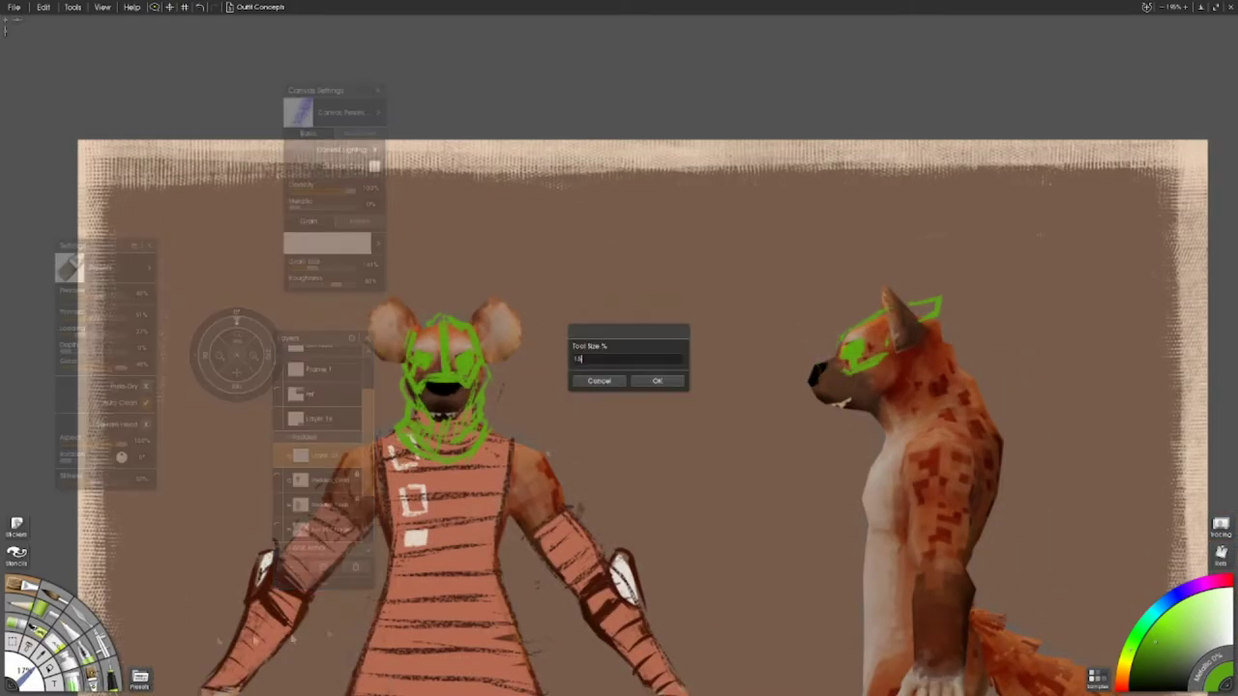
pyautogui.press('Return')
pyautogui.moveTo(847, 380); pyautogui.dragTo(864, 426)
pyautogui.moveTo(911, 371); pyautogui.dragTo(889, 405)
pyautogui.moveTo(968, 380); pyautogui.dragTo(991, 416)
pyautogui.moveTo(937, 325)
pyautogui.mouseDown()
pyautogui.moveTo(962, 362)
pyautogui.moveTo(902, 377)
pyautogui.mouseUp()
pyautogui.moveTo(899, 441)
pyautogui.mouseDown()
pyautogui.moveTo(960, 420)
pyautogui.moveTo(996, 430)
pyautogui.mouseUp()
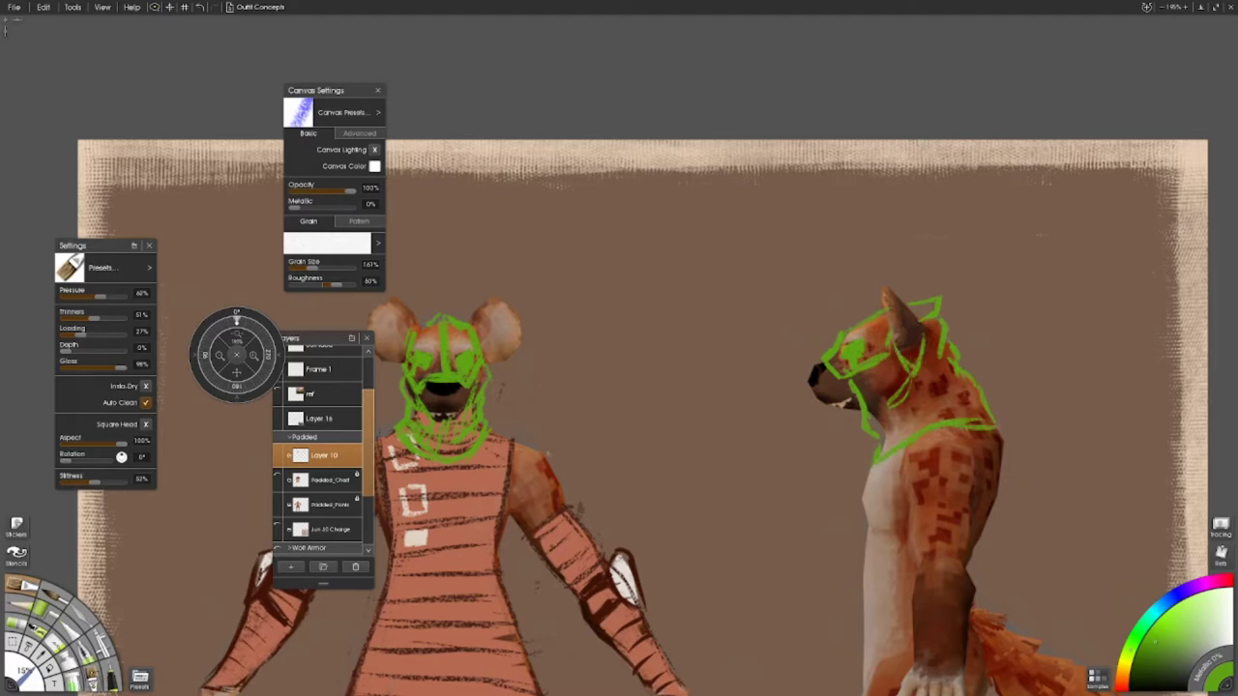
pyautogui.moveTo(943, 368)
pyautogui.mouseDown()
pyautogui.moveTo(967, 416)
pyautogui.moveTo(906, 414)
pyautogui.mouseUp()
pyautogui.moveTo(875, 358); pyautogui.dragTo(895, 401)
pyautogui.moveTo(930, 354)
pyautogui.mouseDown()
pyautogui.moveTo(977, 416)
pyautogui.moveTo(869, 425)
pyautogui.mouseUp()
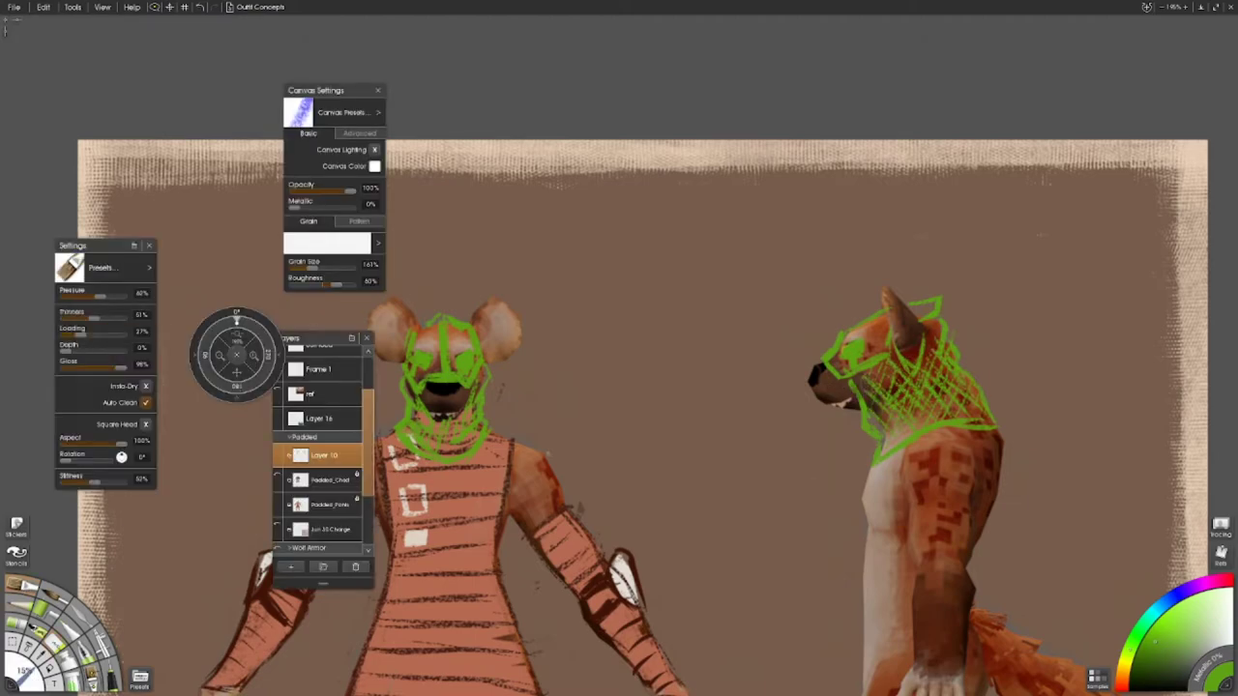
# - Try adding a pointed horn to the brow of the helmet sketch in both the side and front views
pyautogui.moveTo(866, 414)
pyautogui.mouseDown()
pyautogui.moveTo(865, 374)
pyautogui.moveTo(884, 376)
pyautogui.moveTo(759, 357)
pyautogui.moveTo(808, 379)
pyautogui.moveTo(833, 311)
pyautogui.mouseUp()
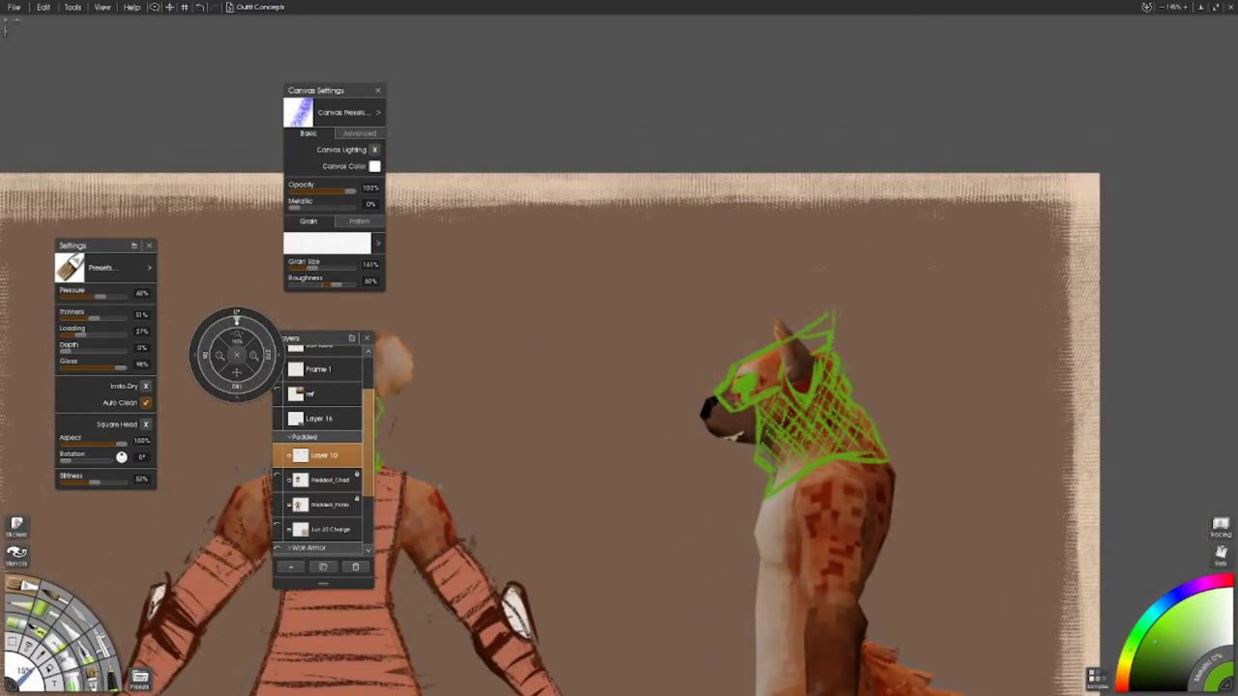
pyautogui.hotkey('ctrl', 'z')
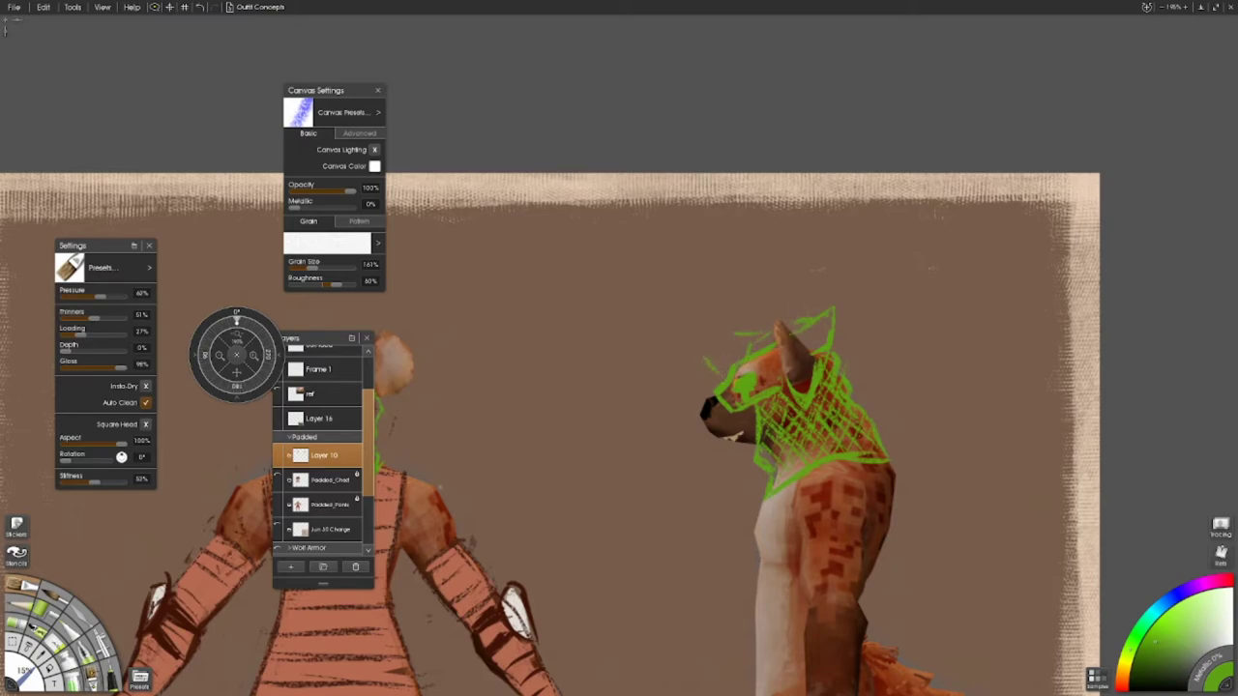
pyautogui.moveTo(710, 348); pyautogui.dragTo(707, 317)
pyautogui.moveTo(637, 378); pyautogui.dragTo(626, 352)
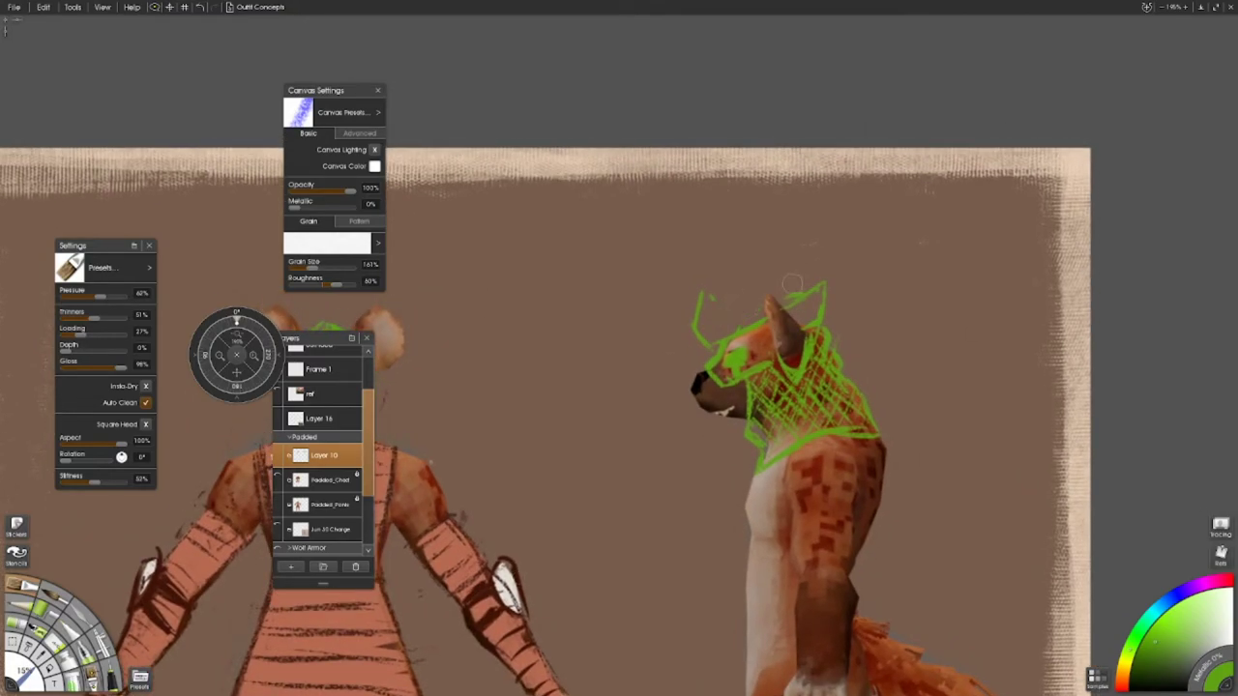
pyautogui.moveTo(703, 285); pyautogui.dragTo(724, 321)
pyautogui.moveTo(619, 386); pyautogui.dragTo(856, 429)
pyautogui.moveTo(552, 327); pyautogui.dragTo(557, 364)
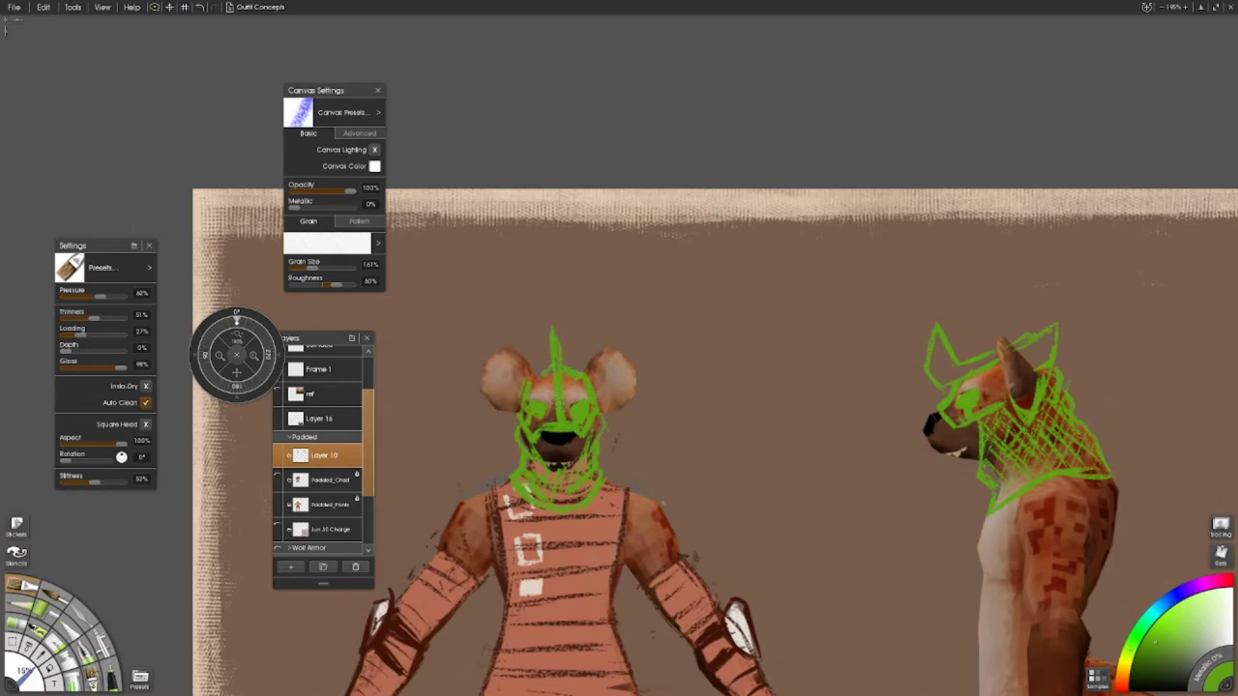
pyautogui.scroll(-5, 619, 406)
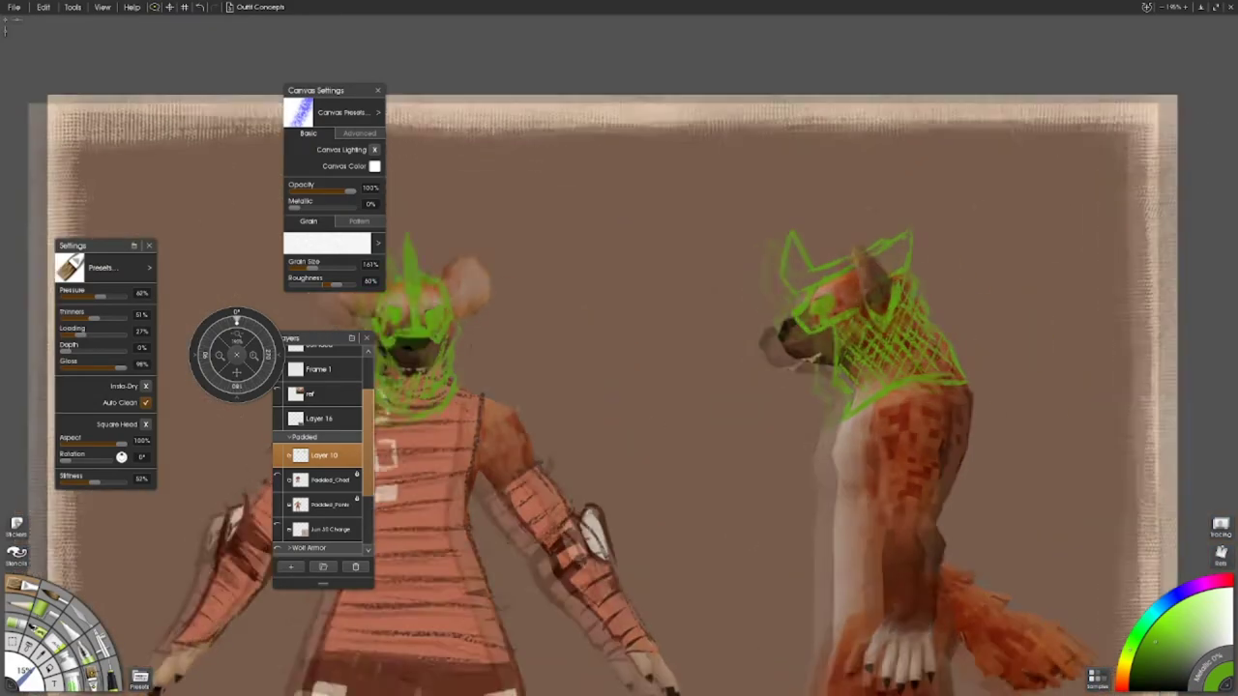
pyautogui.scroll(5, 619, 406)
# - Undo the horn strokes on both helmet sketches
pyautogui.hotkey('ctrl', 'z')
pyautogui.hotkey('ctrl', 'z')
pyautogui.hotkey('ctrl', 'z')
pyautogui.hotkey('ctrl', 'z')
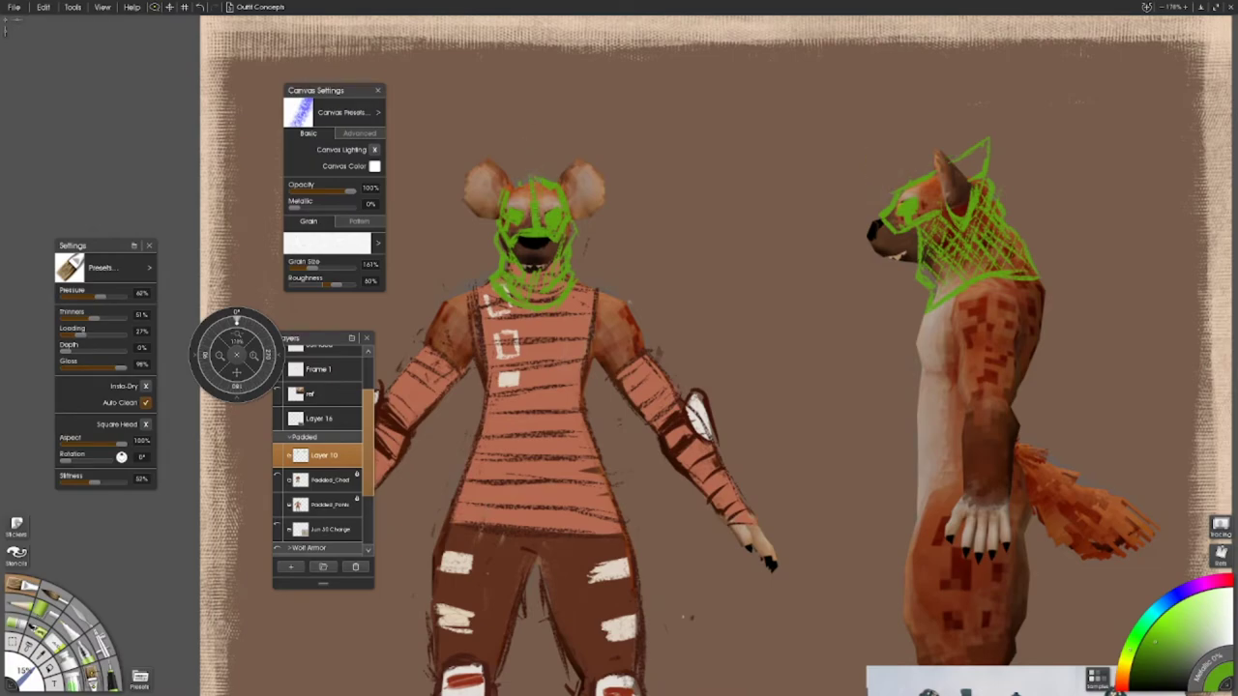
# - Clear the green fill from the eyes in both helmet sketches and outline an open visor around the side figure's eye
pyautogui.scroll(-2, 619, 406)
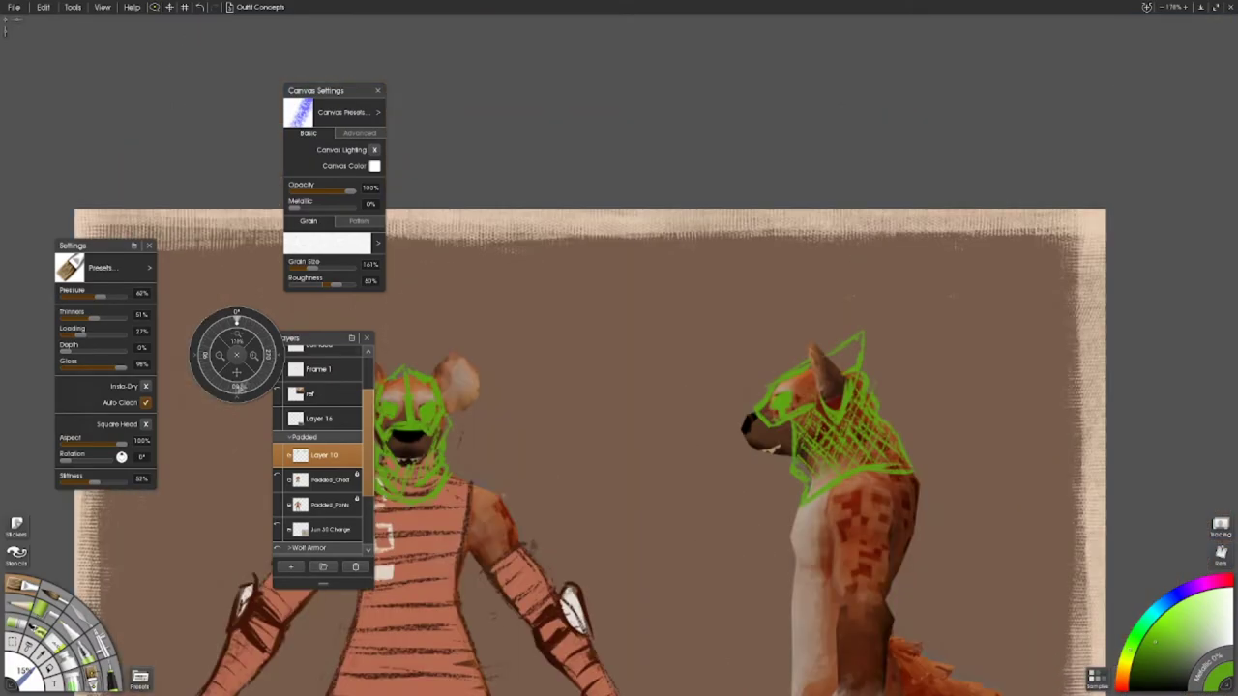
pyautogui.moveTo(619, 406); pyautogui.dragTo(735, 290)
pyautogui.moveTo(669, 177); pyautogui.dragTo(646, 42)
pyautogui.moveTo(555, 380); pyautogui.dragTo(594, 519)
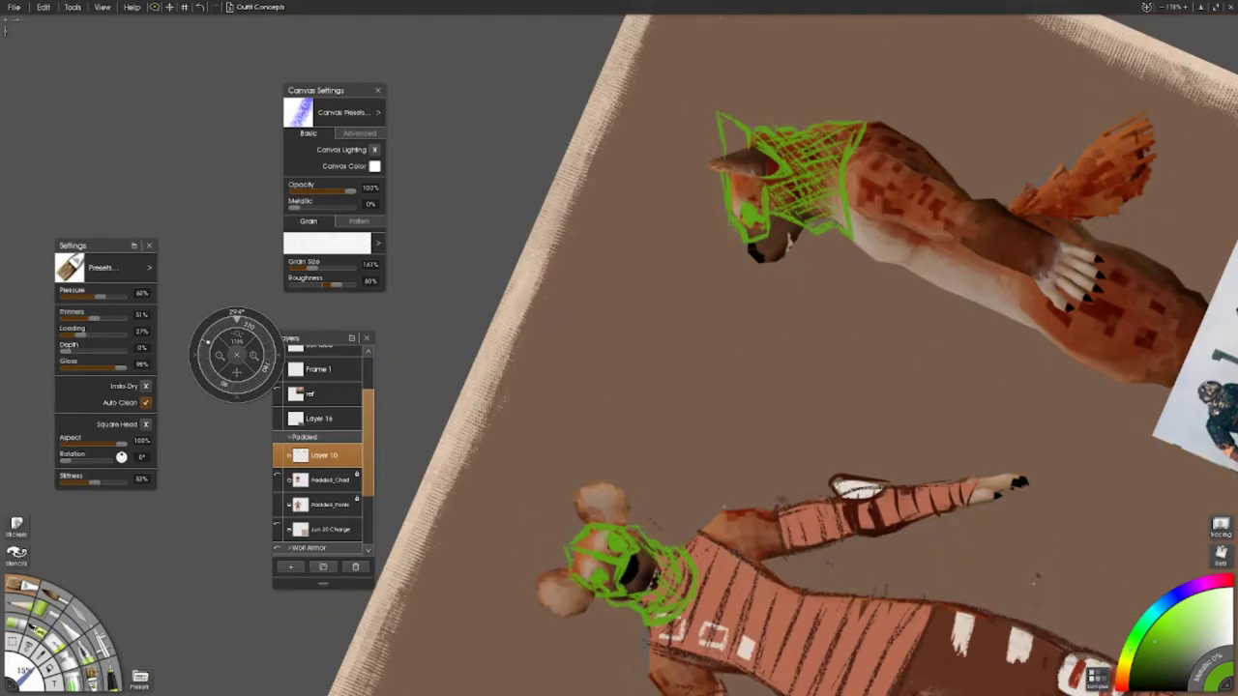
pyautogui.moveTo(606, 557); pyautogui.dragTo(440, 542)
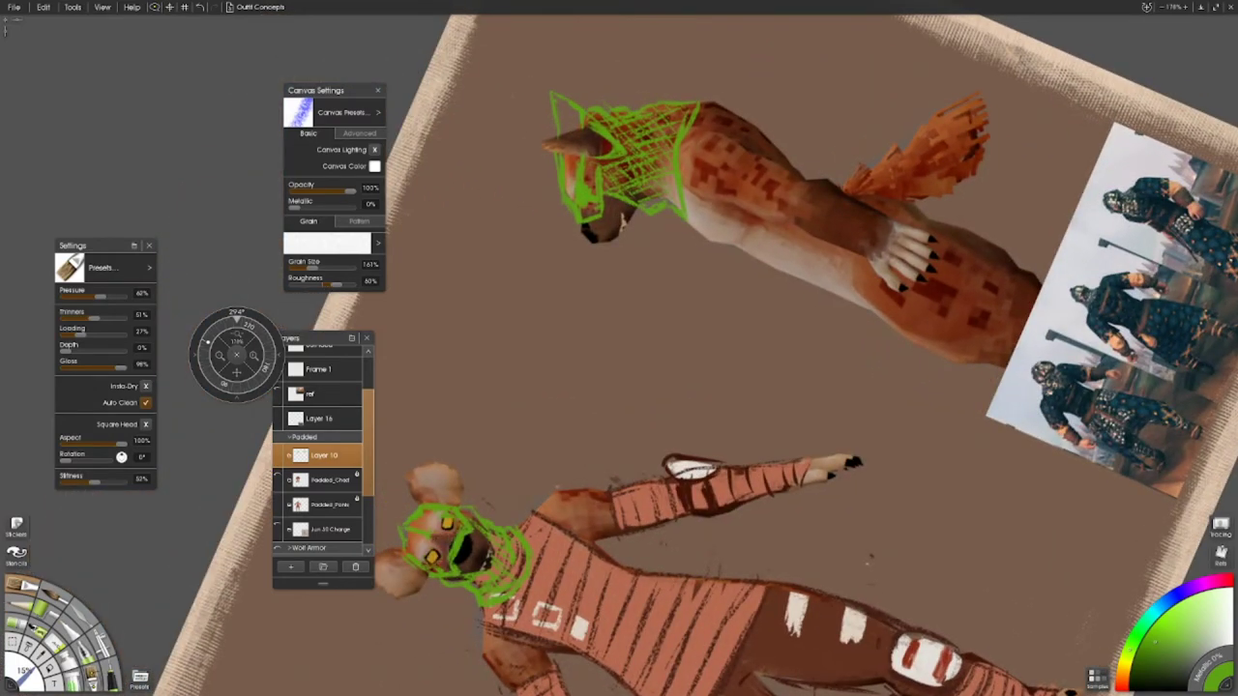
pyautogui.click(579, 198)
pyautogui.moveTo(600, 164)
pyautogui.mouseDown()
pyautogui.moveTo(584, 219)
pyautogui.moveTo(563, 223)
pyautogui.mouseUp()
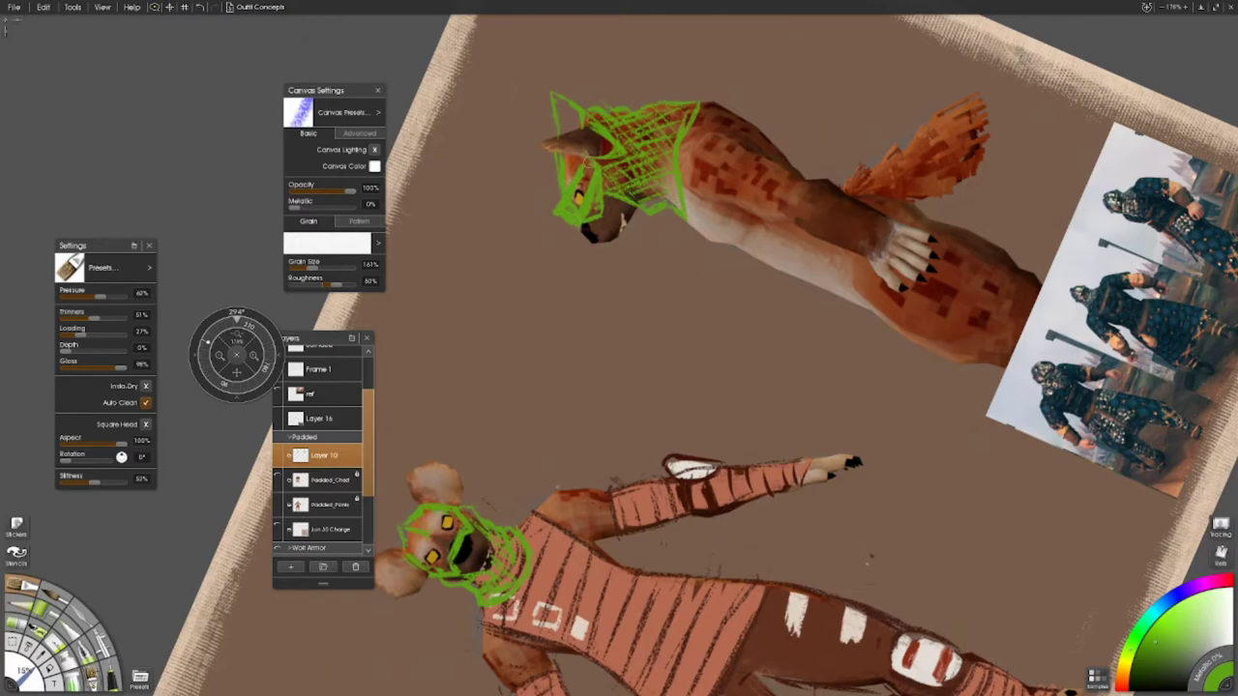
pyautogui.moveTo(588, 170); pyautogui.dragTo(565, 219)
# - Draw slits in the side figure's visor and sketch a matching barred visor across the front figure's eyes
pyautogui.hotkey('ctrl', '0')
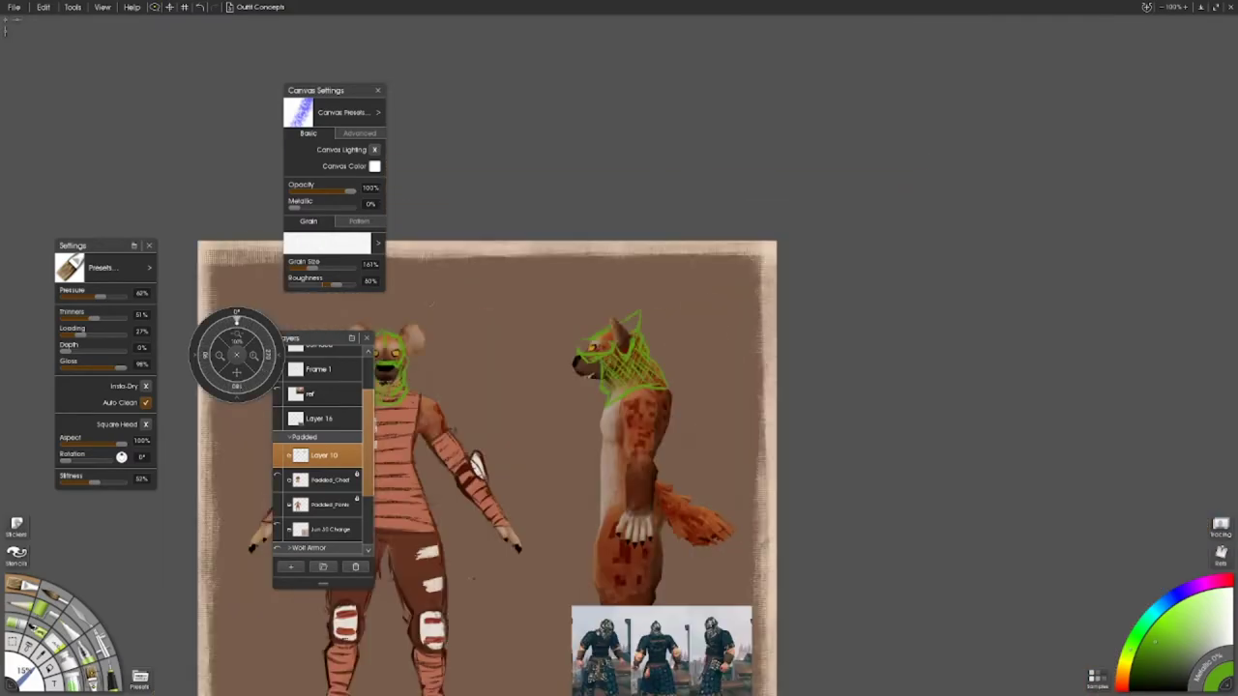
pyautogui.scroll(4, 661, 340)
pyautogui.moveTo(755, 334); pyautogui.dragTo(621, 398)
pyautogui.moveTo(715, 335)
pyautogui.mouseDown()
pyautogui.moveTo(704, 354)
pyautogui.moveTo(1159, 316)
pyautogui.mouseUp()
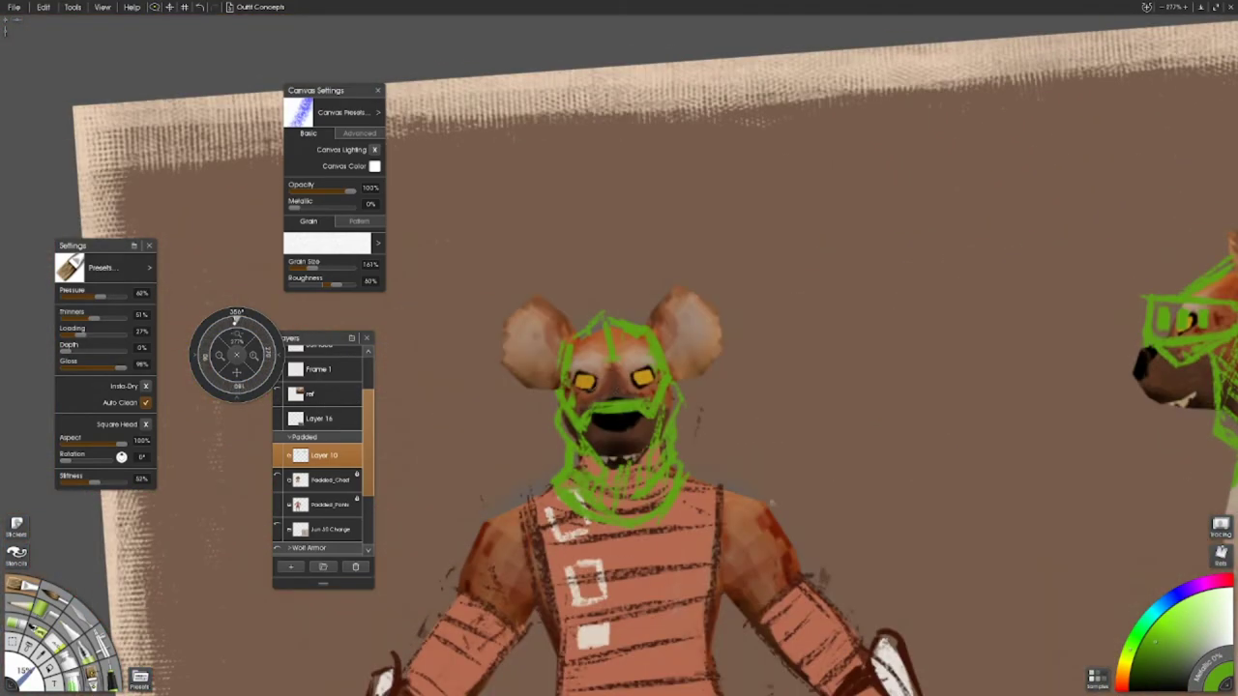
pyautogui.moveTo(582, 372)
pyautogui.mouseDown()
pyautogui.moveTo(566, 400)
pyautogui.moveTo(658, 395)
pyautogui.mouseUp()
pyautogui.moveTo(625, 352)
pyautogui.mouseDown()
pyautogui.moveTo(654, 364)
pyautogui.moveTo(613, 392)
pyautogui.moveTo(525, 331)
pyautogui.moveTo(551, 348)
pyautogui.moveTo(580, 426)
pyautogui.moveTo(503, 290)
pyautogui.moveTo(501, 416)
pyautogui.mouseUp()
# - Lock Layer 10's transparency and recolour the green helmet sketches dark brown in both views
pyautogui.rightClick(324, 455)
pyautogui.click(397, 470)
pyautogui.press('e')
pyautogui.moveTo(677, 387); pyautogui.dragTo(508, 484)
pyautogui.moveTo(880, 503)
pyautogui.mouseDown()
pyautogui.moveTo(1016, 426)
pyautogui.moveTo(899, 291)
pyautogui.moveTo(812, 367)
pyautogui.mouseUp()
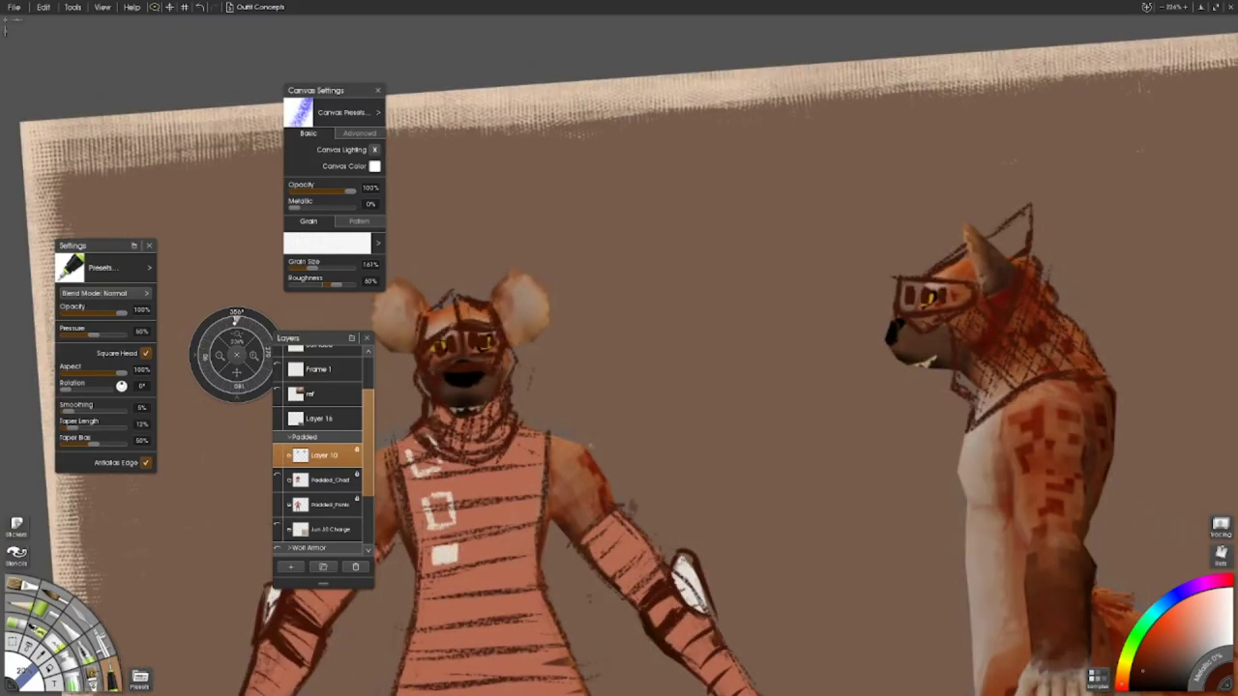
# - Add a new layer beneath Layer 10 and fill the side figure's helmet, crest and mail hood with off-white
pyautogui.press('o')
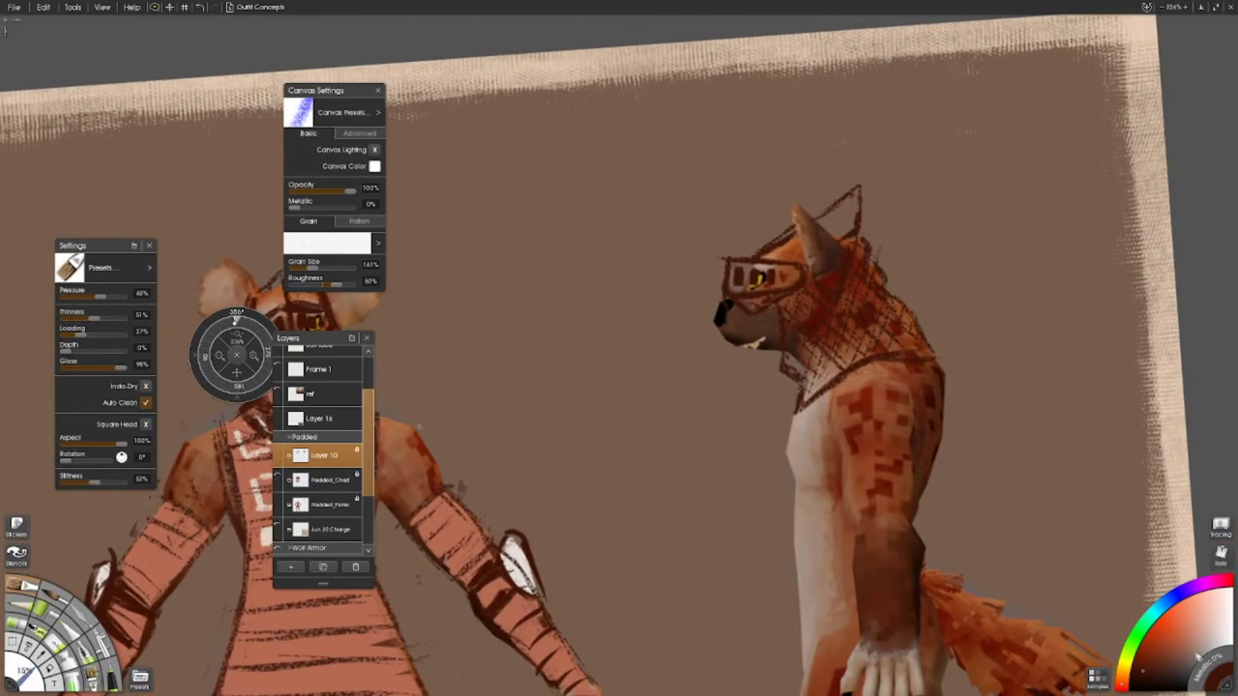
pyautogui.press('f')
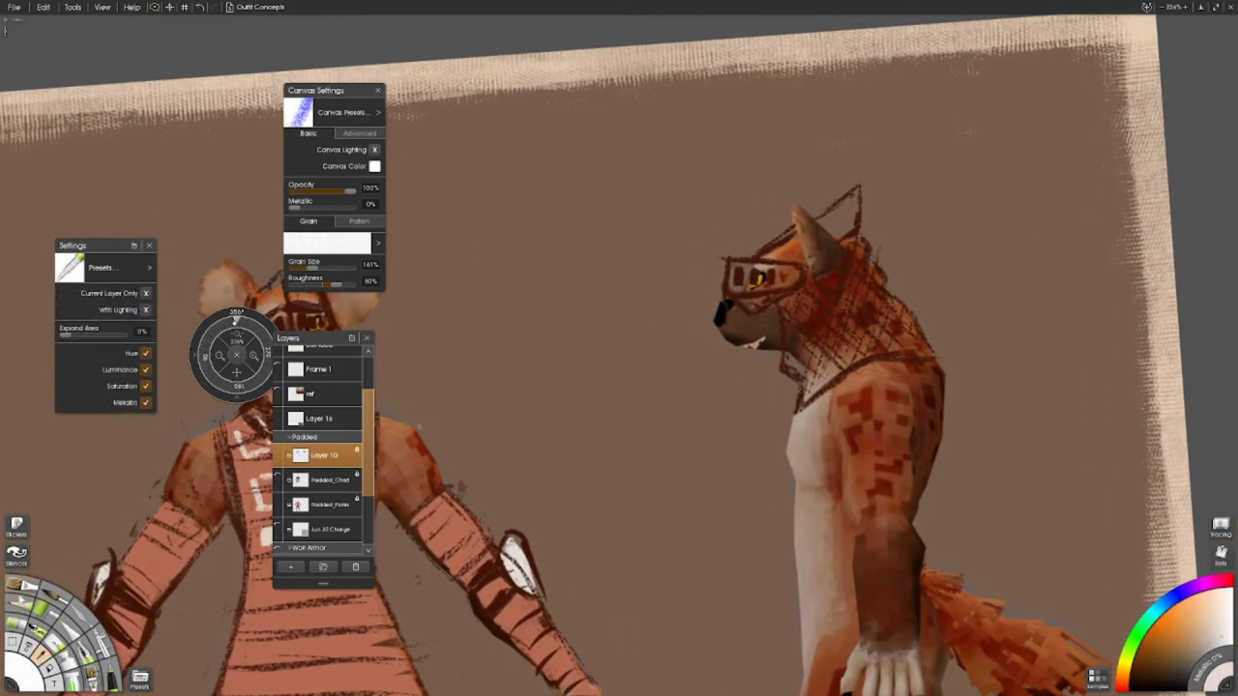
pyautogui.press('o')
pyautogui.click(290, 567)
pyautogui.moveTo(760, 454)
pyautogui.mouseDown()
pyautogui.moveTo(778, 430)
pyautogui.moveTo(836, 435)
pyautogui.moveTo(813, 435)
pyautogui.moveTo(822, 406)
pyautogui.moveTo(885, 379)
pyautogui.moveTo(853, 389)
pyautogui.moveTo(894, 445)
pyautogui.mouseUp()
pyautogui.moveTo(885, 401)
pyautogui.mouseDown()
pyautogui.moveTo(875, 473)
pyautogui.moveTo(851, 480)
pyautogui.moveTo(828, 465)
pyautogui.moveTo(835, 493)
pyautogui.moveTo(814, 532)
pyautogui.mouseUp()
pyautogui.moveTo(861, 489); pyautogui.dragTo(832, 575)
pyautogui.moveTo(904, 503); pyautogui.dragTo(841, 561)
pyautogui.moveTo(905, 474); pyautogui.dragTo(834, 527)
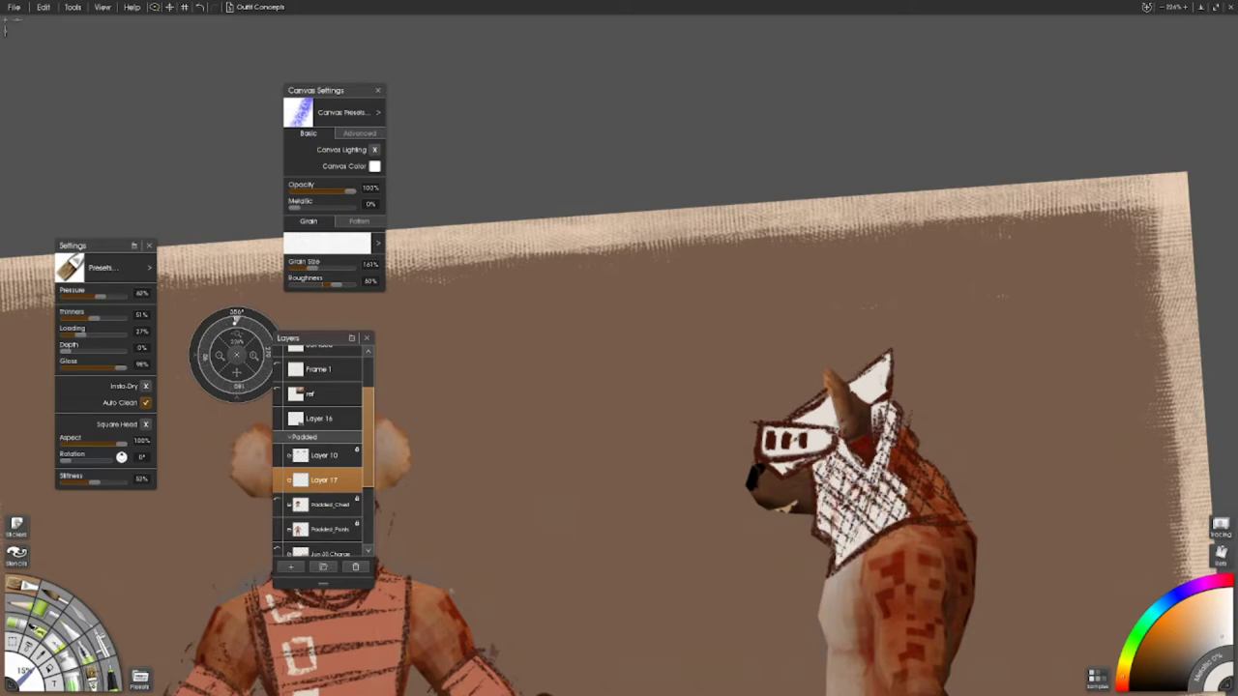
pyautogui.moveTo(909, 512); pyautogui.dragTo(963, 508)
pyautogui.moveTo(952, 454); pyautogui.dragTo(888, 512)
# - Fill the front figure's helmet and mail with off-white, move the Padded_Chest layer above Layer 10 and hide it
pyautogui.moveTo(907, 439); pyautogui.dragTo(1168, 400)
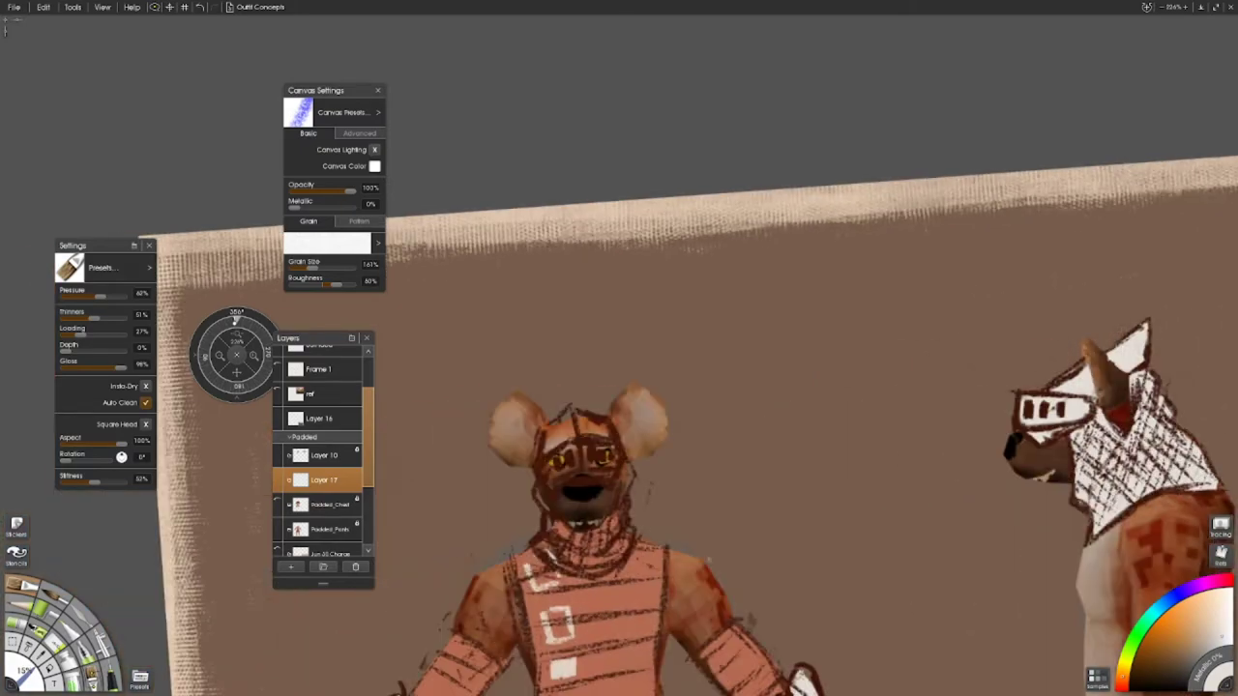
pyautogui.moveTo(617, 452)
pyautogui.mouseDown()
pyautogui.moveTo(561, 470)
pyautogui.moveTo(580, 476)
pyautogui.mouseUp()
pyautogui.moveTo(555, 425)
pyautogui.mouseDown()
pyautogui.moveTo(588, 414)
pyautogui.moveTo(633, 474)
pyautogui.moveTo(600, 561)
pyautogui.moveTo(556, 566)
pyautogui.moveTo(541, 518)
pyautogui.mouseUp()
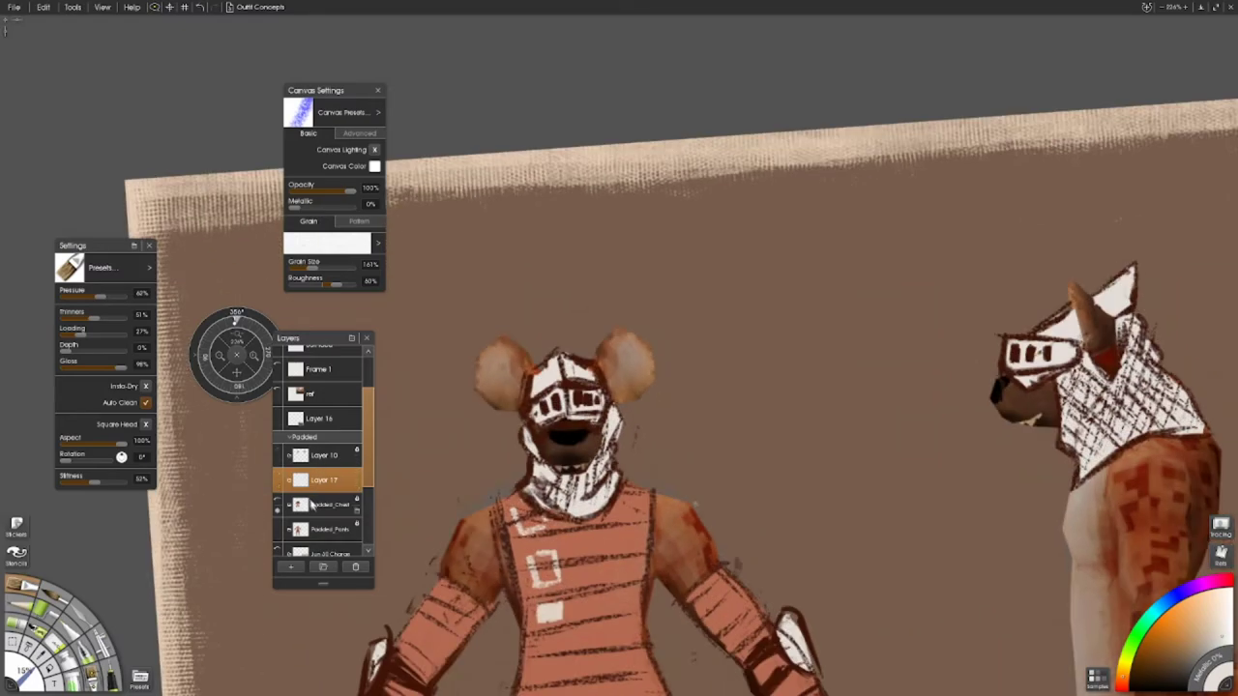
pyautogui.moveTo(302, 504); pyautogui.dragTo(285, 453)
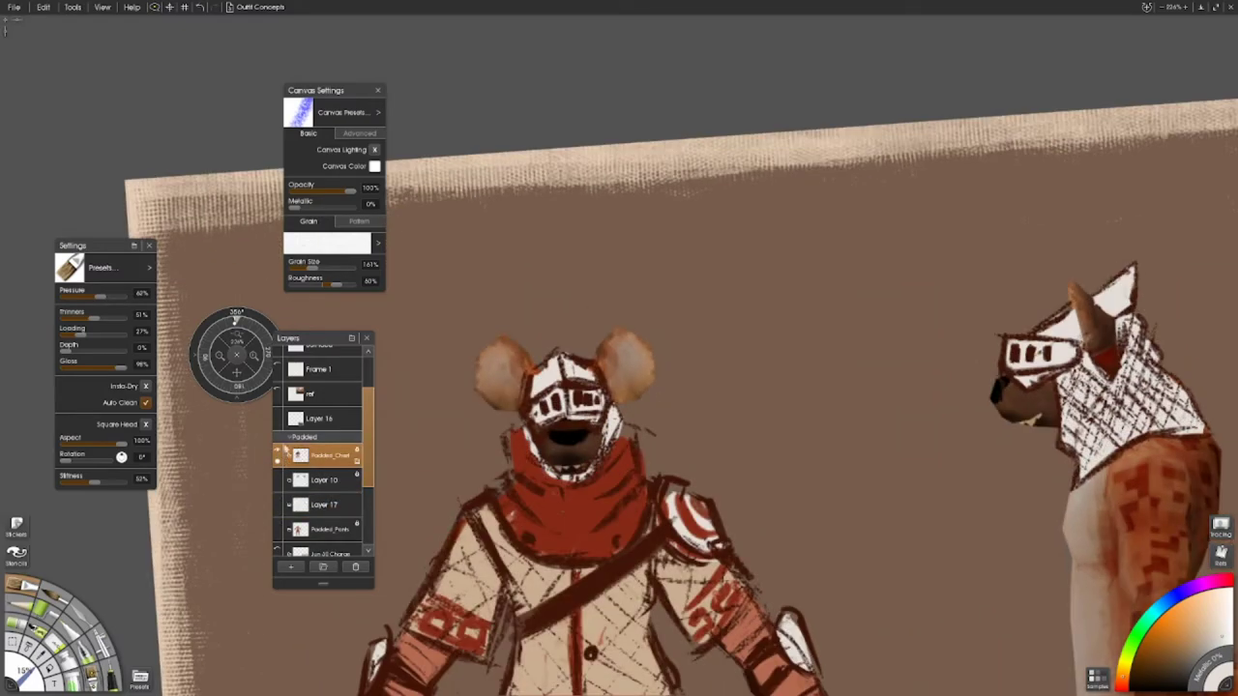
pyautogui.click(302, 504)
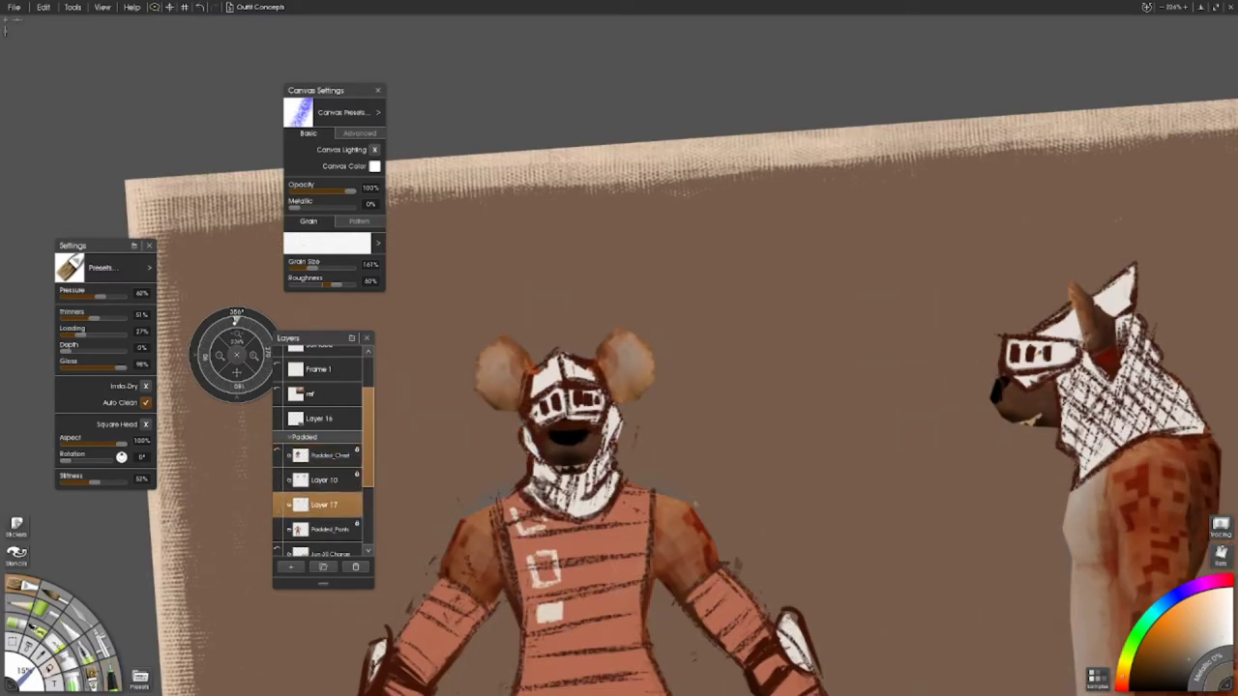
# - Recolour the mail around the neck grey on both figures on Layer 17
pyautogui.moveTo(599, 474); pyautogui.dragTo(590, 513)
pyautogui.moveTo(581, 455); pyautogui.dragTo(551, 513)
pyautogui.moveTo(609, 415); pyautogui.dragTo(541, 479)
pyautogui.moveTo(542, 435); pyautogui.dragTo(542, 498)
pyautogui.moveTo(1172, 395); pyautogui.dragTo(1197, 432)
pyautogui.moveTo(1137, 382); pyautogui.dragTo(1175, 436)
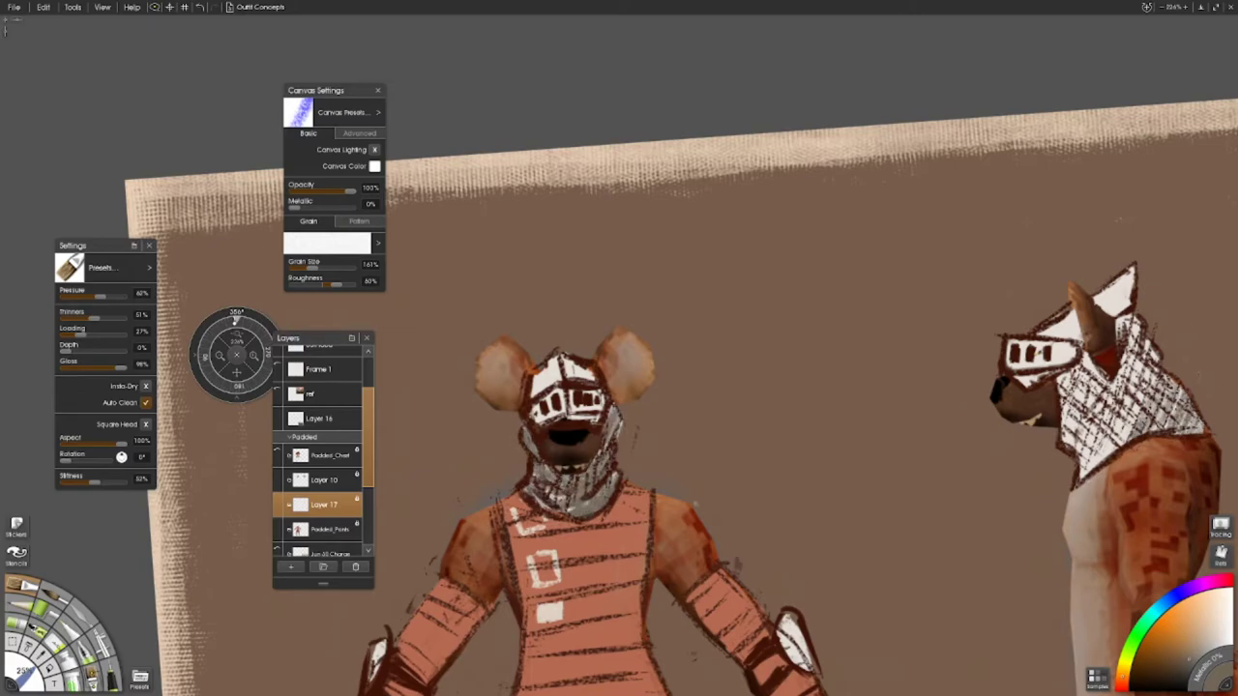
pyautogui.moveTo(1151, 358); pyautogui.dragTo(1093, 464)
pyautogui.moveTo(1141, 328)
pyautogui.mouseDown()
pyautogui.moveTo(1088, 455)
pyautogui.moveTo(1069, 440)
pyautogui.mouseUp()
pyautogui.moveTo(1093, 367); pyautogui.dragTo(1062, 415)
pyautogui.moveTo(687, 312)
pyautogui.mouseDown()
pyautogui.moveTo(334, 313)
pyautogui.moveTo(407, 425)
pyautogui.mouseUp()
pyautogui.moveTo(585, 491)
pyautogui.mouseDown()
pyautogui.moveTo(571, 522)
pyautogui.moveTo(643, 580)
pyautogui.mouseUp()
pyautogui.moveTo(677, 474); pyautogui.dragTo(697, 512)
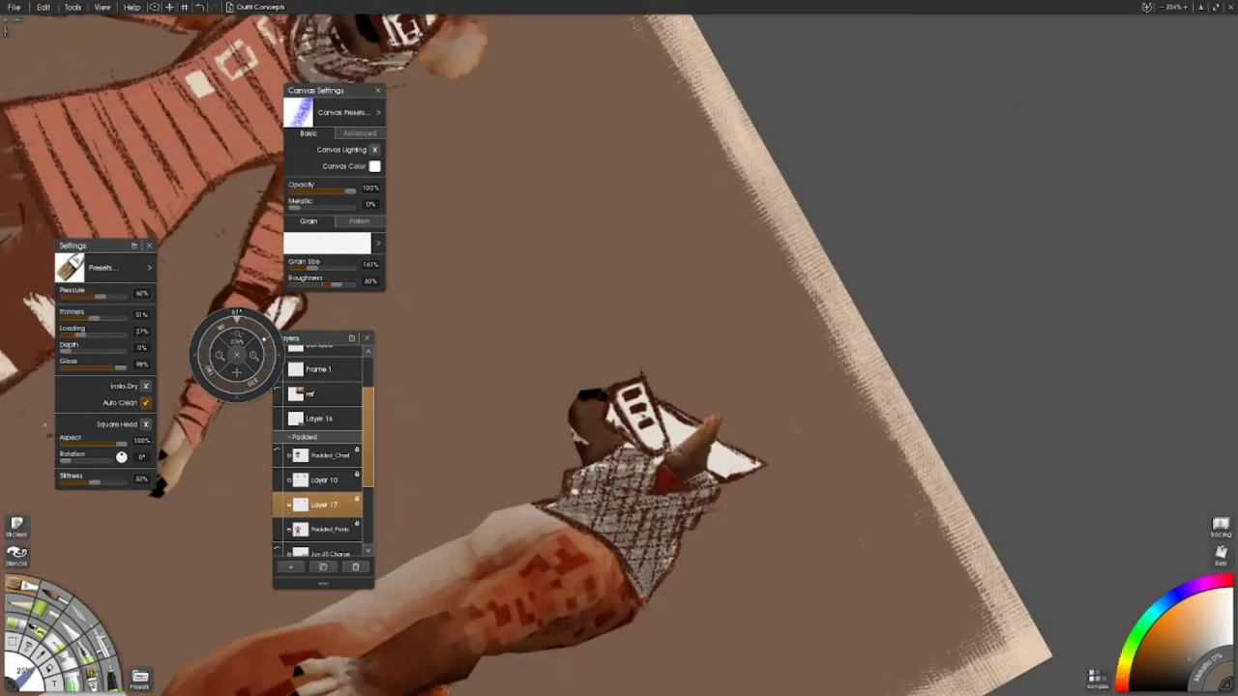
# - Reset the canvas rotation and recolour the helmet plates, visors and crest grey on both figures
pyautogui.click(236, 312)
pyautogui.click(242, 338)
pyautogui.moveTo(242, 339)
pyautogui.mouseDown()
pyautogui.moveTo(242, 367)
pyautogui.moveTo(242, 344)
pyautogui.mouseUp()
pyautogui.moveTo(778, 240)
pyautogui.mouseDown()
pyautogui.moveTo(743, 254)
pyautogui.moveTo(715, 290)
pyautogui.moveTo(824, 307)
pyautogui.moveTo(843, 282)
pyautogui.moveTo(807, 305)
pyautogui.mouseUp()
pyautogui.moveTo(493, 290); pyautogui.dragTo(472, 311)
pyautogui.moveTo(518, 271)
pyautogui.mouseDown()
pyautogui.moveTo(490, 313)
pyautogui.moveTo(476, 290)
pyautogui.moveTo(463, 302)
pyautogui.moveTo(470, 312)
pyautogui.mouseUp()
# - Show the Padded_Chest layer and start painting the coat's round shoulder pad grey
pyautogui.click(291, 456)
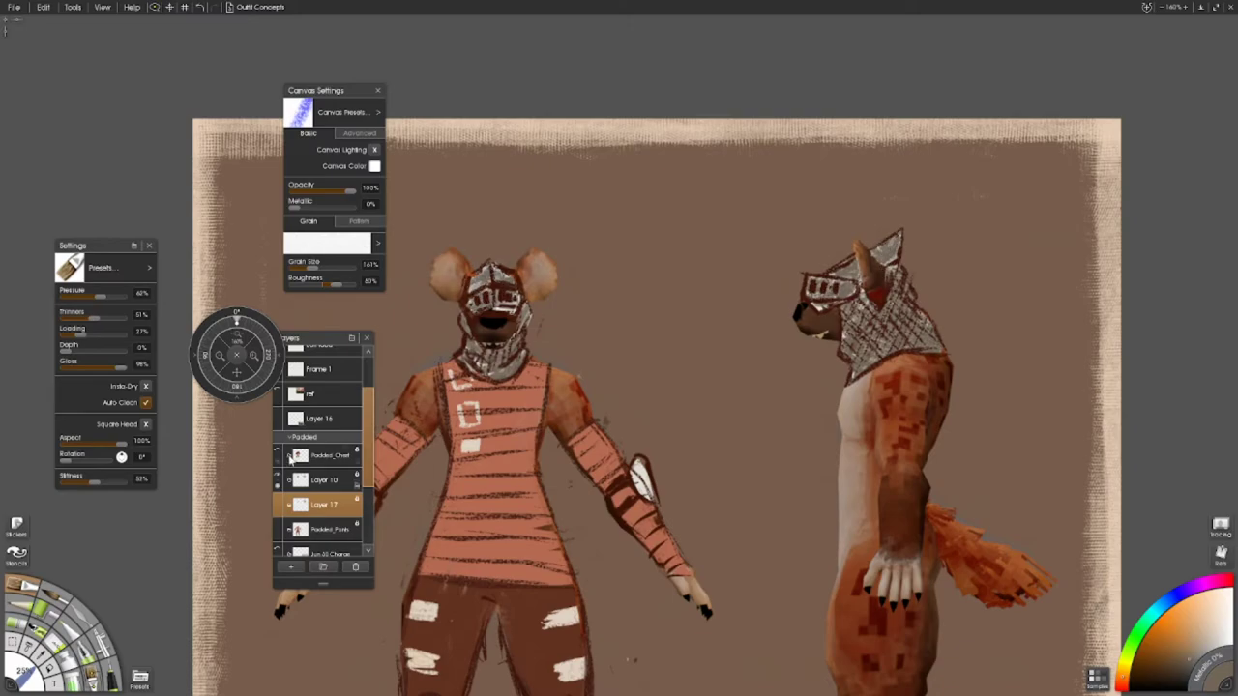
pyautogui.click(327, 456)
pyautogui.moveTo(586, 398); pyautogui.dragTo(561, 406)
pyautogui.moveTo(565, 360)
pyautogui.mouseDown()
pyautogui.moveTo(557, 390)
pyautogui.moveTo(579, 401)
pyautogui.moveTo(565, 379)
pyautogui.moveTo(574, 414)
pyautogui.mouseUp()
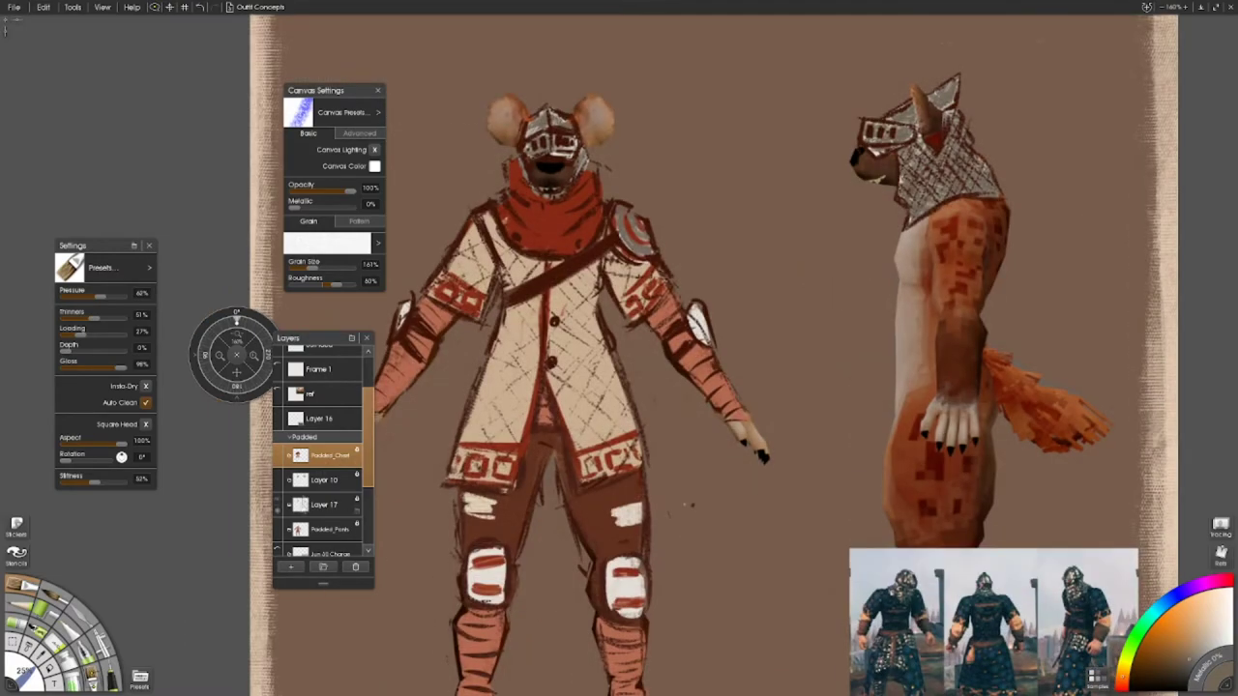
# - Paint the elbow pads and knee pads solid grey on the Padded_Pants layer
pyautogui.click(327, 529)
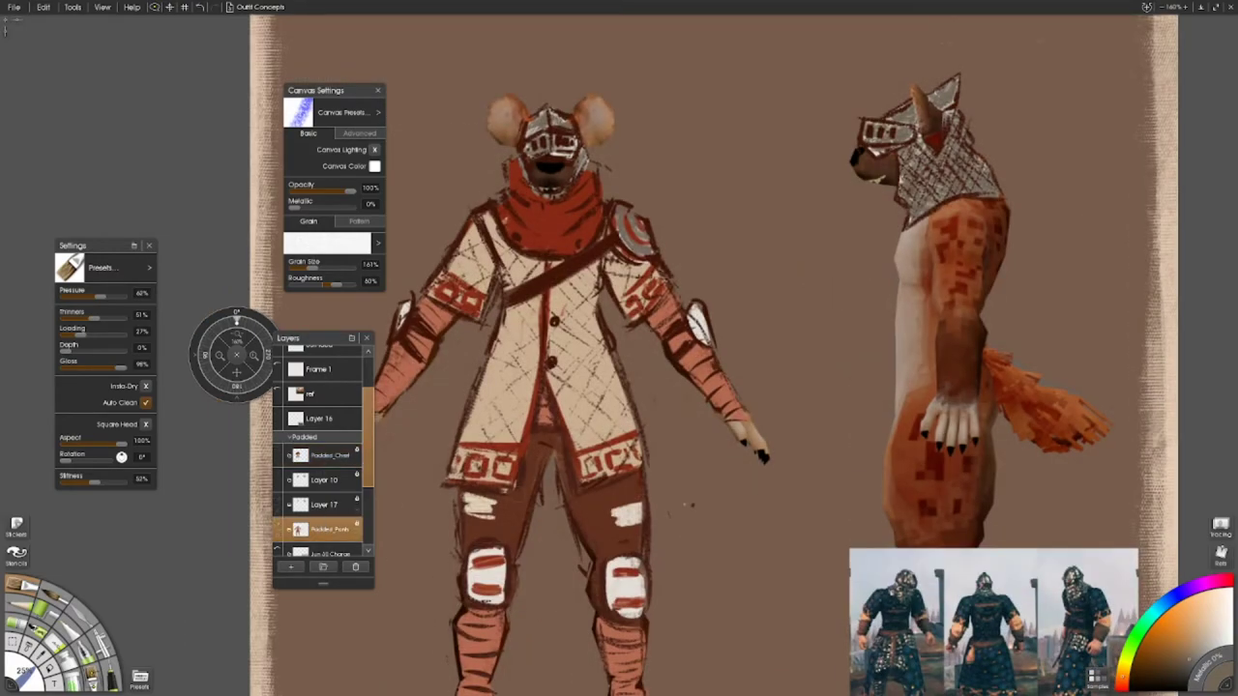
pyautogui.moveTo(693, 316); pyautogui.dragTo(706, 344)
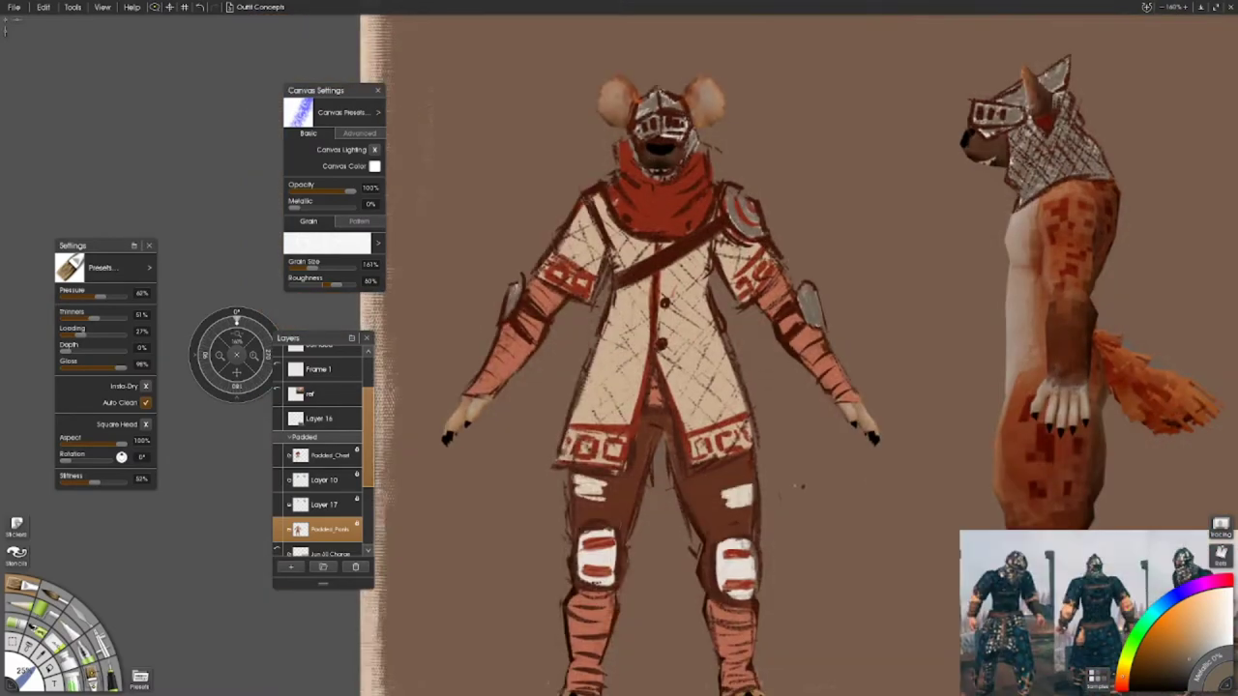
pyautogui.moveTo(615, 544); pyautogui.dragTo(609, 581)
pyautogui.moveTo(613, 518); pyautogui.dragTo(605, 581)
pyautogui.moveTo(756, 548)
pyautogui.mouseDown()
pyautogui.moveTo(751, 607)
pyautogui.moveTo(718, 557)
pyautogui.moveTo(722, 584)
pyautogui.moveTo(741, 597)
pyautogui.moveTo(735, 579)
pyautogui.moveTo(747, 599)
pyautogui.mouseUp()
pyautogui.moveTo(610, 549)
pyautogui.mouseDown()
pyautogui.moveTo(610, 581)
pyautogui.moveTo(584, 534)
pyautogui.moveTo(599, 587)
pyautogui.moveTo(600, 538)
pyautogui.moveTo(608, 551)
pyautogui.mouseUp()
# - On the Padded_Chest layer, cover the shoulder pad in grey with light highlights and add a light grey buckle to the chest strap
pyautogui.moveTo(677, 387); pyautogui.dragTo(733, 479)
pyautogui.click(305, 454)
pyautogui.moveTo(817, 334)
pyautogui.mouseDown()
pyautogui.moveTo(784, 324)
pyautogui.moveTo(779, 290)
pyautogui.moveTo(817, 319)
pyautogui.mouseUp()
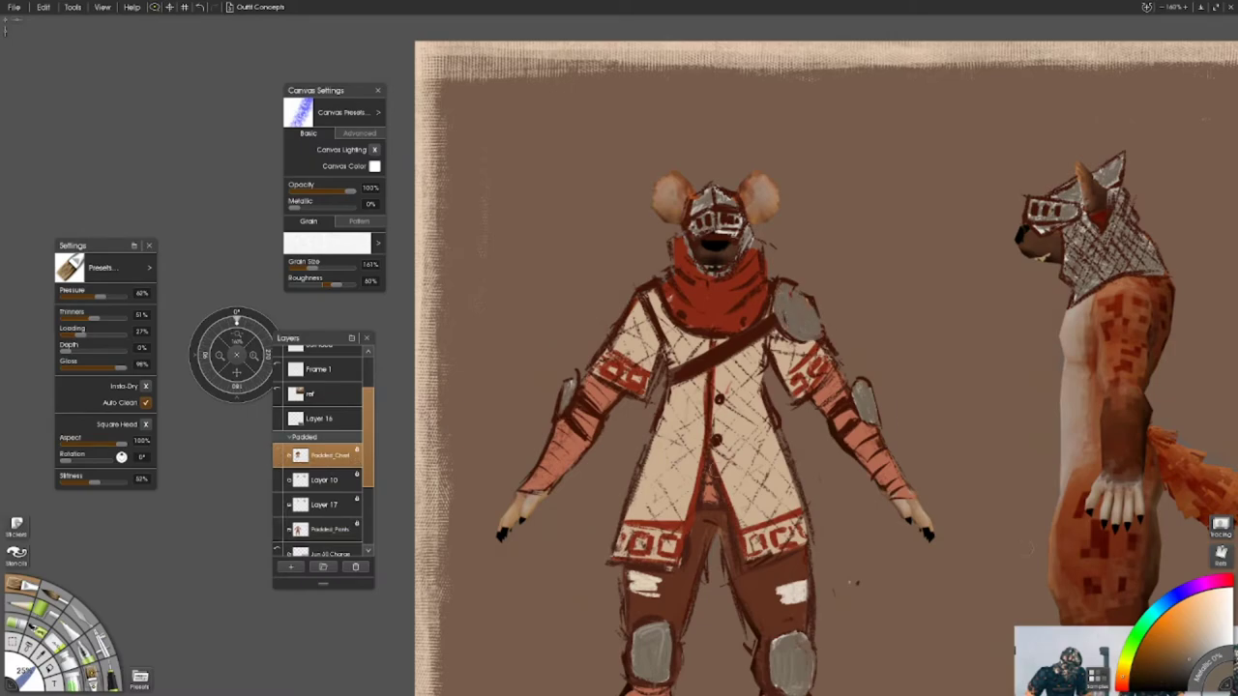
pyautogui.moveTo(779, 319); pyautogui.dragTo(822, 337)
pyautogui.moveTo(684, 374)
pyautogui.mouseDown()
pyautogui.moveTo(716, 366)
pyautogui.moveTo(700, 369)
pyautogui.mouseUp()
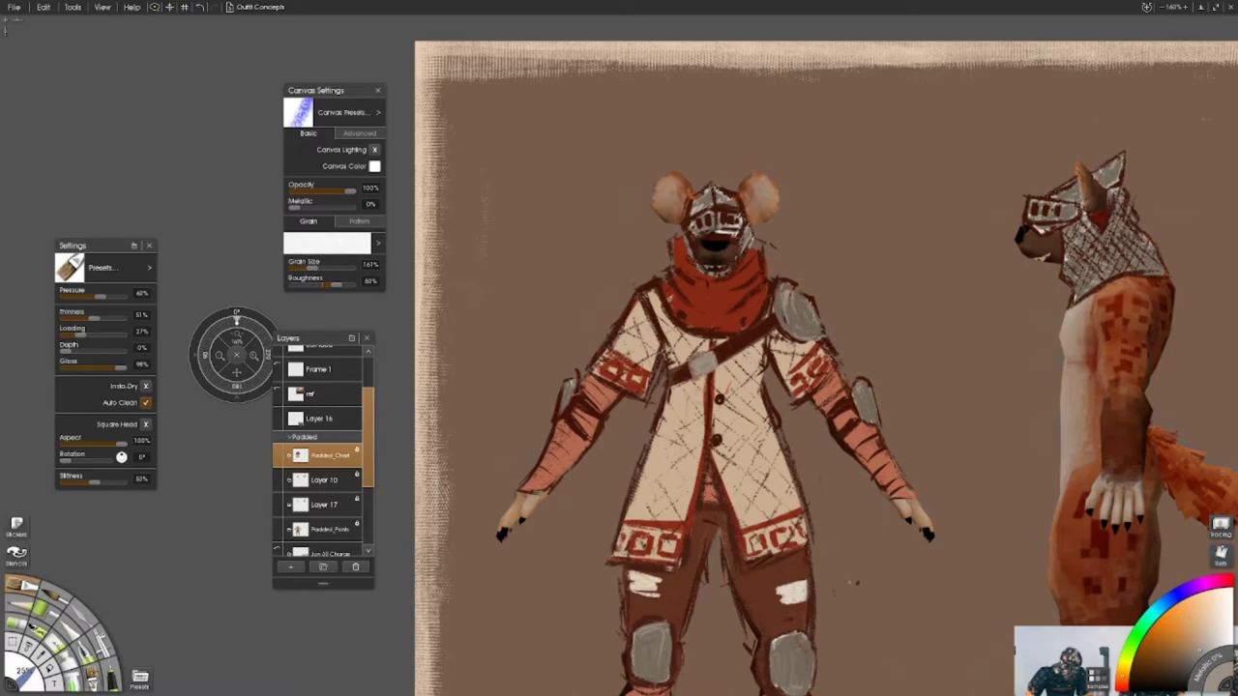
pyautogui.moveTo(569, 386); pyautogui.dragTo(577, 396)
pyautogui.moveTo(780, 307); pyautogui.dragTo(819, 333)
# - Hide the Padded_Chest layer and brush light grey highlights onto the knee and elbow pads on the Padded_Pants layer
pyautogui.click(280, 454)
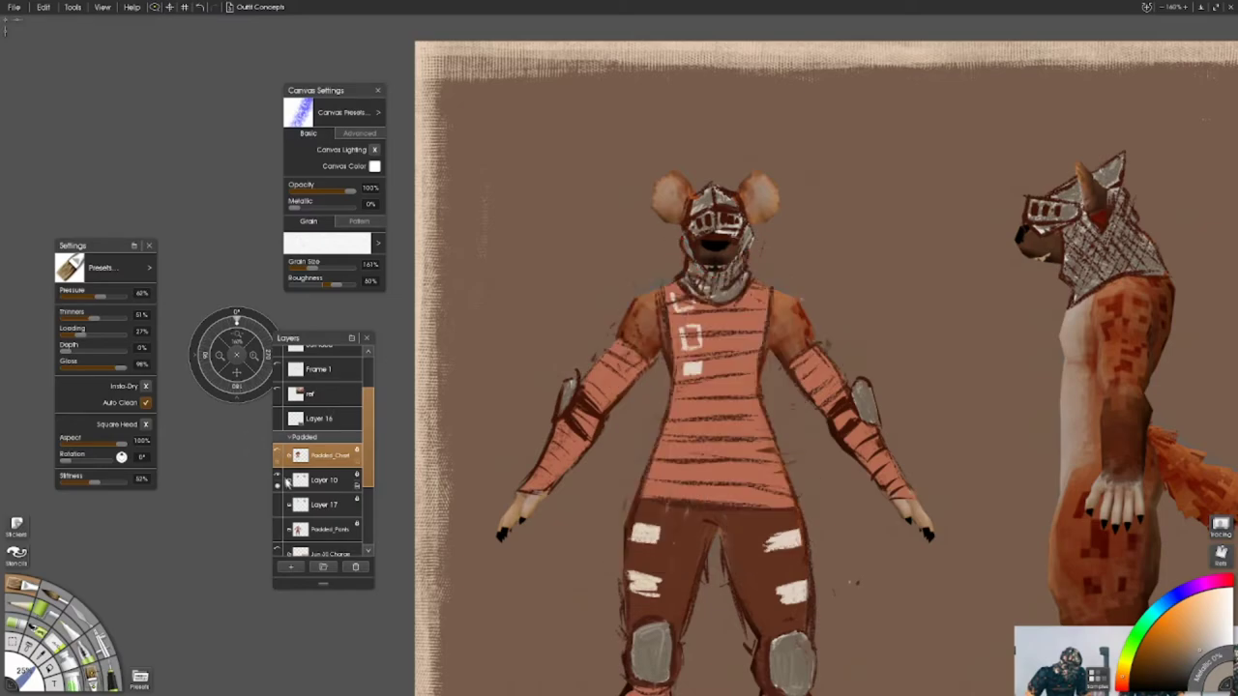
pyautogui.click(324, 529)
pyautogui.moveTo(557, 406); pyautogui.dragTo(580, 377)
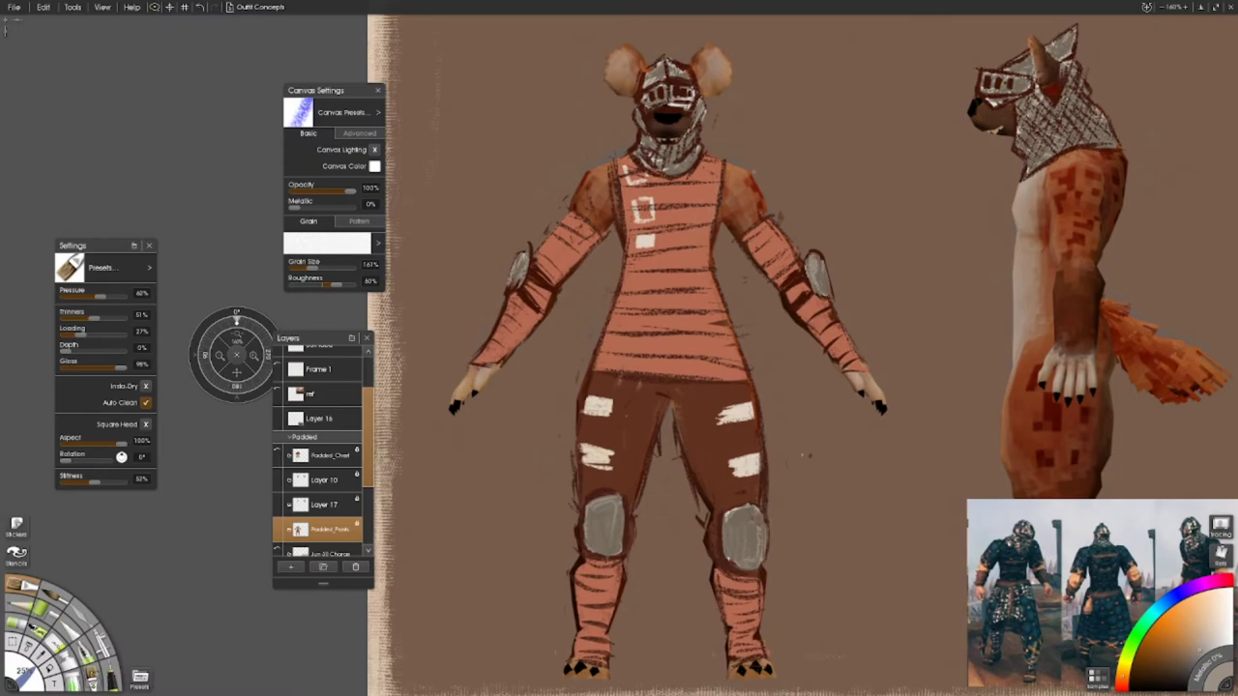
pyautogui.moveTo(763, 571)
pyautogui.mouseDown()
pyautogui.moveTo(759, 512)
pyautogui.moveTo(726, 546)
pyautogui.moveTo(737, 561)
pyautogui.mouseUp()
pyautogui.moveTo(615, 554)
pyautogui.mouseDown()
pyautogui.moveTo(619, 510)
pyautogui.moveTo(619, 559)
pyautogui.mouseUp()
pyautogui.moveTo(600, 513); pyautogui.dragTo(685, 682)
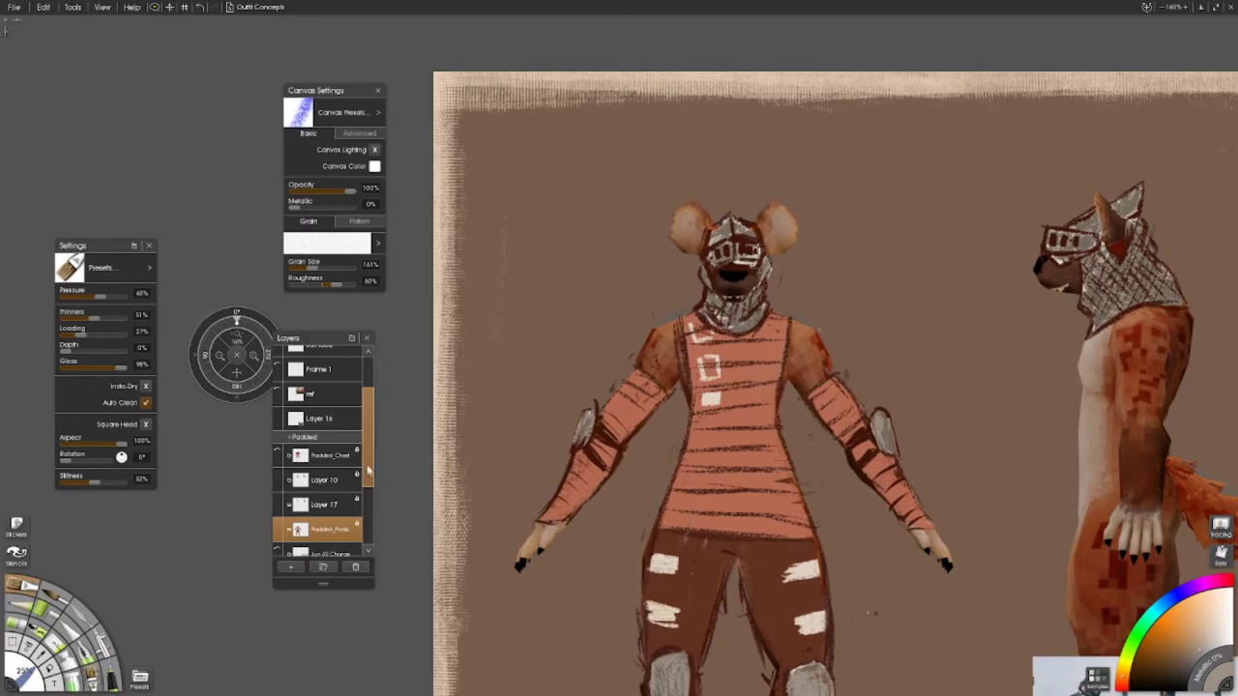
# - Combine the helmet layers, Layer 10 and Layer 17, and rename the resulting layer Padded Helm with the coat shown again
pyautogui.click(324, 504)
pyautogui.moveTo(739, 228); pyautogui.dragTo(534, 403)
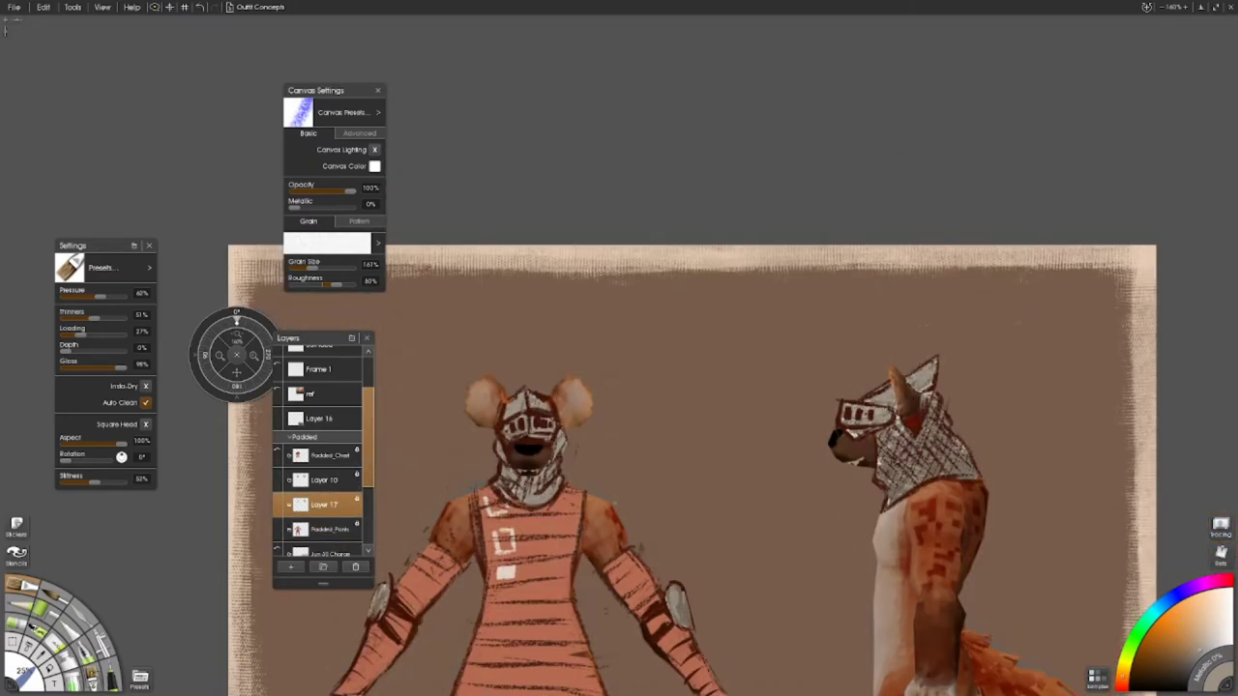
pyautogui.scroll(-5, 900, 464)
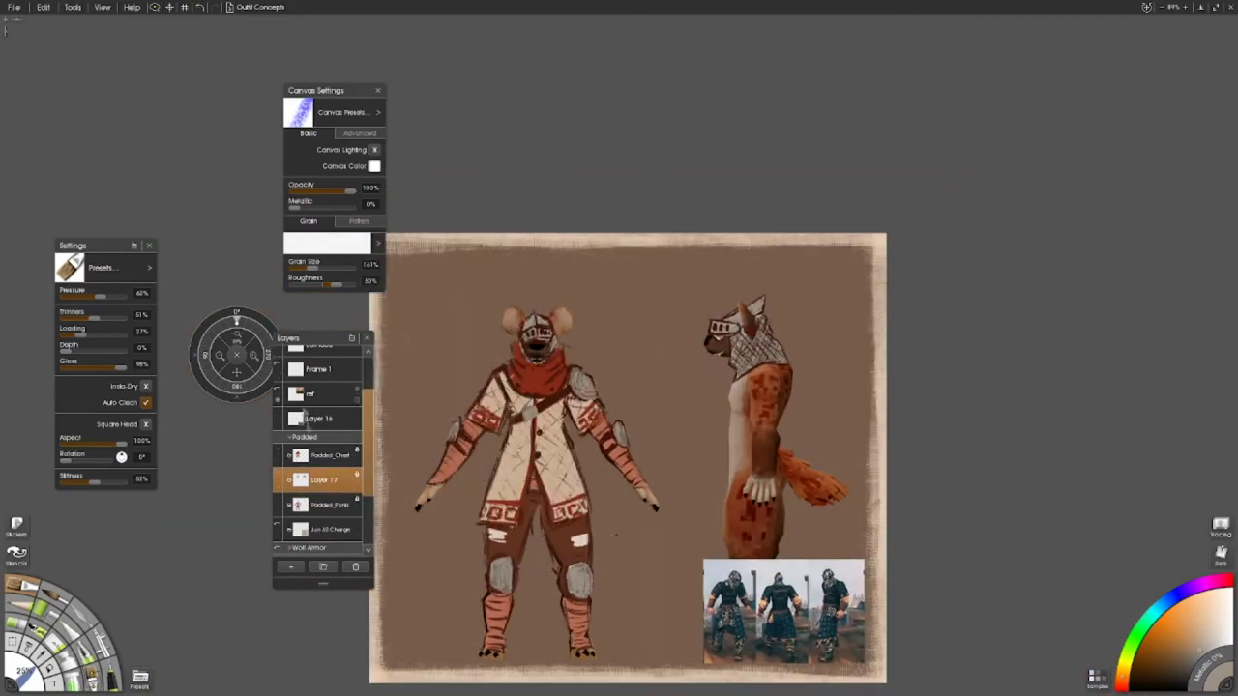
pyautogui.doubleClick(325, 481)
pyautogui.write('Padde')
pyautogui.press('Return')
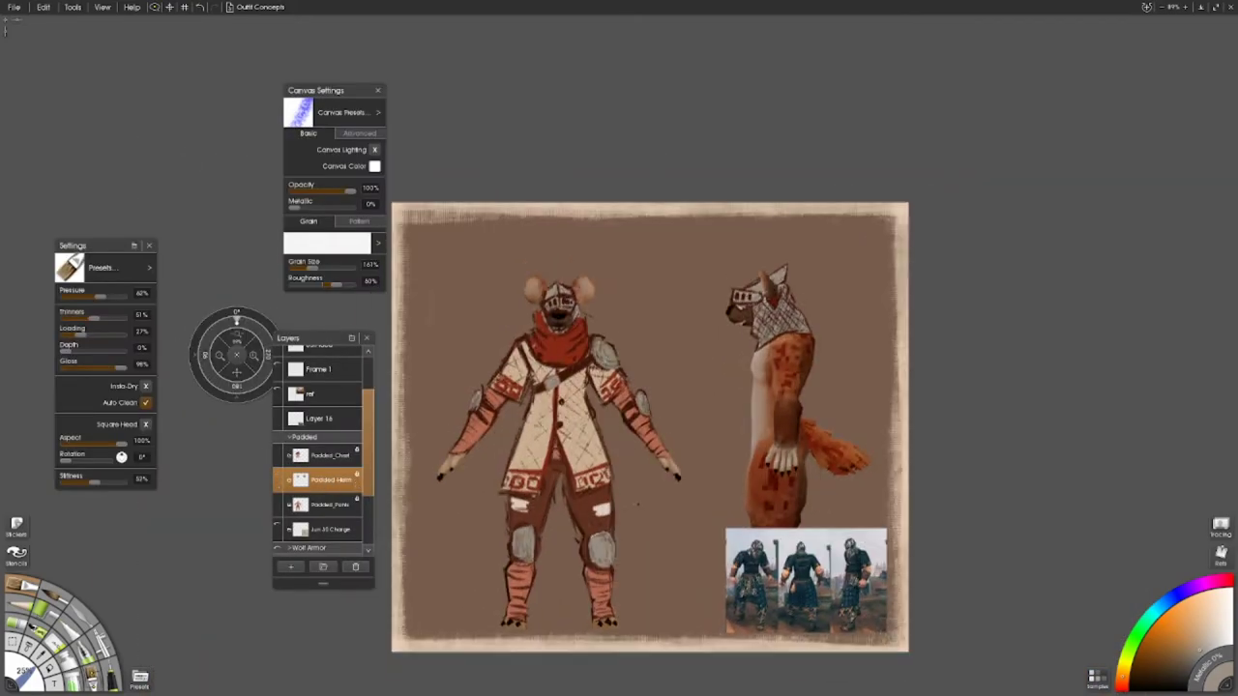
# - On the Padded_Pants layer, paint a red X on one knee pad and red markings on both elbow pads
pyautogui.scroll(3, 608, 356)
pyautogui.press('f')
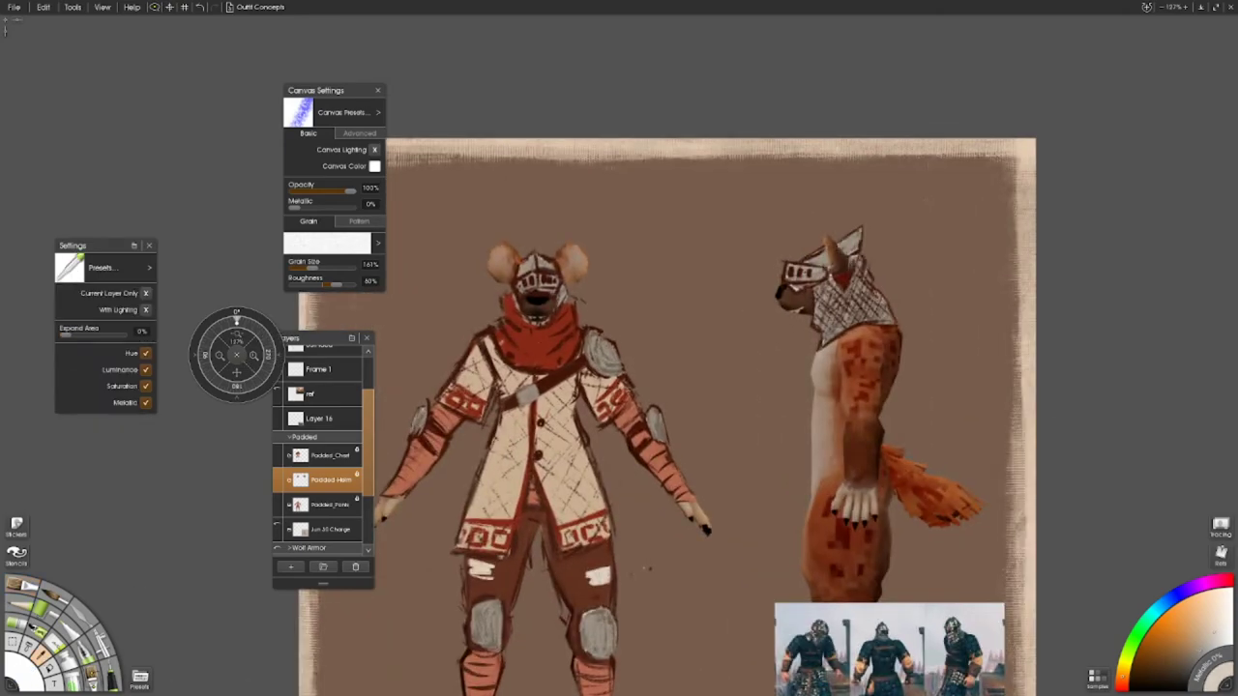
pyautogui.press('o')
pyautogui.click(329, 504)
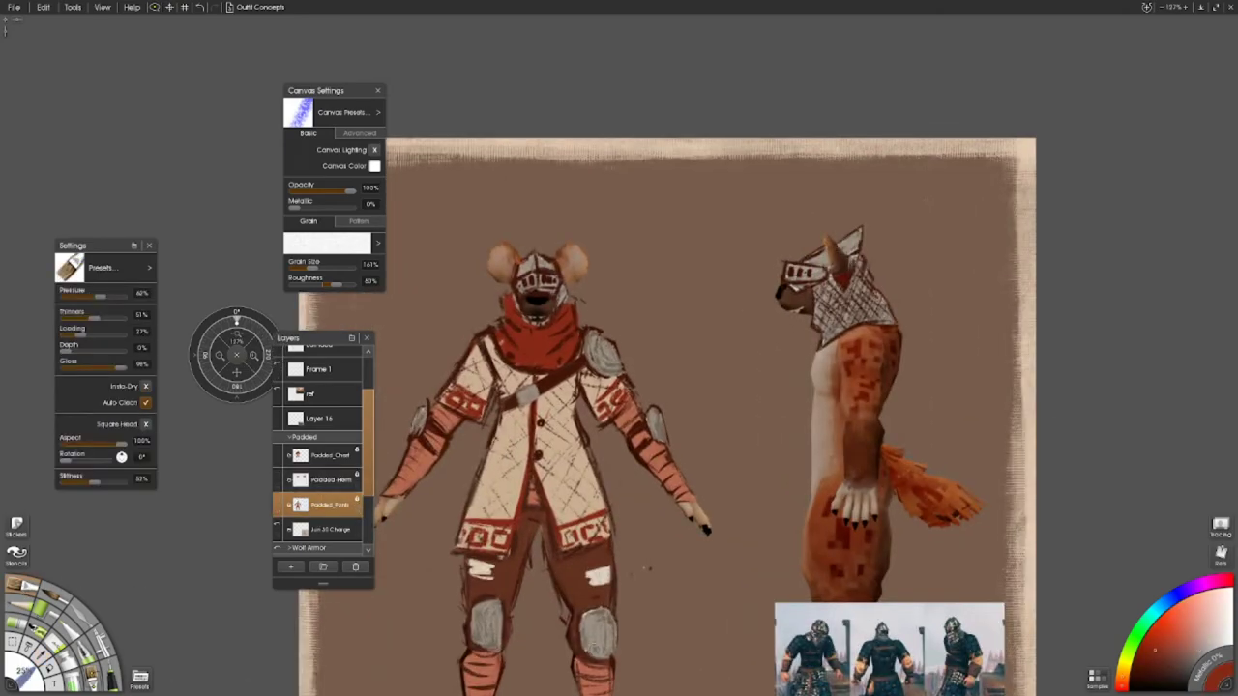
pyautogui.moveTo(609, 624); pyautogui.dragTo(593, 647)
pyautogui.moveTo(416, 431); pyautogui.dragTo(505, 538)
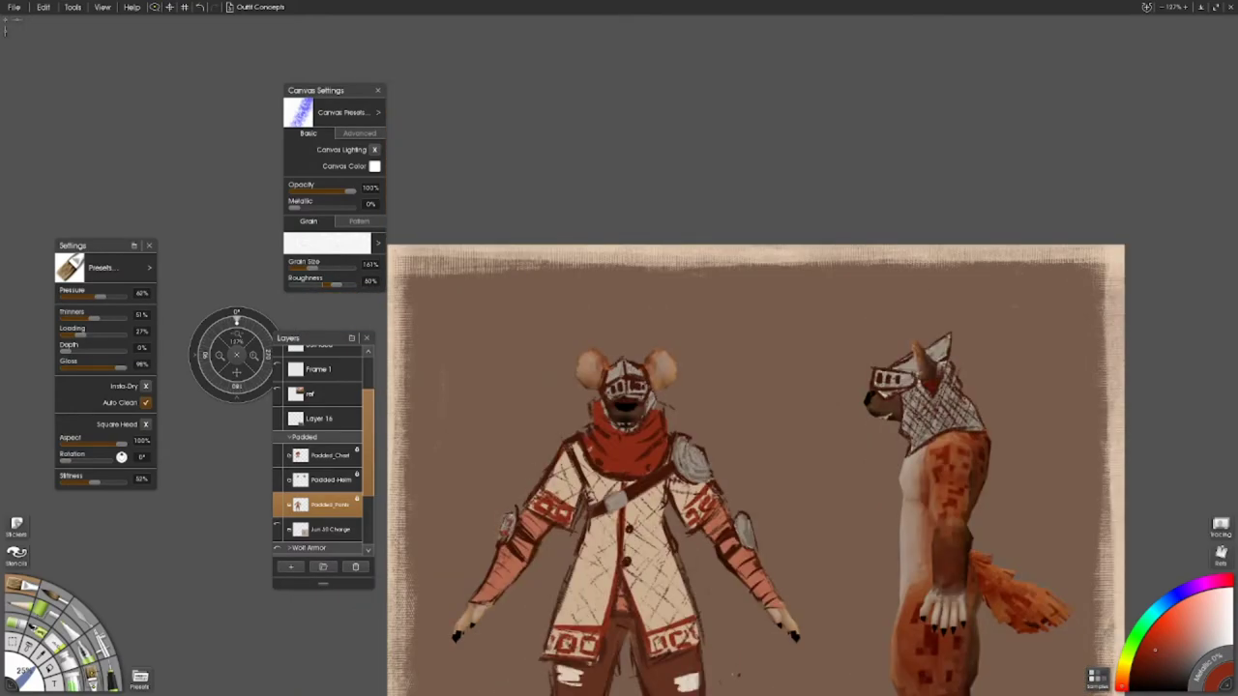
# - On the Padded Helm layer, paint red accents on the visor in both the front and side views
pyautogui.click(329, 480)
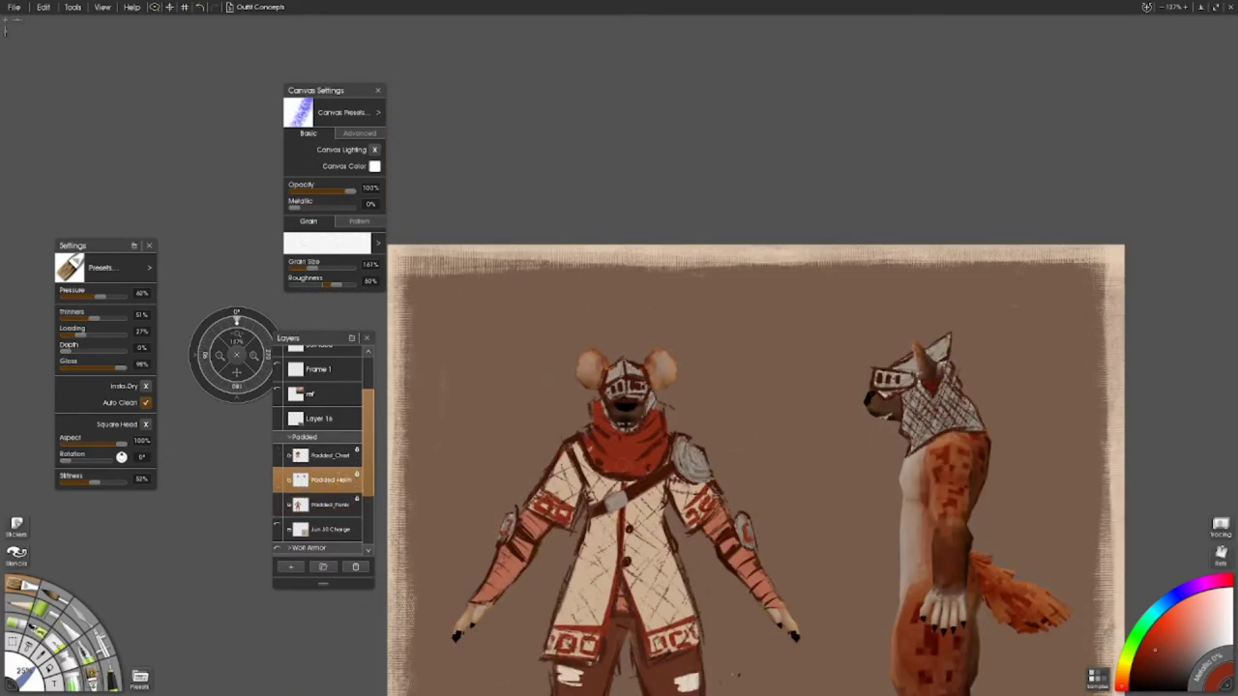
pyautogui.scroll(5, 900, 387)
pyautogui.press('e')
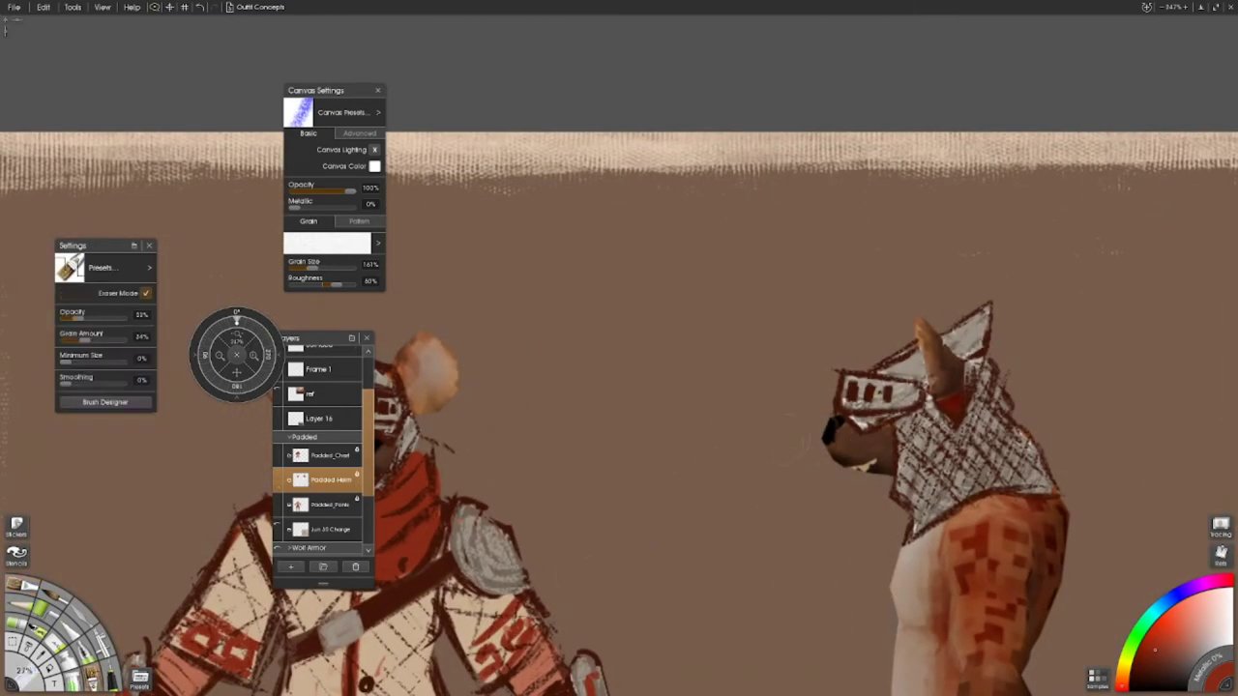
pyautogui.moveTo(346, 440); pyautogui.dragTo(559, 416)
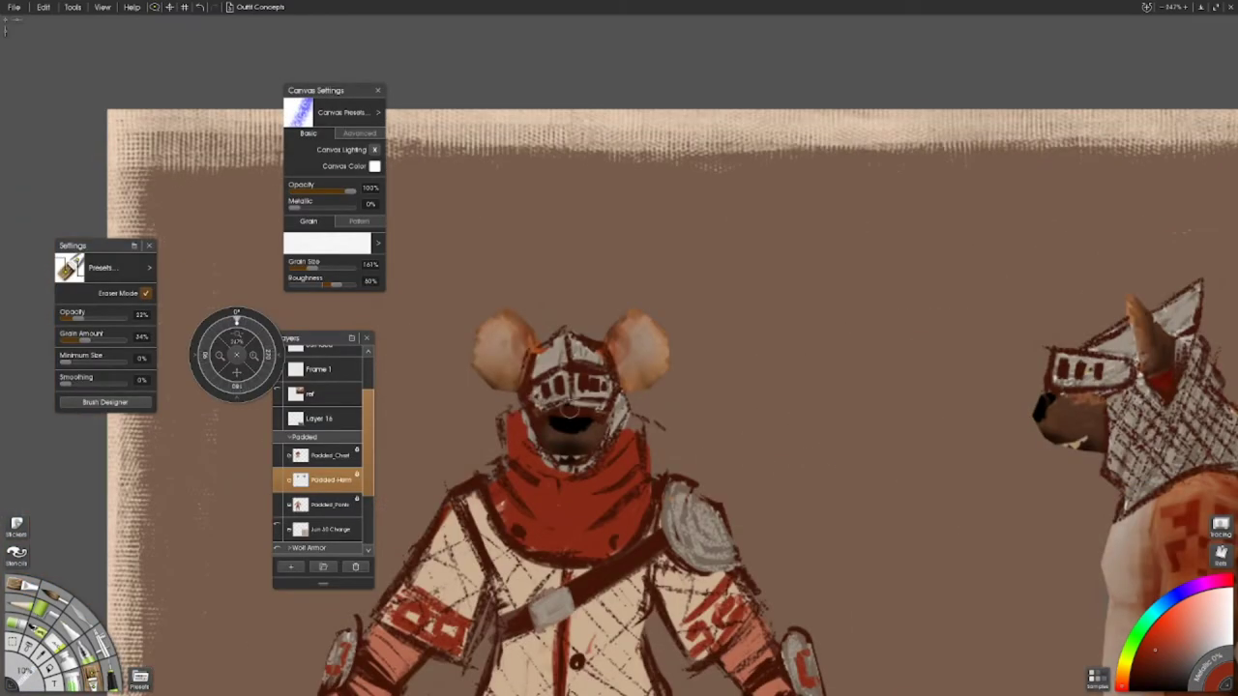
pyautogui.press('o')
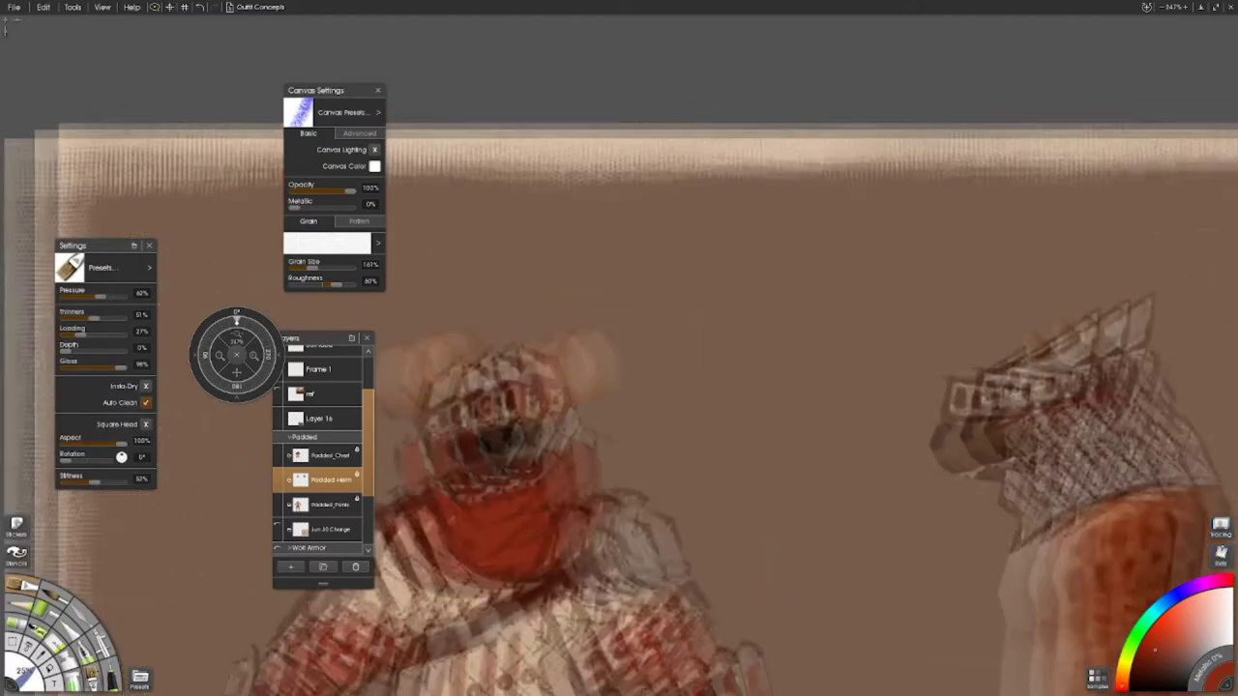
pyautogui.moveTo(592, 385); pyautogui.dragTo(447, 430)
pyautogui.moveTo(939, 404); pyautogui.dragTo(938, 432)
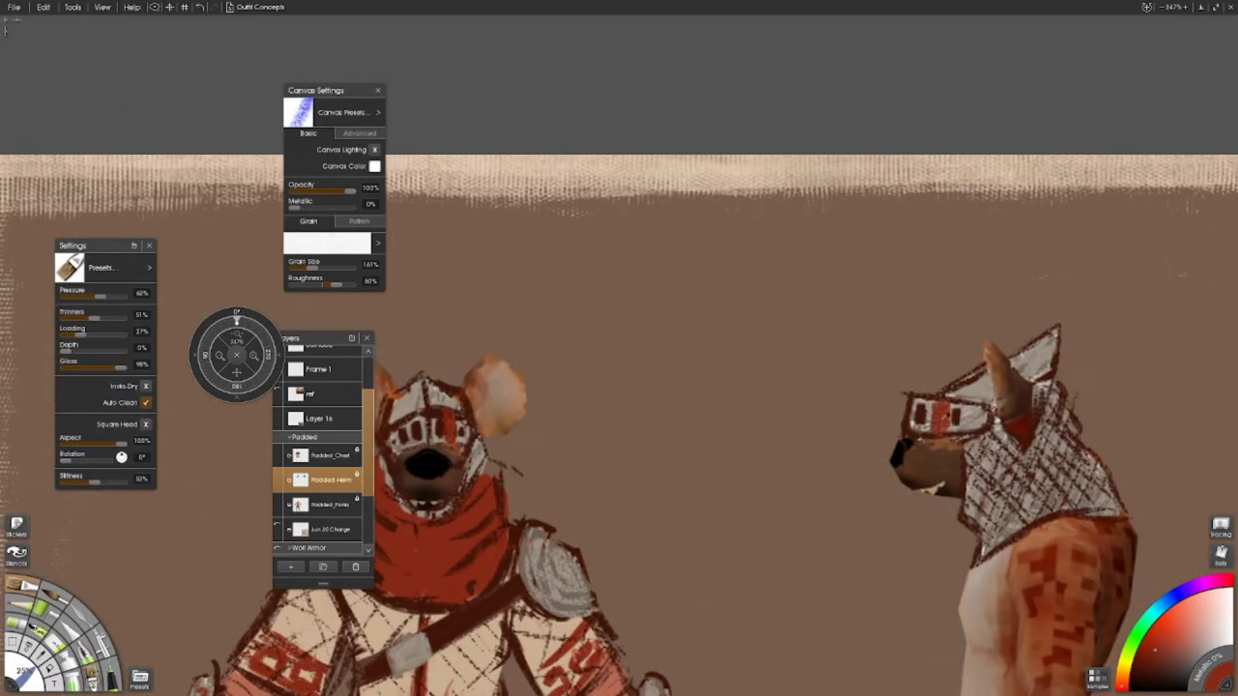
# - Paint red markings on the side-view helmet crest and add darker strokes to the visor details on both figures
pyautogui.moveTo(1054, 356)
pyautogui.mouseDown()
pyautogui.moveTo(1049, 378)
pyautogui.moveTo(1010, 379)
pyautogui.mouseUp()
pyautogui.moveTo(450, 402)
pyautogui.mouseDown()
pyautogui.moveTo(619, 397)
pyautogui.moveTo(619, 434)
pyautogui.moveTo(697, 368)
pyautogui.mouseUp()
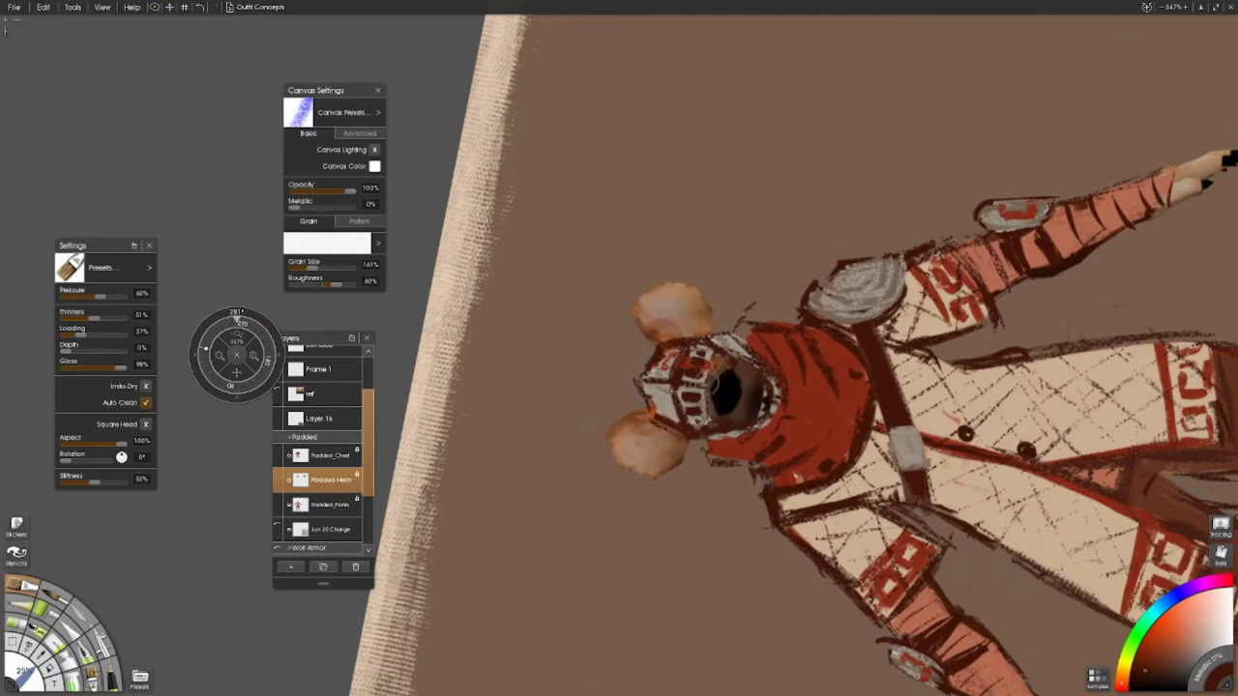
pyautogui.moveTo(687, 97); pyautogui.dragTo(552, 513)
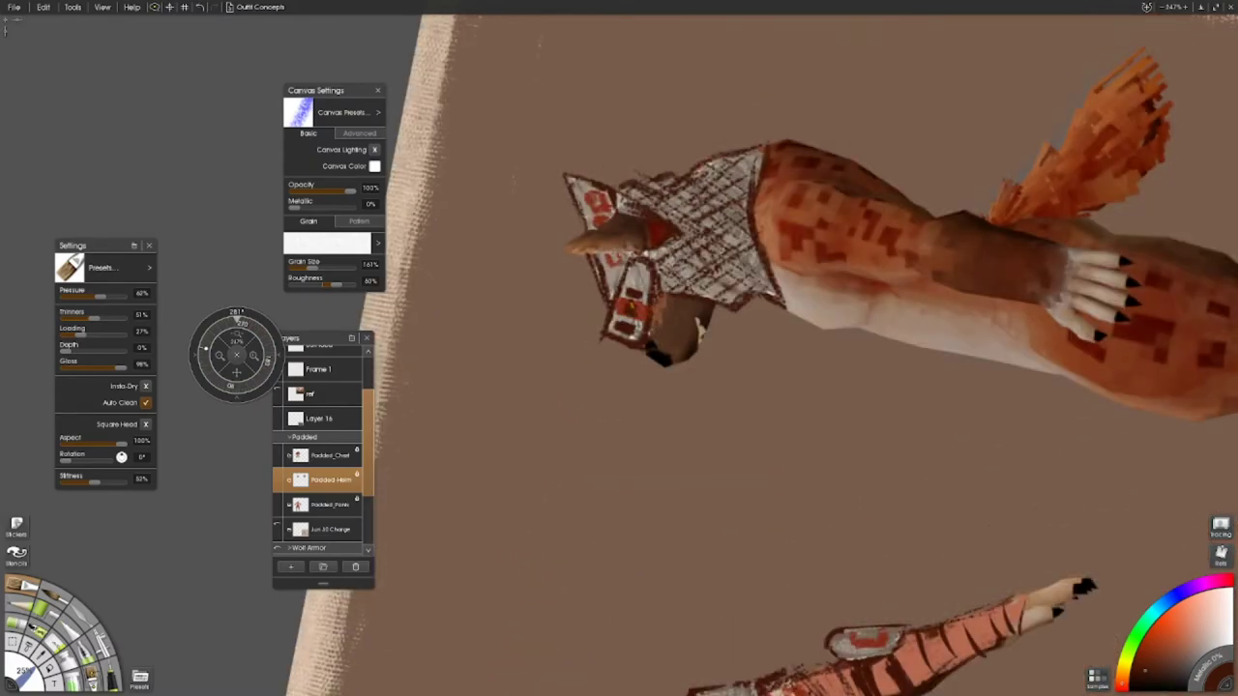
pyautogui.hotkey('ctrl', '0')
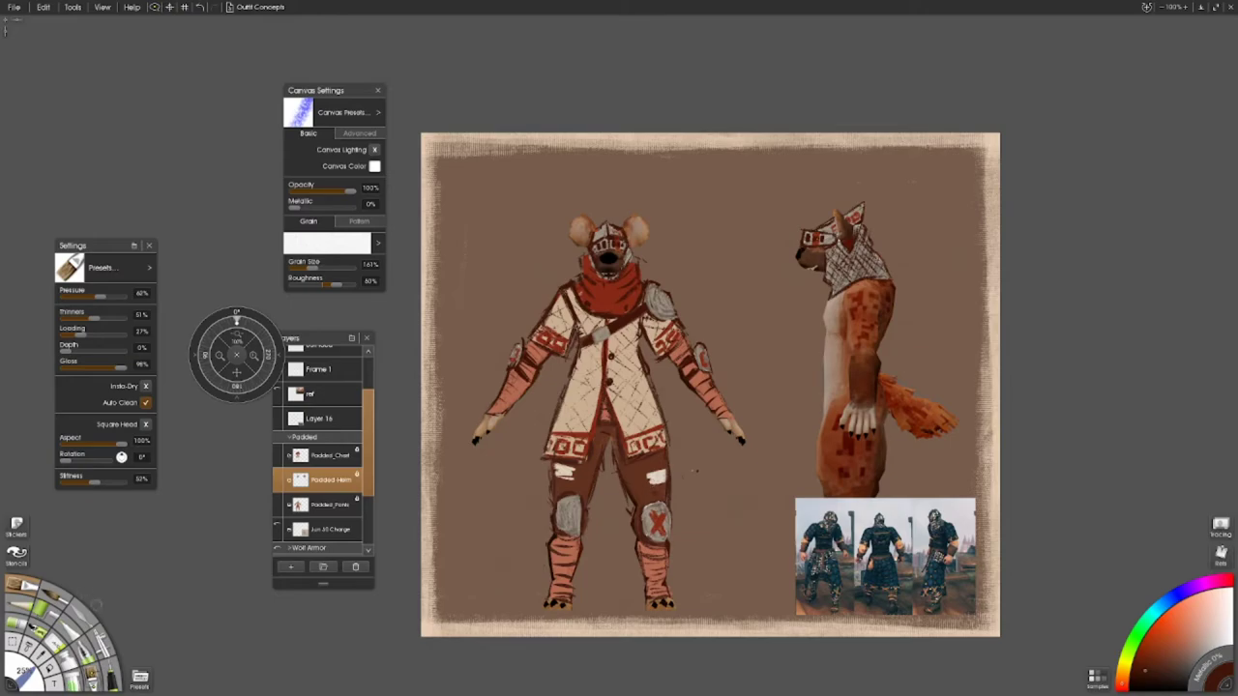
# - Hide the coat and add a new layer directly above Padded_Pants
pyautogui.click(288, 455)
pyautogui.hotkey('ctrl', 'shift', 'n')
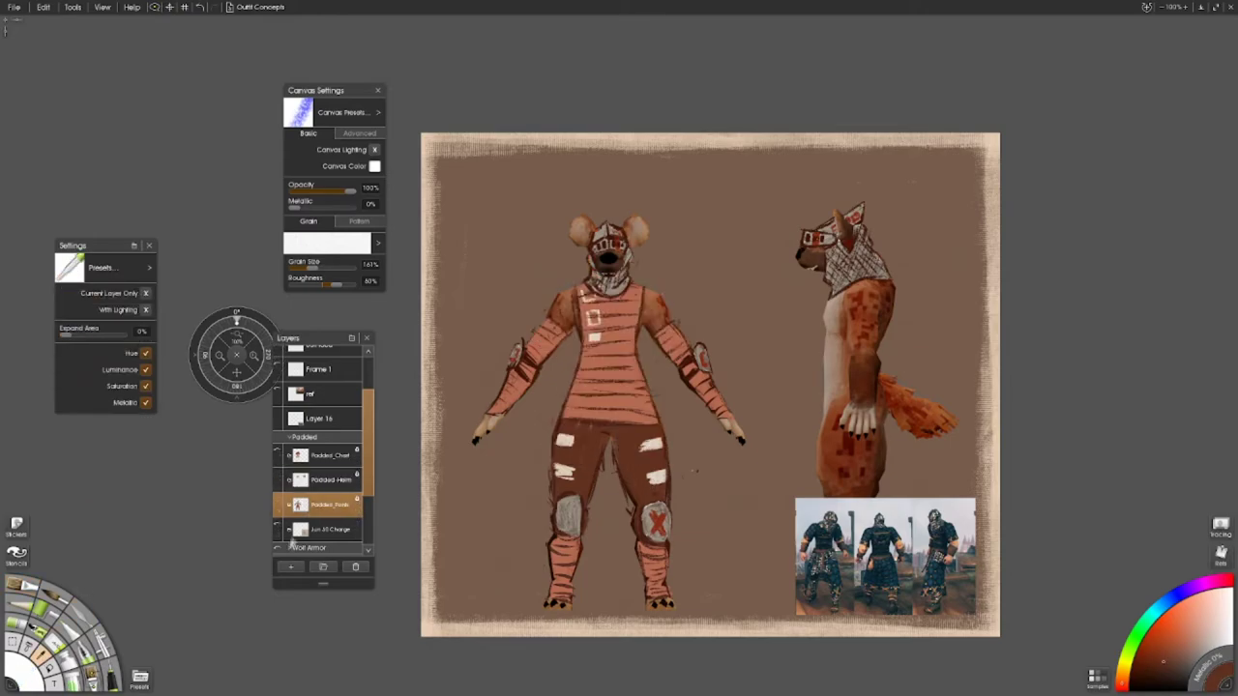
# - Try covering the pink forearm wraps in dark brown, and undo the strokes
pyautogui.moveTo(532, 360)
pyautogui.mouseDown()
pyautogui.moveTo(519, 397)
pyautogui.moveTo(495, 410)
pyautogui.moveTo(522, 383)
pyautogui.moveTo(487, 412)
pyautogui.moveTo(534, 334)
pyautogui.moveTo(524, 323)
pyautogui.mouseUp()
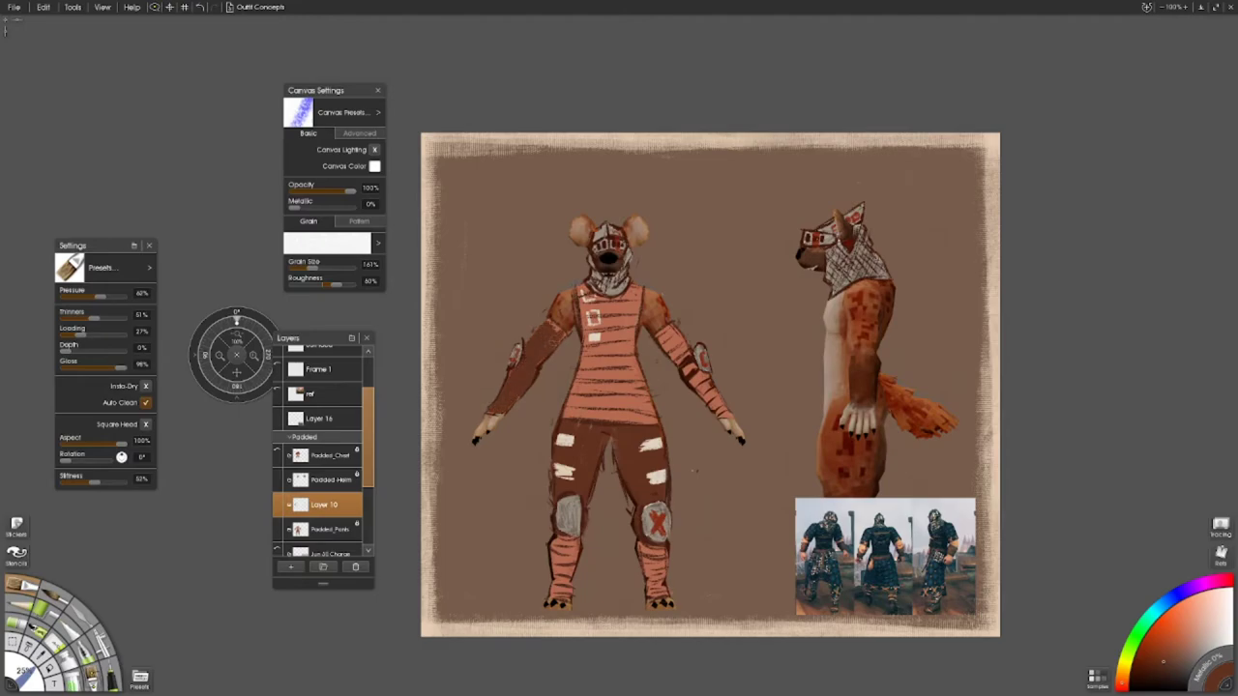
pyautogui.moveTo(665, 334)
pyautogui.mouseDown()
pyautogui.moveTo(678, 348)
pyautogui.moveTo(663, 350)
pyautogui.mouseUp()
pyautogui.hotkey('ctrl', 'z')
pyautogui.hotkey('ctrl', 'z')
pyautogui.hotkey('ctrl', 'z')
pyautogui.hotkey('ctrl', 'z')
pyautogui.hotkey('ctrl', 'z')
pyautogui.hotkey('ctrl', 'z')
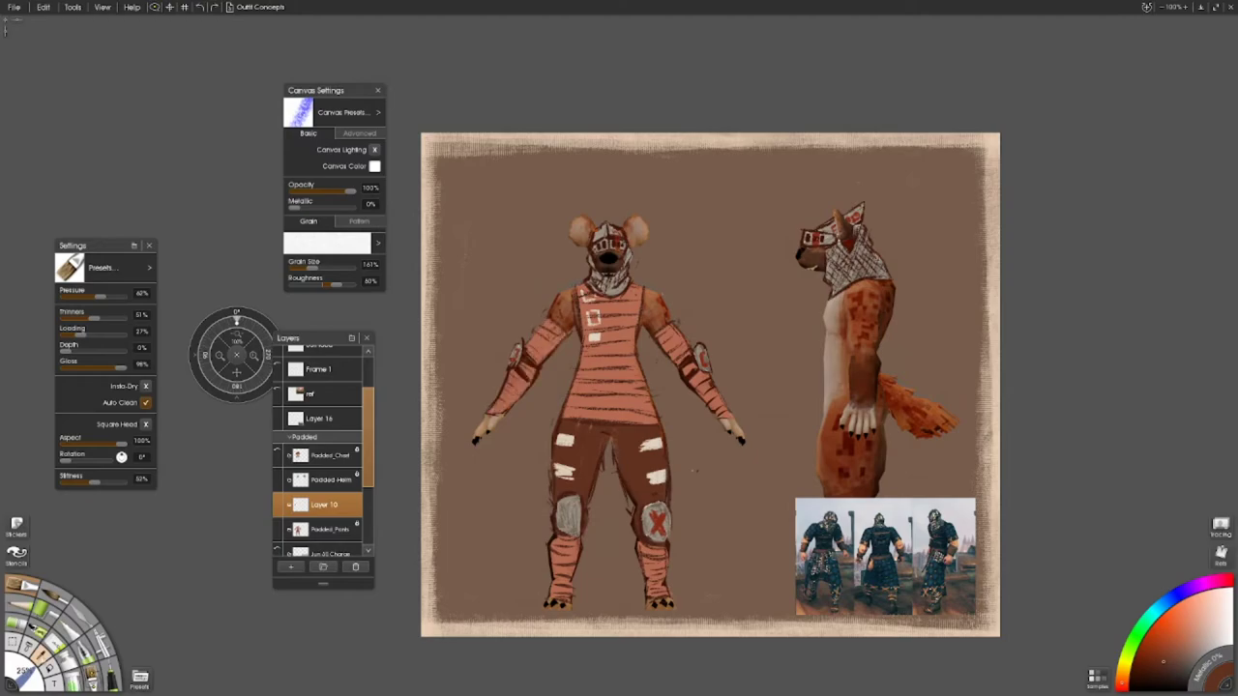
# - Paint dark brown cuffs over both lower forearms and merge the extra layer into Padded_Pants, ending with the canvas upright
pyautogui.hotkey('ctrl', '=')
pyautogui.moveTo(735, 415); pyautogui.dragTo(735, 576)
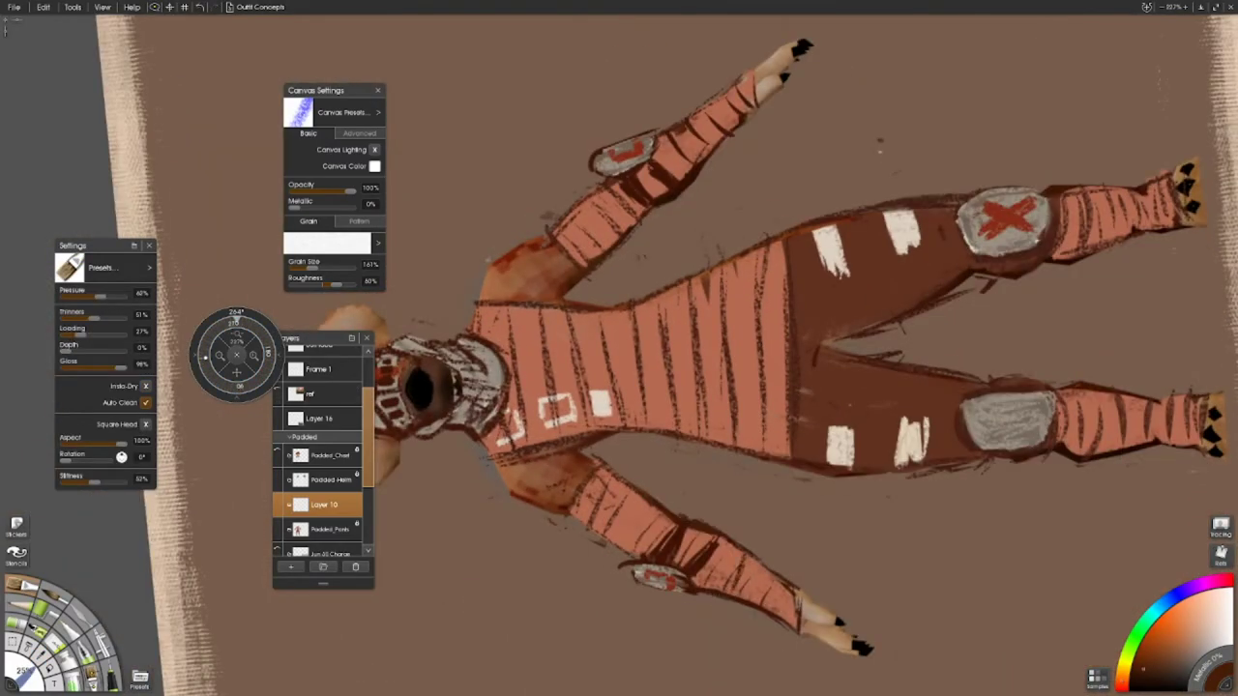
pyautogui.rightClick(356, 505)
pyautogui.click(406, 489)
pyautogui.click(406, 514)
pyautogui.moveTo(788, 623); pyautogui.dragTo(730, 557)
pyautogui.moveTo(668, 464); pyautogui.dragTo(697, 590)
pyautogui.moveTo(789, 213)
pyautogui.mouseDown()
pyautogui.moveTo(716, 275)
pyautogui.moveTo(726, 281)
pyautogui.moveTo(725, 126)
pyautogui.mouseUp()
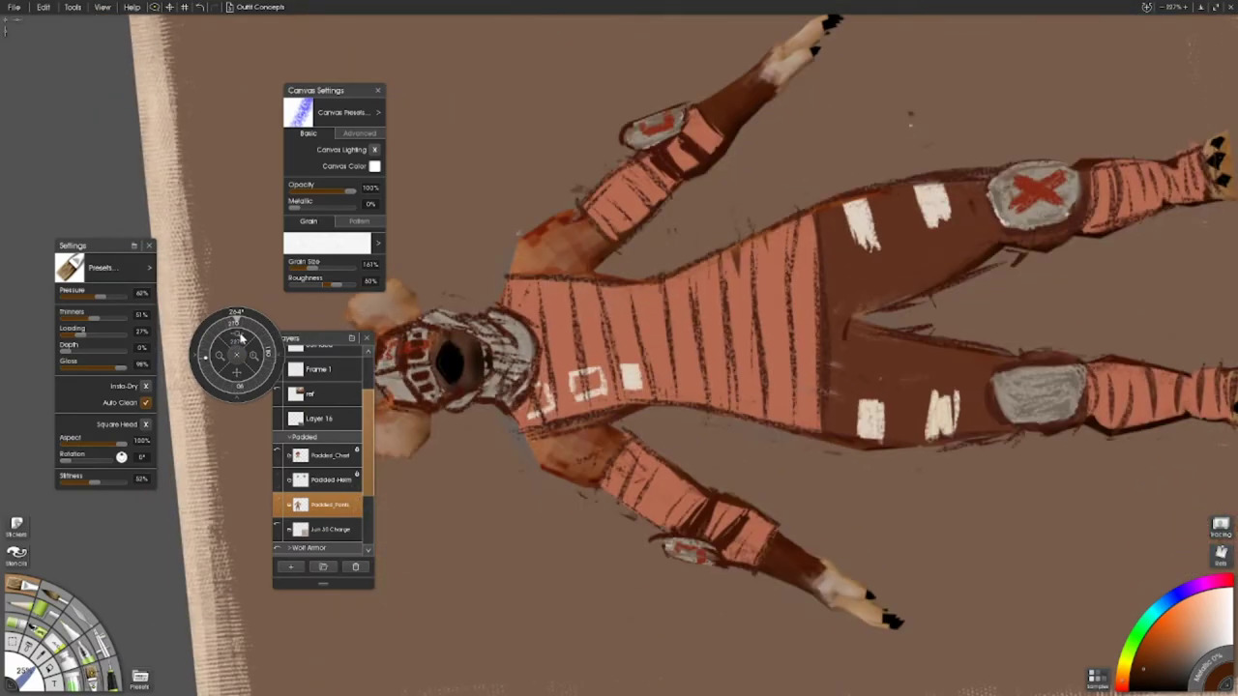
pyautogui.click(236, 320)
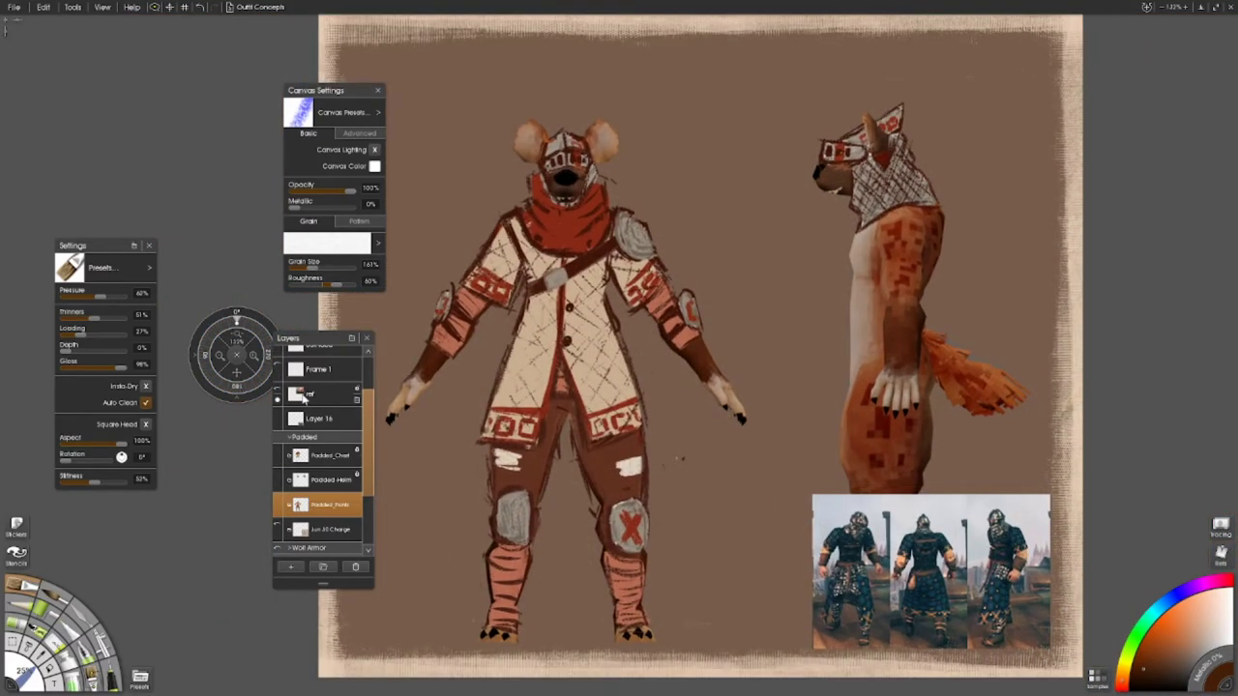
# - Remove the ref image layer and the leftover loose layers around the Padded group's garment layers
pyautogui.rightClick(356, 395)
pyautogui.click(416, 539)
pyautogui.click(329, 480)
pyautogui.rightClick(329, 480)
pyautogui.click(442, 473)
pyautogui.scroll(-2, 700, 346)
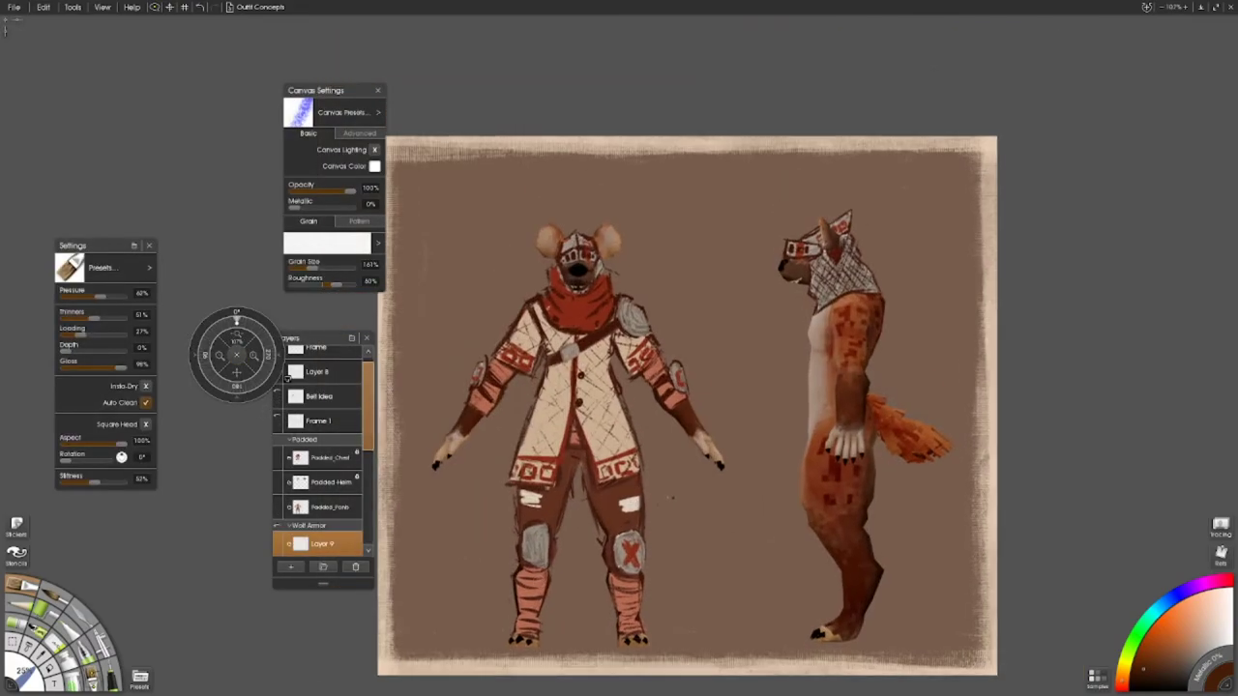
# - Add a new layer at the top of the Padded group and hand-letter the title PADDED in light cream above the front figure
pyautogui.hotkey('ctrl', 'shift', 'n')
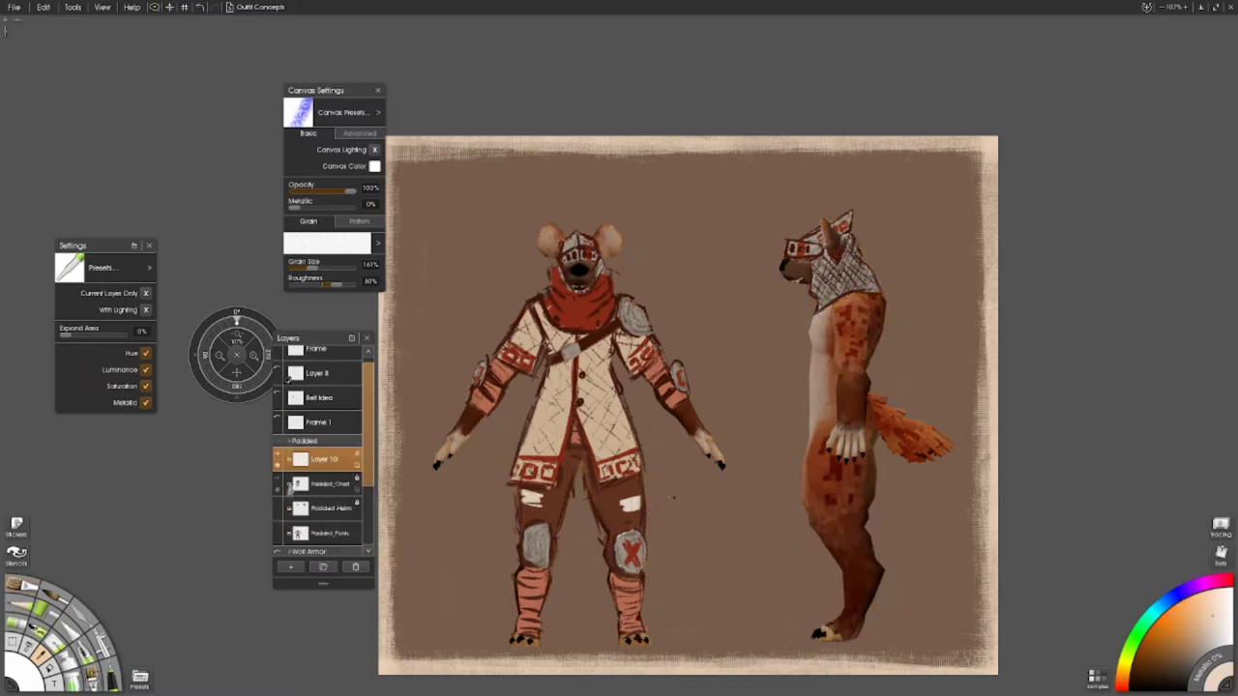
pyautogui.press('o')
pyautogui.moveTo(423, 190)
pyautogui.mouseDown()
pyautogui.moveTo(440, 275)
pyautogui.moveTo(459, 214)
pyautogui.moveTo(452, 180)
pyautogui.moveTo(465, 252)
pyautogui.mouseUp()
pyautogui.moveTo(480, 184)
pyautogui.mouseDown()
pyautogui.moveTo(495, 238)
pyautogui.moveTo(484, 219)
pyautogui.mouseUp()
pyautogui.moveTo(500, 186)
pyautogui.mouseDown()
pyautogui.moveTo(501, 238)
pyautogui.moveTo(515, 198)
pyautogui.mouseUp()
pyautogui.moveTo(532, 180)
pyautogui.mouseDown()
pyautogui.moveTo(530, 219)
pyautogui.moveTo(590, 213)
pyautogui.moveTo(582, 188)
pyautogui.moveTo(617, 188)
pyautogui.mouseUp()
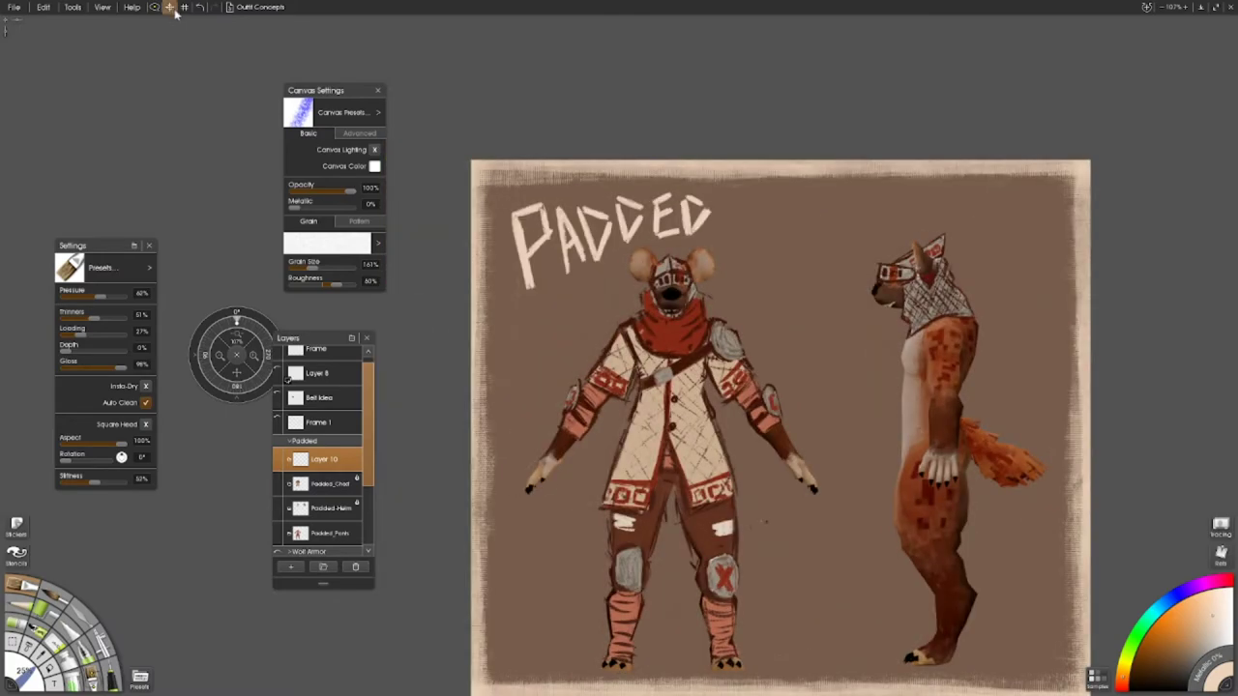
# - Move the PADDED lettering slightly closer to the artwork's upper-left corner
pyautogui.hotkey('ctrl', 't')
pyautogui.moveTo(611, 242); pyautogui.dragTo(592, 235)
pyautogui.click(169, 512)
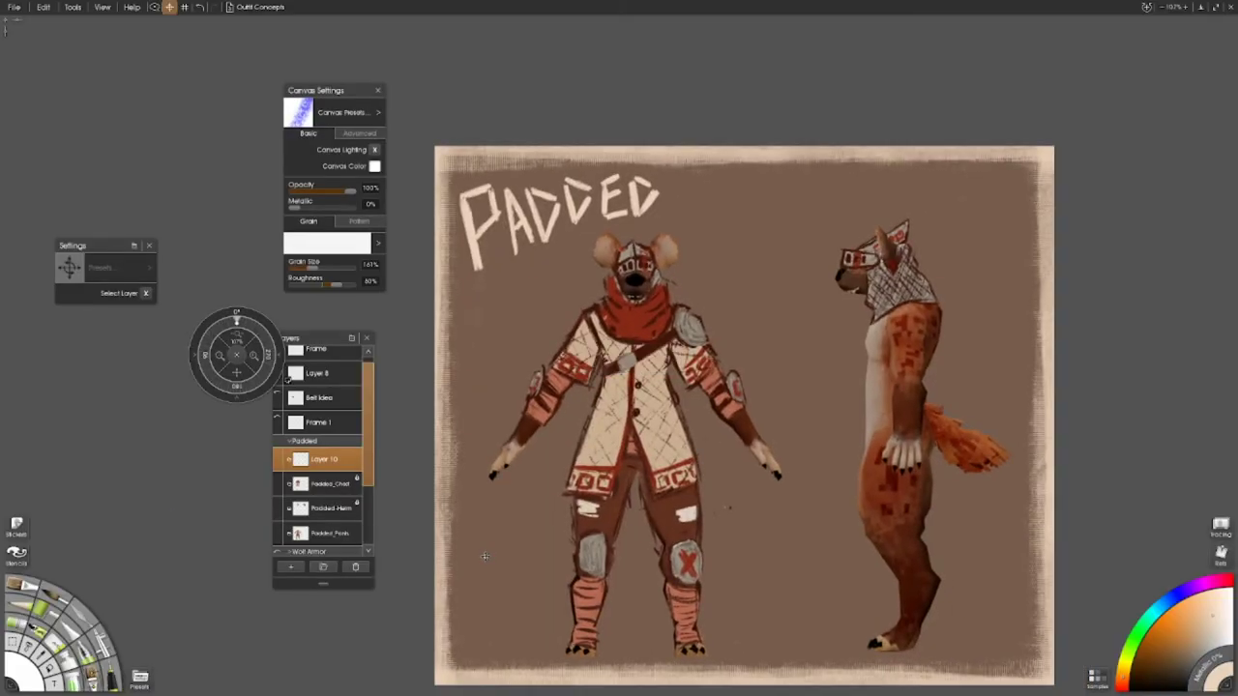
pyautogui.moveTo(236, 341); pyautogui.dragTo(290, 341)
pyautogui.moveTo(529, 695); pyautogui.dragTo(469, 682)
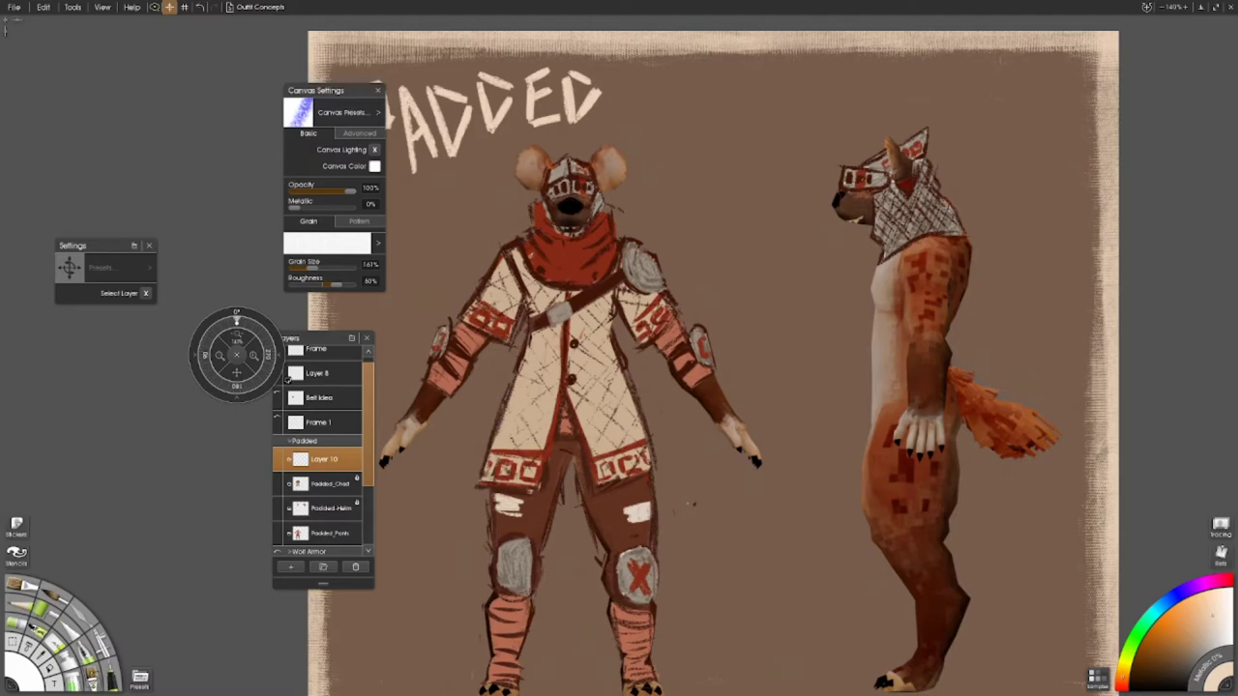
pyautogui.moveTo(236, 340); pyautogui.dragTo(203, 346)
pyautogui.scroll(-1, 319, 455)
# - Toggle the Padded_Chest and Padded Helm layers off and on to review the outfit with and without each piece
pyautogui.click(329, 428)
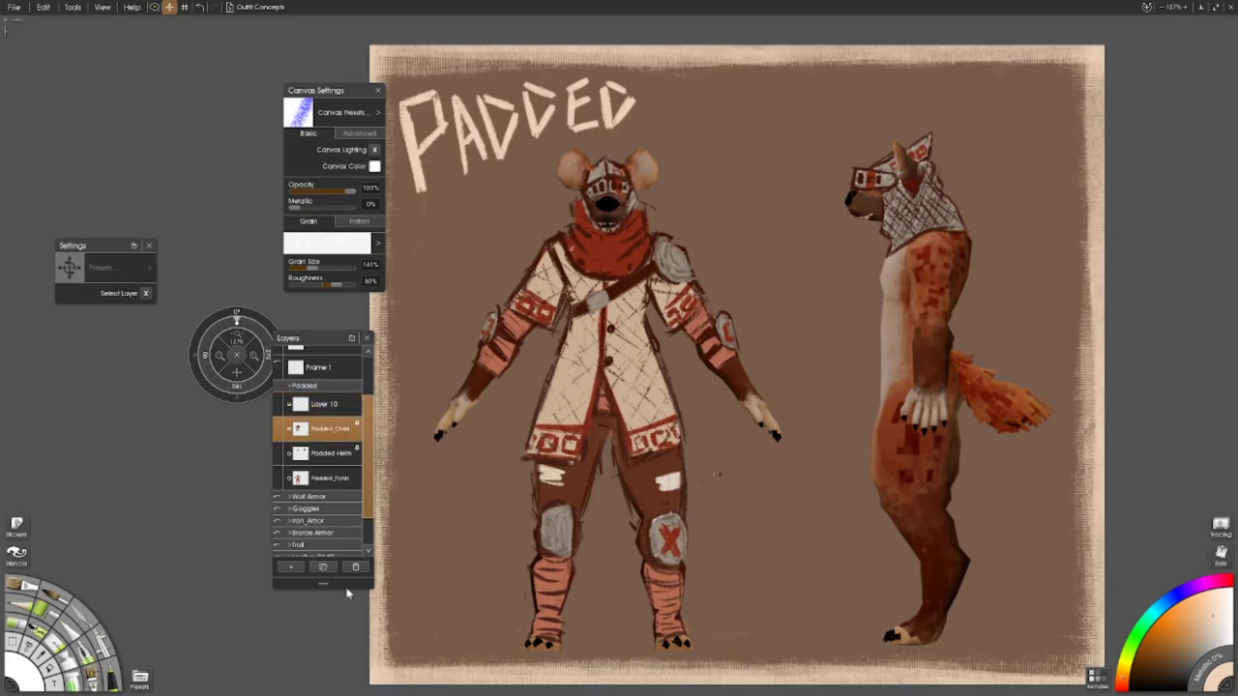
pyautogui.click(279, 429)
pyautogui.click(279, 429)
pyautogui.click(278, 453)
pyautogui.click(279, 429)
pyautogui.click(329, 477)
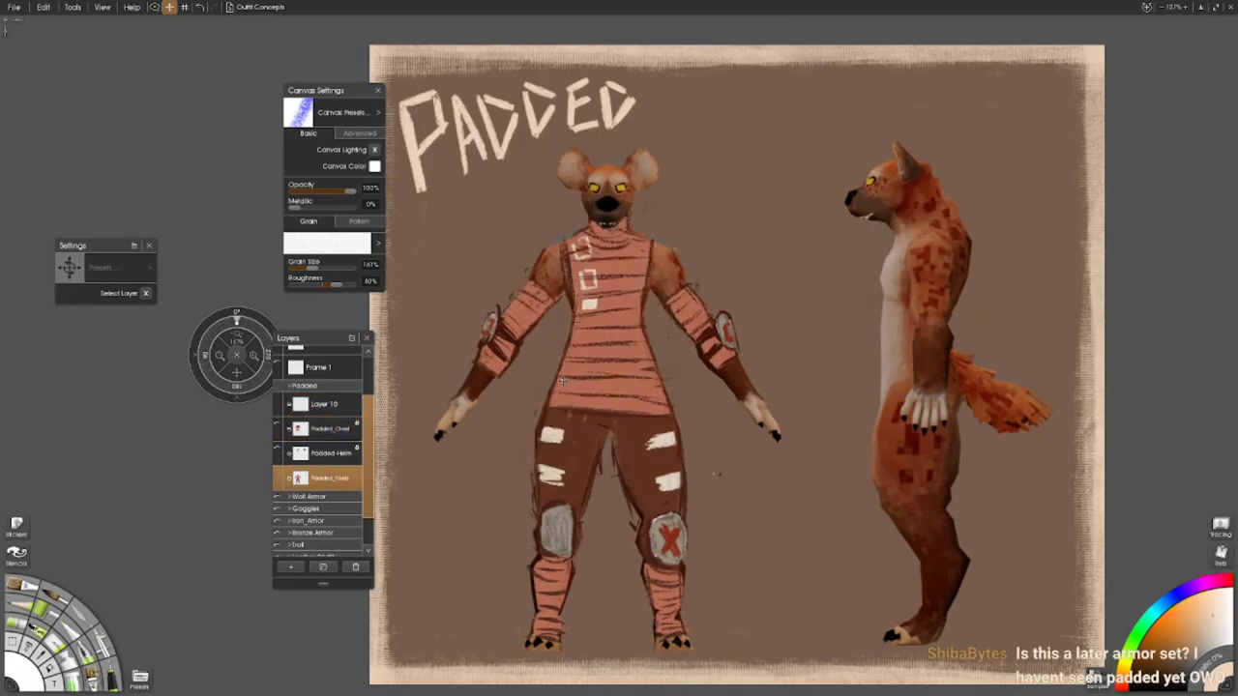
pyautogui.click(278, 452)
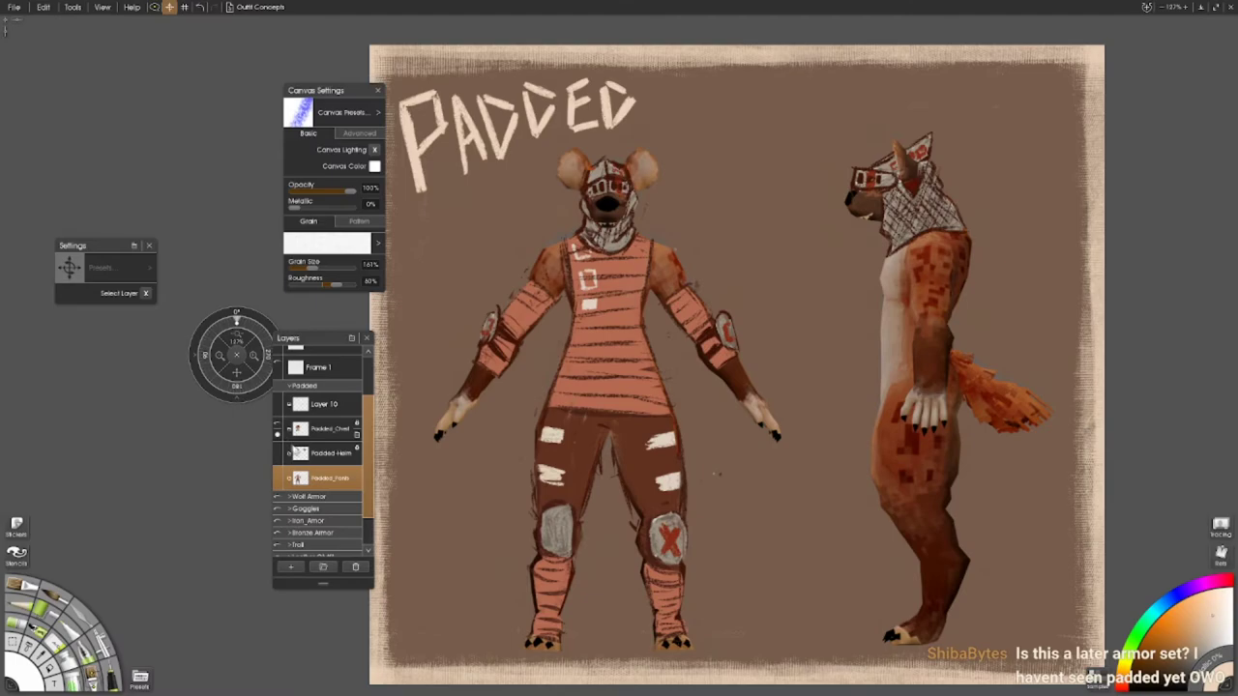
pyautogui.click(278, 453)
pyautogui.click(278, 429)
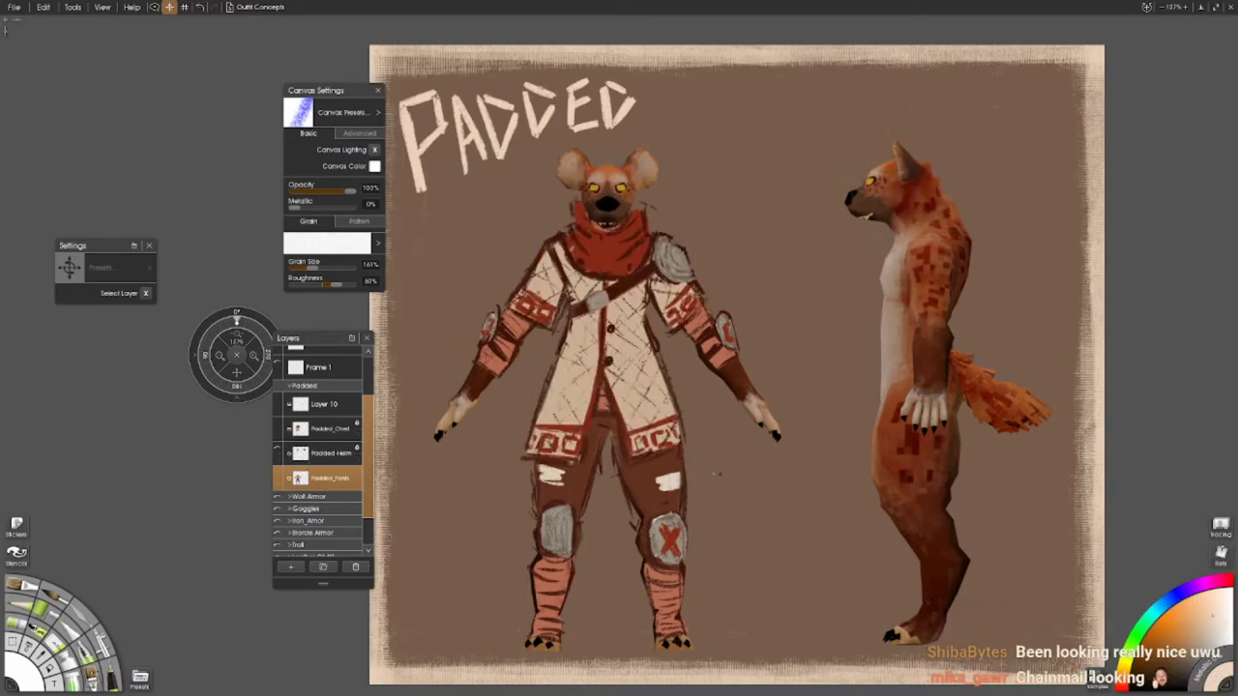
pyautogui.click(279, 453)
pyautogui.moveTo(478, 560); pyautogui.dragTo(534, 572)
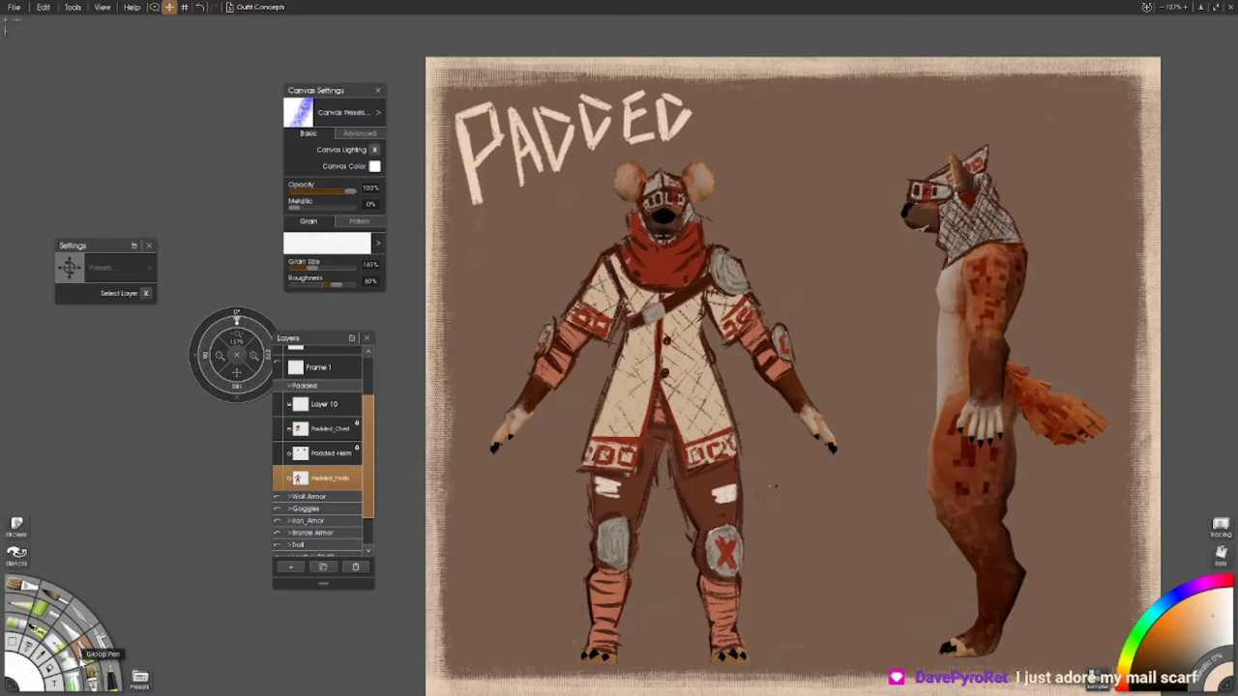
# - Add a new layer above Padded_Chest and outline the coat's sleeve and back on the side figure in light cream
pyautogui.hotkey('ctrl', 'shift', 'n')
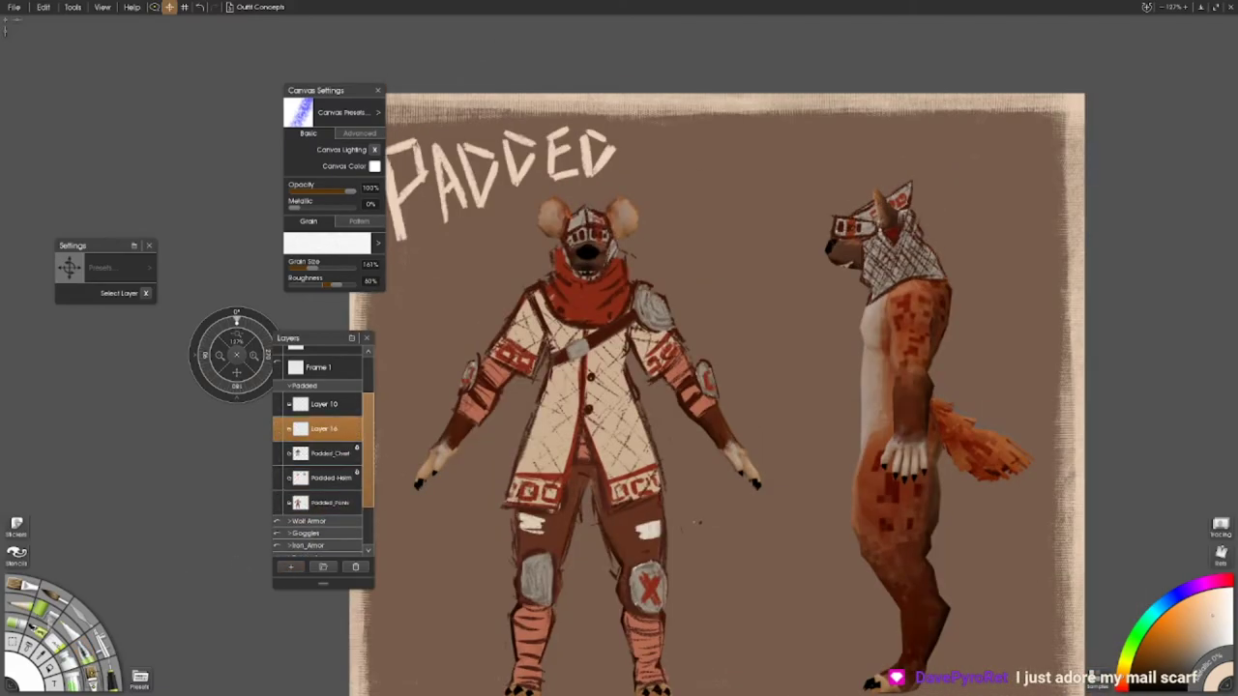
pyautogui.press('f')
pyautogui.scroll(3, 589, 183)
pyautogui.scroll(-3, 619, 348)
pyautogui.press('o')
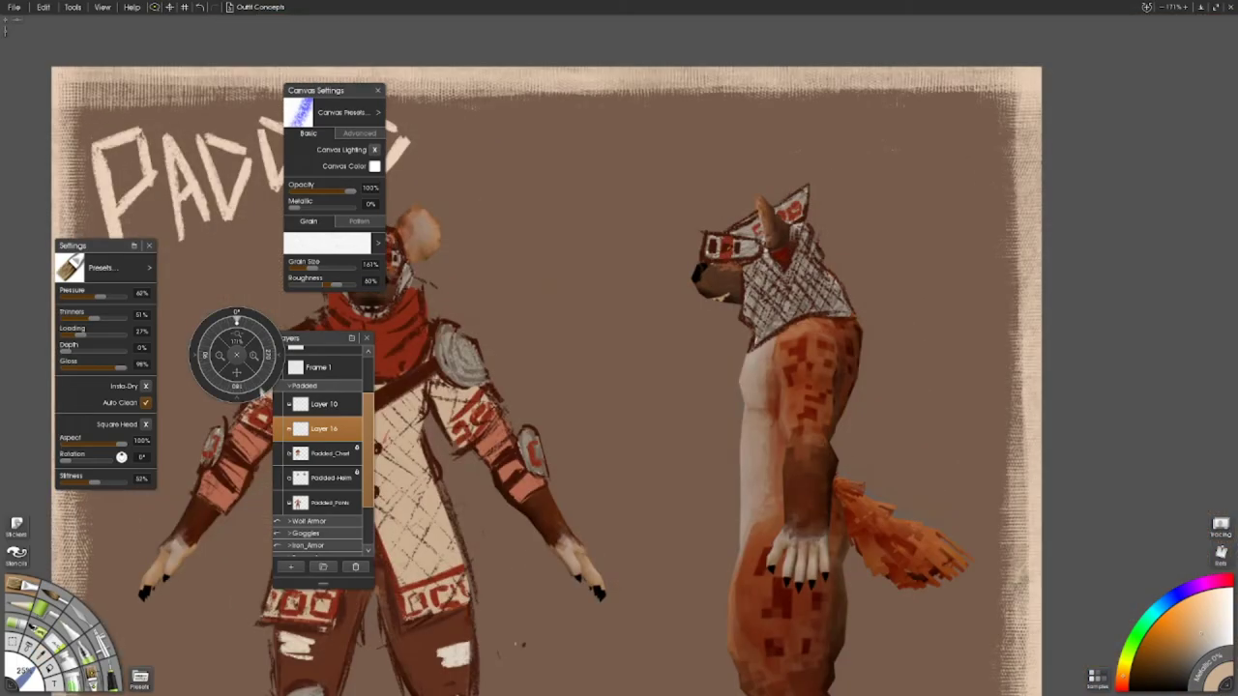
pyautogui.moveTo(803, 217); pyautogui.dragTo(779, 307)
pyautogui.moveTo(689, 199)
pyautogui.mouseDown()
pyautogui.moveTo(763, 289)
pyautogui.moveTo(745, 352)
pyautogui.mouseUp()
pyautogui.moveTo(685, 296); pyautogui.dragTo(745, 350)
pyautogui.moveTo(700, 240)
pyautogui.mouseDown()
pyautogui.moveTo(756, 281)
pyautogui.moveTo(737, 271)
pyautogui.mouseUp()
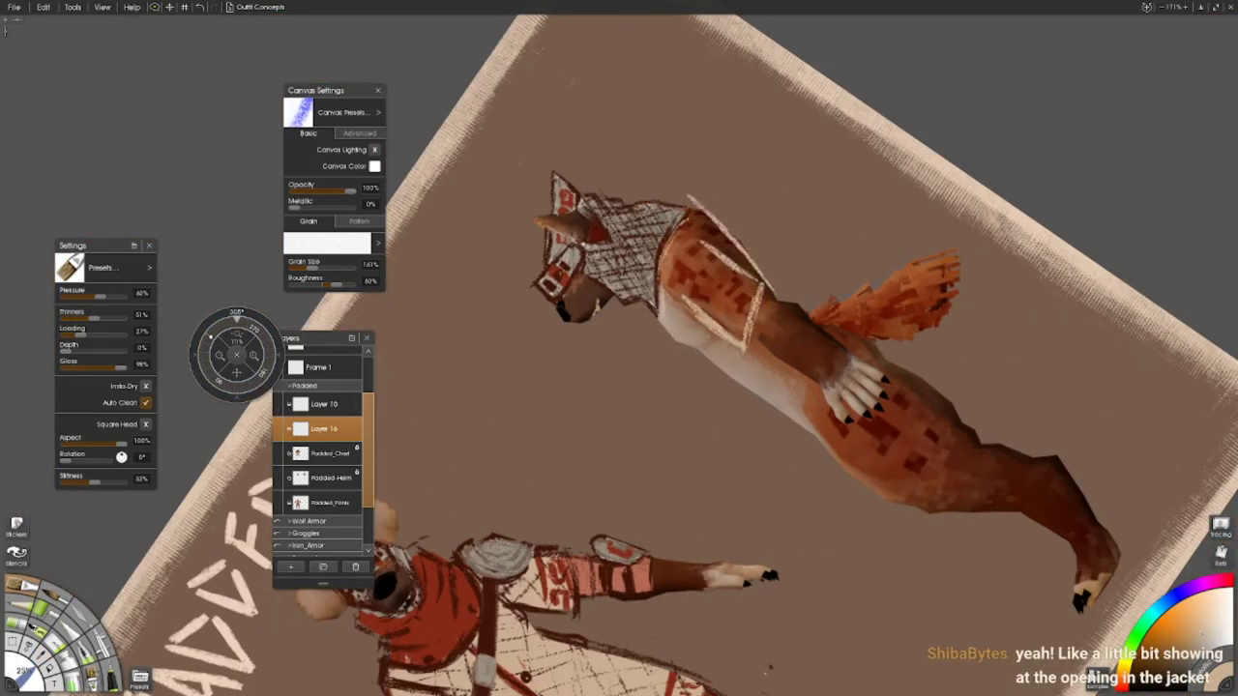
pyautogui.moveTo(685, 305); pyautogui.dragTo(739, 346)
pyautogui.moveTo(675, 296); pyautogui.dragTo(683, 238)
pyautogui.moveTo(731, 339)
pyautogui.mouseDown()
pyautogui.moveTo(755, 289)
pyautogui.moveTo(745, 337)
pyautogui.moveTo(826, 421)
pyautogui.moveTo(822, 445)
pyautogui.moveTo(818, 373)
pyautogui.moveTo(801, 457)
pyautogui.mouseUp()
# - Sketch the side-view coat's front edge and flared hem in cream, undoing strokes that miss the shape
pyautogui.hotkey('ctrl', '0')
pyautogui.moveTo(828, 387); pyautogui.dragTo(808, 435)
pyautogui.moveTo(785, 381); pyautogui.dragTo(791, 441)
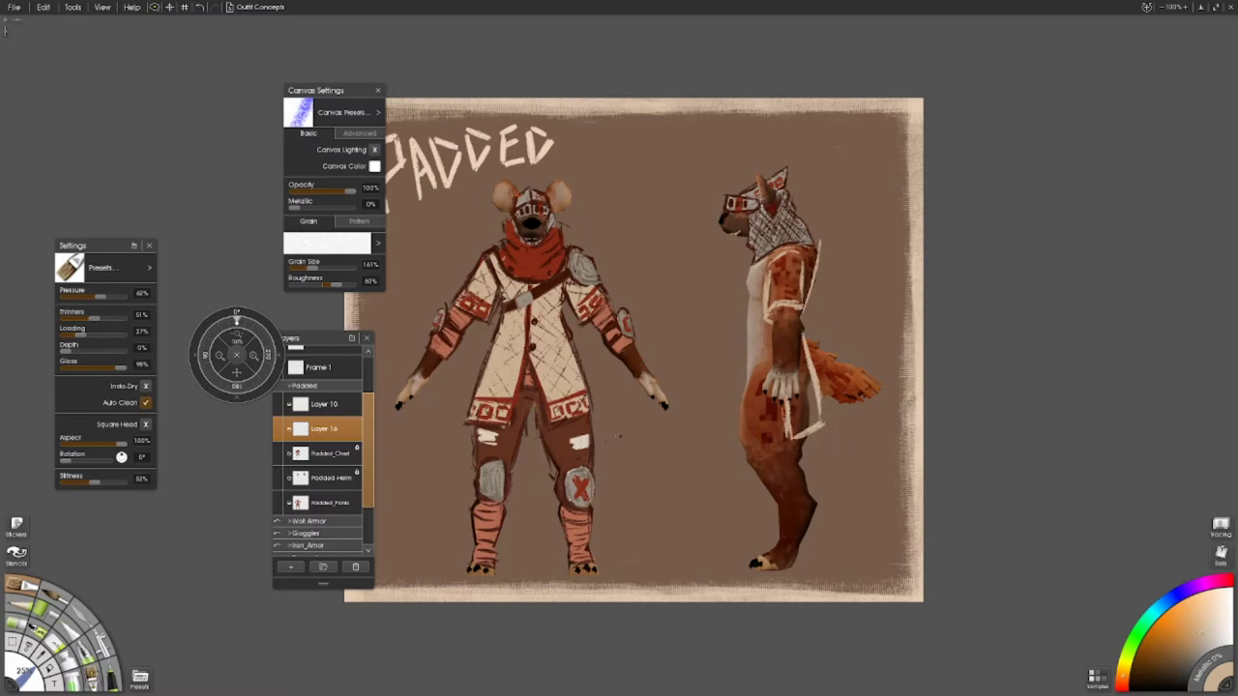
pyautogui.moveTo(768, 388)
pyautogui.mouseDown()
pyautogui.moveTo(735, 437)
pyautogui.moveTo(749, 273)
pyautogui.mouseUp()
pyautogui.moveTo(785, 382)
pyautogui.mouseDown()
pyautogui.moveTo(787, 438)
pyautogui.moveTo(822, 416)
pyautogui.moveTo(824, 445)
pyautogui.mouseUp()
pyautogui.moveTo(732, 425); pyautogui.dragTo(757, 441)
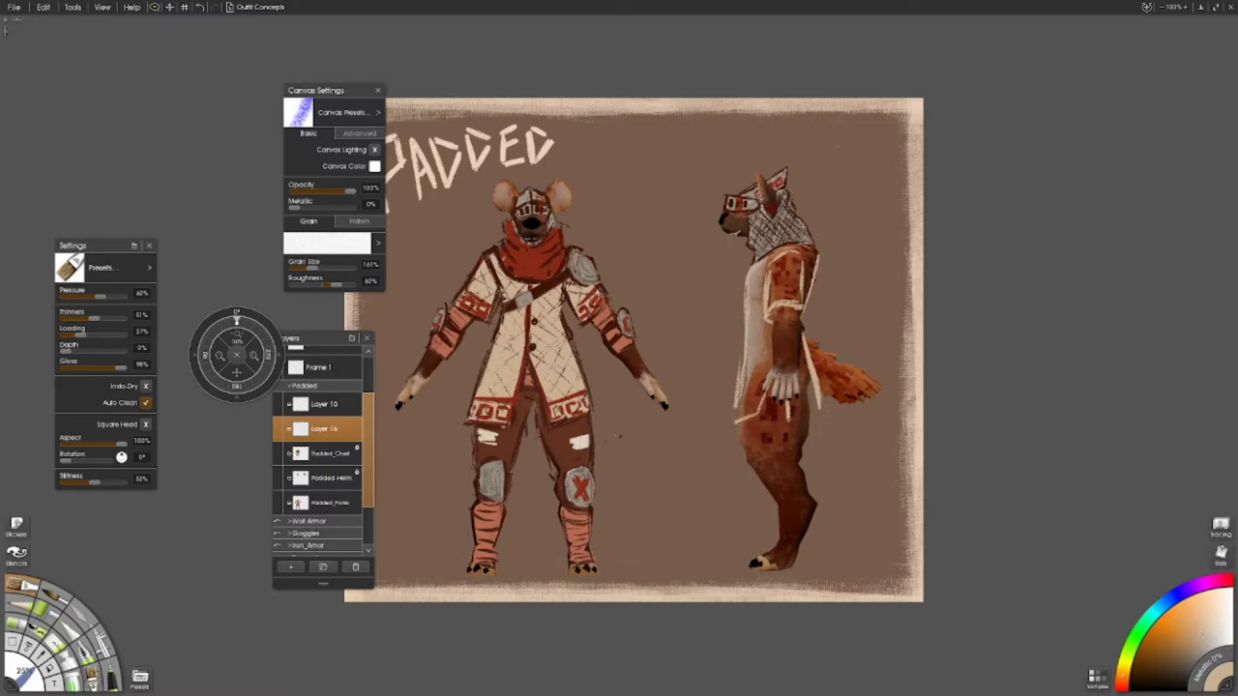
pyautogui.hotkey('ctrl', 'z')
pyautogui.hotkey('ctrl', 'z')
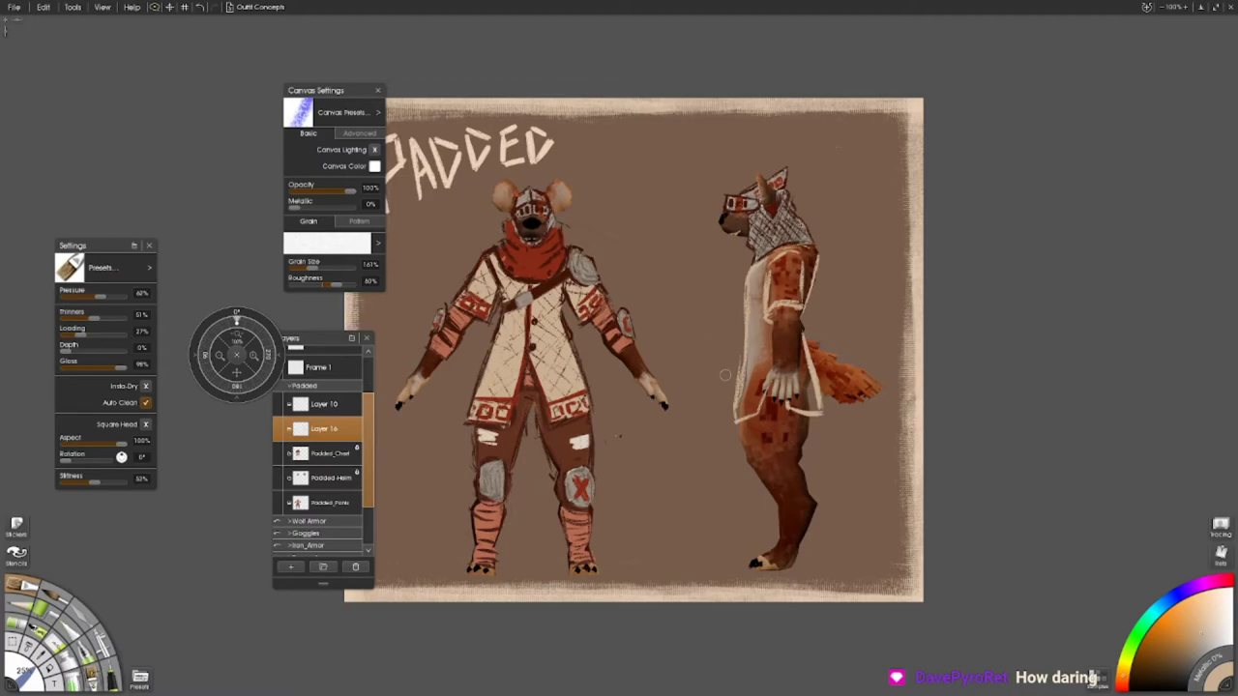
# - Add a layer beneath Padded_Chest and paint a grey underlayer along the front coat's hem, keeping the central opening clear
pyautogui.press('f')
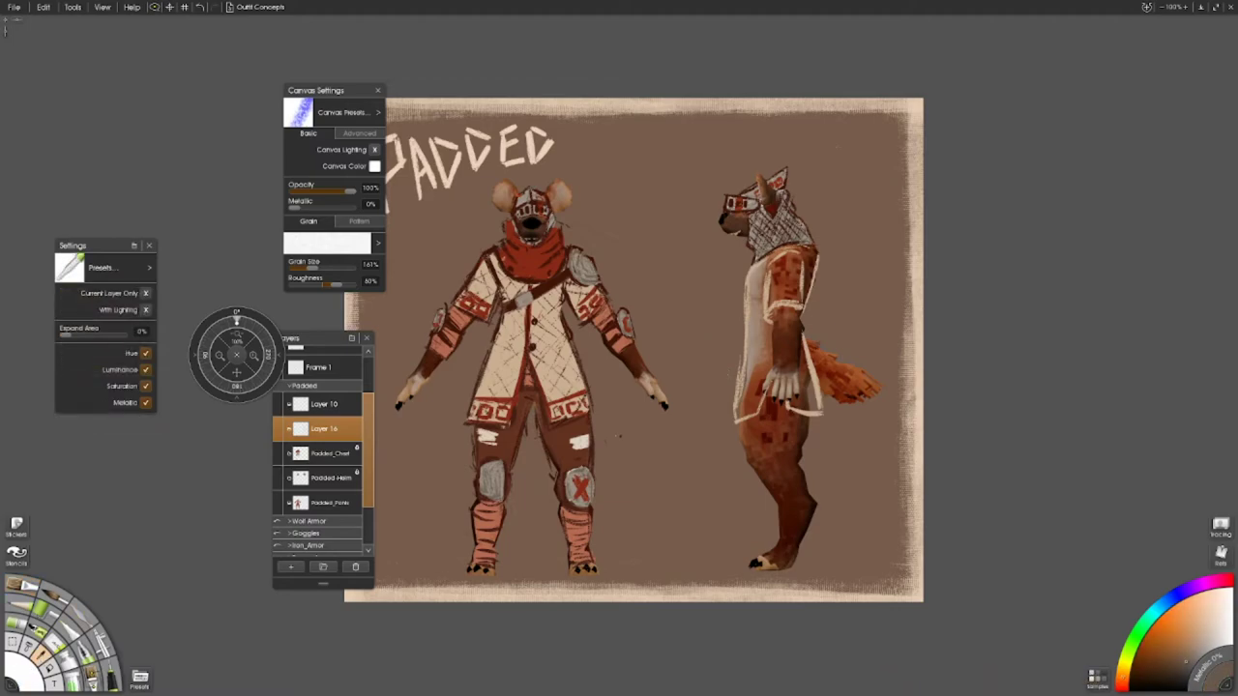
pyautogui.press('o')
pyautogui.hotkey('ctrl', 'shift', 'n')
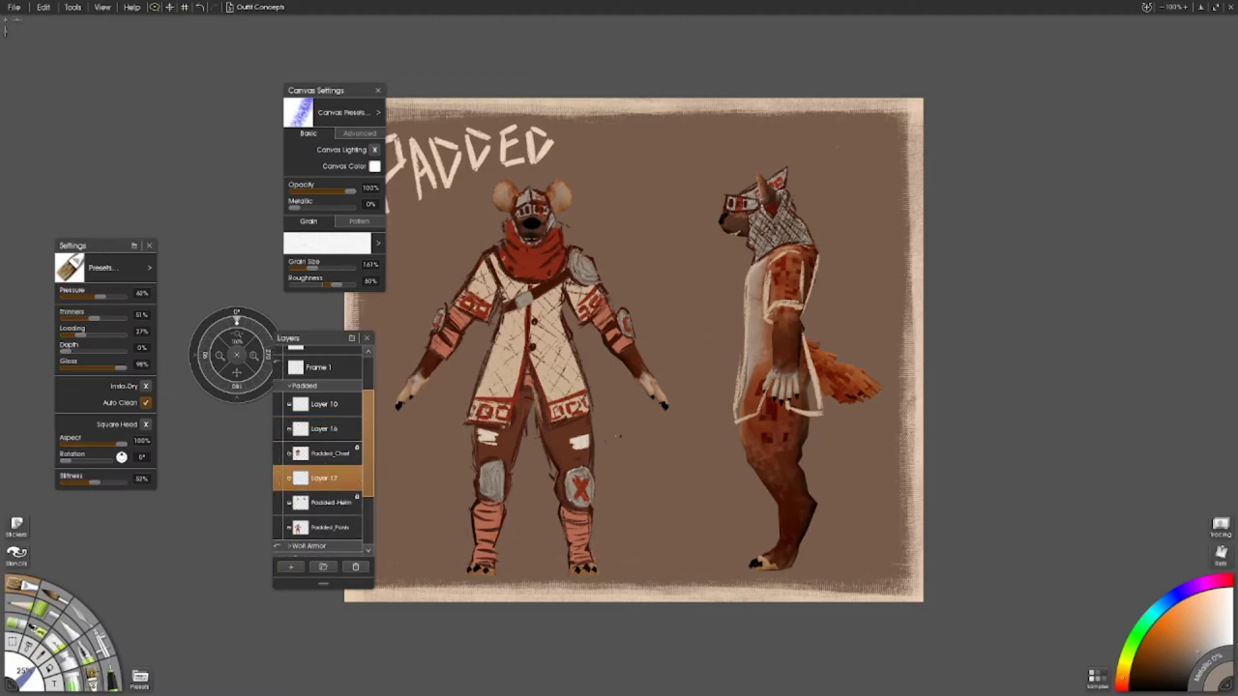
pyautogui.moveTo(542, 435)
pyautogui.mouseDown()
pyautogui.moveTo(592, 414)
pyautogui.moveTo(519, 406)
pyautogui.moveTo(470, 434)
pyautogui.mouseUp()
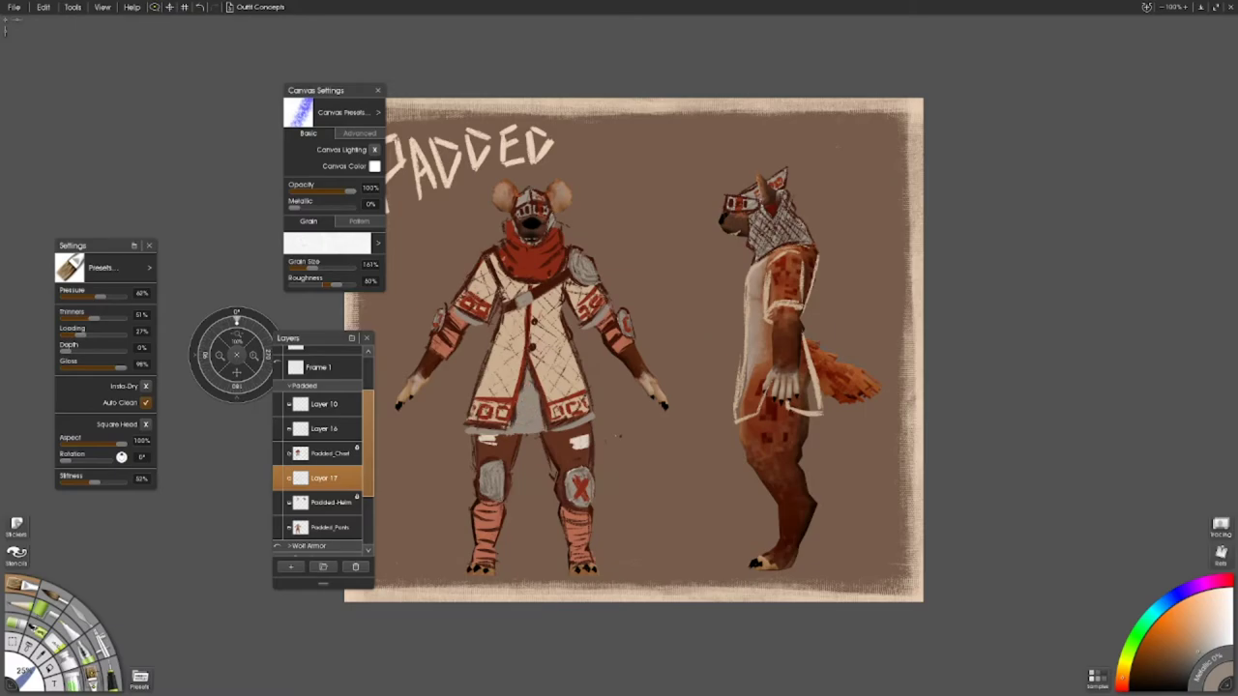
pyautogui.moveTo(384, 507); pyautogui.dragTo(430, 540)
pyautogui.moveTo(230, 394); pyautogui.dragTo(273, 386)
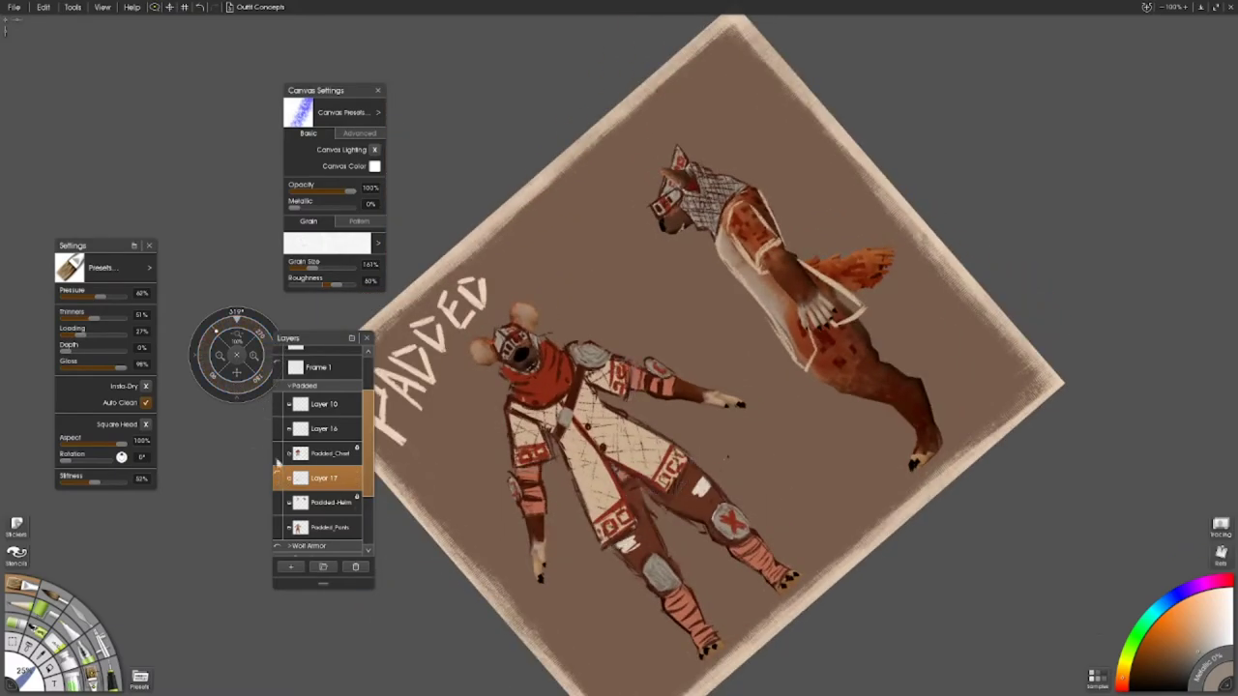
pyautogui.click(237, 319)
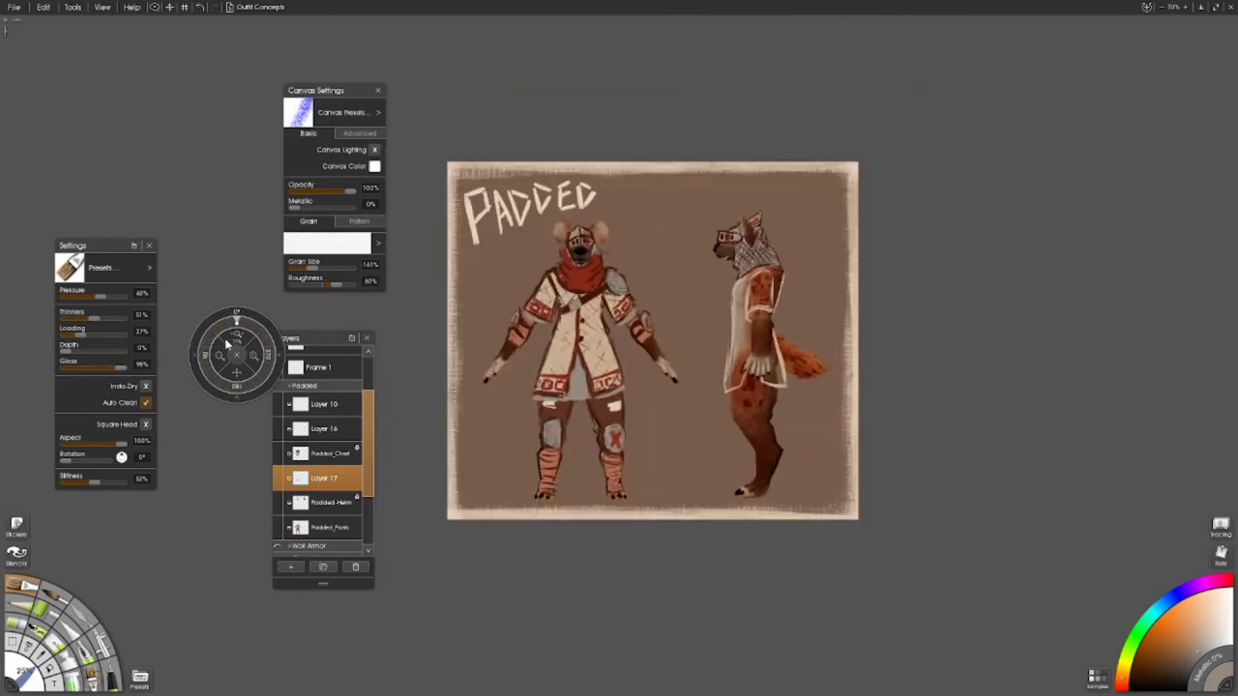
pyautogui.moveTo(569, 359); pyautogui.dragTo(573, 427)
pyautogui.moveTo(552, 385); pyautogui.dragTo(557, 420)
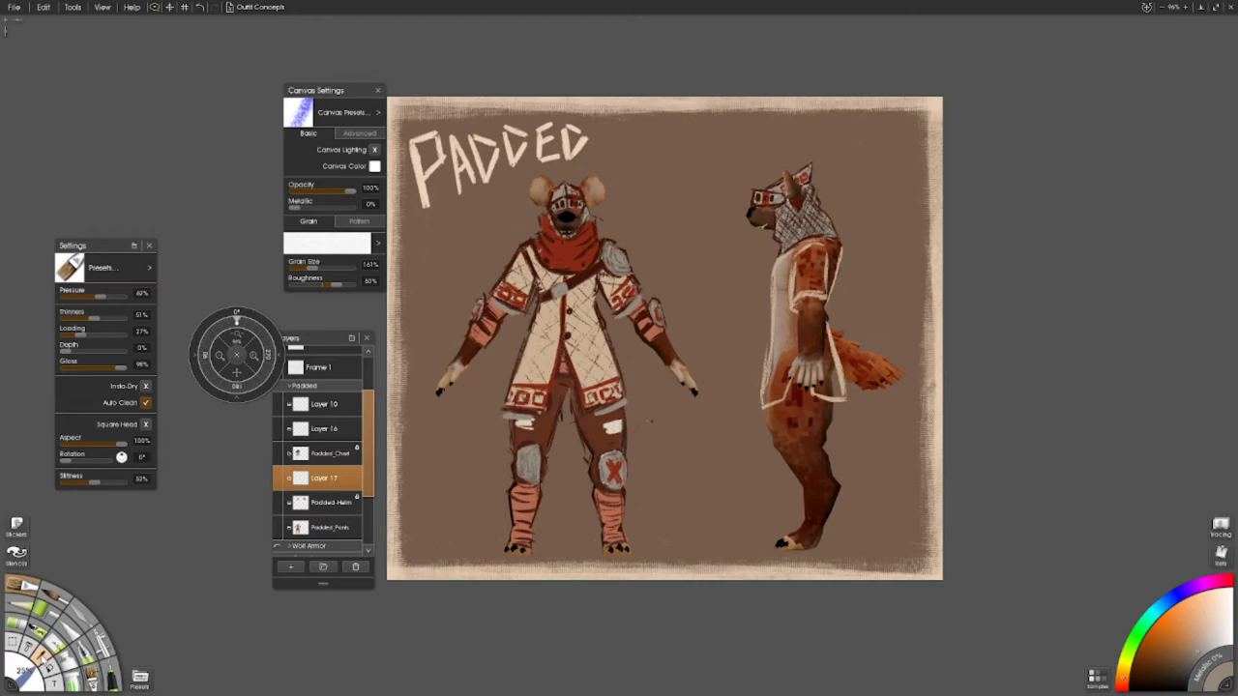
pyautogui.press('alt')
pyautogui.press('o')
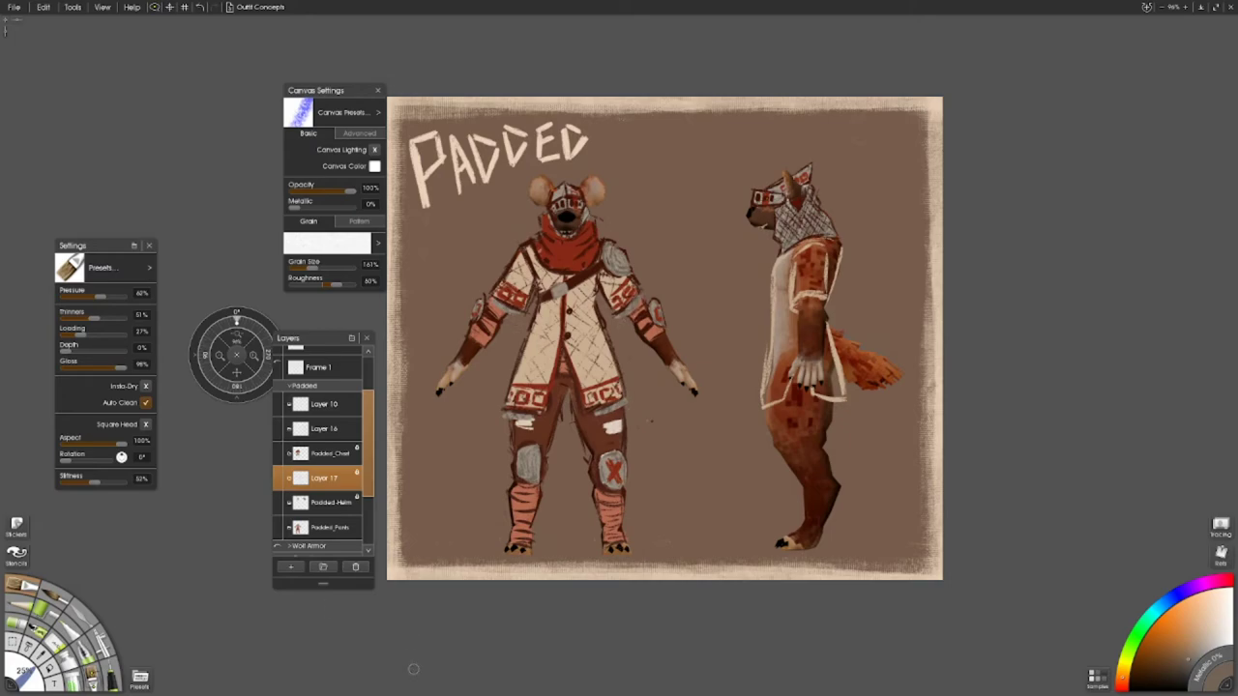
# - Add a layer above Padded_Pants, paint dark brown straps beside the front figure's knee guards, and merge it into Padded_Pants
pyautogui.scroll(2, 665, 339)
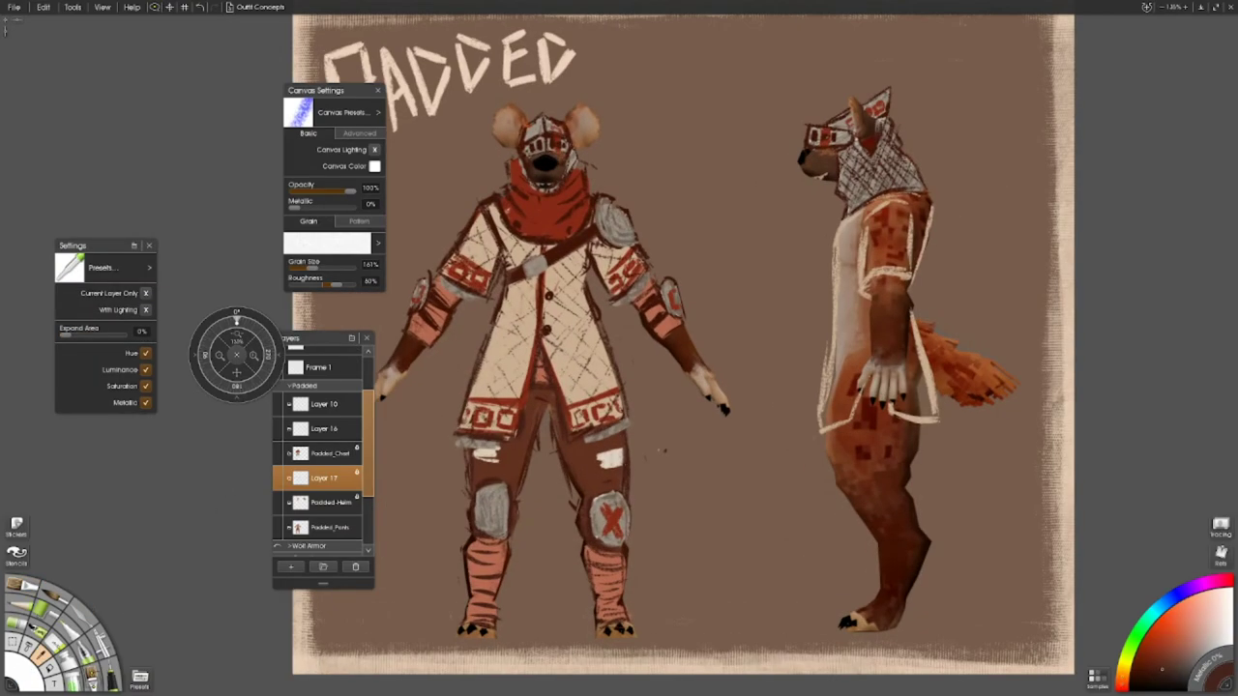
pyautogui.moveTo(253, 322); pyautogui.dragTo(266, 345)
pyautogui.hotkey('ctrl', 'shift', 'n')
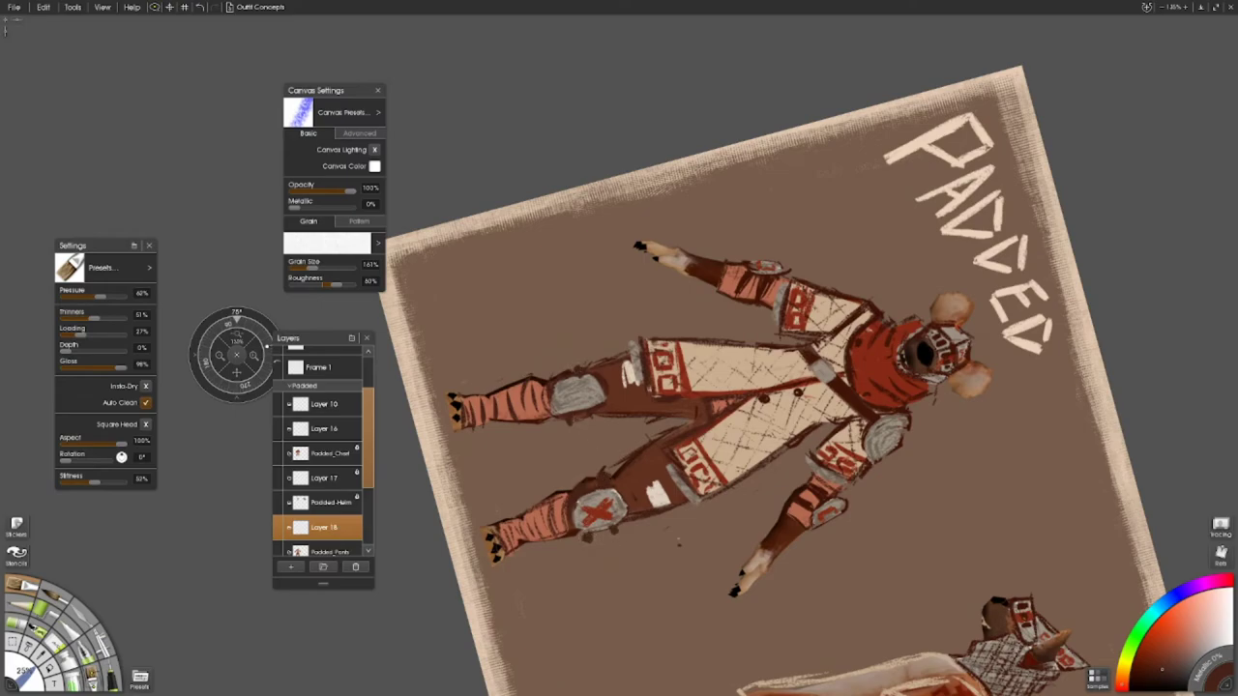
pyautogui.hotkey('ctrl', '0')
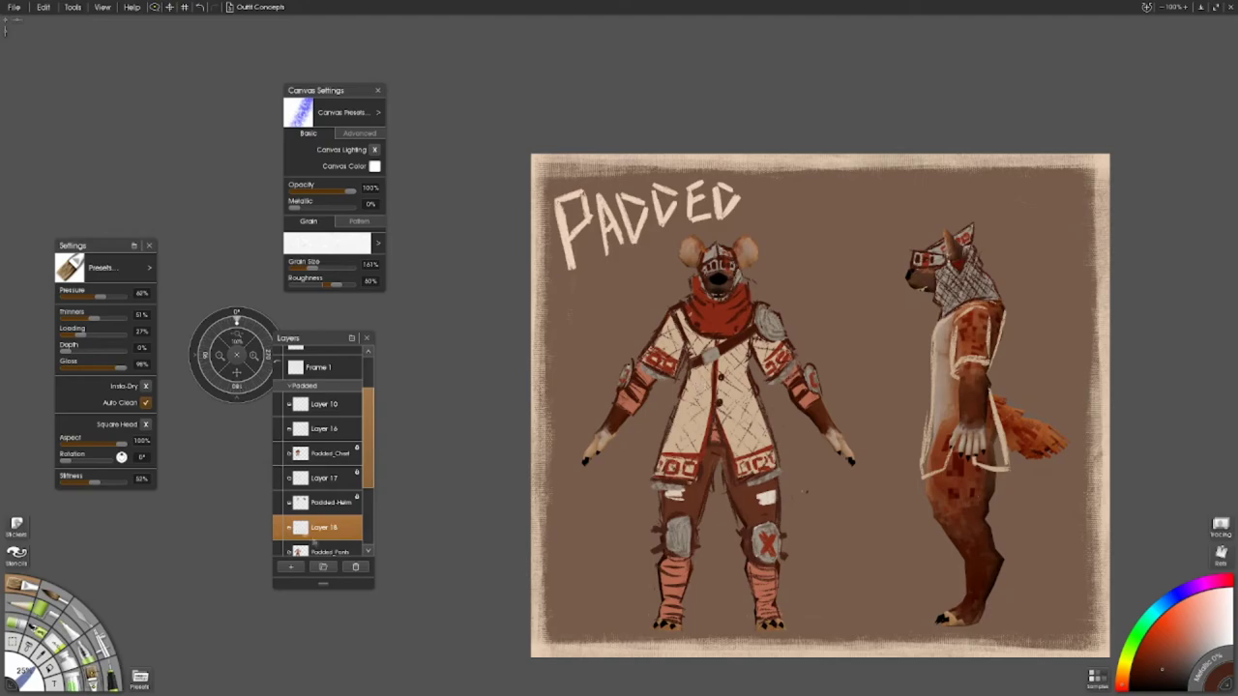
pyautogui.scroll(-3, 362, 504)
pyautogui.rightClick(362, 470)
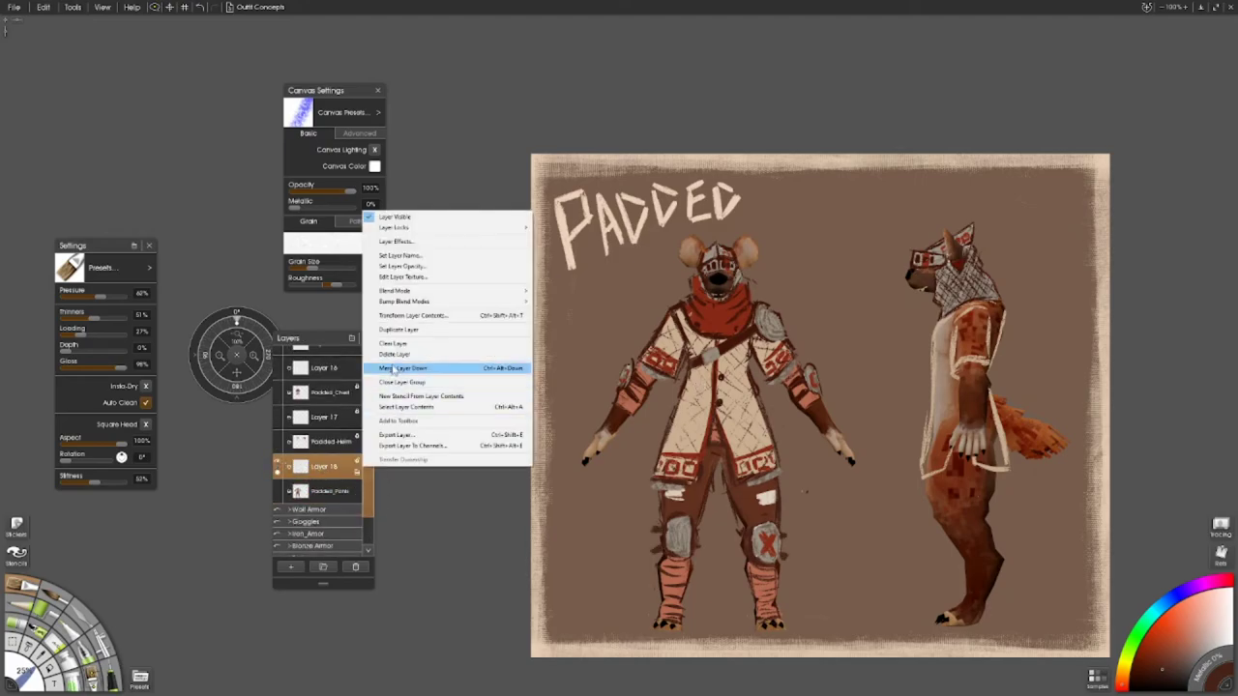
pyautogui.click(394, 369)
# - Merge the Padded_Chest layer with the grey hem layer directly beneath it
pyautogui.doubleClick(338, 392)
pyautogui.press('Return')
pyautogui.moveTo(319, 415); pyautogui.dragTo(321, 393)
pyautogui.click(254, 354)
pyautogui.rightClick(329, 396)
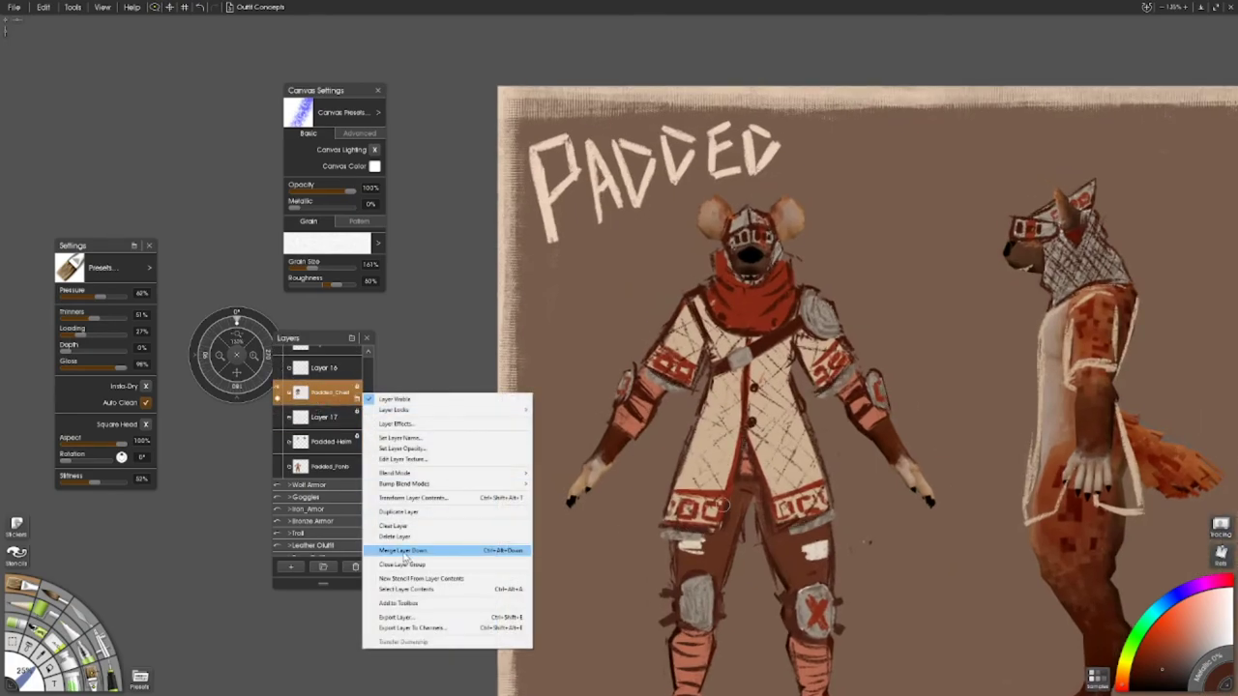
pyautogui.click(402, 551)
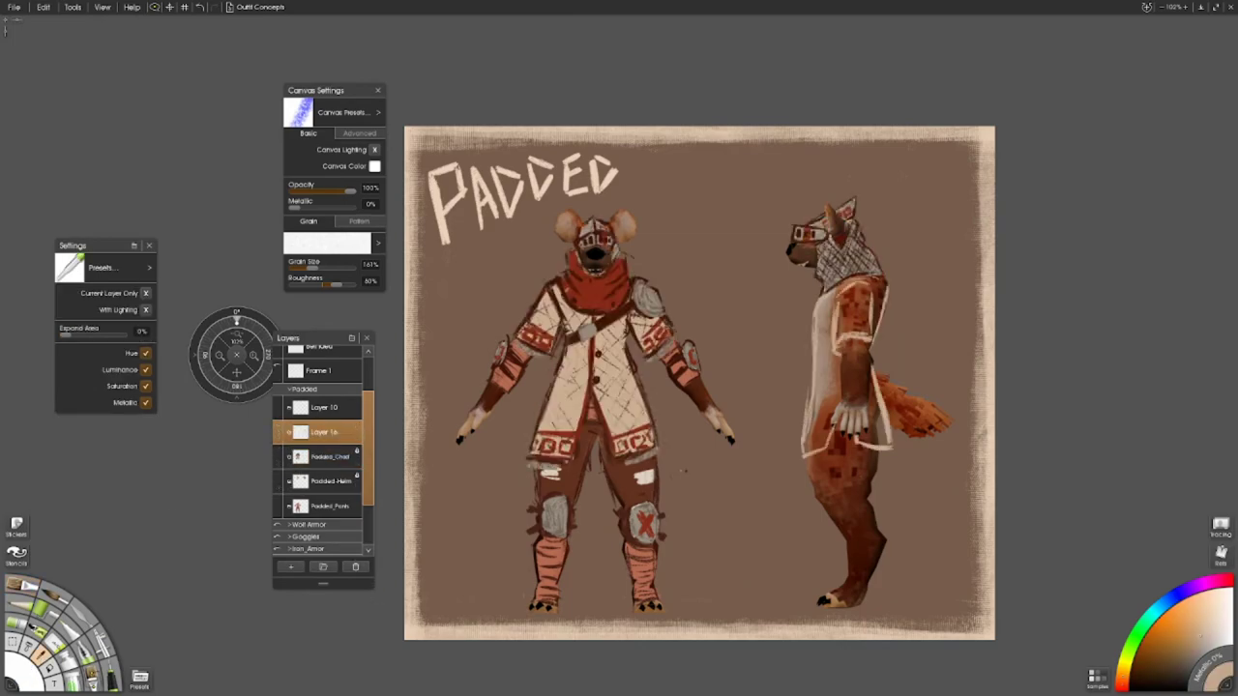
# - Outline a round shoulder plate and a draped scarf around the neck on the side figure in cream on Layer 16
pyautogui.moveTo(838, 281)
pyautogui.mouseDown()
pyautogui.moveTo(877, 302)
pyautogui.moveTo(866, 271)
pyautogui.moveTo(841, 280)
pyautogui.mouseUp()
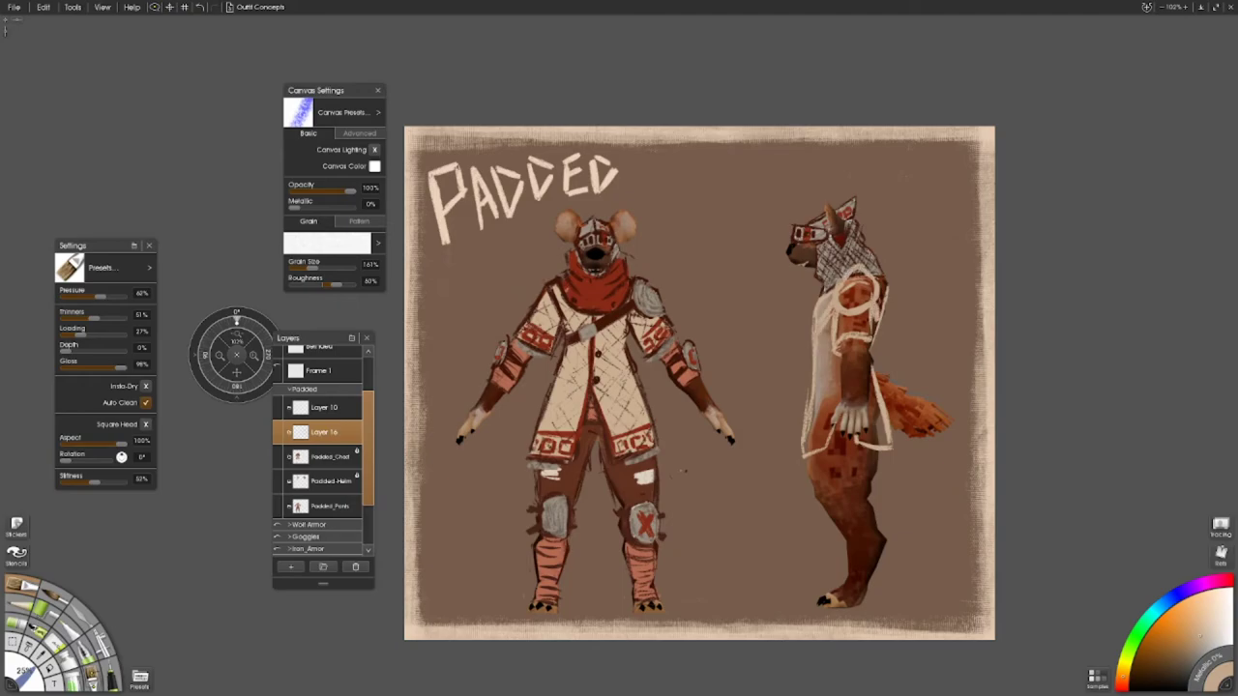
pyautogui.moveTo(236, 317); pyautogui.dragTo(205, 346)
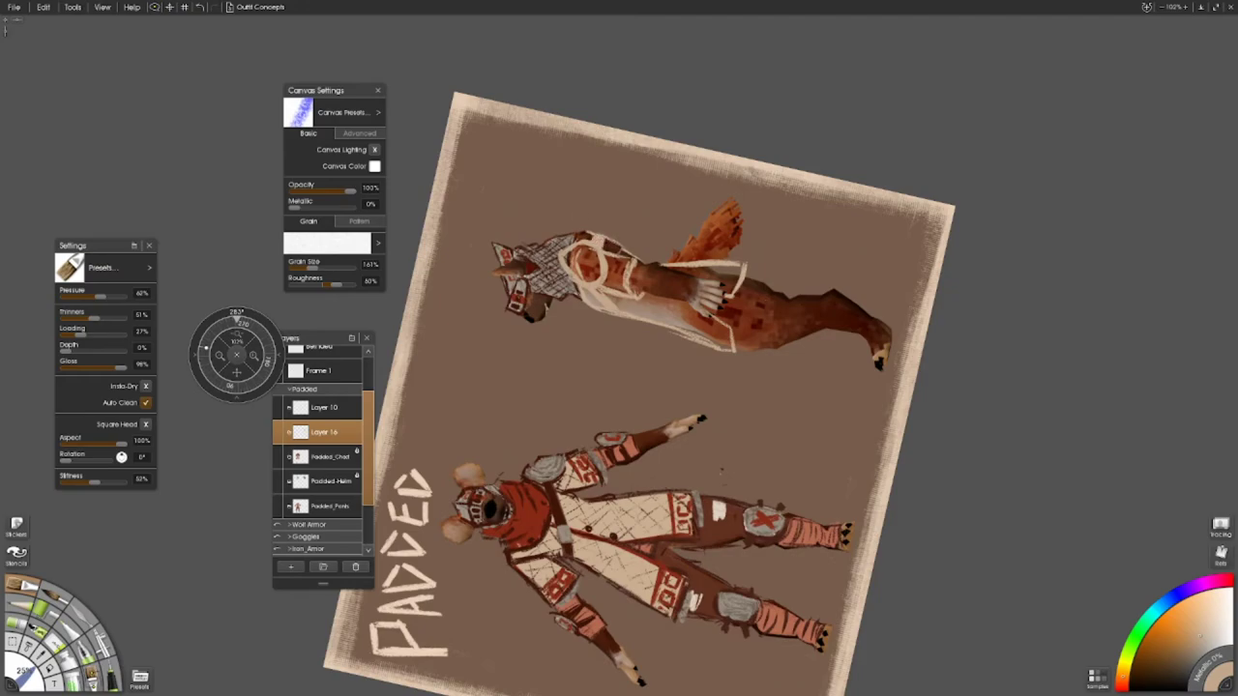
pyautogui.moveTo(492, 387); pyautogui.dragTo(558, 493)
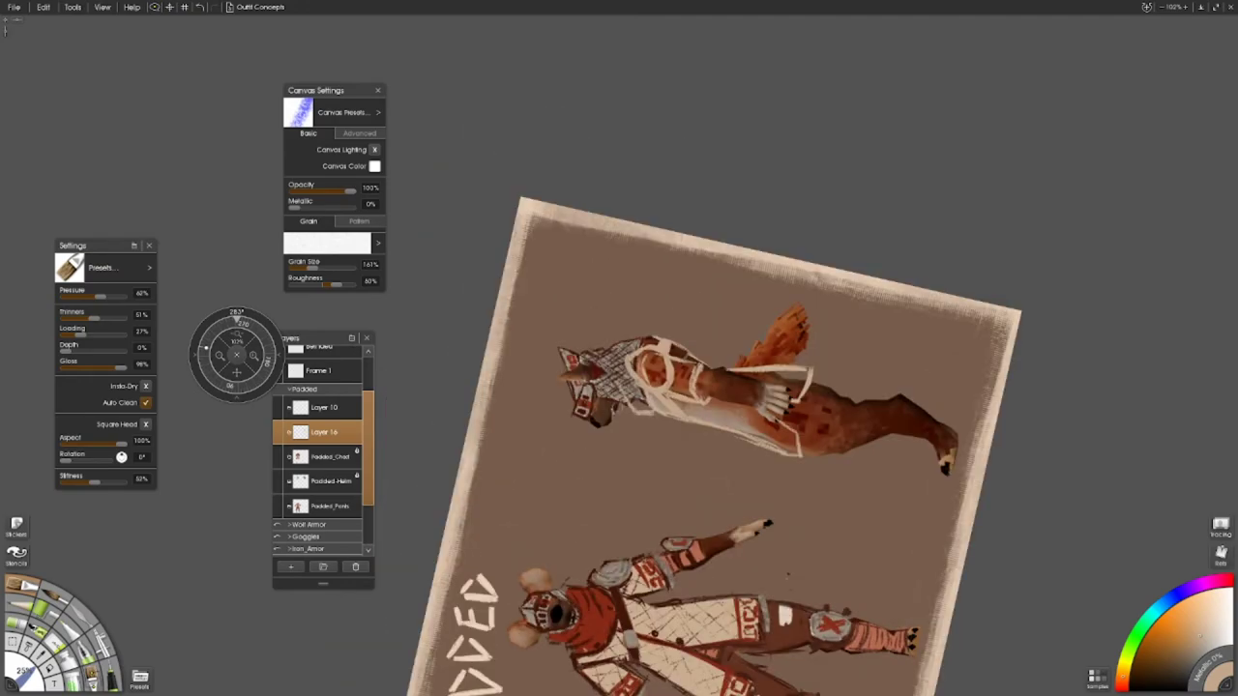
pyautogui.moveTo(639, 392)
pyautogui.mouseDown()
pyautogui.moveTo(658, 417)
pyautogui.moveTo(605, 341)
pyautogui.mouseUp()
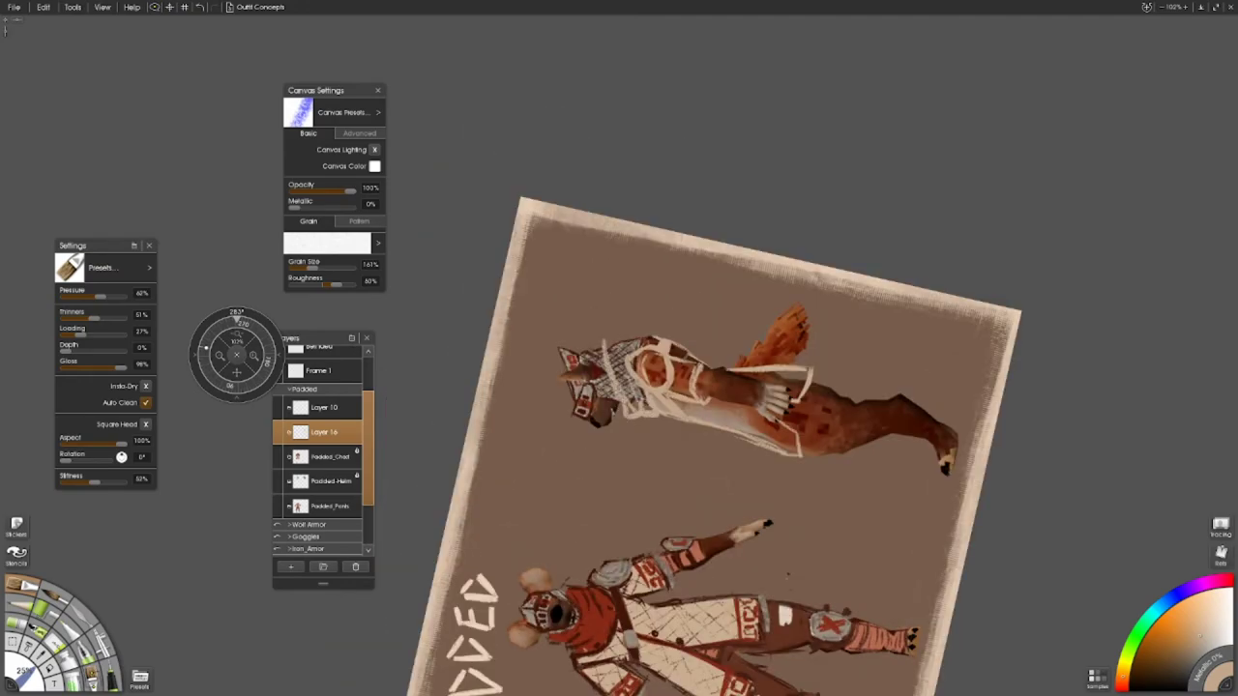
pyautogui.hotkey('ctrl', '0')
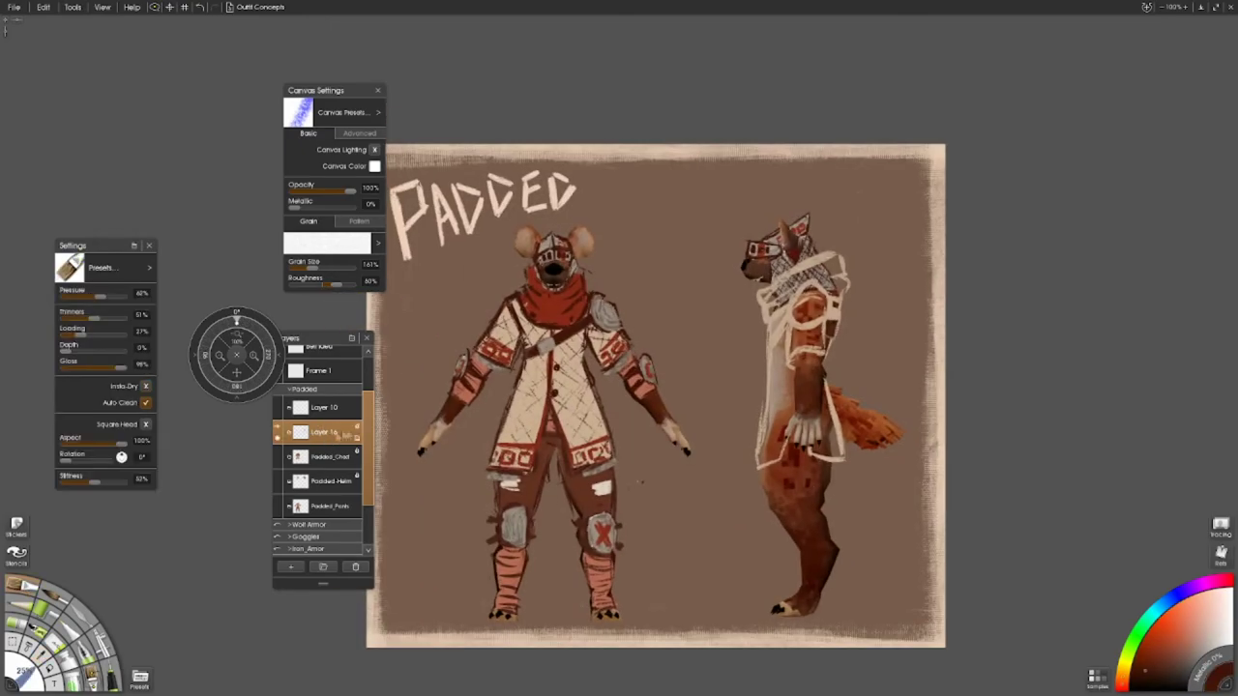
# - Recolour the side figure's cream coat, scarf and shoulder outlines dark brown on the transparency-locked Layer 16
pyautogui.press('i')
pyautogui.press('e')
pyautogui.moveTo(834, 455); pyautogui.dragTo(812, 319)
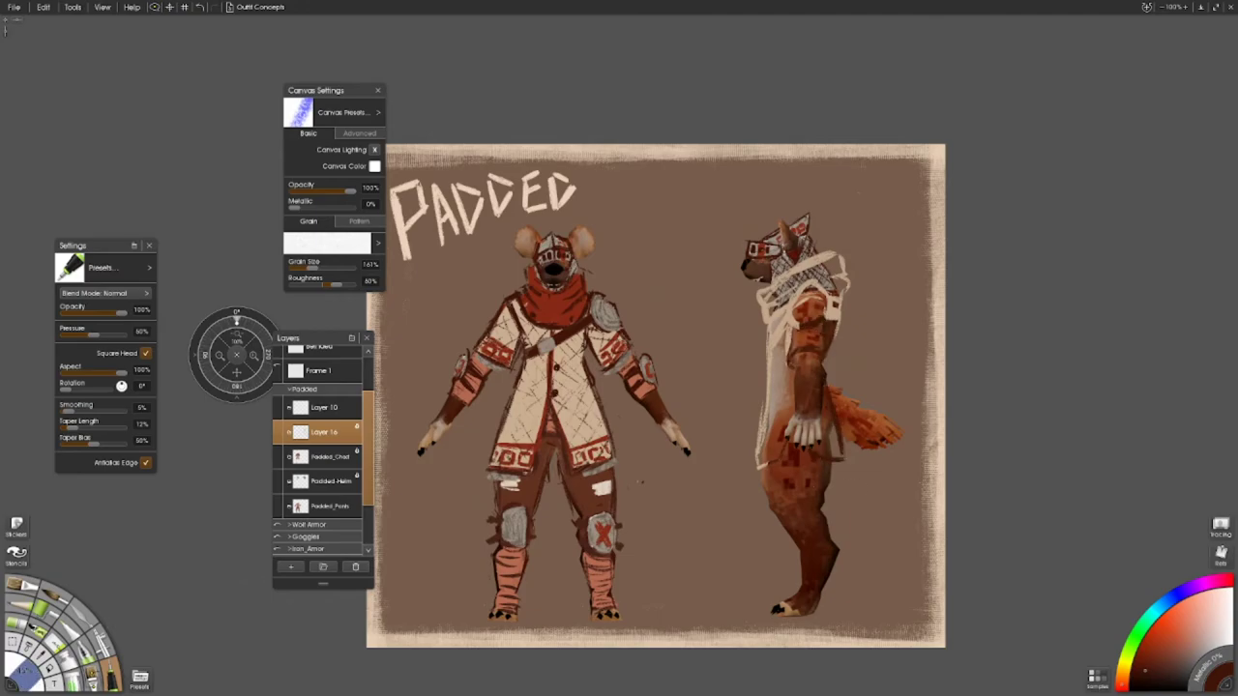
pyautogui.moveTo(769, 464); pyautogui.dragTo(788, 266)
pyautogui.moveTo(838, 329); pyautogui.dragTo(818, 257)
pyautogui.hotkey('ctrl', '=')
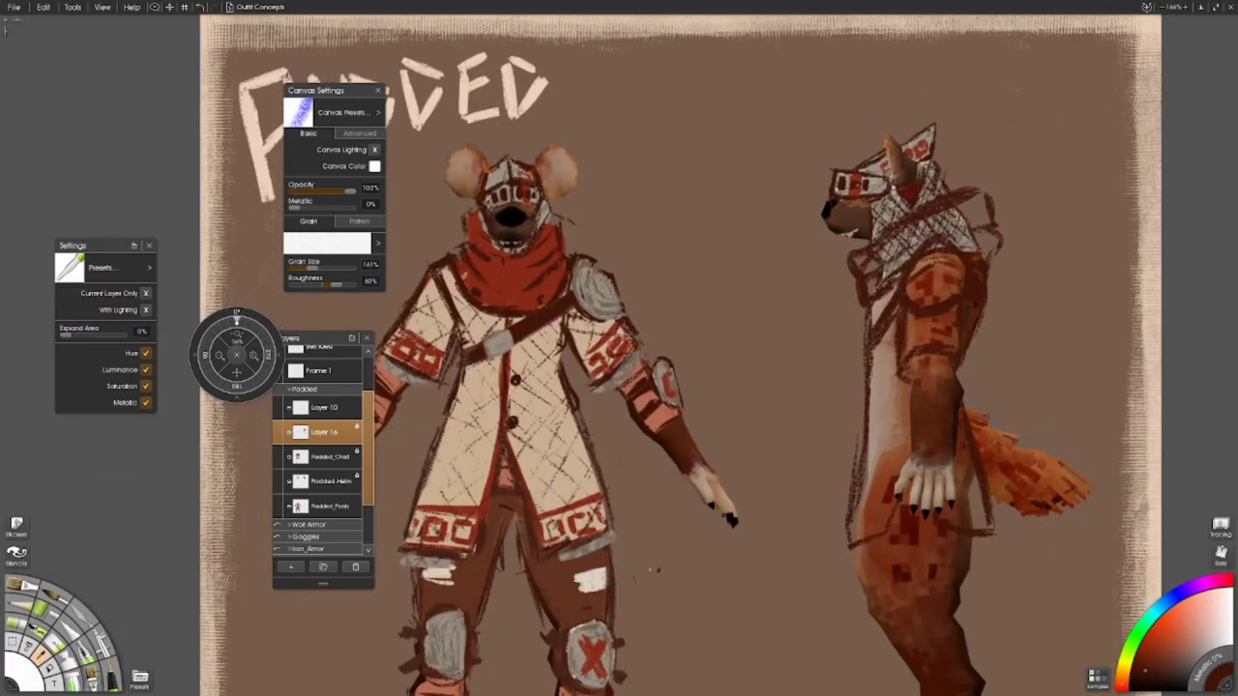
# - Add a new layer between Layer 16 and Padded_Chest and fill the side-view coat and scarf shapes with light cream
pyautogui.press('b')
pyautogui.click(319, 457)
pyautogui.click(288, 569)
pyautogui.moveTo(847, 547)
pyautogui.mouseDown()
pyautogui.moveTo(893, 495)
pyautogui.moveTo(895, 466)
pyautogui.moveTo(875, 527)
pyautogui.moveTo(870, 406)
pyautogui.moveTo(904, 406)
pyautogui.moveTo(890, 302)
pyautogui.moveTo(914, 339)
pyautogui.moveTo(938, 320)
pyautogui.moveTo(972, 329)
pyautogui.moveTo(835, 300)
pyautogui.mouseUp()
pyautogui.moveTo(849, 495)
pyautogui.mouseDown()
pyautogui.moveTo(830, 387)
pyautogui.moveTo(830, 495)
pyautogui.moveTo(807, 478)
pyautogui.moveTo(819, 429)
pyautogui.moveTo(833, 652)
pyautogui.mouseUp()
pyautogui.moveTo(856, 474)
pyautogui.mouseDown()
pyautogui.moveTo(861, 445)
pyautogui.moveTo(803, 455)
pyautogui.moveTo(774, 517)
pyautogui.moveTo(856, 406)
pyautogui.moveTo(765, 455)
pyautogui.moveTo(739, 484)
pyautogui.mouseUp()
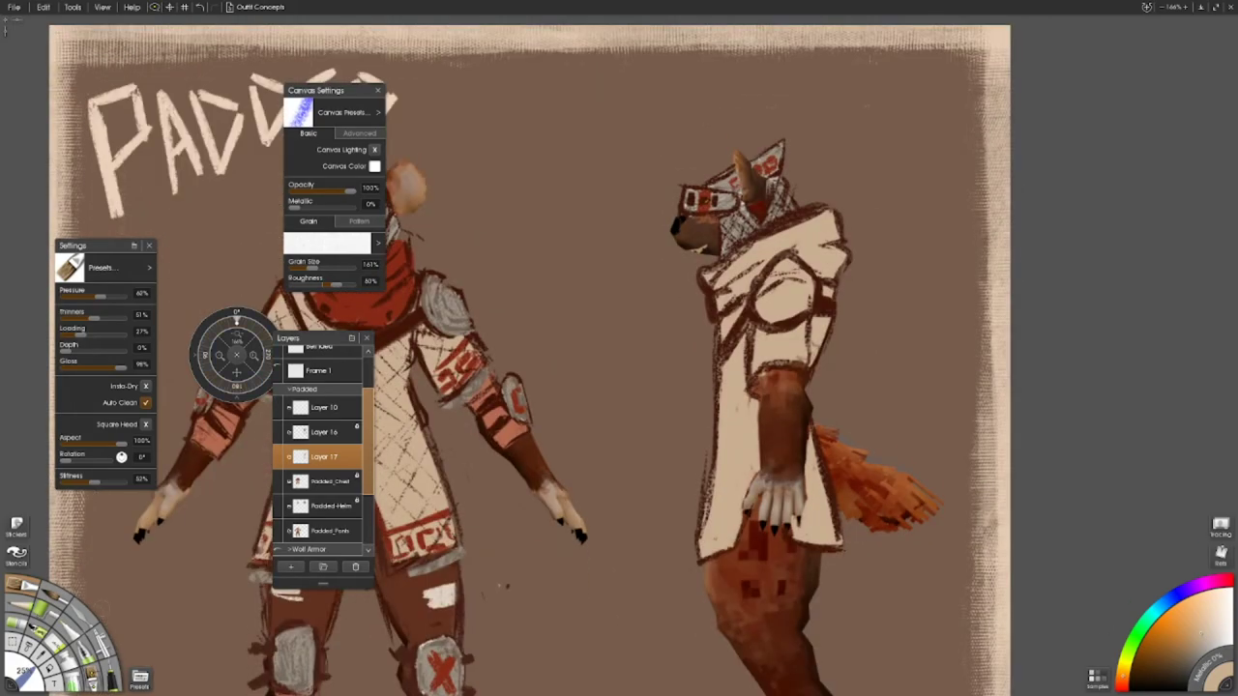
# - Colour the side figure's scarf red and its shoulder plate and strap buckle grey on the locked fill layer
pyautogui.press('alt')
pyautogui.moveTo(1010, 266)
pyautogui.mouseDown()
pyautogui.moveTo(1016, 295)
pyautogui.moveTo(977, 309)
pyautogui.moveTo(952, 288)
pyautogui.moveTo(890, 324)
pyautogui.moveTo(895, 363)
pyautogui.mouseUp()
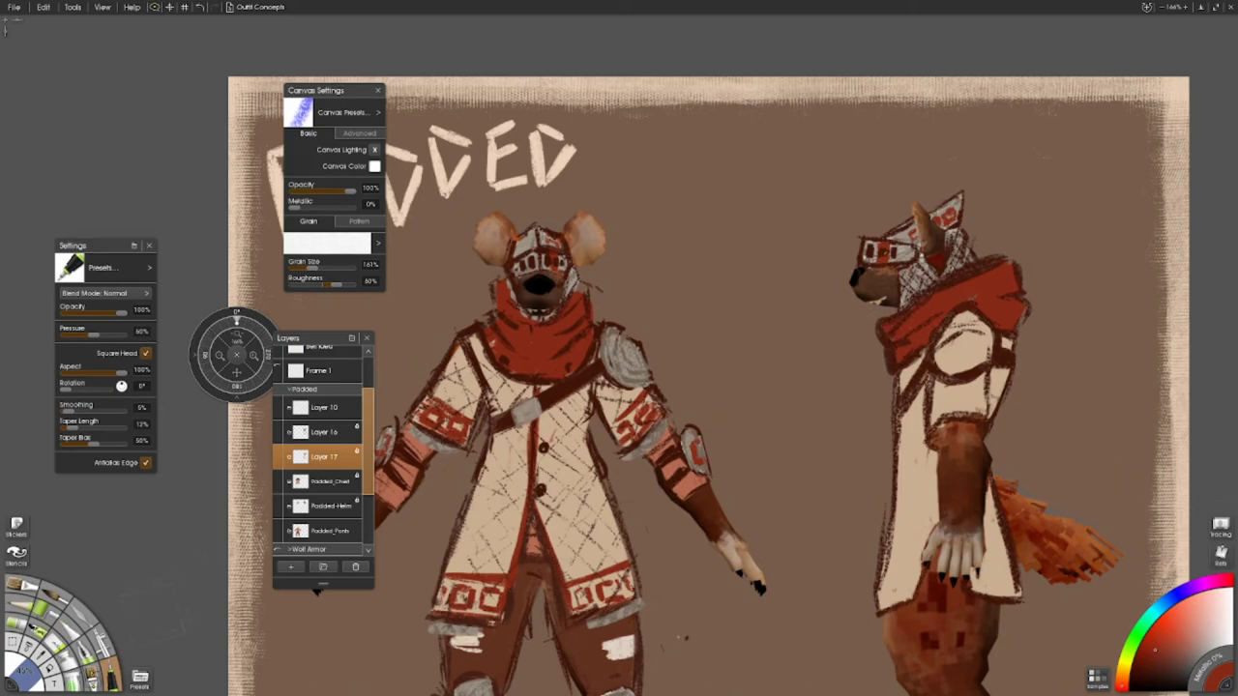
pyautogui.press('alt')
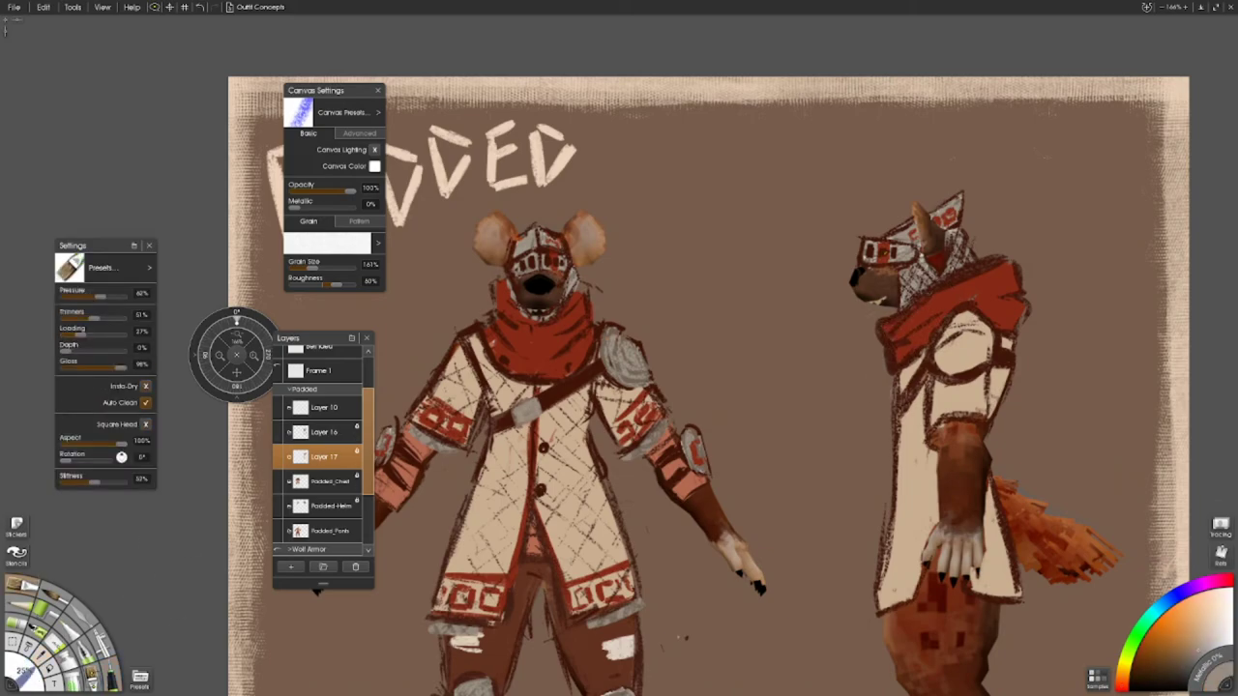
pyautogui.moveTo(907, 410)
pyautogui.mouseDown()
pyautogui.moveTo(915, 349)
pyautogui.moveTo(991, 340)
pyautogui.moveTo(939, 348)
pyautogui.moveTo(952, 336)
pyautogui.moveTo(943, 378)
pyautogui.moveTo(989, 339)
pyautogui.moveTo(954, 329)
pyautogui.moveTo(979, 335)
pyautogui.mouseUp()
pyautogui.keyDown('alt'); pyautogui.click(955, 336); pyautogui.keyUp('alt')
pyautogui.moveTo(976, 356); pyautogui.dragTo(972, 349)
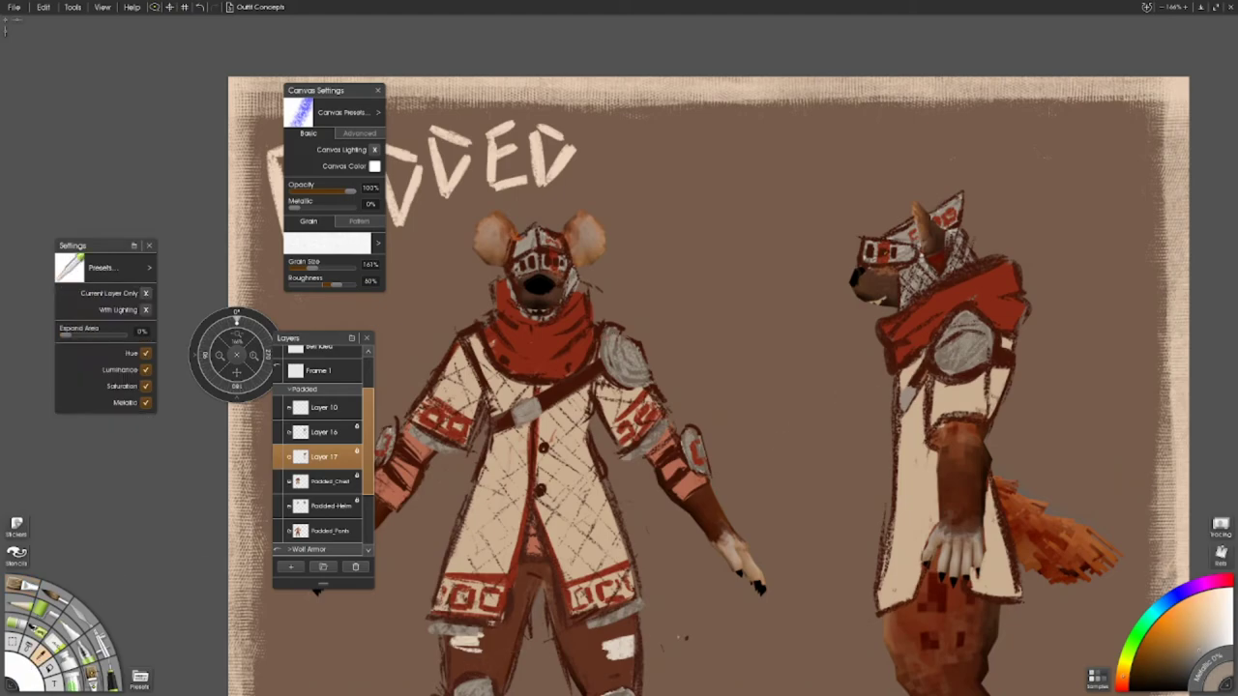
# - Add a new layer above Layer 16 and draw dark diagonal quilting lines across the side-view coat
pyautogui.keyDown('alt'); pyautogui.click(80, 572); pyautogui.keyUp('alt')
pyautogui.click(324, 431)
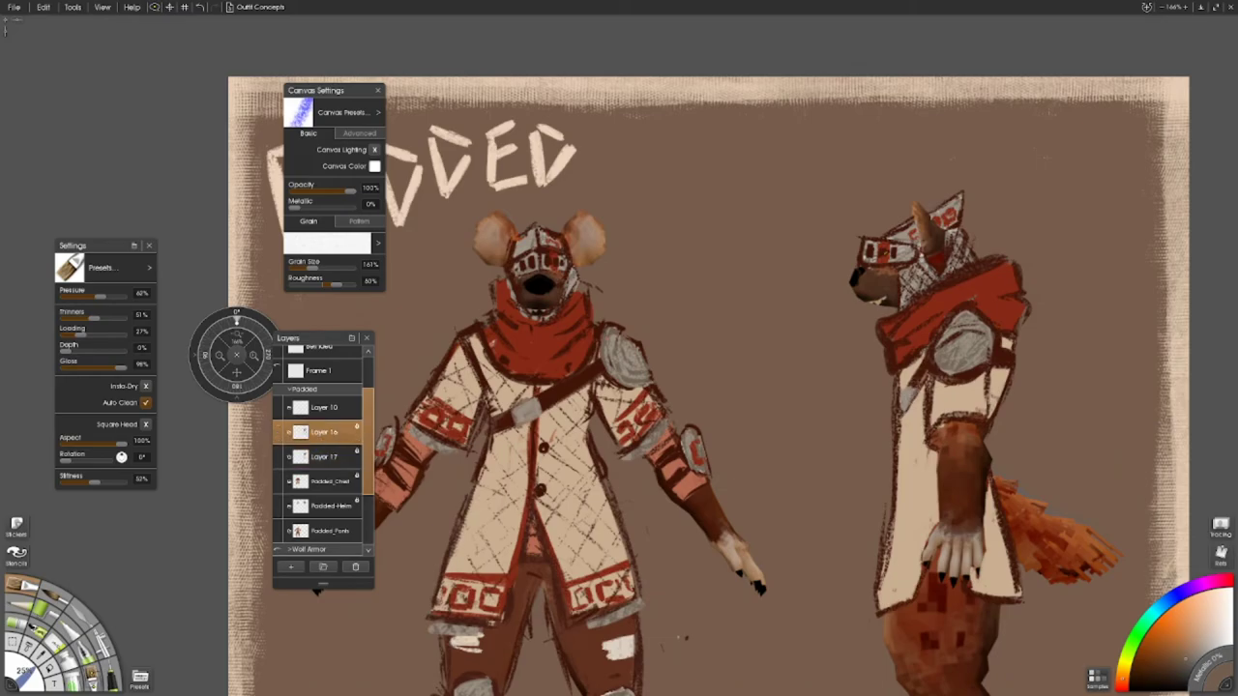
pyautogui.moveTo(619, 386); pyautogui.dragTo(511, 367)
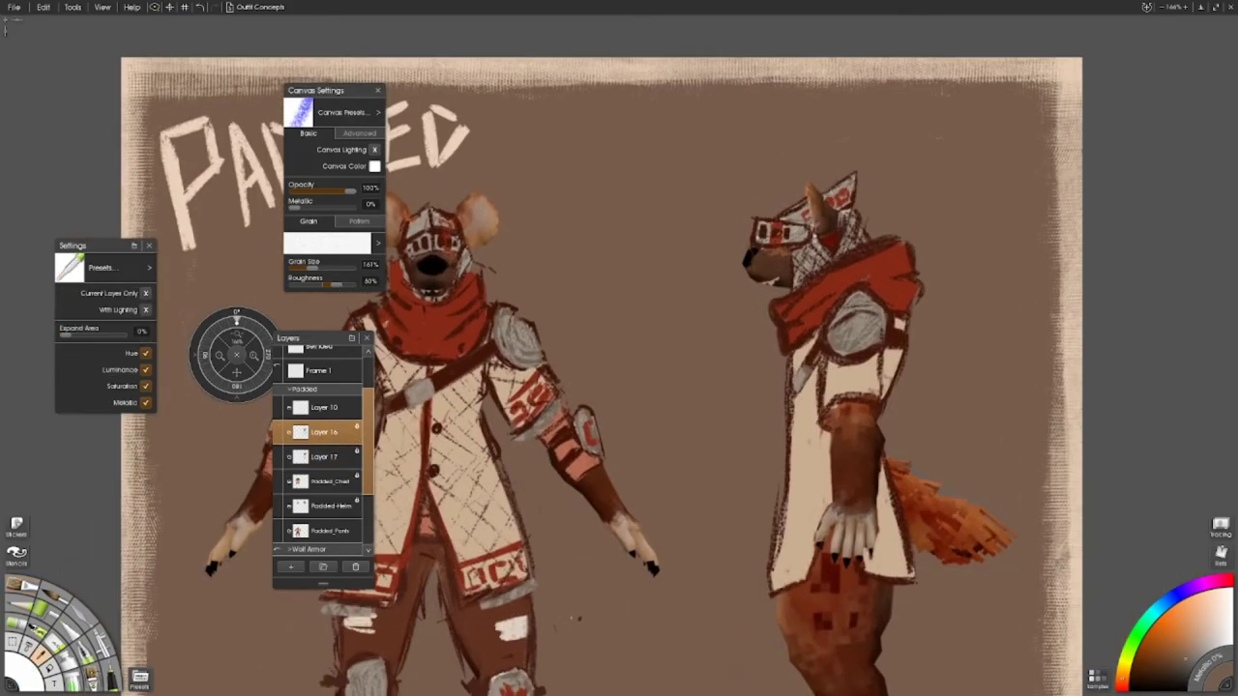
pyautogui.click(323, 567)
pyautogui.moveTo(236, 314); pyautogui.dragTo(259, 331)
pyautogui.moveTo(677, 640)
pyautogui.mouseDown()
pyautogui.moveTo(665, 597)
pyautogui.moveTo(710, 569)
pyautogui.mouseUp()
pyautogui.moveTo(597, 571); pyautogui.dragTo(607, 534)
pyautogui.moveTo(621, 579)
pyautogui.mouseDown()
pyautogui.moveTo(642, 511)
pyautogui.moveTo(668, 495)
pyautogui.mouseUp()
pyautogui.moveTo(685, 526)
pyautogui.mouseDown()
pyautogui.moveTo(689, 472)
pyautogui.moveTo(722, 445)
pyautogui.mouseUp()
pyautogui.moveTo(731, 464); pyautogui.dragTo(743, 430)
pyautogui.moveTo(702, 502); pyautogui.dragTo(712, 441)
pyautogui.moveTo(768, 427); pyautogui.dragTo(784, 411)
pyautogui.moveTo(785, 487); pyautogui.dragTo(787, 445)
# - Complete the crossing quilting lines on the side-view coat's upper front and sleeve
pyautogui.moveTo(227, 387)
pyautogui.mouseDown()
pyautogui.moveTo(257, 383)
pyautogui.moveTo(271, 355)
pyautogui.mouseUp()
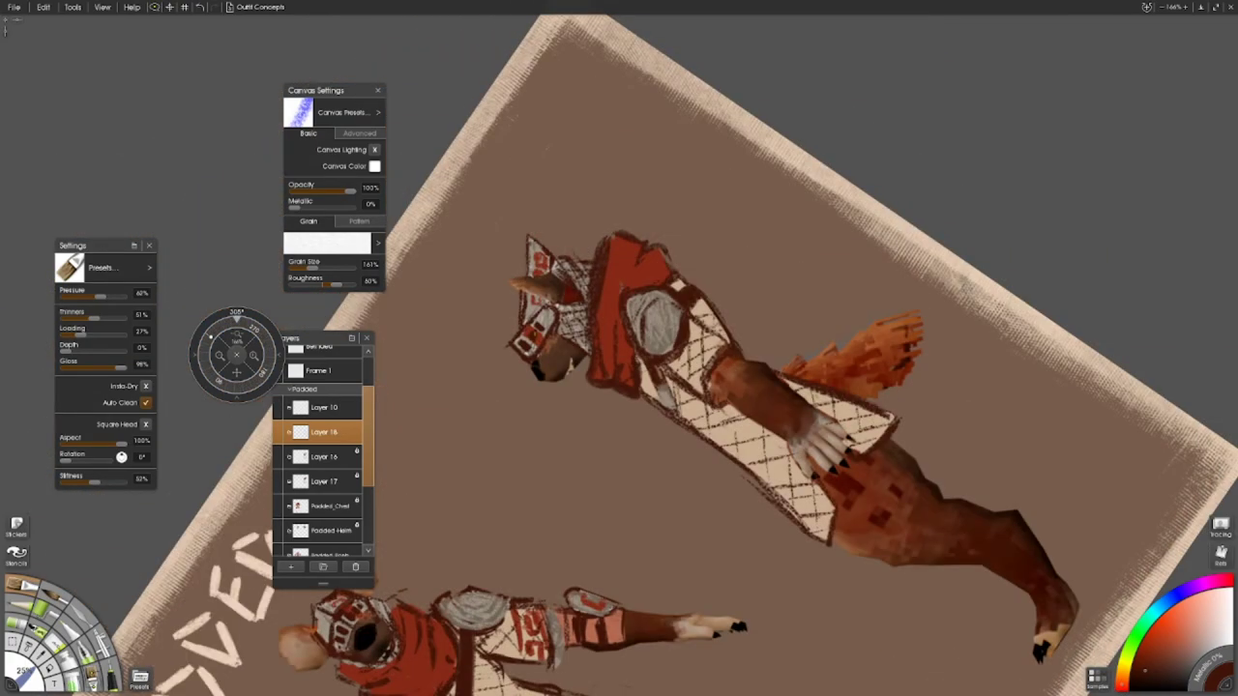
pyautogui.moveTo(677, 406); pyautogui.dragTo(679, 382)
pyautogui.moveTo(646, 393); pyautogui.dragTo(650, 359)
pyautogui.click(244, 329)
# - Tidy the quilting with the eraser and paint the red geometric trim on the side-view coat's sleeve and hem
pyautogui.press('e')
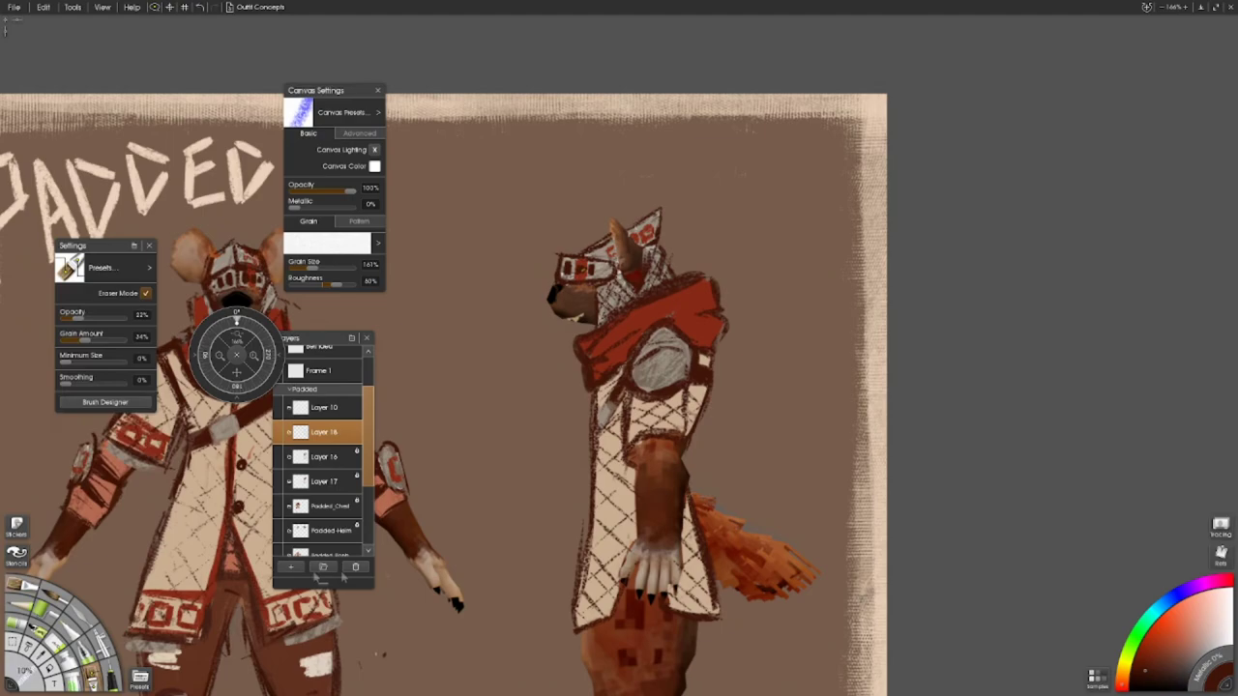
pyautogui.moveTo(8, 682); pyautogui.dragTo(13, 667)
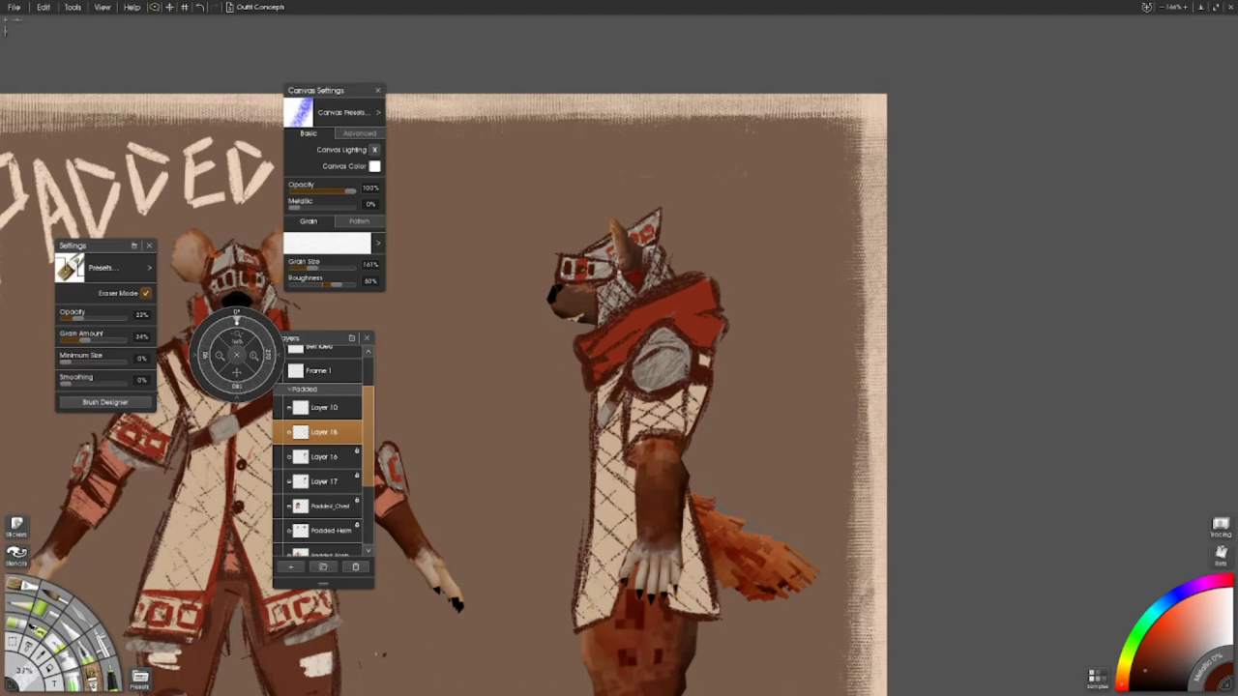
pyautogui.click(237, 341)
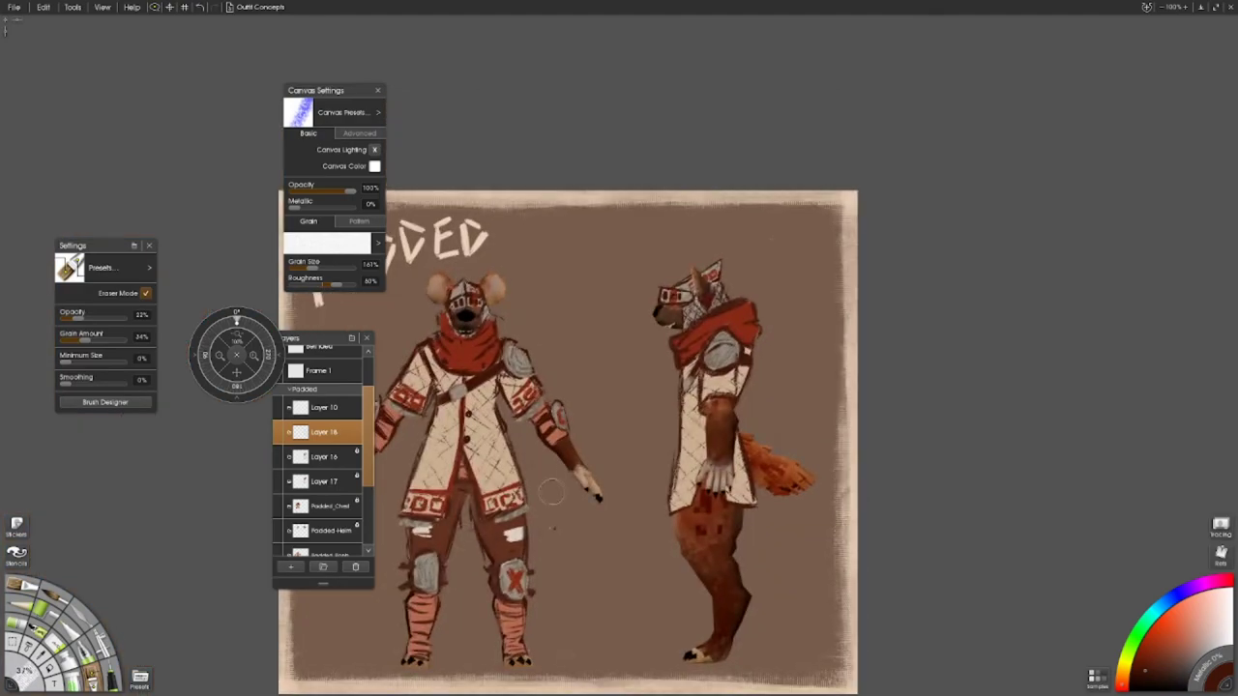
pyautogui.press('e')
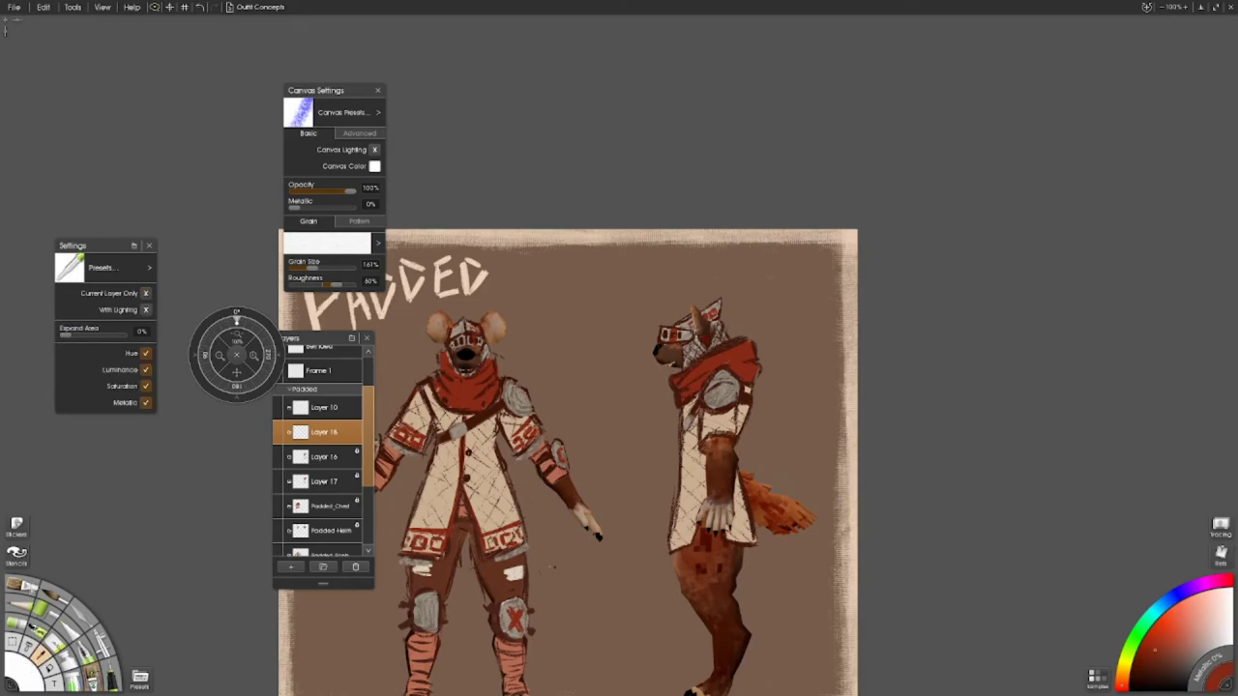
pyautogui.moveTo(240, 329); pyautogui.dragTo(209, 340)
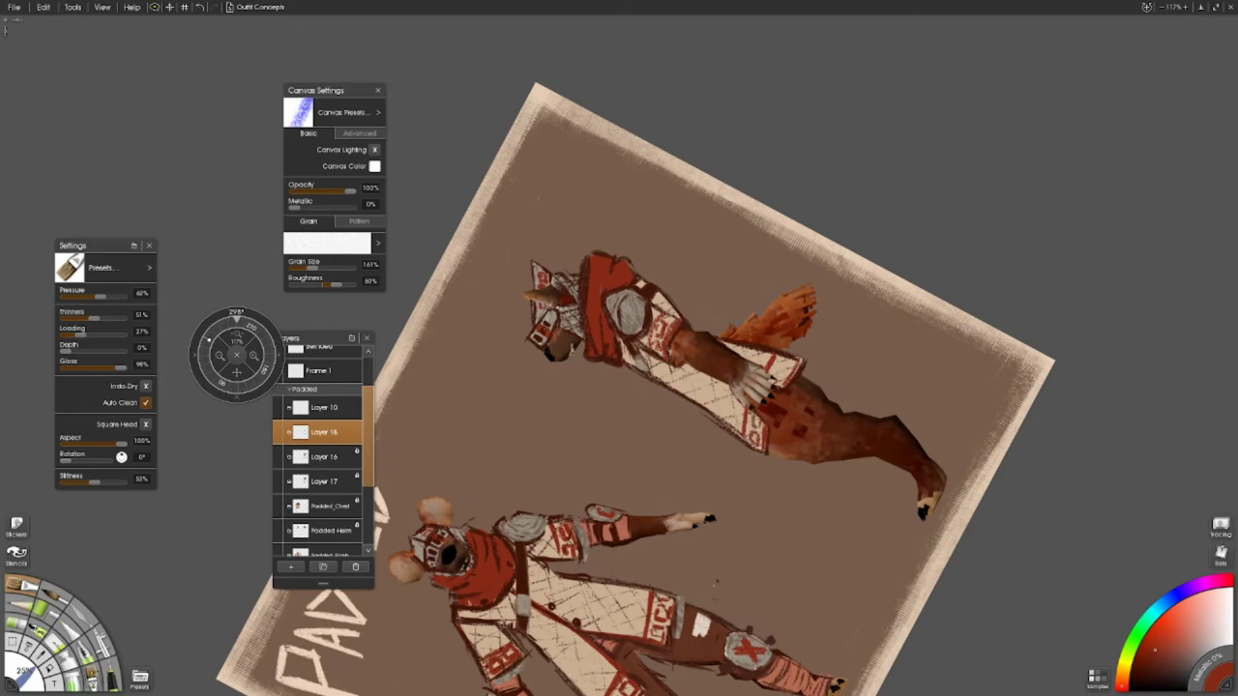
pyautogui.click(236, 346)
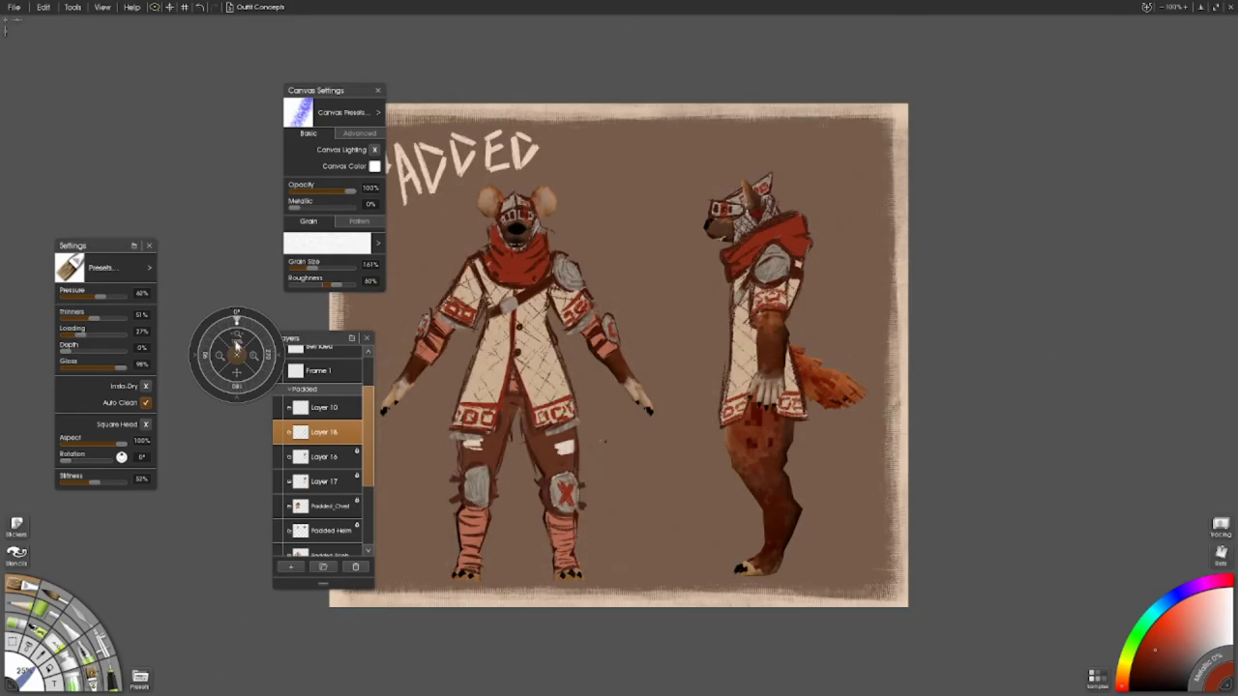
# - Add a new layer between Padded Helm and Padded_Pants and sketch dark trouser outlines on the side figure's thigh and knee
pyautogui.scroll(5, 619, 348)
pyautogui.scroll(-6, 782, 302)
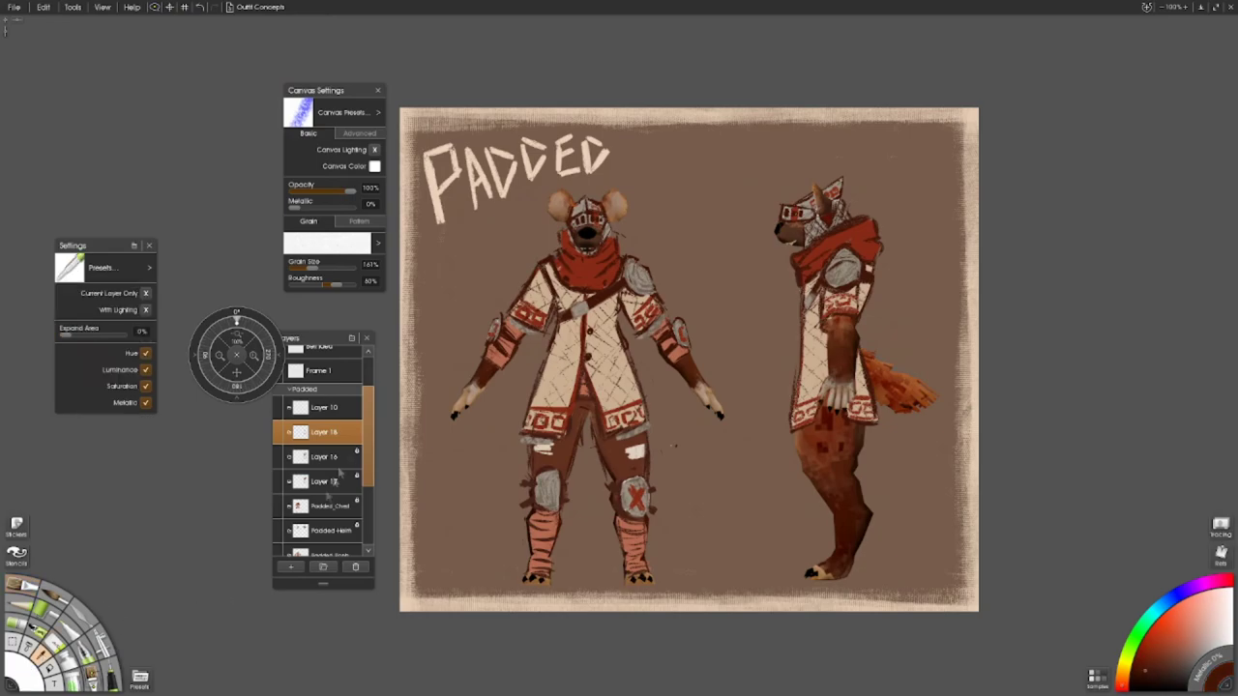
pyautogui.click(324, 519)
pyautogui.scroll(-2, 319, 445)
pyautogui.moveTo(843, 468); pyautogui.dragTo(855, 482)
pyautogui.moveTo(815, 477); pyautogui.dragTo(828, 492)
pyautogui.moveTo(865, 425); pyautogui.dragTo(861, 476)
pyautogui.moveTo(803, 441)
pyautogui.mouseDown()
pyautogui.moveTo(807, 483)
pyautogui.moveTo(859, 507)
pyautogui.moveTo(827, 514)
pyautogui.mouseUp()
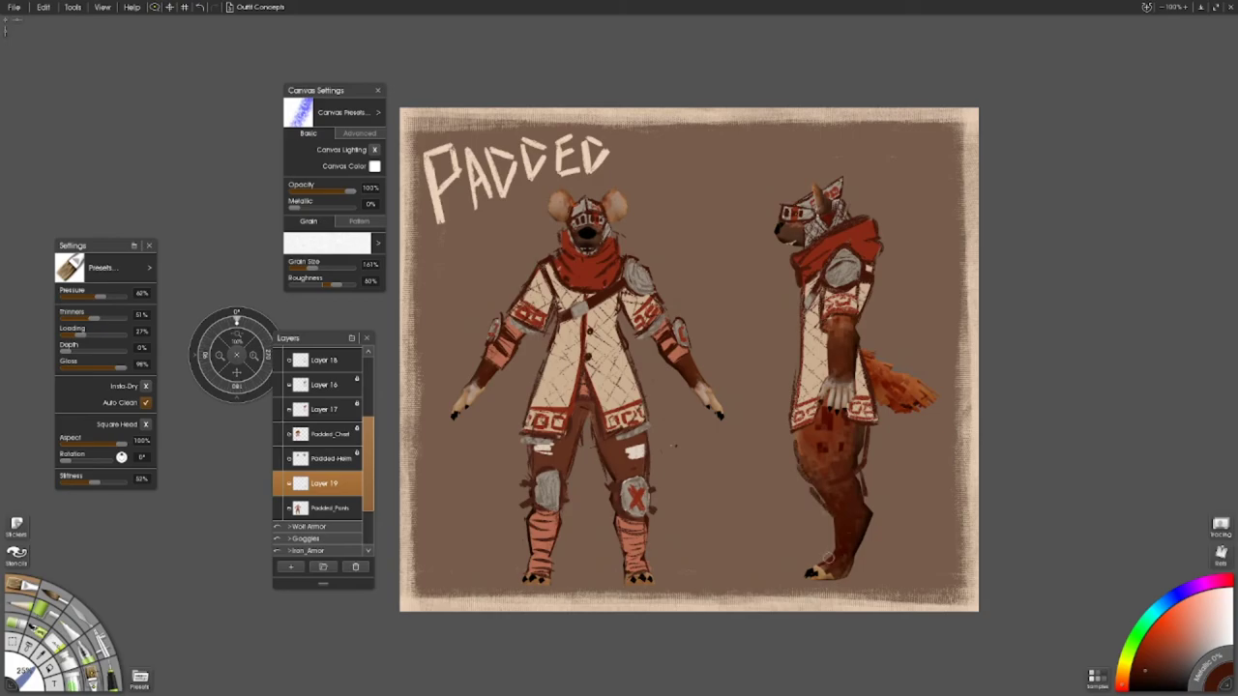
# - Sketch the dark knee folds and lower-leg wrappings on the side figure
pyautogui.moveTo(818, 559); pyautogui.dragTo(837, 581)
pyautogui.moveTo(861, 565); pyautogui.dragTo(862, 499)
pyautogui.moveTo(823, 501)
pyautogui.mouseDown()
pyautogui.moveTo(814, 476)
pyautogui.moveTo(795, 473)
pyautogui.moveTo(812, 491)
pyautogui.moveTo(860, 489)
pyautogui.mouseUp()
pyautogui.moveTo(717, 544); pyautogui.dragTo(619, 527)
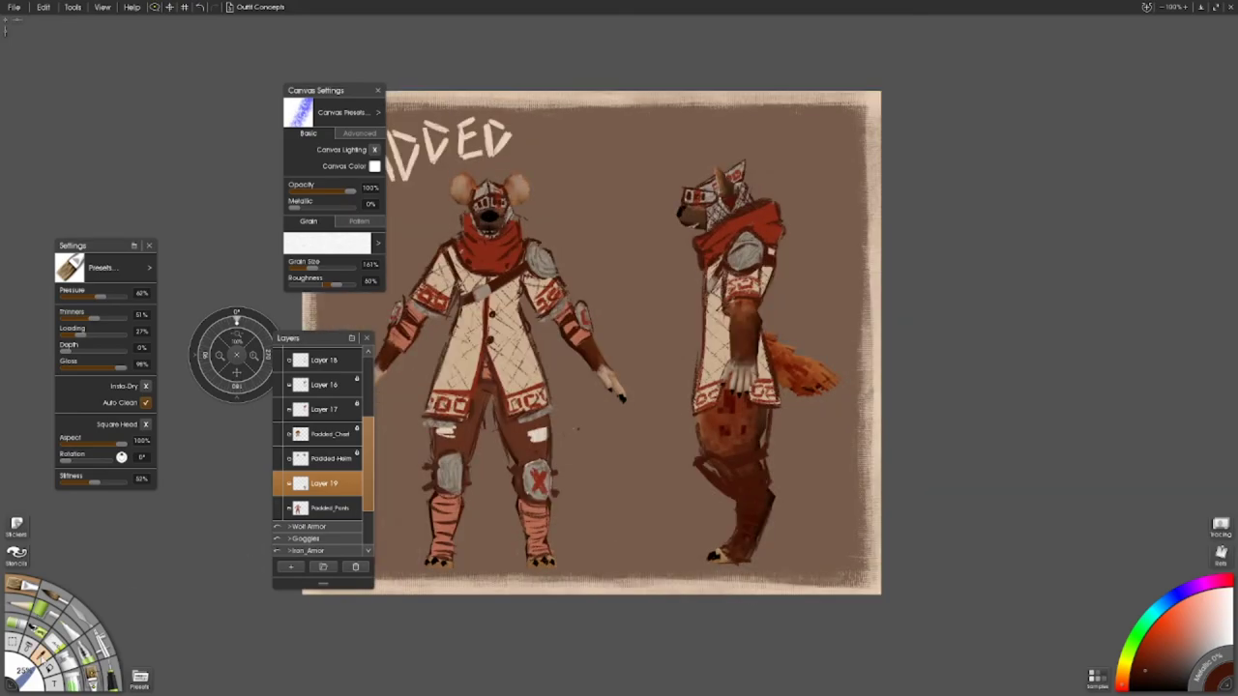
# - Add a new layer below Layer 19, hide the side-view coat layers and fill the trousers and lower leg with reddish brown
pyautogui.hotkey('ctrl', 'shift', 'n')
pyautogui.moveTo(704, 460)
pyautogui.mouseDown()
pyautogui.moveTo(735, 488)
pyautogui.moveTo(720, 404)
pyautogui.mouseUp()
pyautogui.click(280, 433)
pyautogui.click(280, 433)
pyautogui.click(279, 409)
pyautogui.moveTo(750, 456)
pyautogui.mouseDown()
pyautogui.moveTo(763, 425)
pyautogui.moveTo(756, 441)
pyautogui.moveTo(746, 409)
pyautogui.moveTo(724, 454)
pyautogui.moveTo(702, 428)
pyautogui.moveTo(704, 402)
pyautogui.moveTo(724, 388)
pyautogui.moveTo(762, 479)
pyautogui.moveTo(740, 542)
pyautogui.mouseUp()
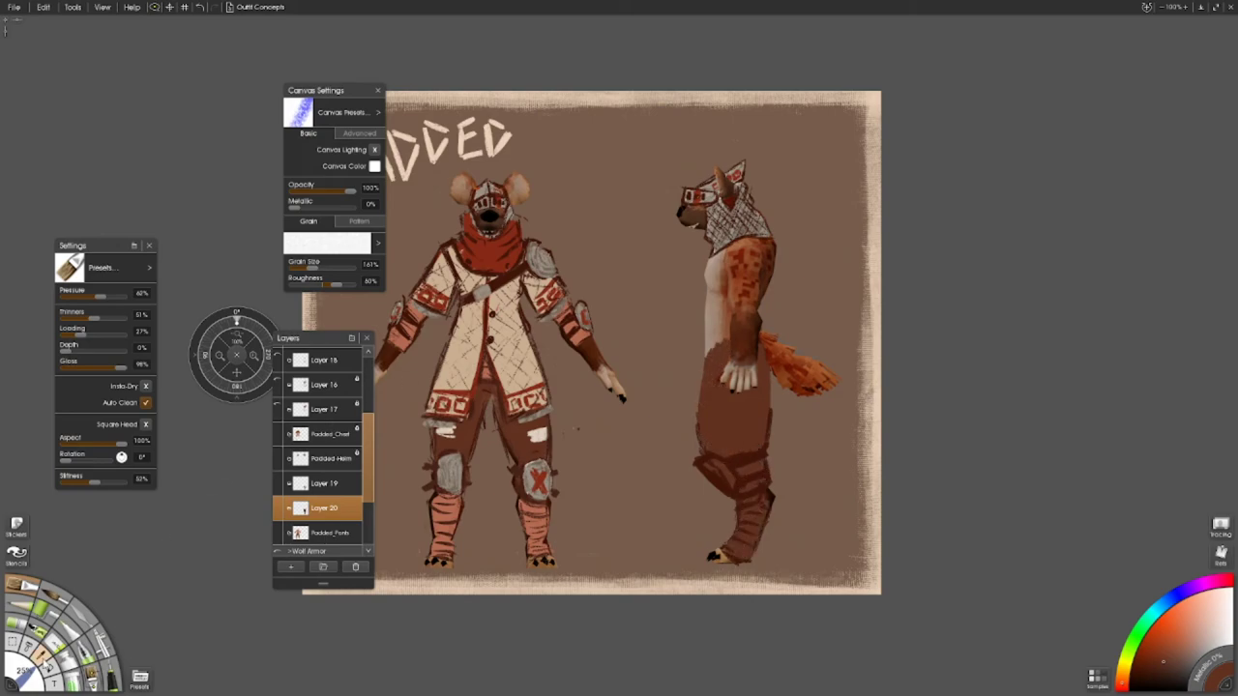
# - Try to sketch a ringed strap above the side figure's knee on Layer 19
pyautogui.click(324, 482)
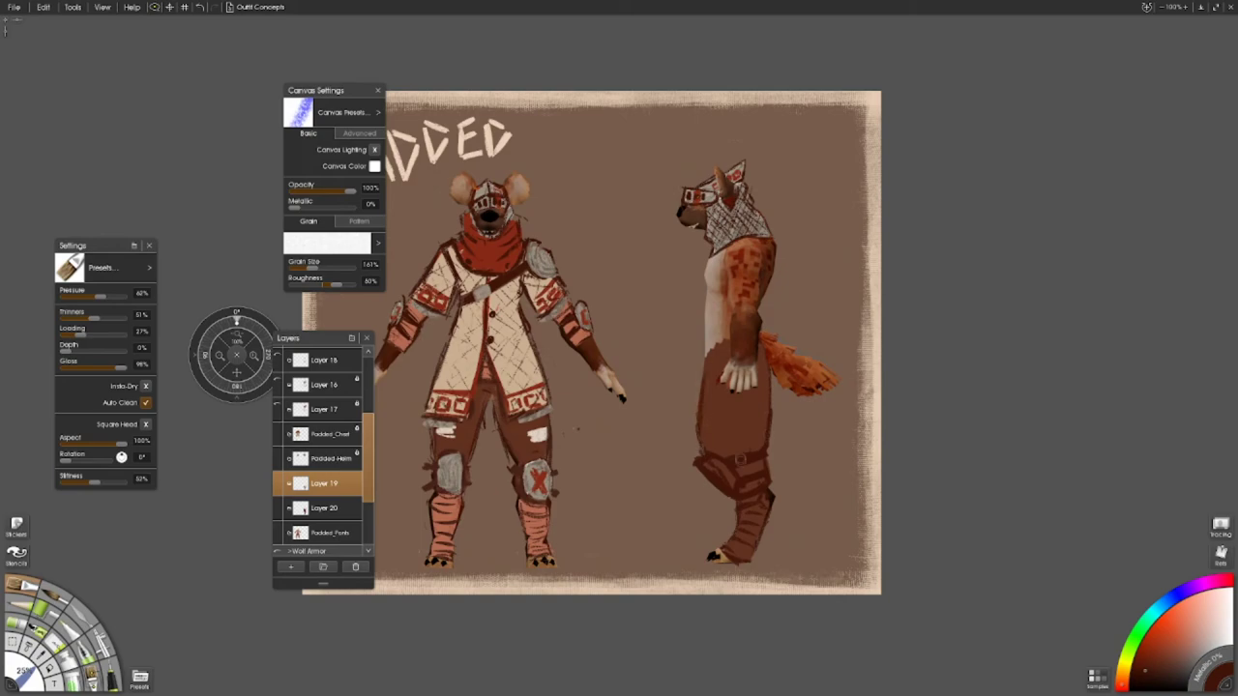
pyautogui.moveTo(746, 445); pyautogui.dragTo(731, 465)
pyautogui.click(318, 509)
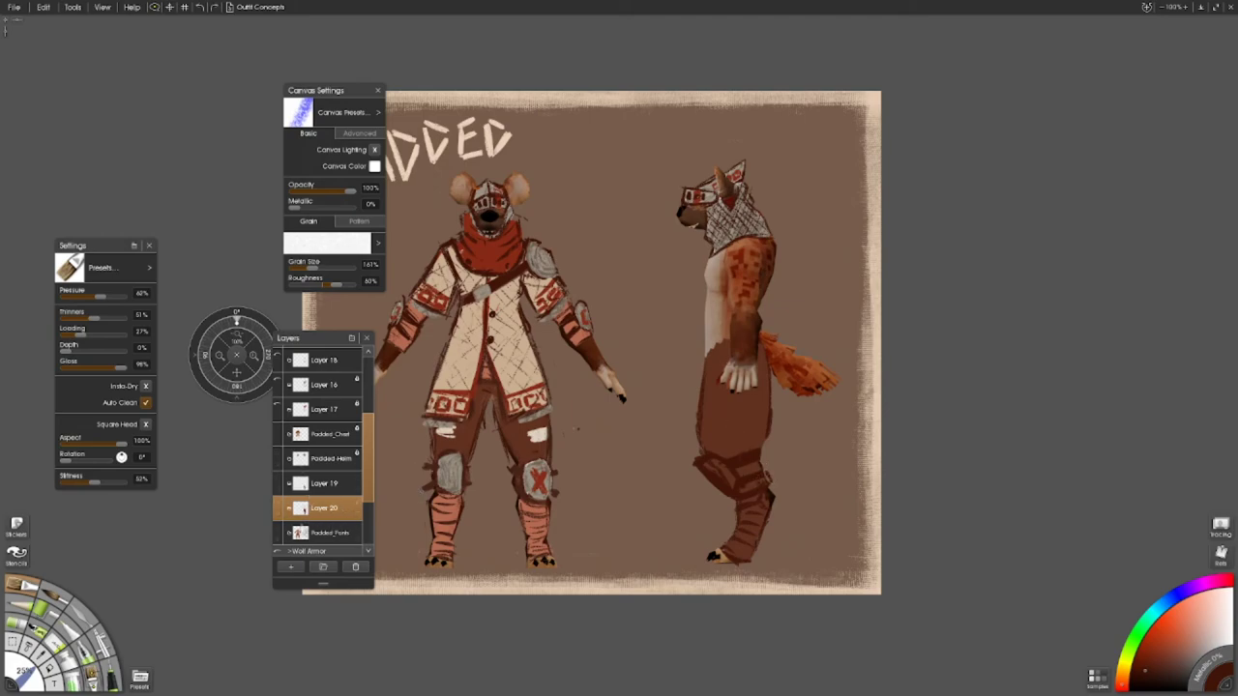
# - Outline the side figure's wrapped undershirt on Layer 19 and colour it and the lower-leg wrappings salmon pink on Layer 20
pyautogui.click(324, 482)
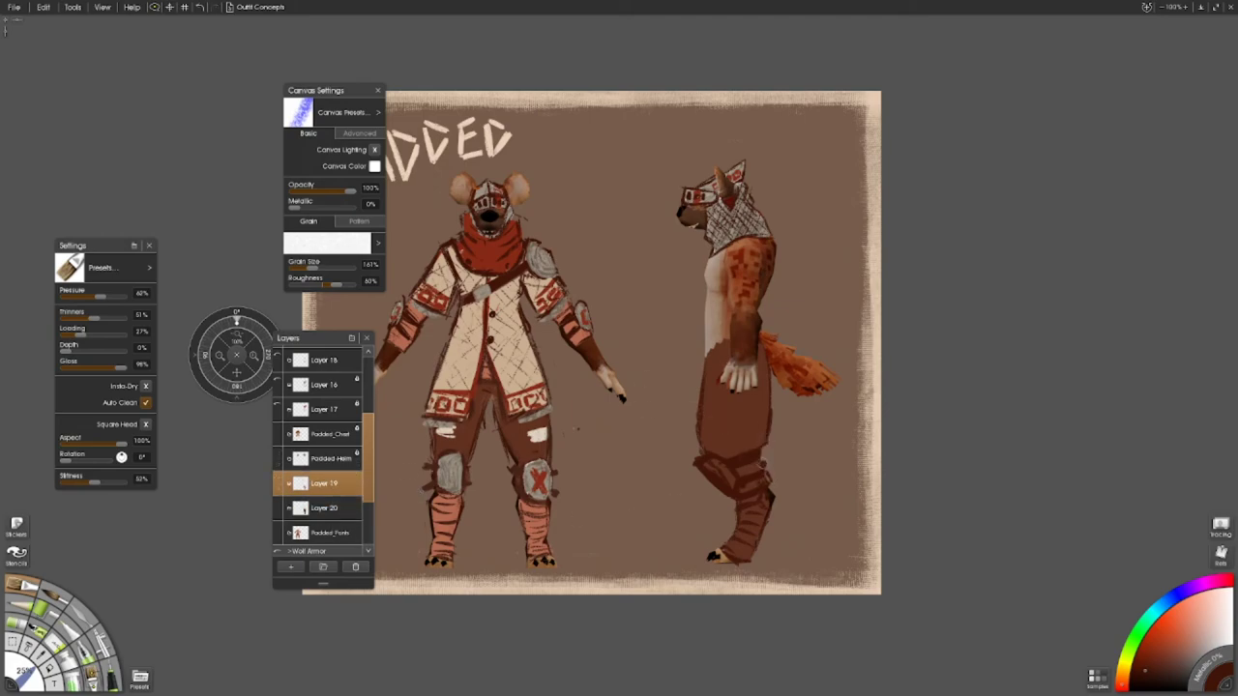
pyautogui.moveTo(707, 357); pyautogui.dragTo(705, 298)
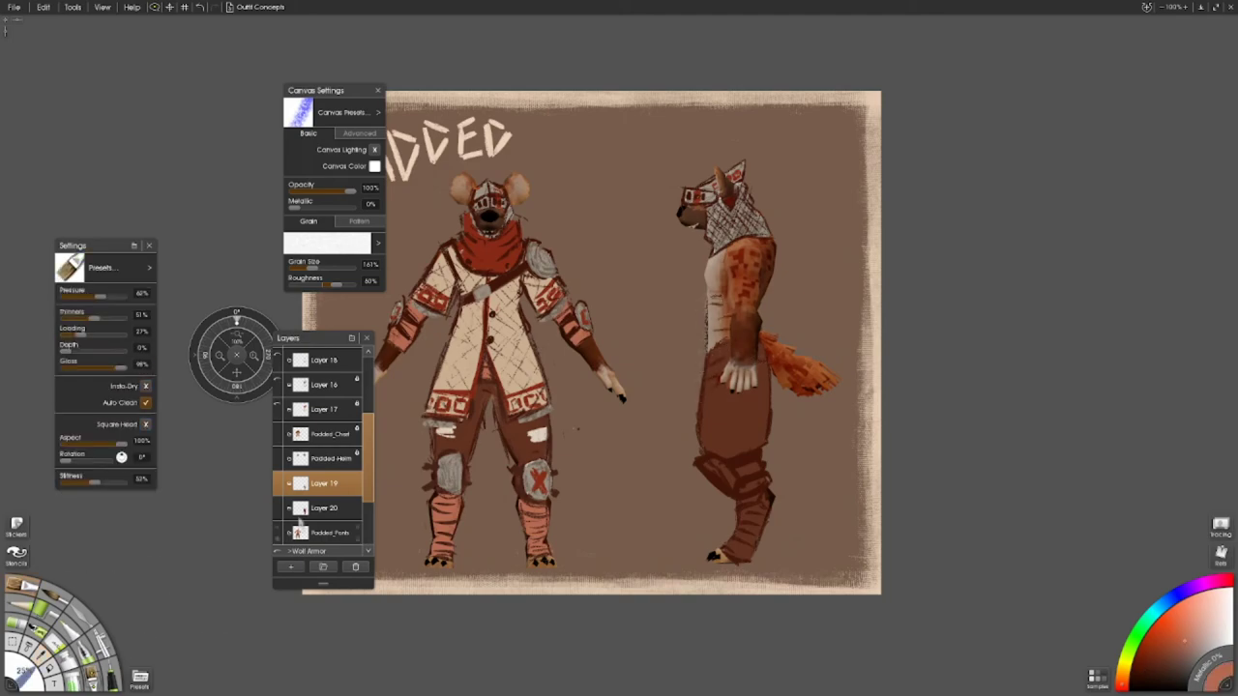
pyautogui.click(327, 508)
pyautogui.moveTo(735, 556); pyautogui.dragTo(754, 493)
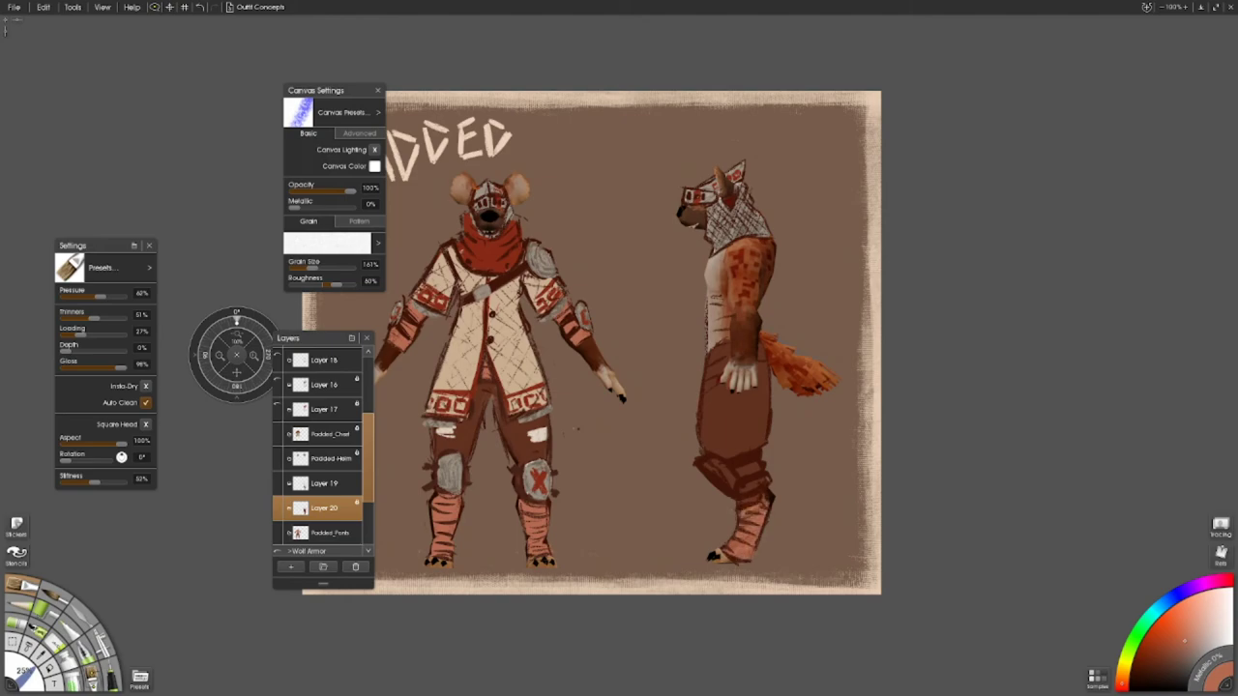
pyautogui.moveTo(711, 364)
pyautogui.mouseDown()
pyautogui.moveTo(770, 352)
pyautogui.moveTo(710, 360)
pyautogui.mouseUp()
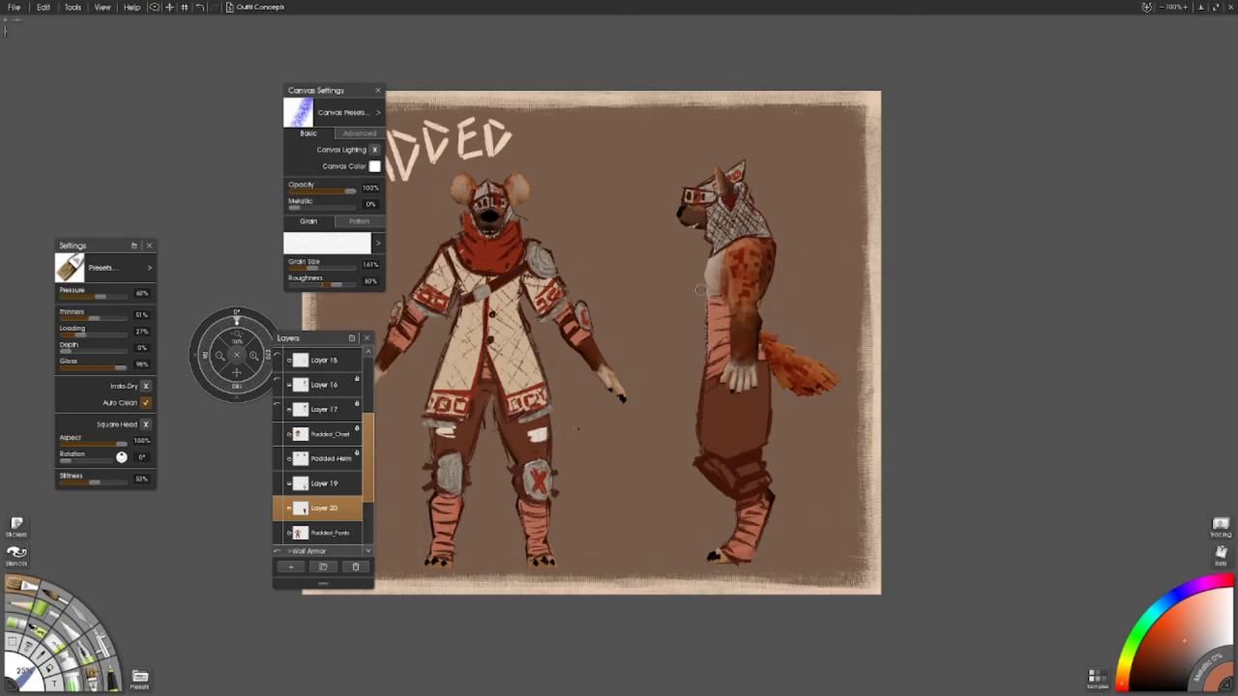
# - Merge Layer 19 into Layer 20, show the side-view coat again and merge its upper layers into Layer 17
pyautogui.rightClick(357, 483)
pyautogui.click(416, 416)
pyautogui.click(360, 360)
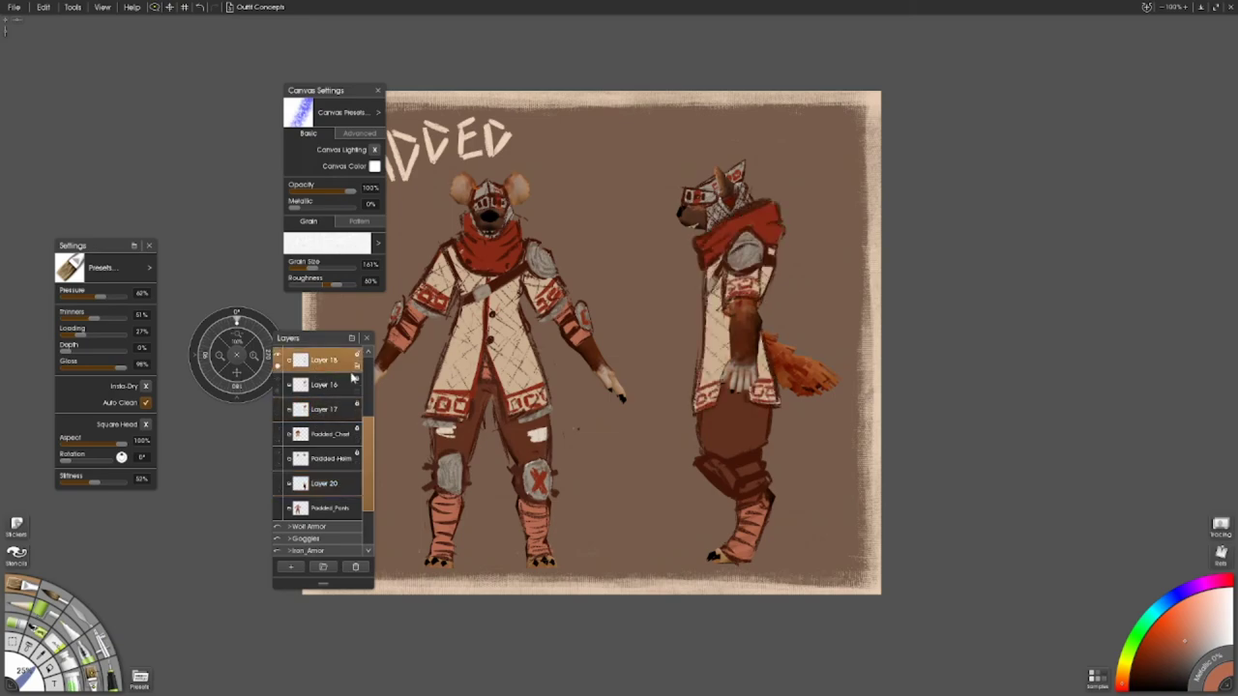
pyautogui.rightClick(362, 361)
pyautogui.click(404, 519)
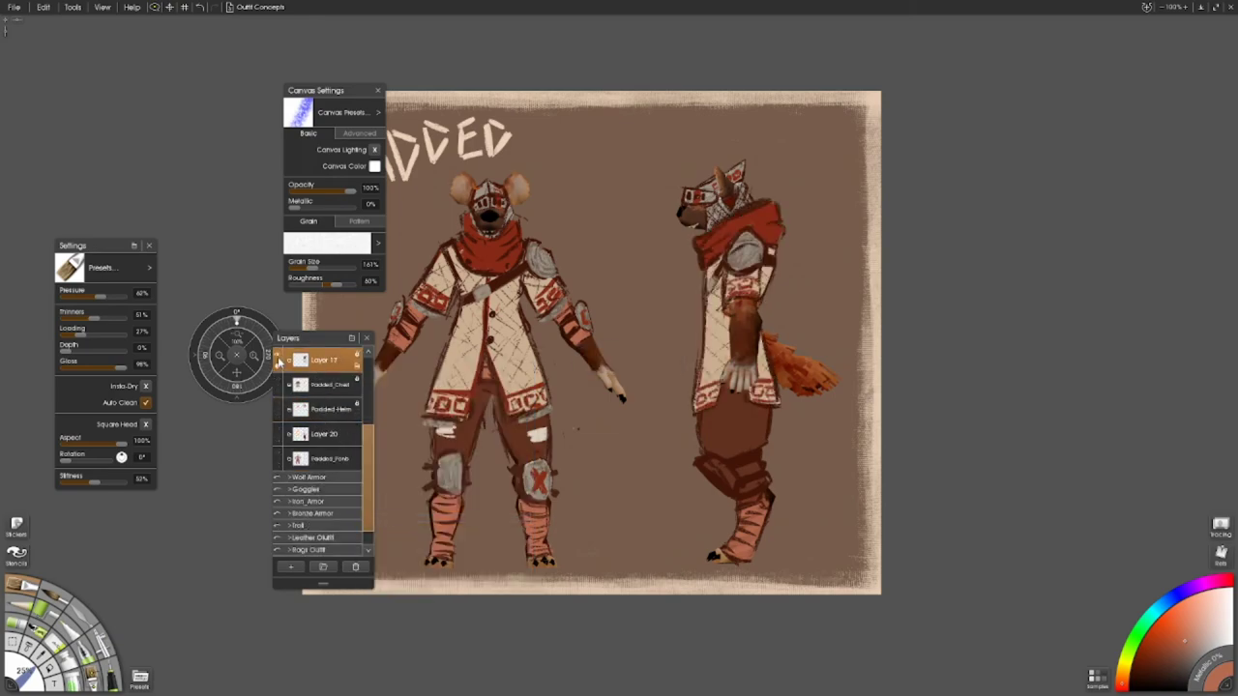
pyautogui.doubleClick(329, 375)
pyautogui.press('Return')
# - Add a new layer above Layer 20 and paint a grey pad on the side figure's knee
pyautogui.press('alt')
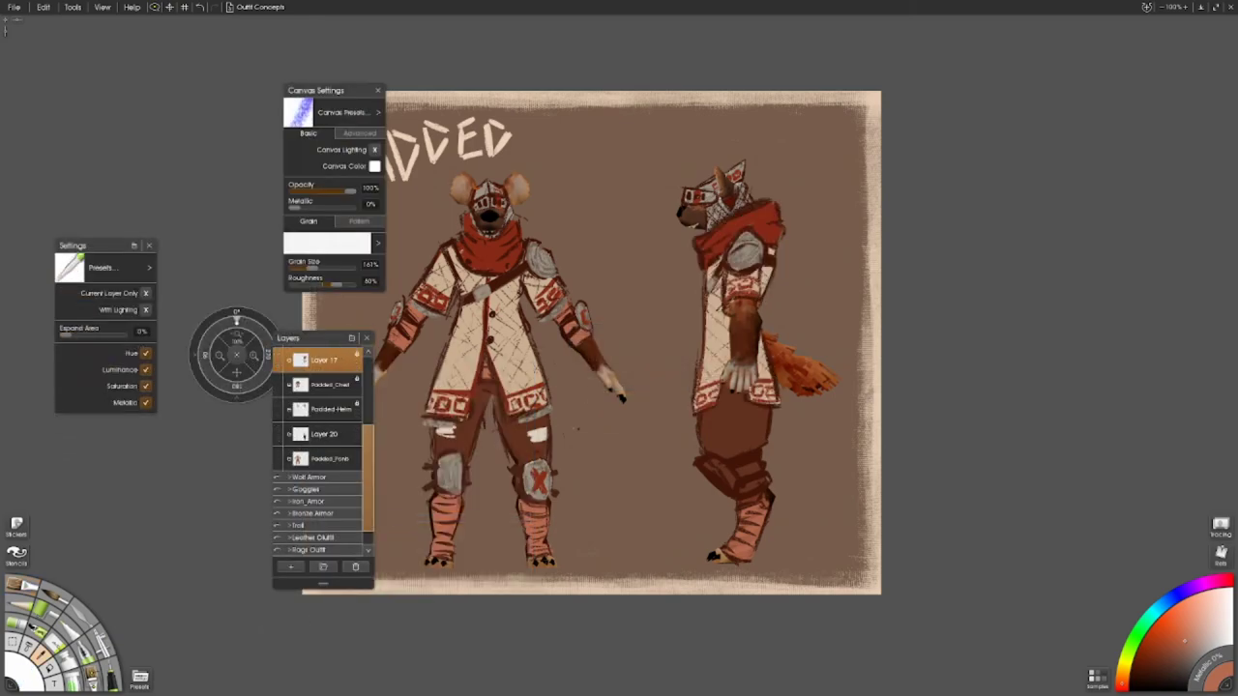
pyautogui.moveTo(230, 346); pyautogui.dragTo(261, 406)
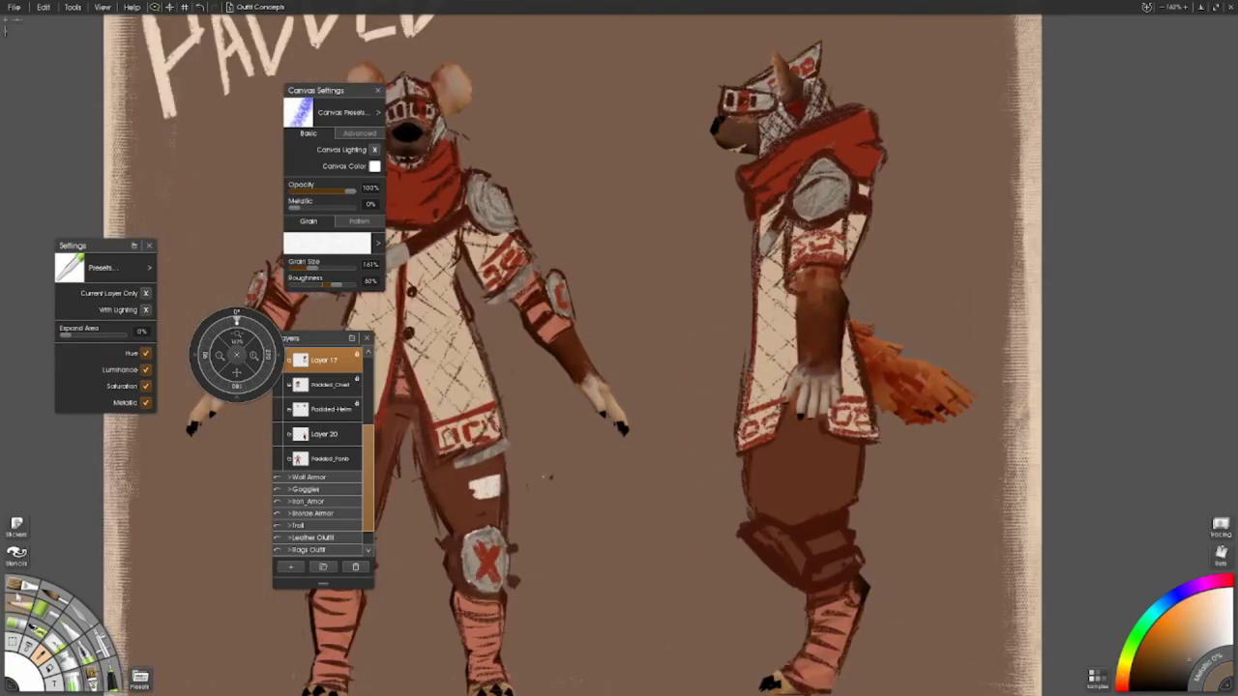
pyautogui.click(324, 434)
pyautogui.click(291, 566)
pyautogui.moveTo(802, 581); pyautogui.dragTo(760, 527)
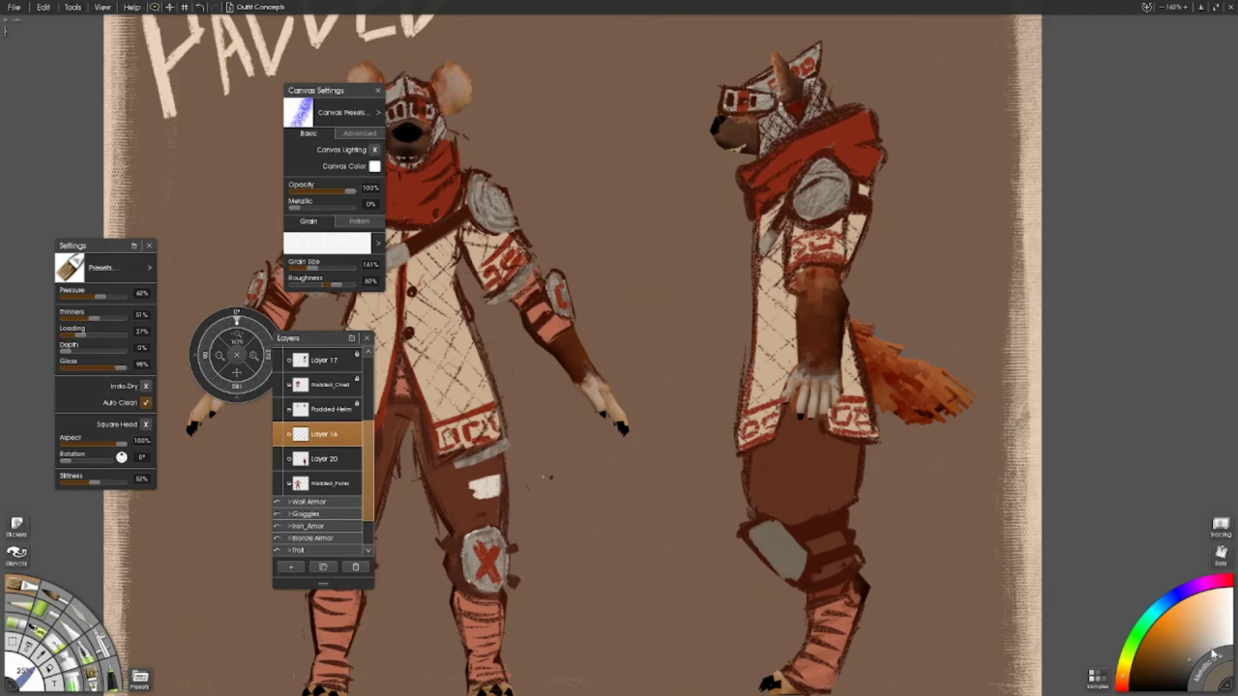
# - Add a new layer below Layer 17 and paint grey mail under the side-view coat's hem and sleeve, crosshatched with dark lines
pyautogui.hotkey('ctrl', 'shift', 'n')
pyautogui.moveTo(236, 314); pyautogui.dragTo(207, 334)
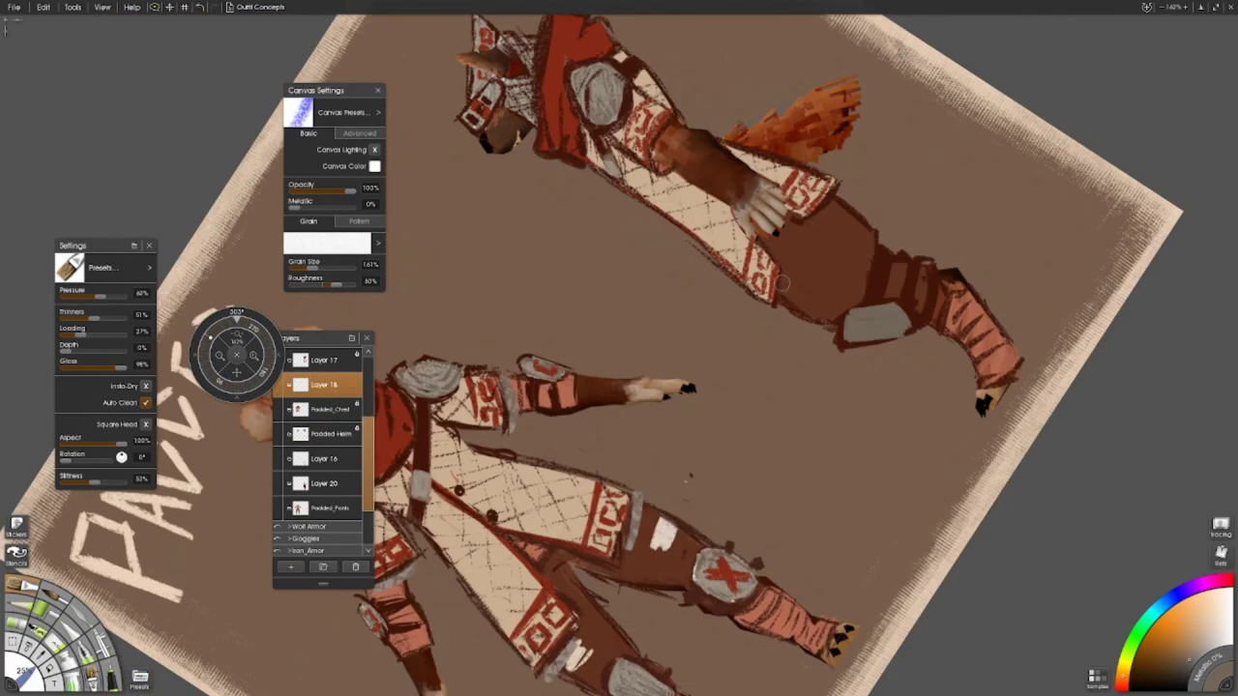
pyautogui.moveTo(779, 228)
pyautogui.mouseDown()
pyautogui.moveTo(782, 290)
pyautogui.moveTo(822, 208)
pyautogui.moveTo(763, 307)
pyautogui.moveTo(843, 205)
pyautogui.moveTo(833, 196)
pyautogui.moveTo(780, 304)
pyautogui.mouseUp()
pyautogui.moveTo(664, 155); pyautogui.dragTo(677, 124)
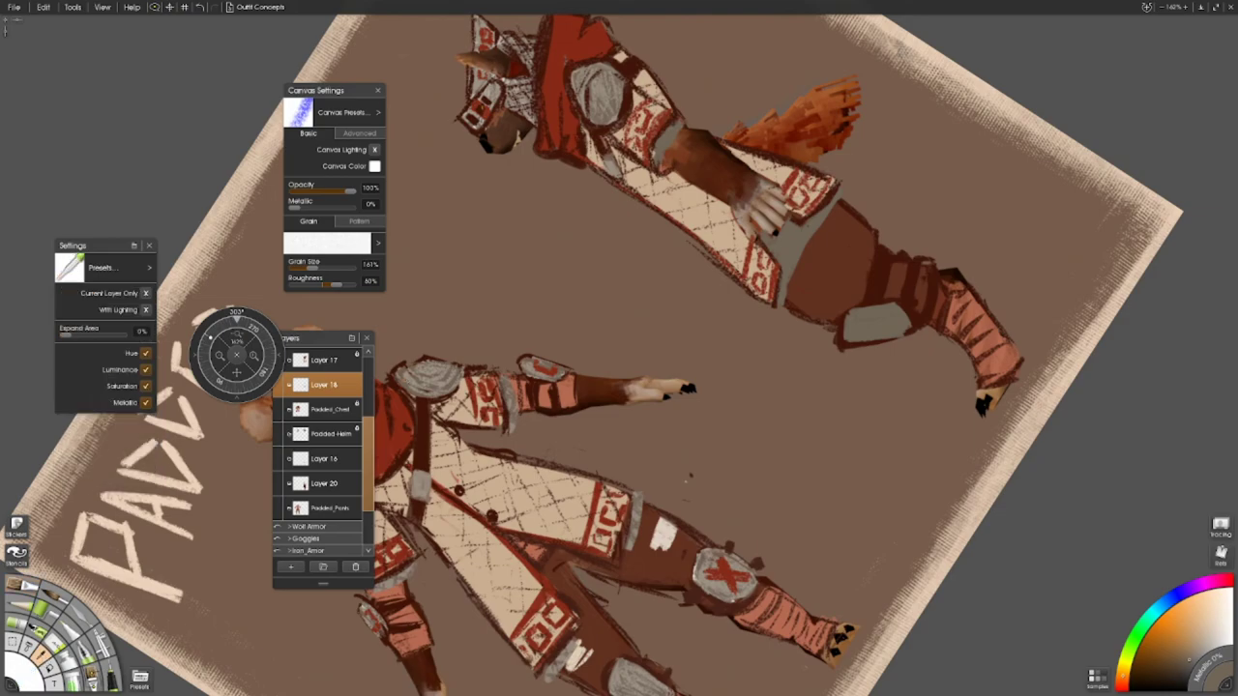
pyautogui.press('o')
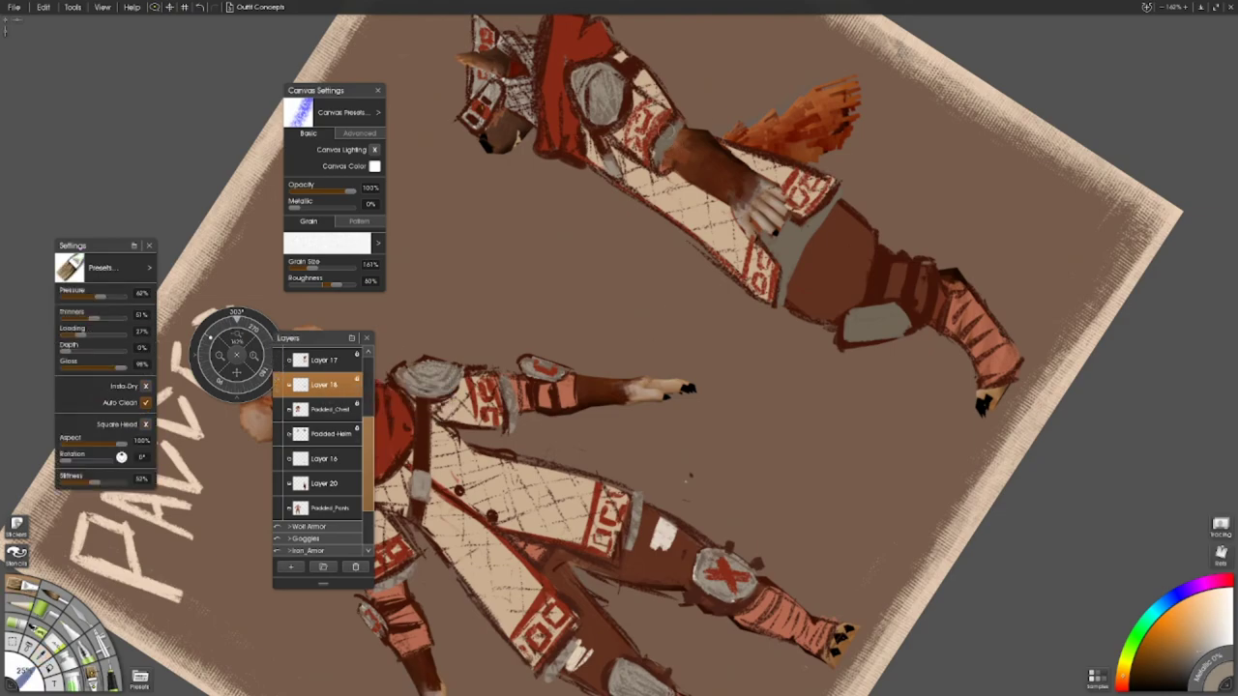
pyautogui.moveTo(780, 273)
pyautogui.mouseDown()
pyautogui.moveTo(799, 221)
pyautogui.moveTo(828, 211)
pyautogui.mouseUp()
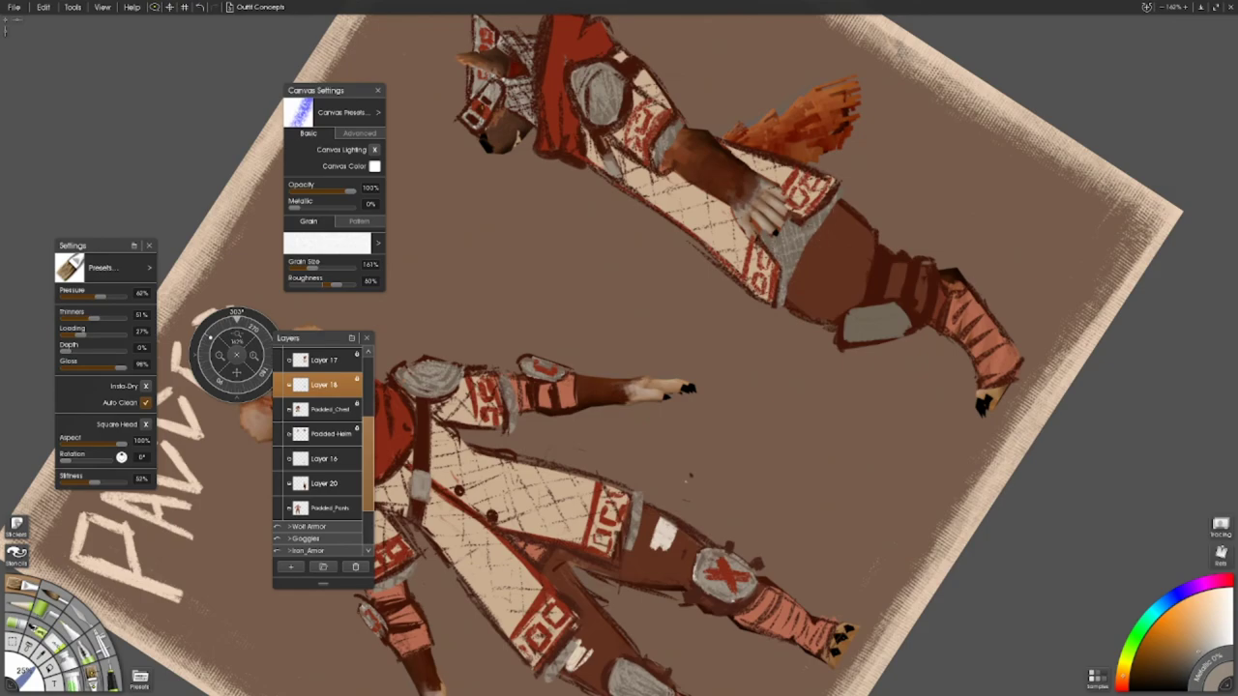
# - Lock the knee pad's layer and add darker texture strokes to the side figure's pad
pyautogui.click(353, 459)
pyautogui.moveTo(844, 354)
pyautogui.mouseDown()
pyautogui.moveTo(849, 327)
pyautogui.moveTo(899, 335)
pyautogui.moveTo(885, 320)
pyautogui.moveTo(865, 327)
pyautogui.mouseUp()
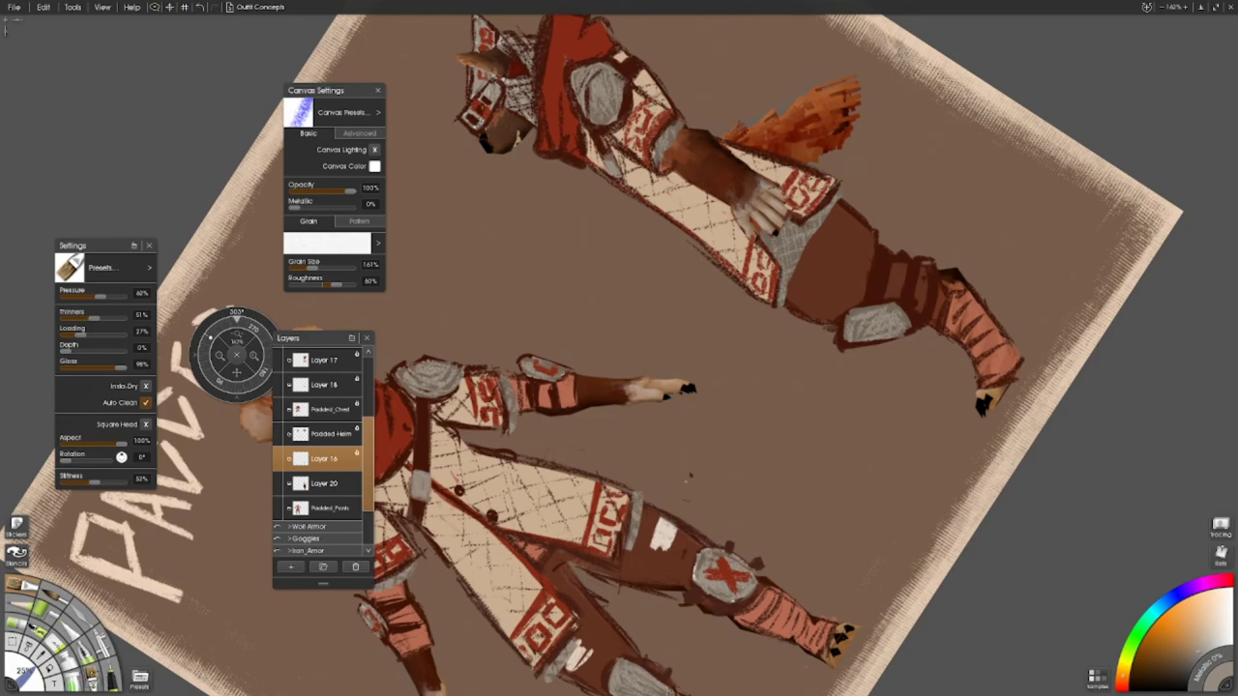
pyautogui.hotkey('ctrl', '0')
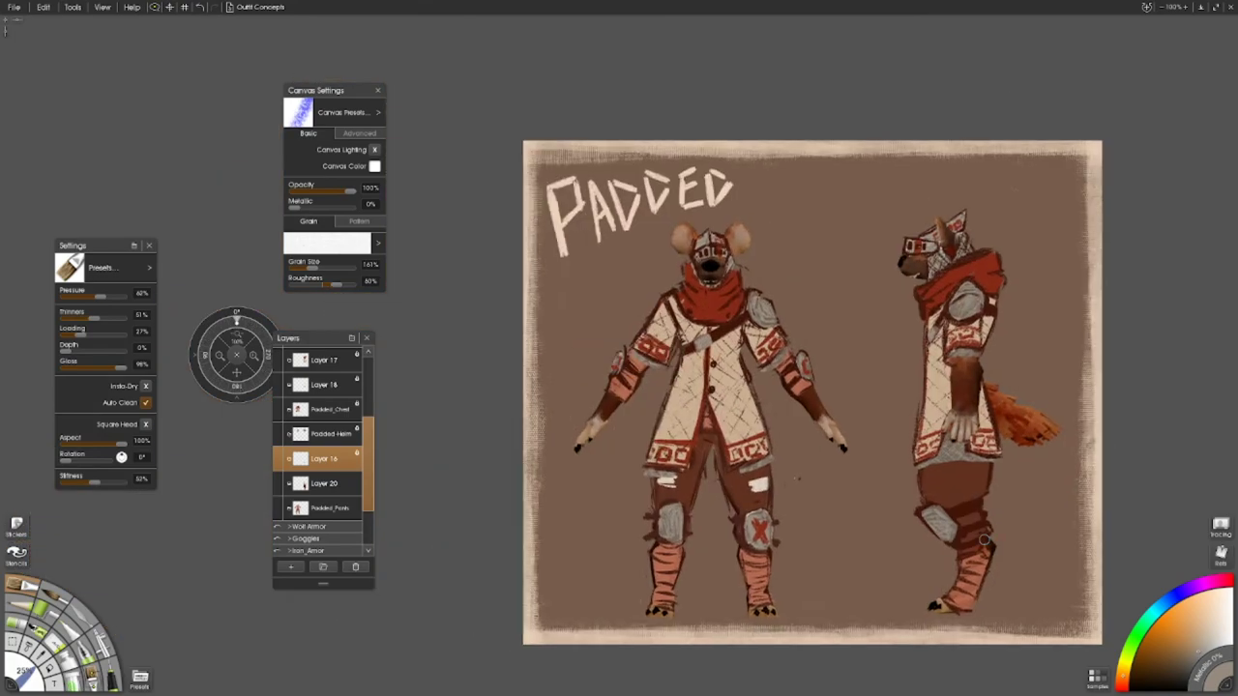
# - Merge Layer 17 into Layer 18 and the knee pad layer into Layer 20
pyautogui.moveTo(208, 402); pyautogui.dragTo(259, 414)
pyautogui.scroll(2, 319, 436)
pyautogui.click(324, 447)
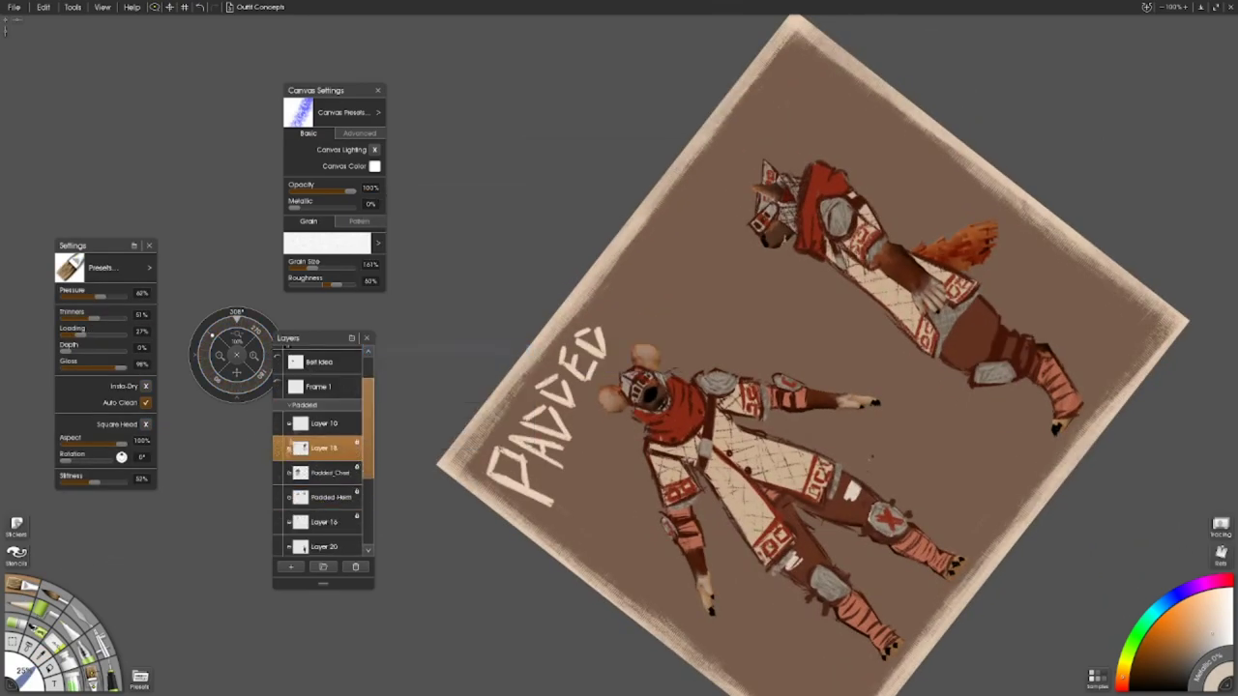
pyautogui.click(291, 522)
pyautogui.rightClick(358, 524)
pyautogui.click(402, 424)
# - Paint cream patches across the side figure's thigh on Layer 20 with the coat hidden, and show the coat again
pyautogui.moveTo(968, 329)
pyautogui.mouseDown()
pyautogui.moveTo(952, 353)
pyautogui.moveTo(962, 314)
pyautogui.moveTo(944, 354)
pyautogui.moveTo(957, 290)
pyautogui.mouseUp()
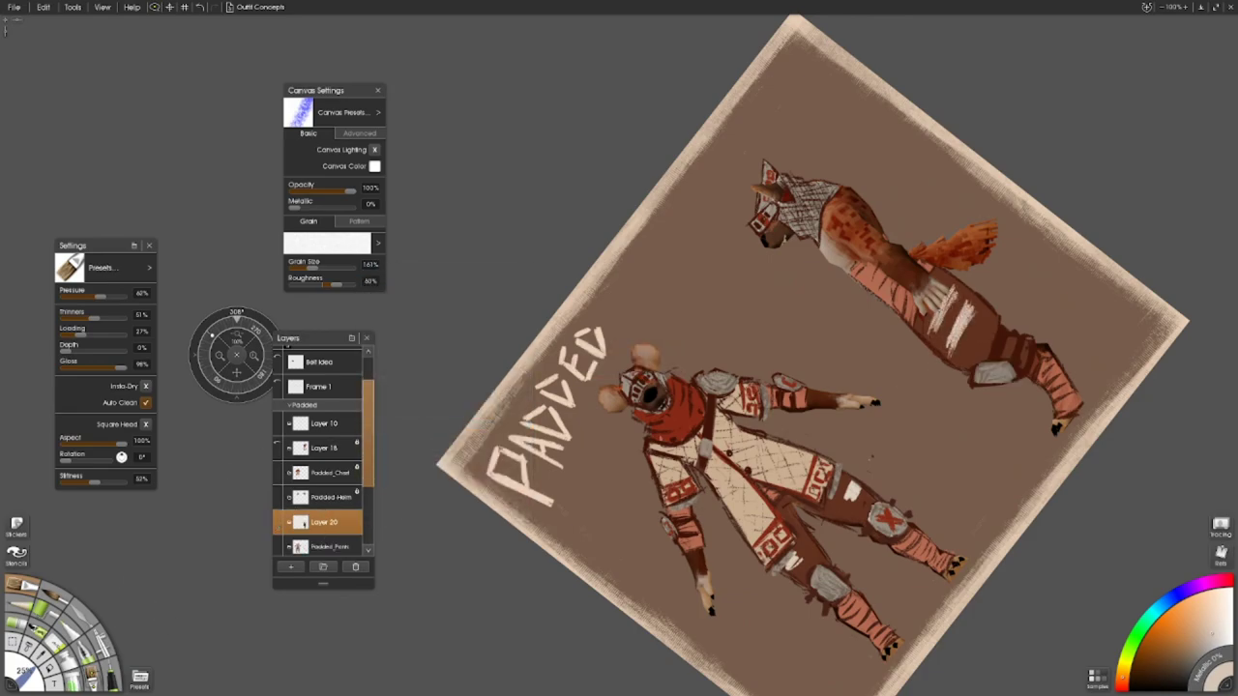
pyautogui.click(279, 472)
pyautogui.click(295, 473)
pyautogui.click(328, 525)
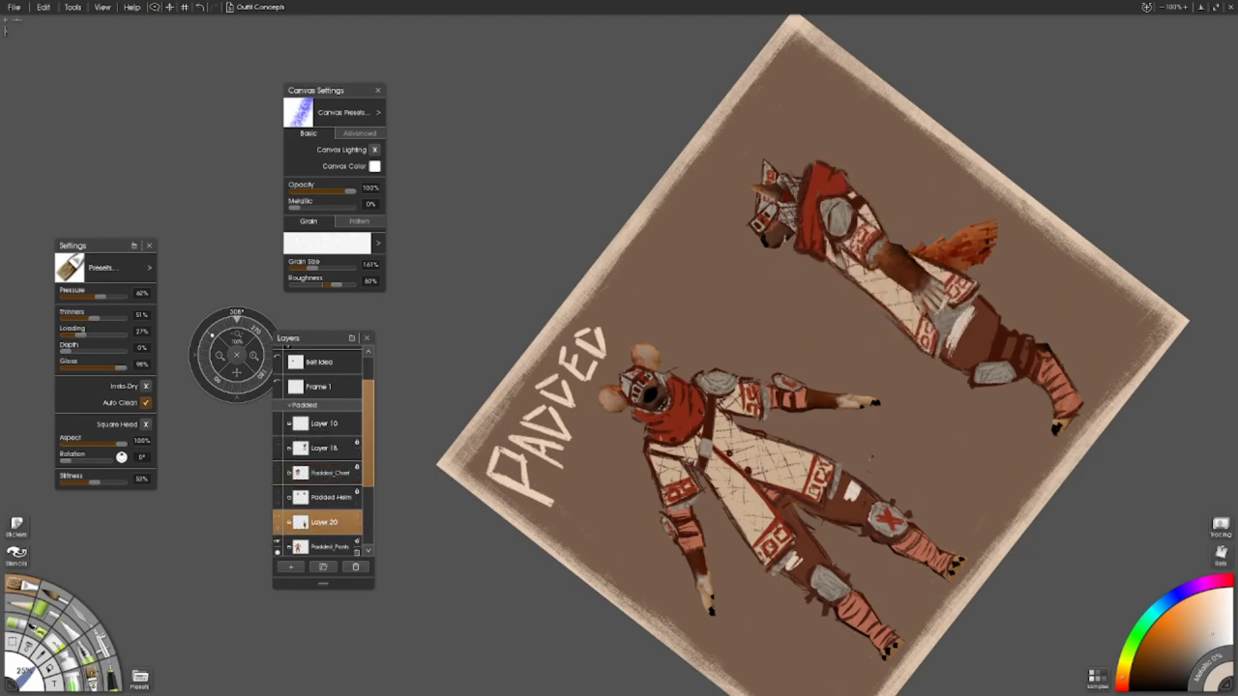
# - Merge Layer 18 into Padded_Chest and Layer 20 into Padded_Pants
pyautogui.click(324, 447)
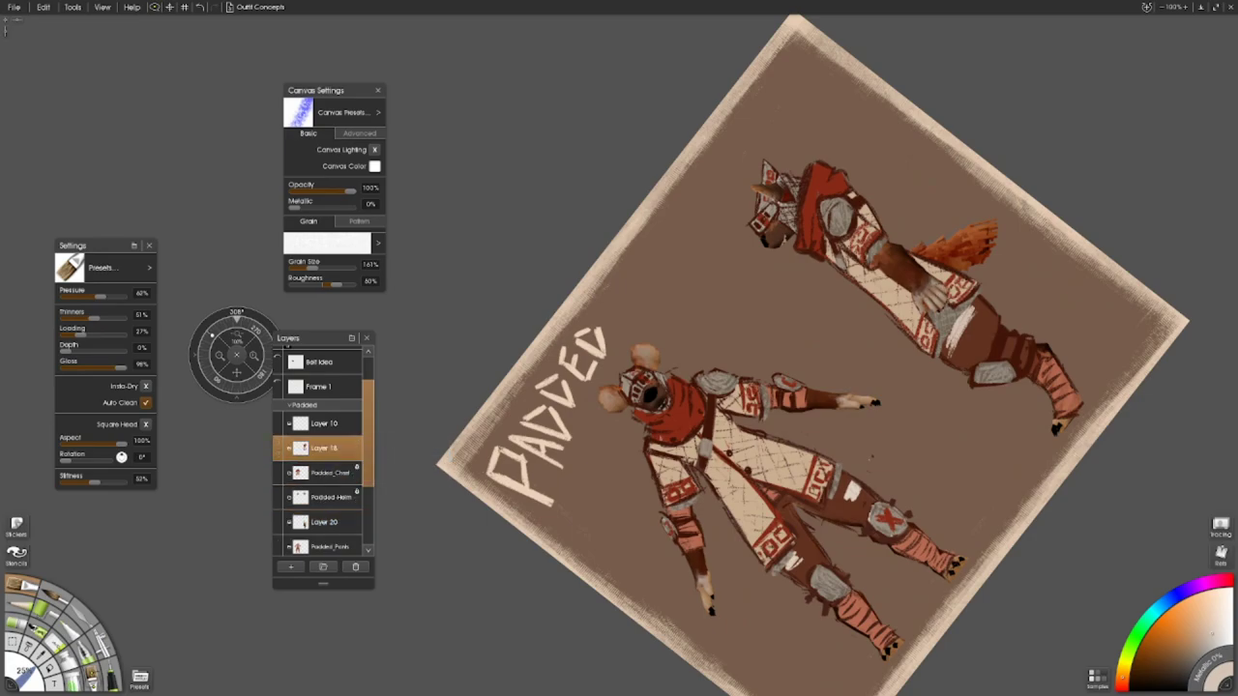
pyautogui.hotkey('ctrl', '0')
pyautogui.rightClick(358, 452)
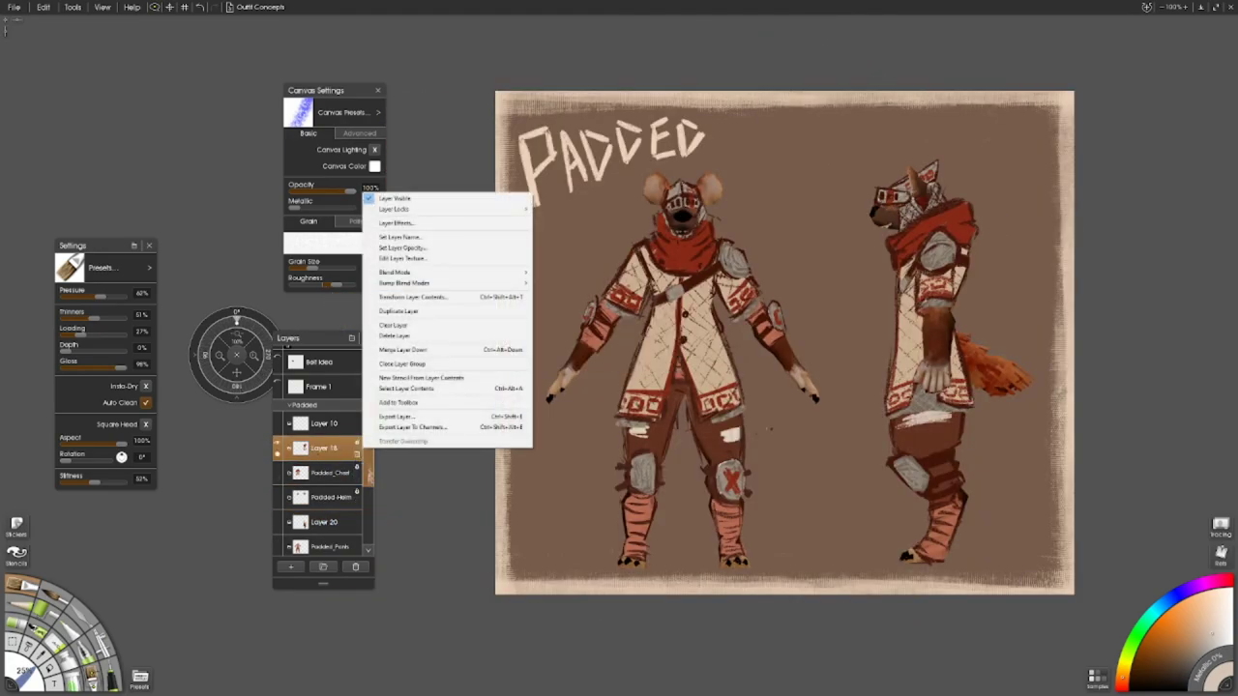
pyautogui.click(403, 349)
pyautogui.rightClick(328, 499)
pyautogui.click(402, 400)
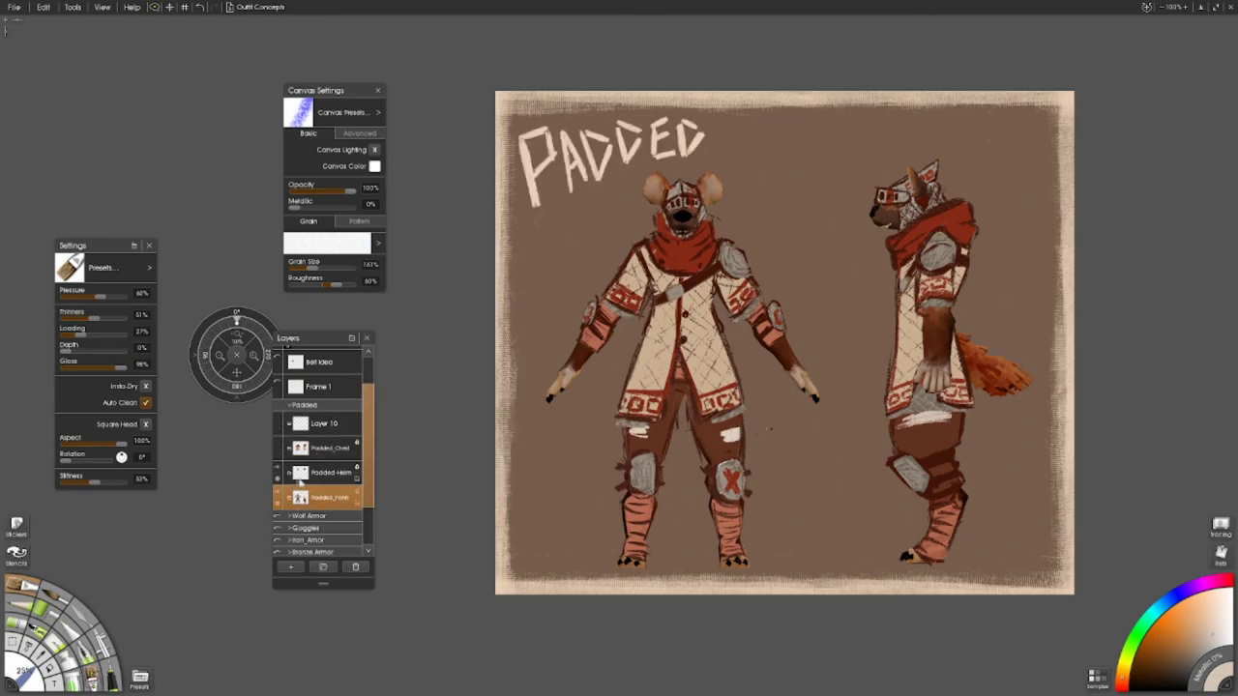
# - Hide and show the Padded_Chest layer to inspect the garments beneath the coats in both views
pyautogui.click(278, 472)
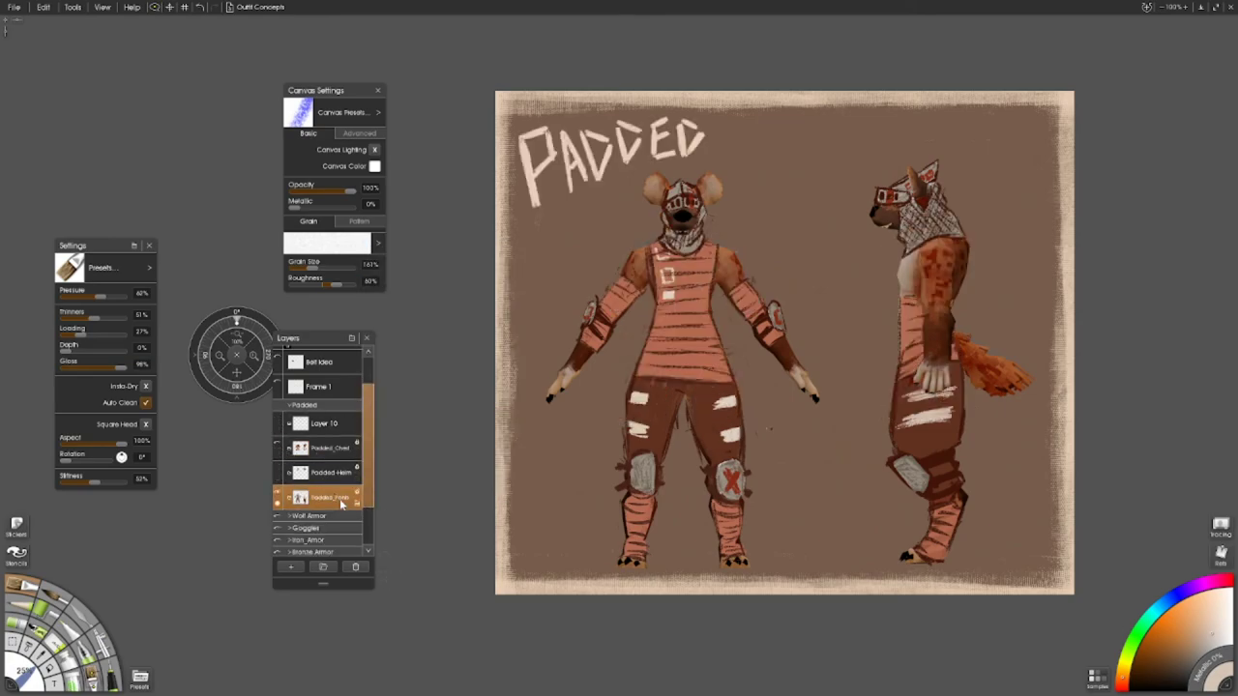
pyautogui.click(277, 446)
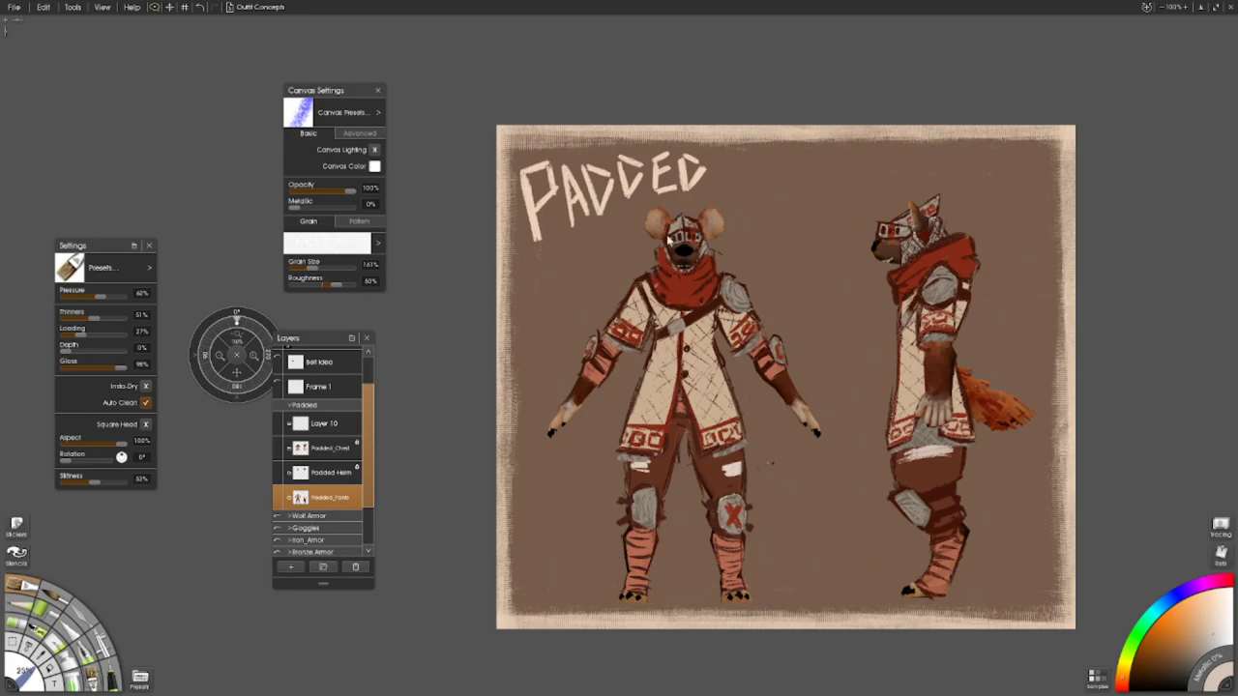
pyautogui.scroll(2, 786, 377)
pyautogui.scroll(-2, 833, 301)
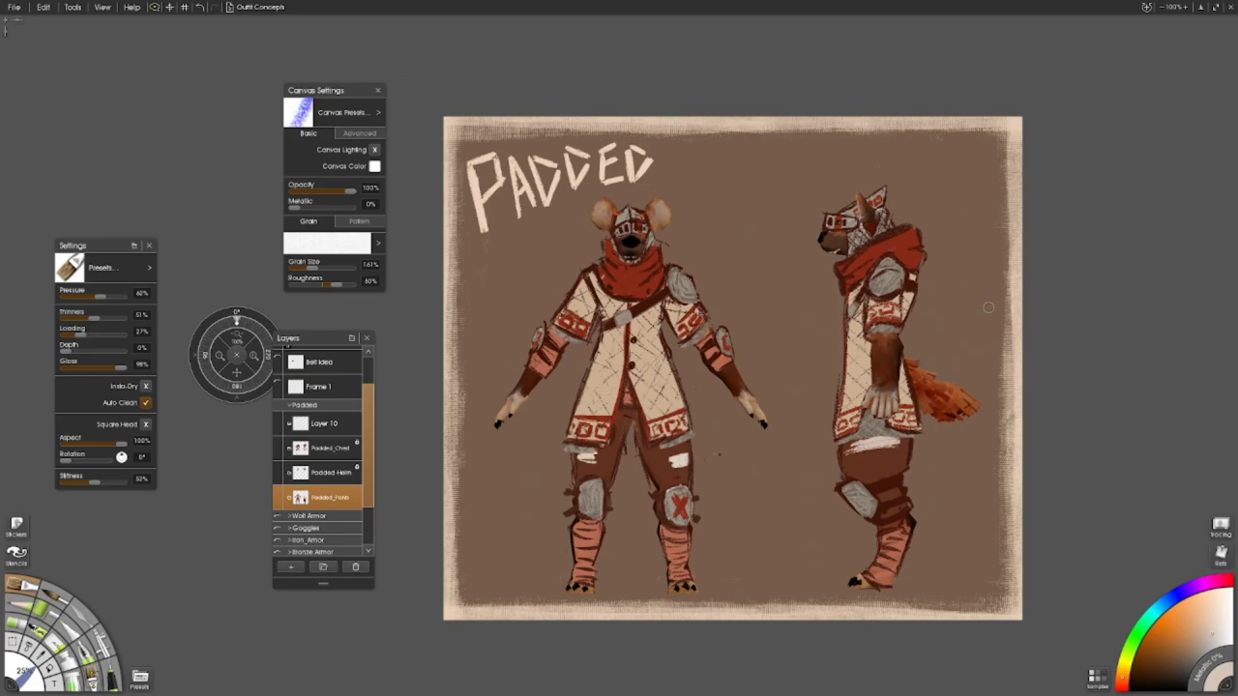
# - Make Layer 8 visible
pyautogui.scroll(2, 319, 407)
pyautogui.click(280, 384)
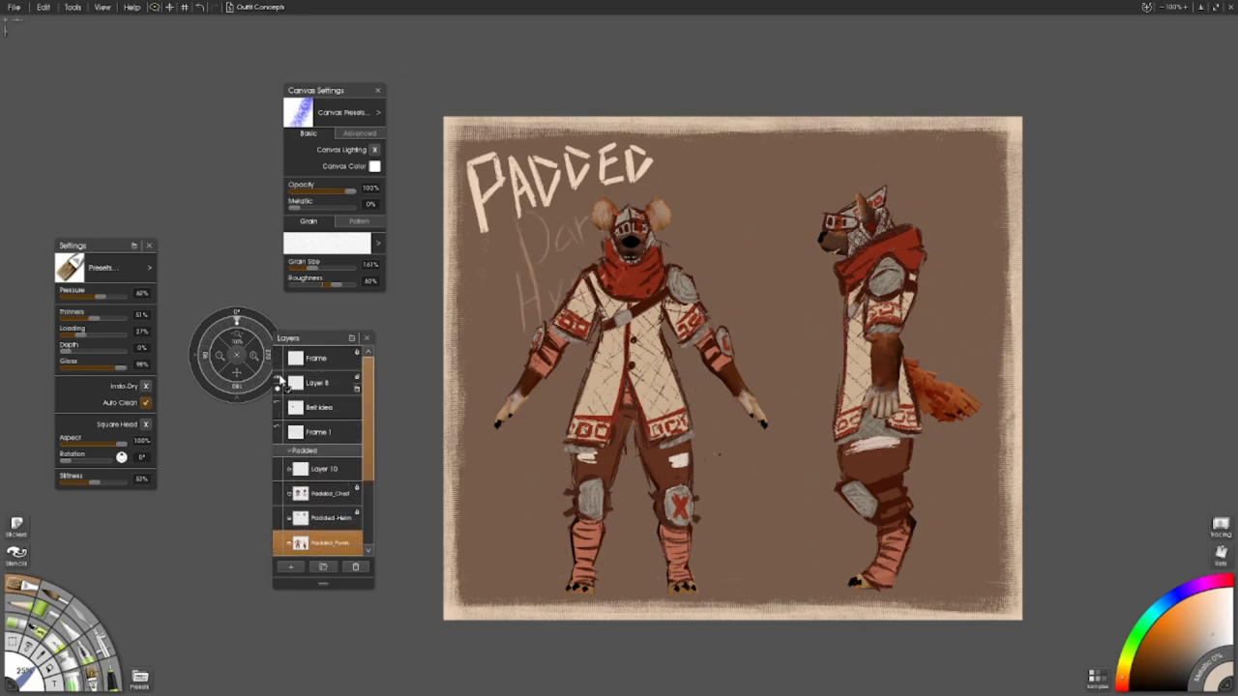